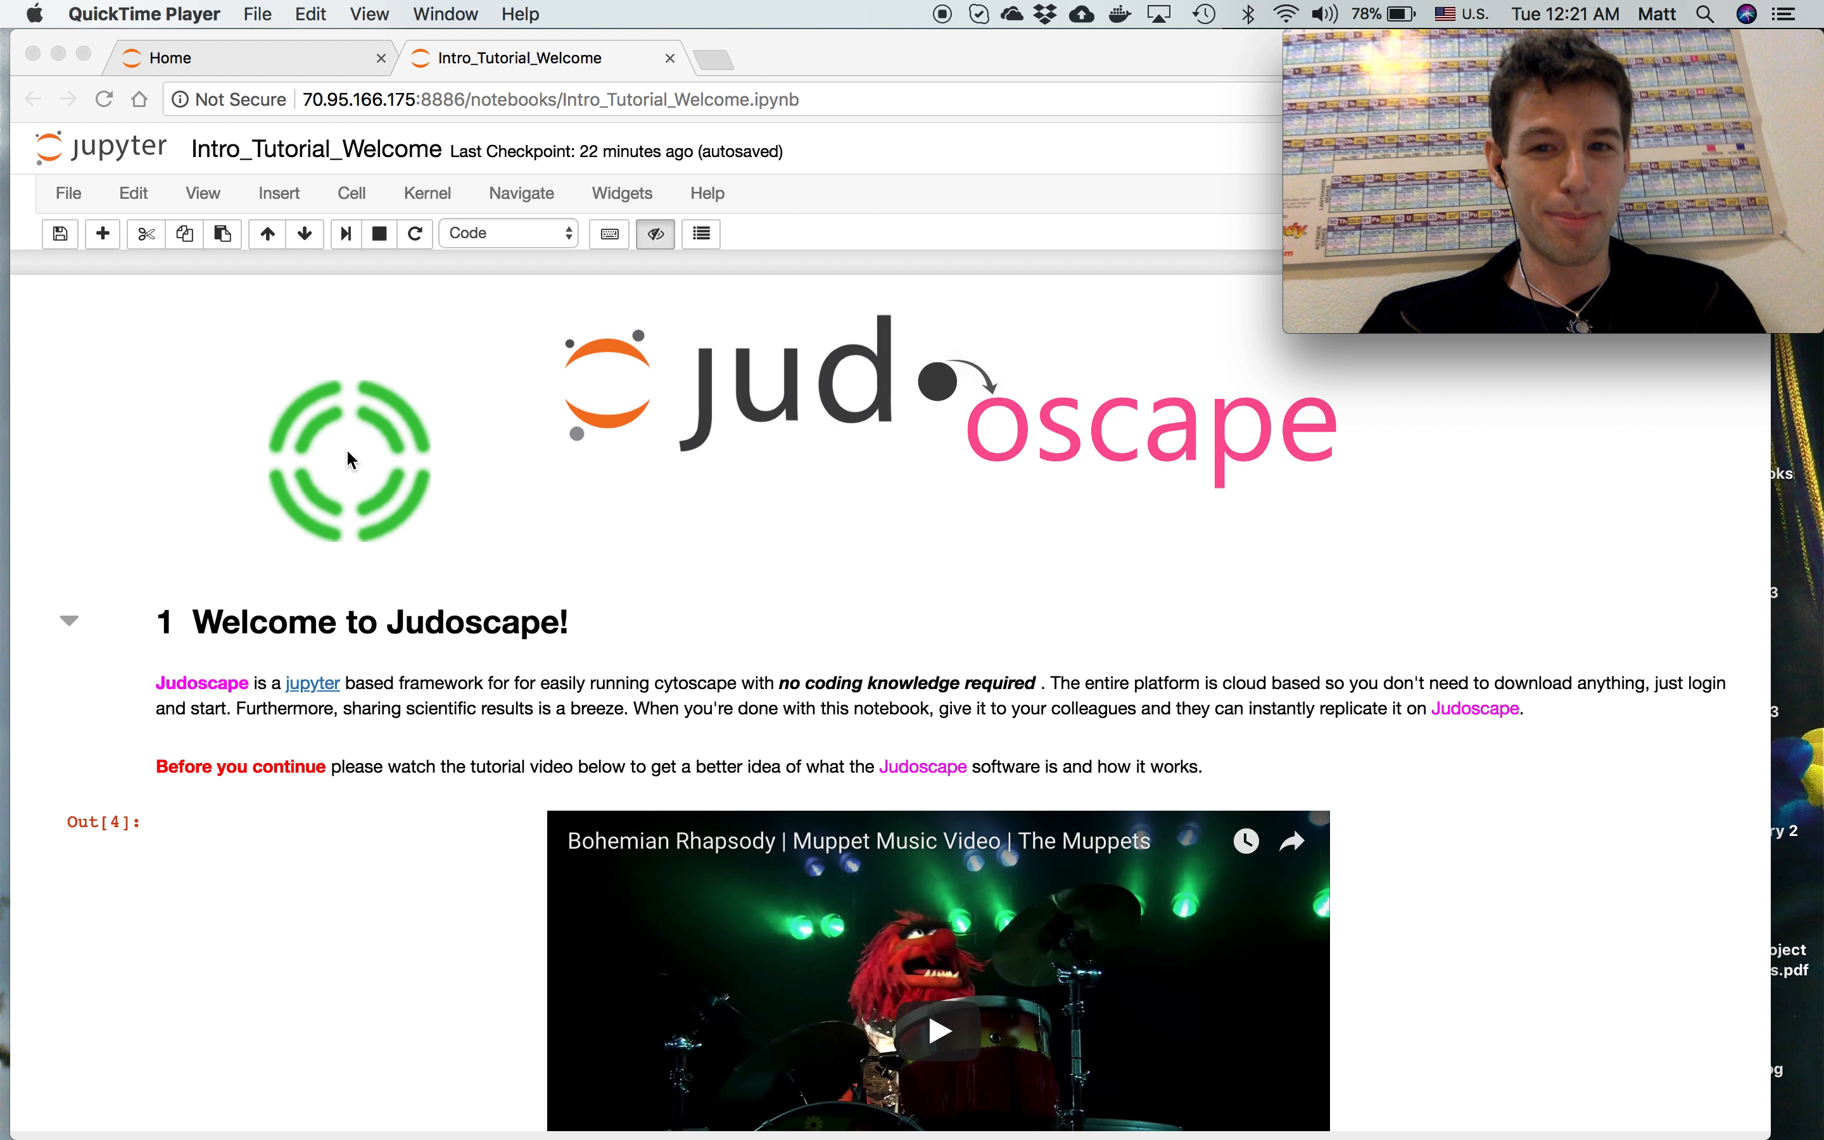
Look through the Intro_Tutorial_Welcome notebook, covering its welcome, dataset, data summary and graph sections, and return to its beginning
{"action": "scroll", "coordinate": [302, 502], "scroll_direction": "down", "scroll_amount": 3}
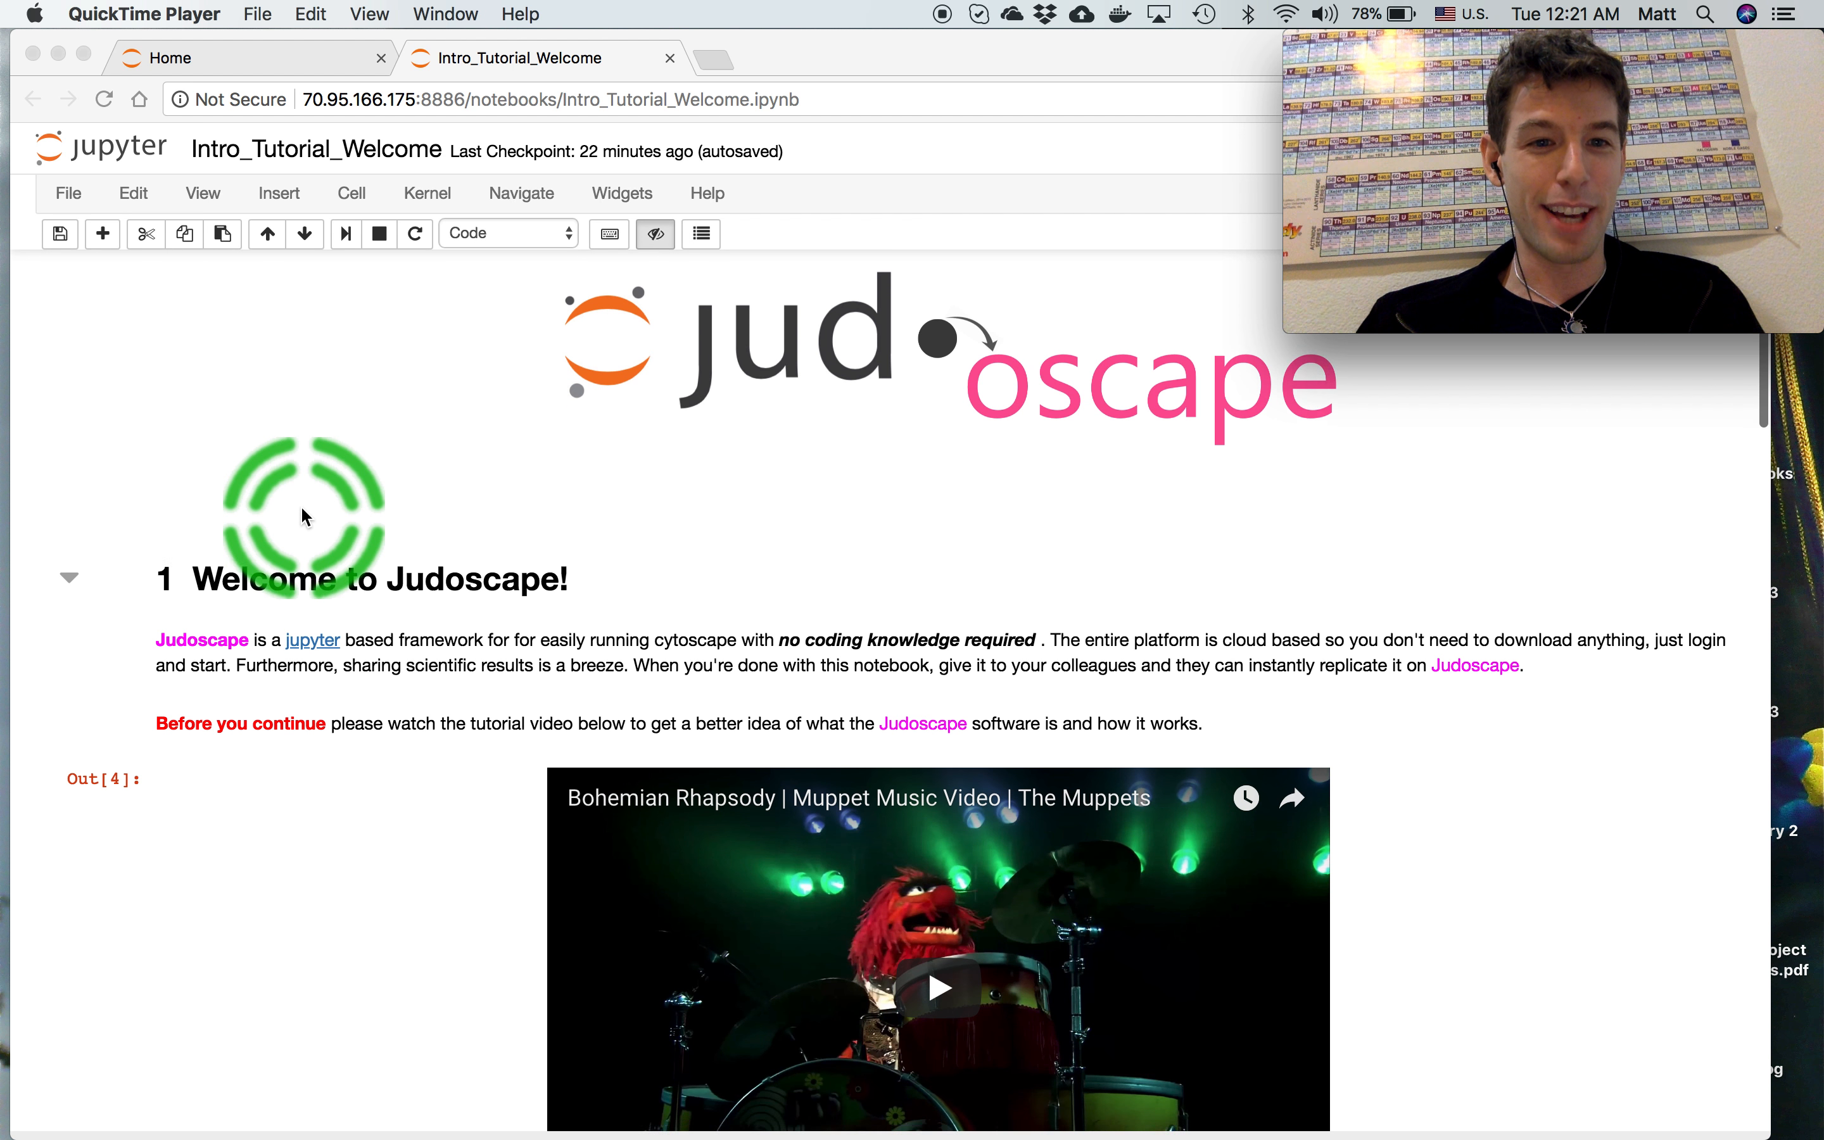
{"action": "scroll", "coordinate": [241, 516], "scroll_direction": "down", "scroll_amount": 4}
{"action": "scroll", "coordinate": [226, 527], "scroll_direction": "up", "scroll_amount": 6}
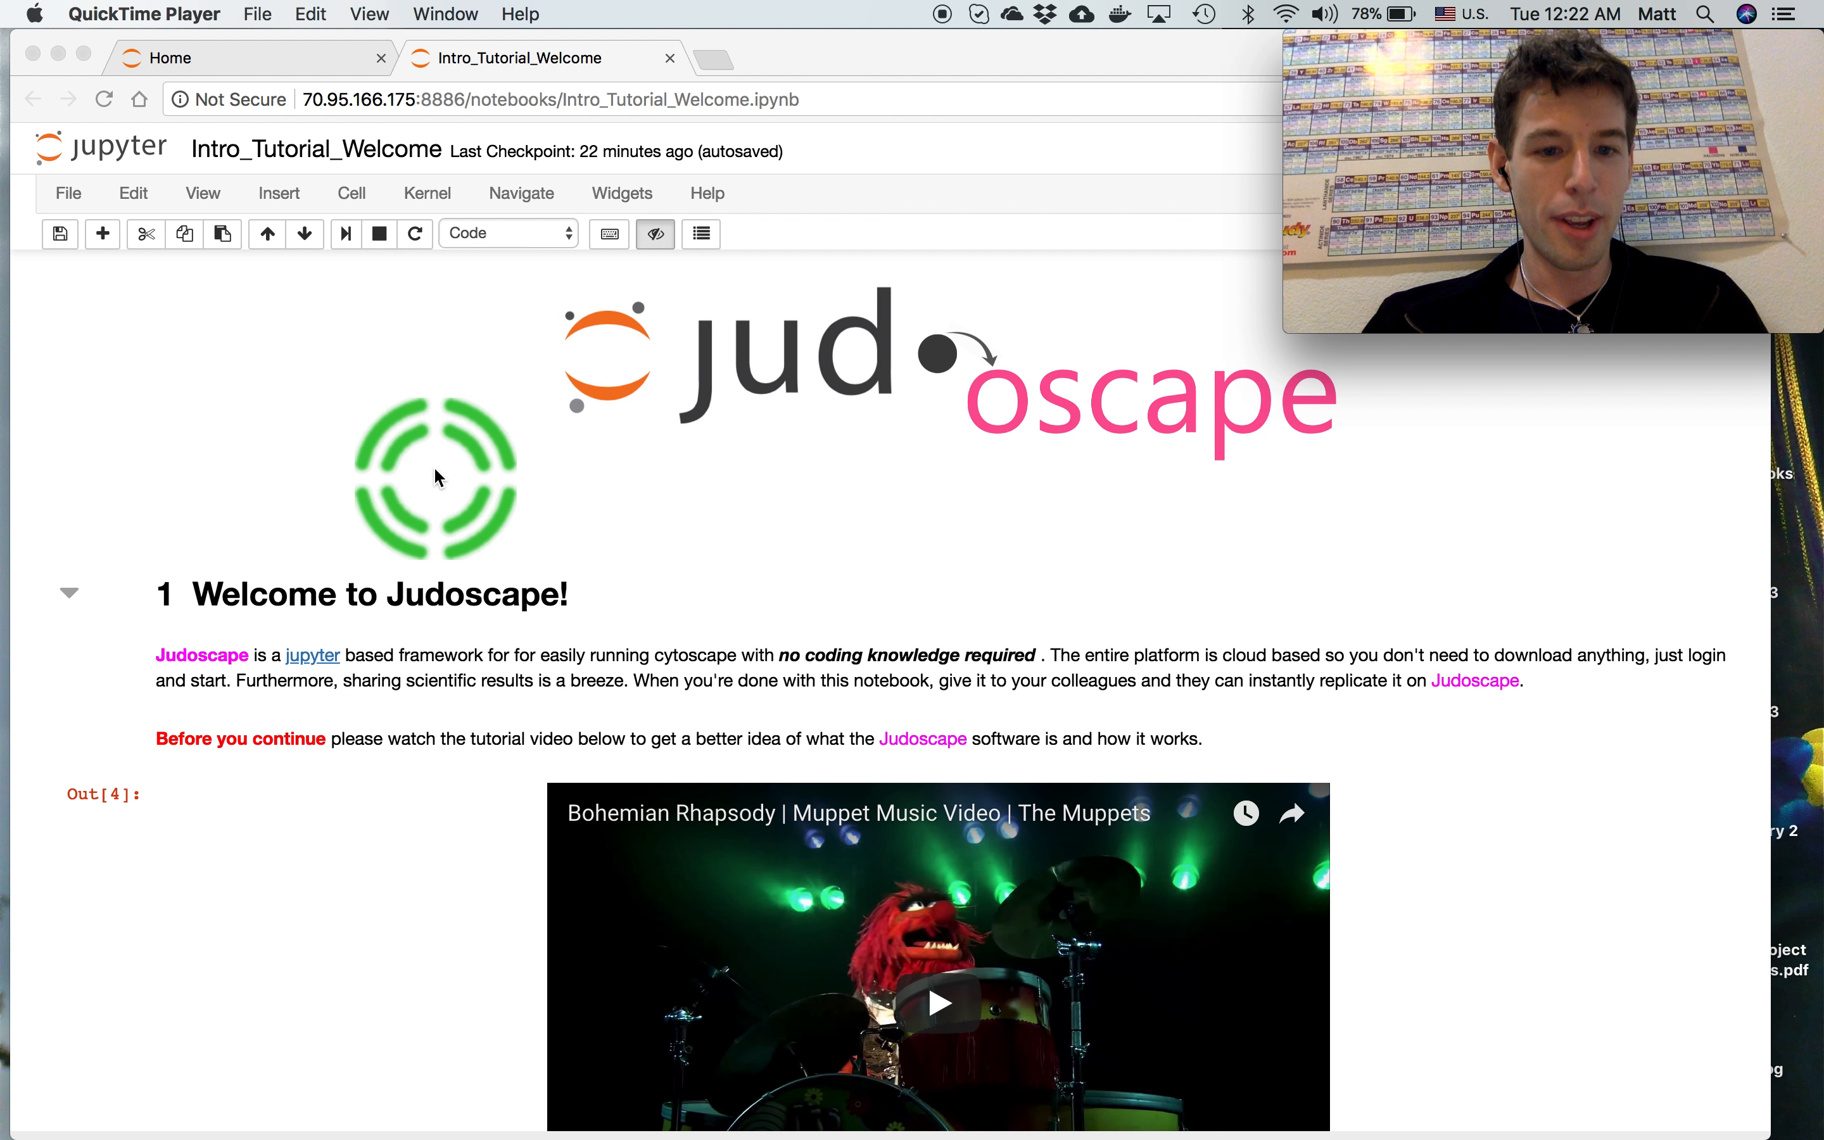
{"action": "scroll", "coordinate": [436, 477], "scroll_direction": "down", "scroll_amount": 4}
{"action": "scroll", "coordinate": [338, 513], "scroll_direction": "down", "scroll_amount": 20}
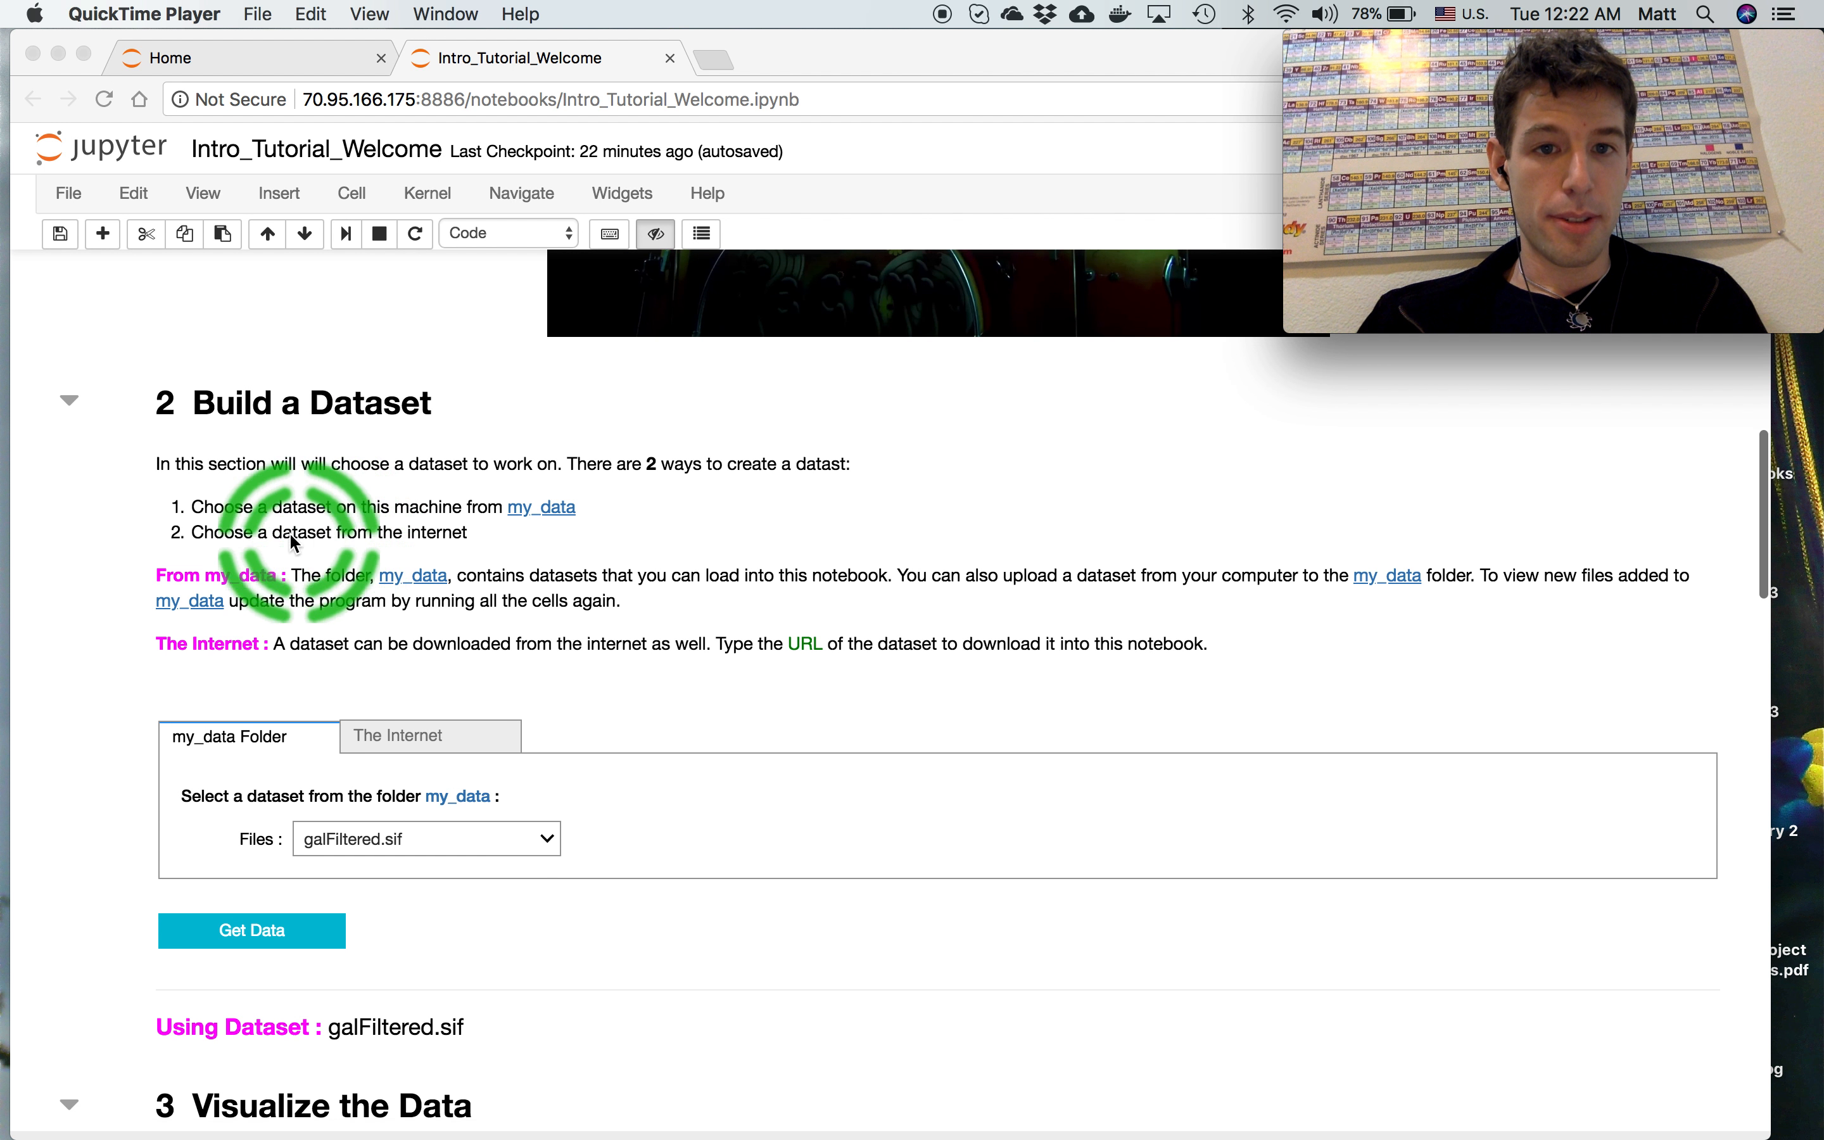
{"action": "scroll", "coordinate": [239, 521], "scroll_direction": "down", "scroll_amount": 20}
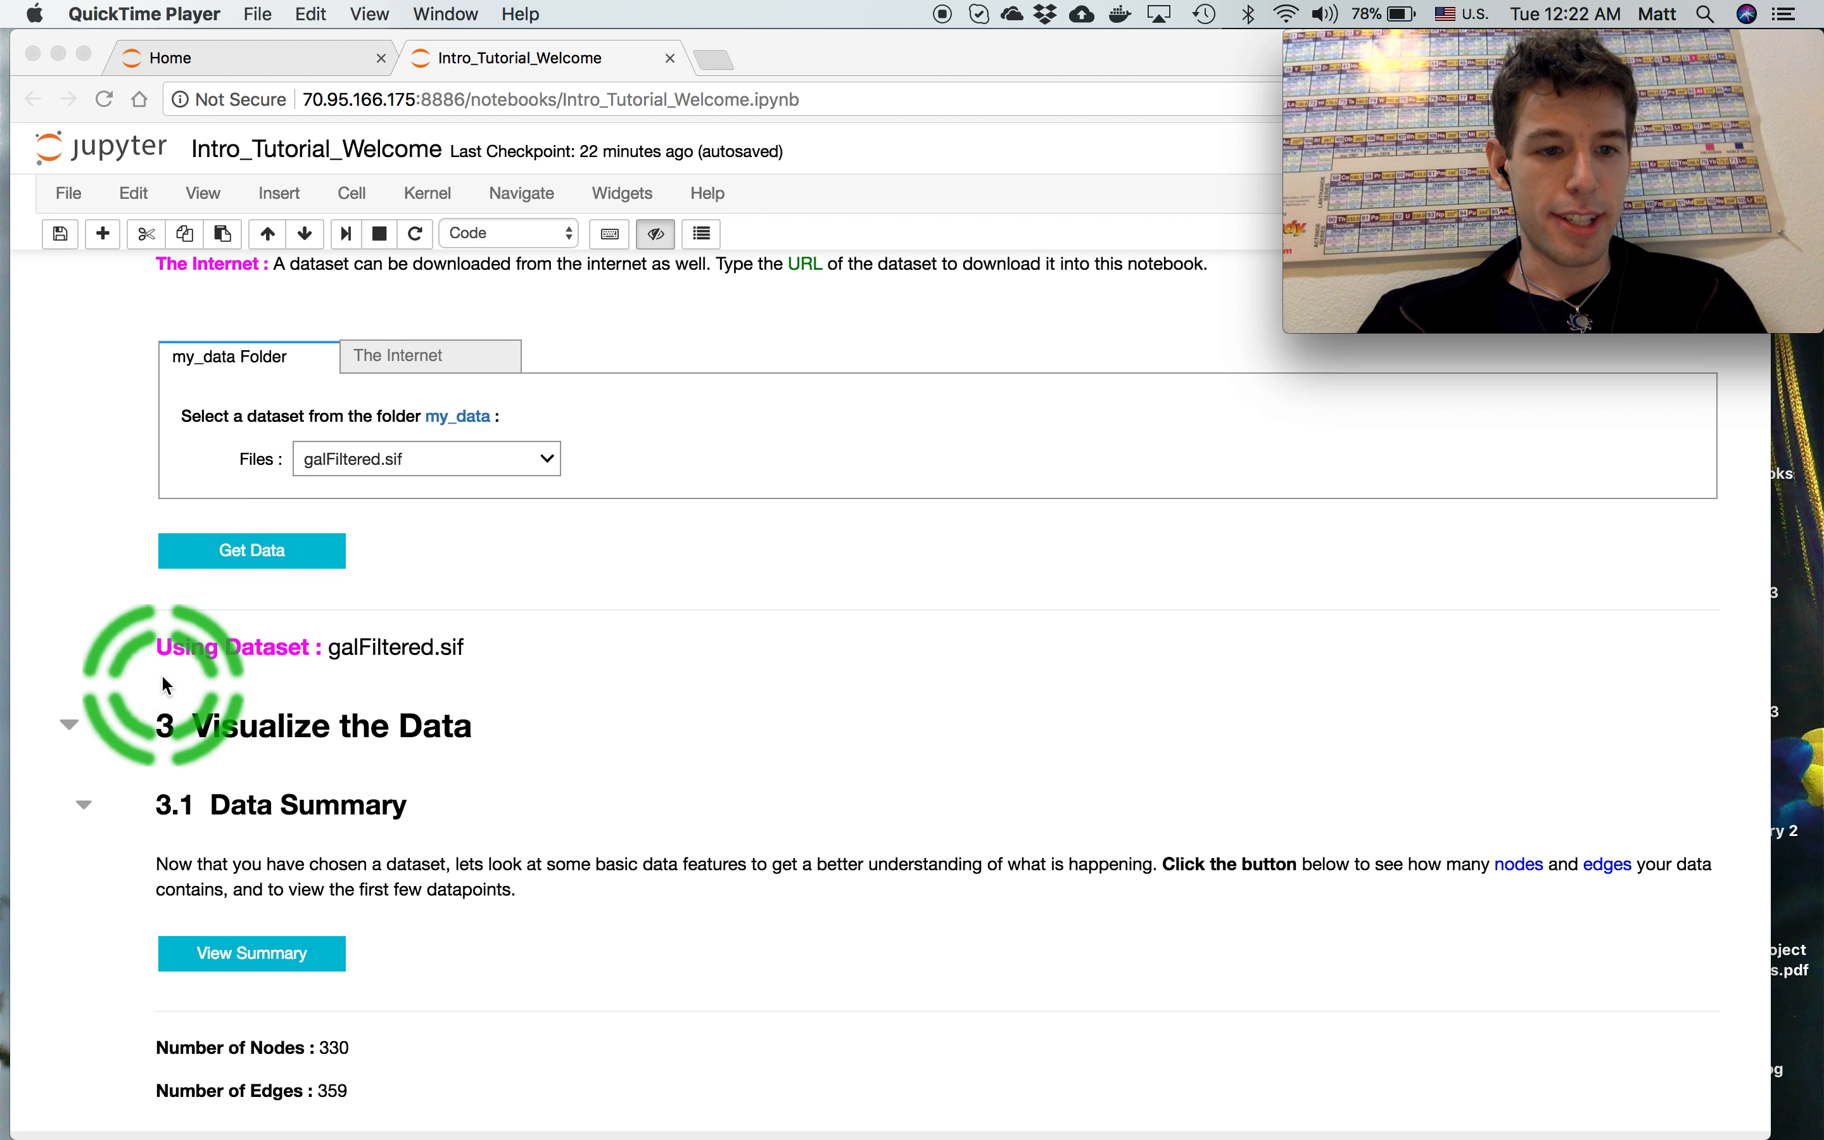
{"action": "scroll", "coordinate": [164, 685], "scroll_direction": "down", "scroll_amount": 13}
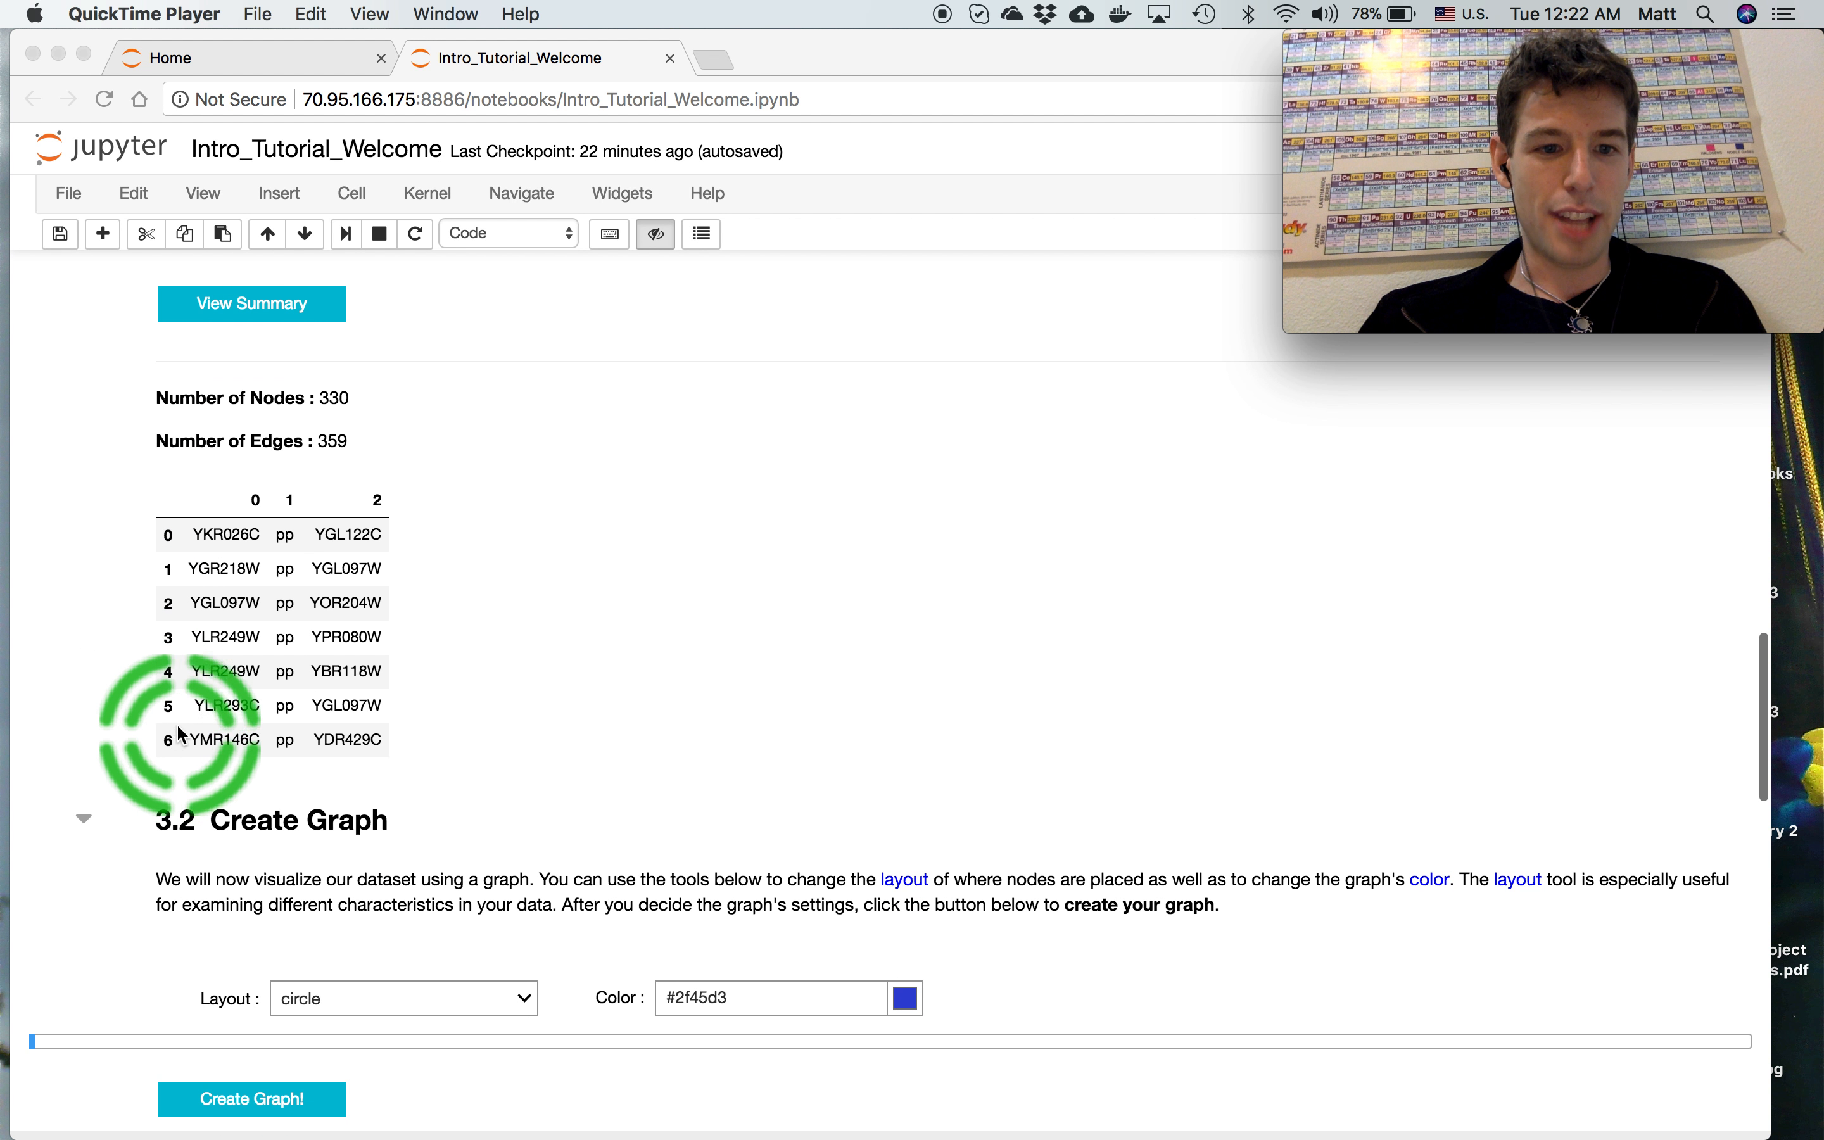
{"action": "scroll", "coordinate": [231, 653], "scroll_direction": "down", "scroll_amount": 17}
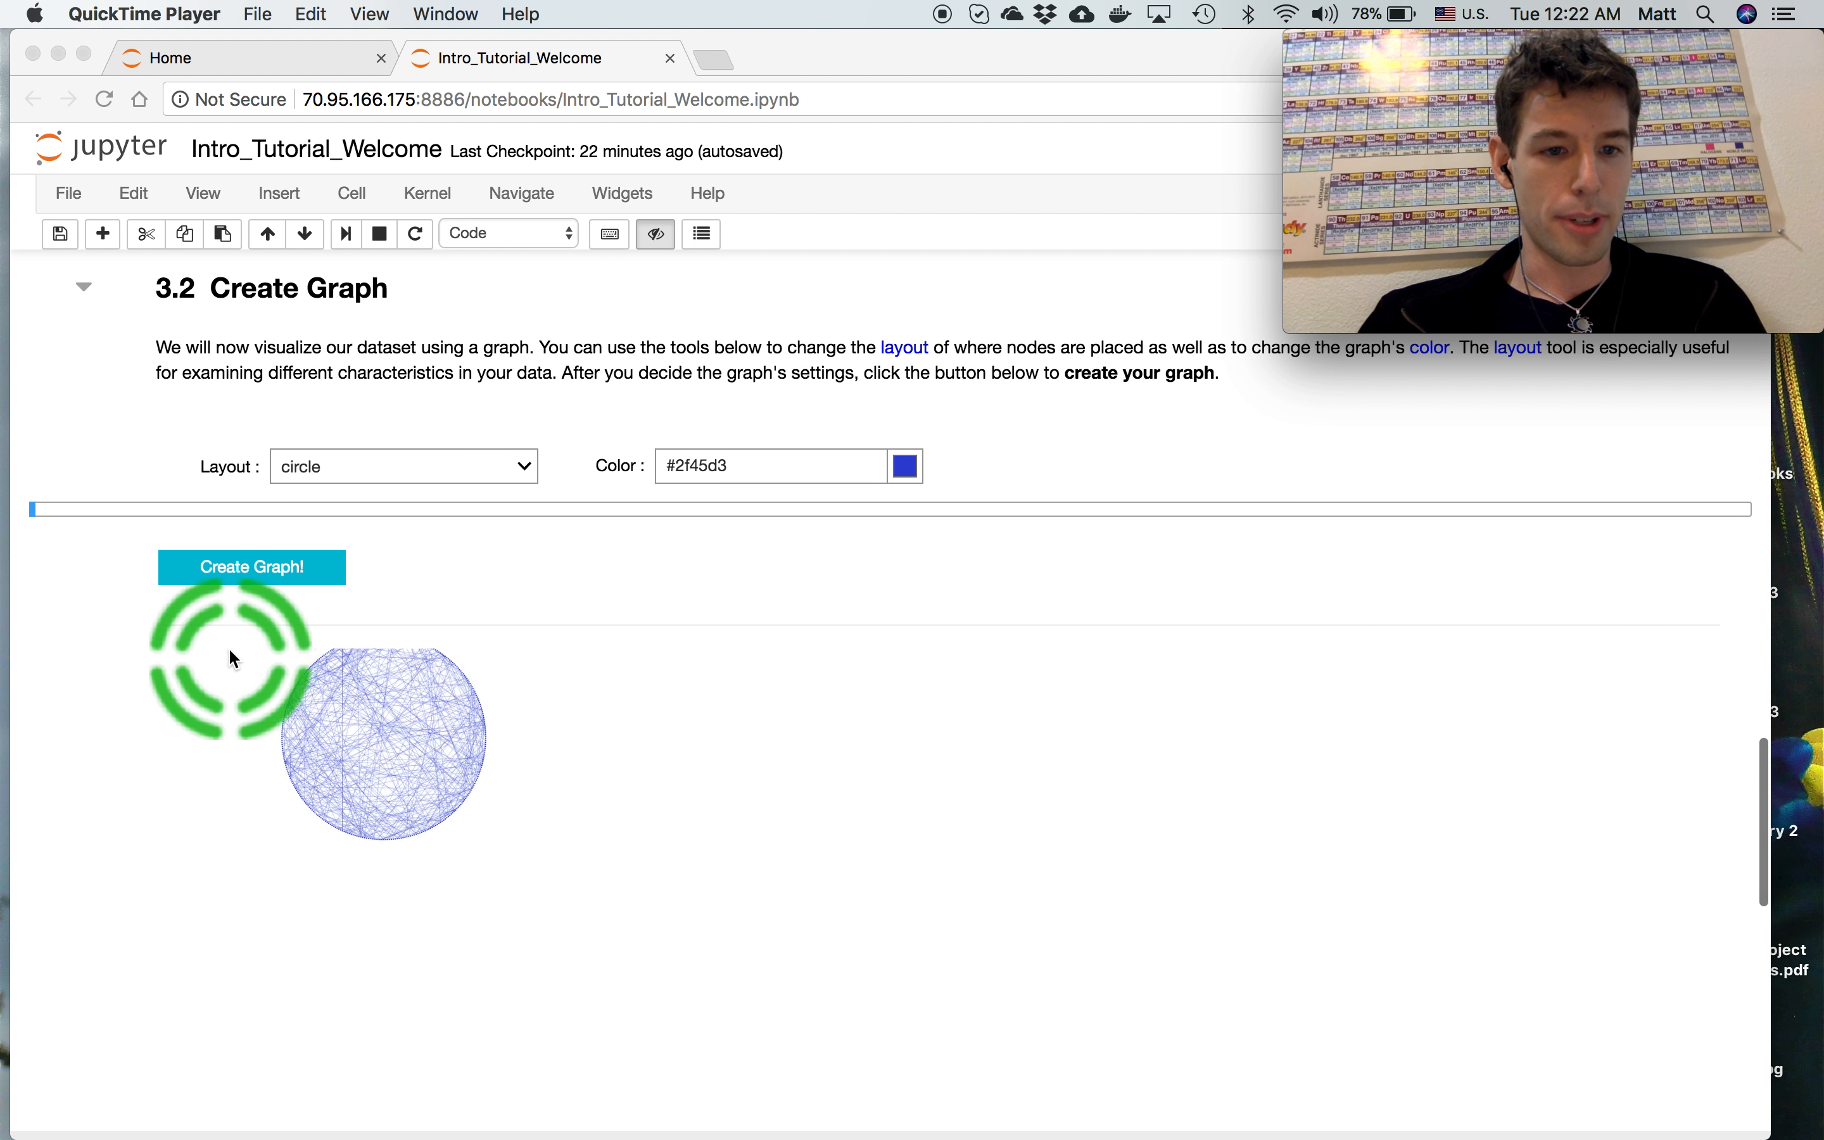
{"action": "scroll", "coordinate": [131, 409], "scroll_direction": "up", "scroll_amount": 20}
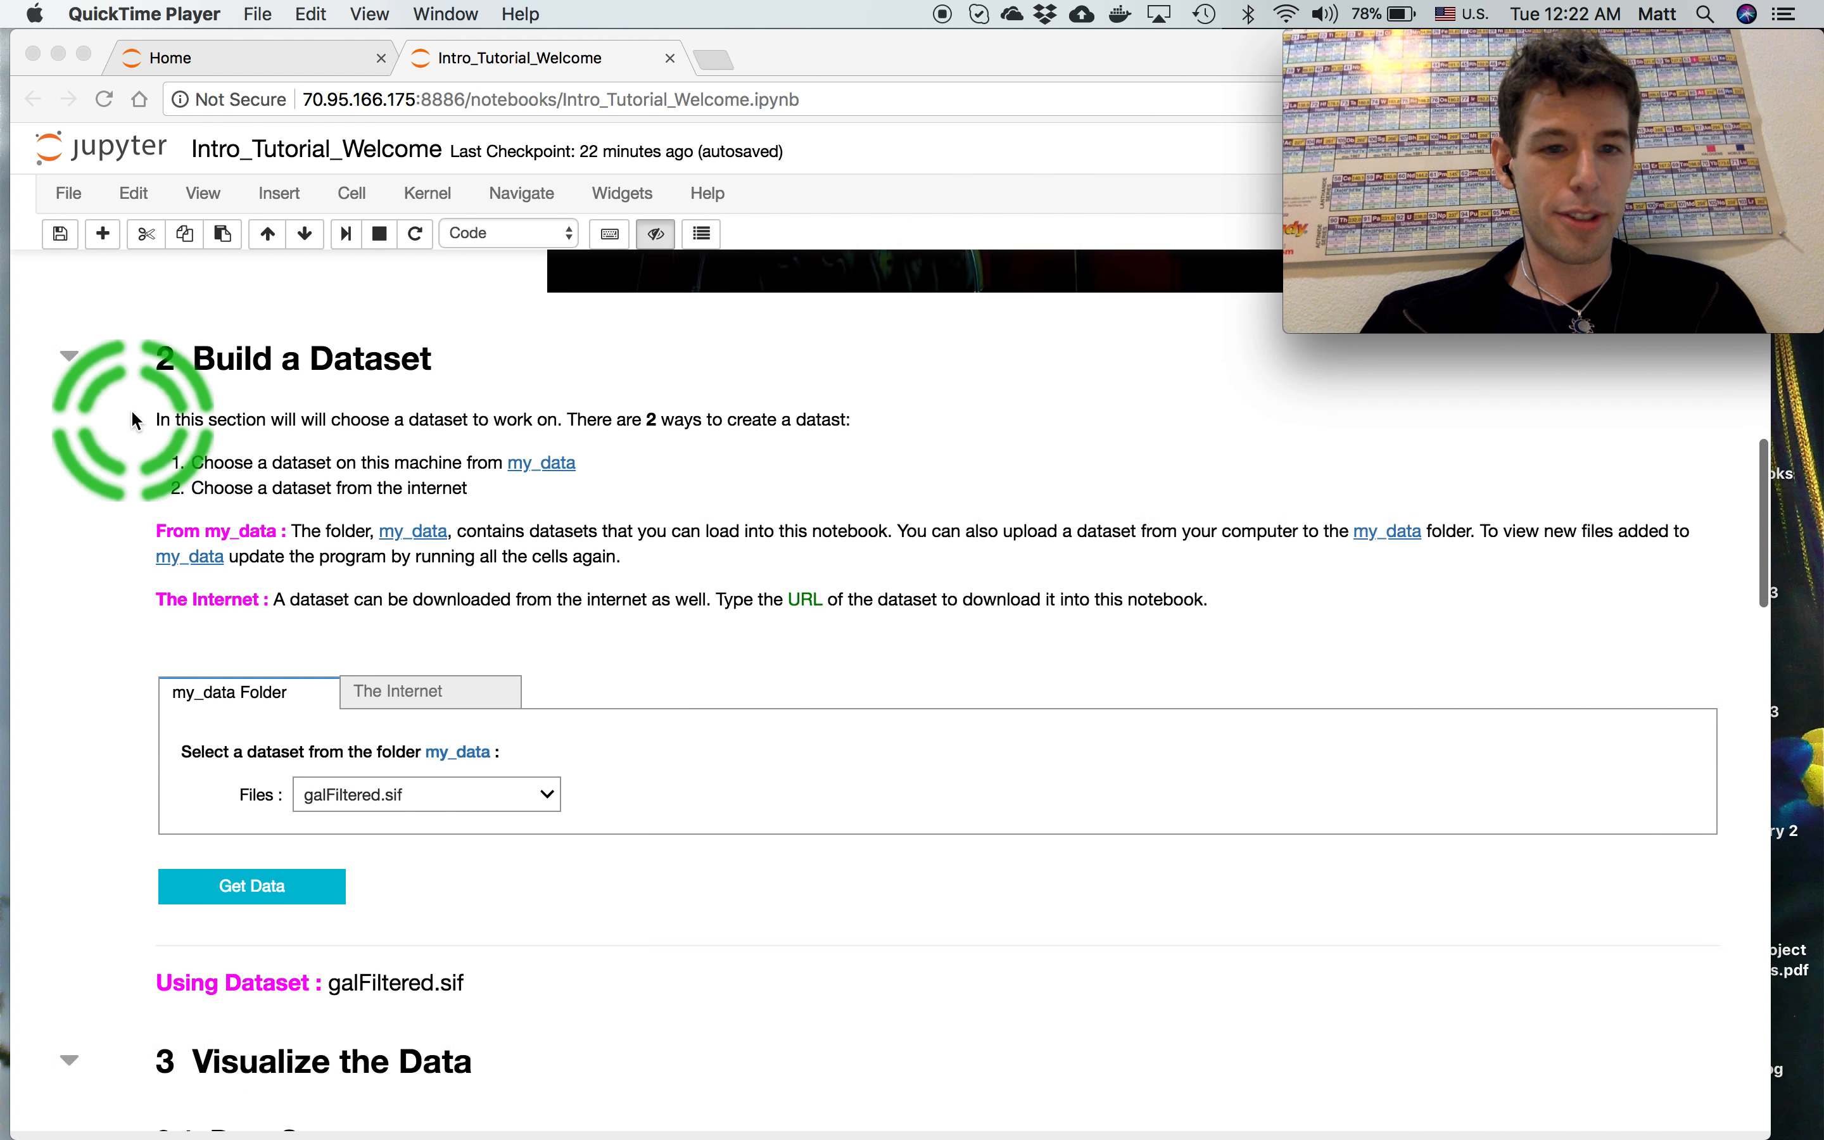
{"action": "scroll", "coordinate": [132, 420], "scroll_direction": "up", "scroll_amount": 2}
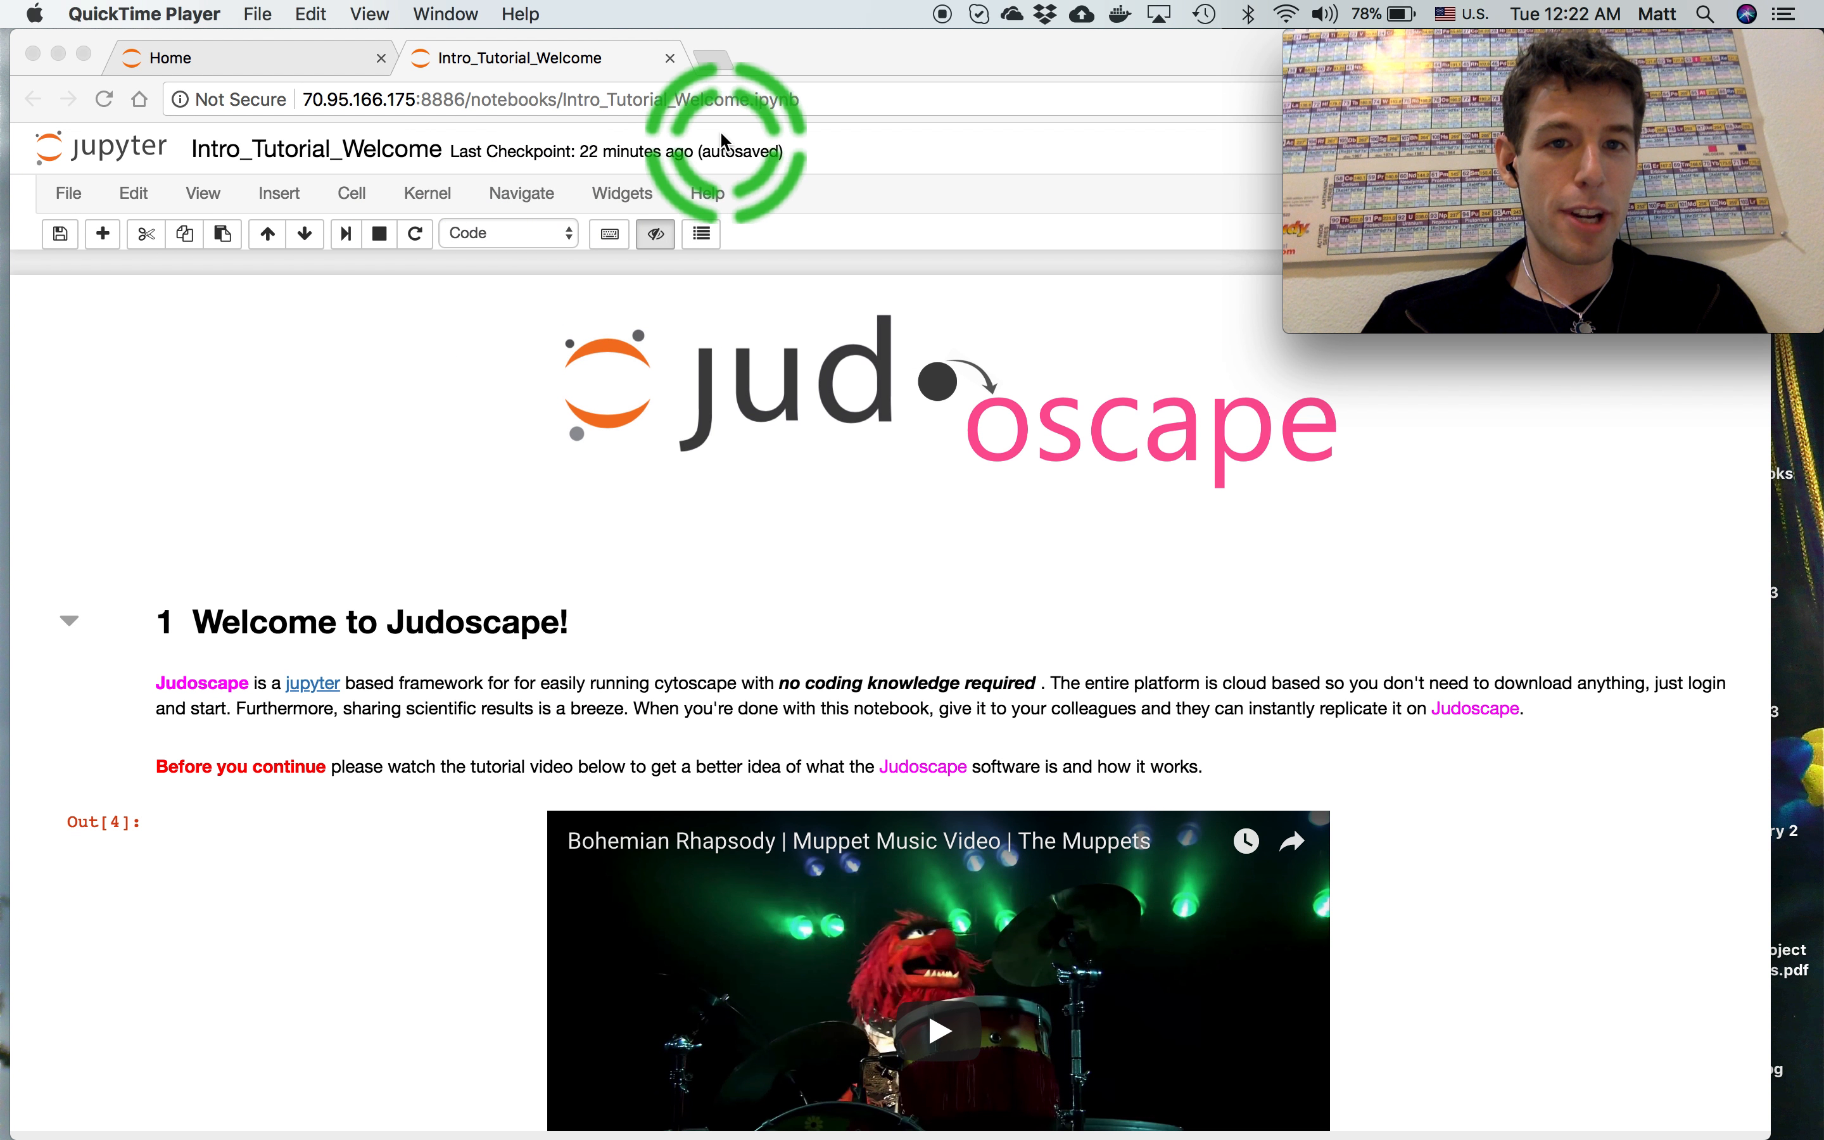
Close the Intro_Tutorial_Welcome notebook and reopen Intro_Tutorial_Welcome.ipynb from the Jupyter file list
{"action": "left_click", "coordinate": [670, 58]}
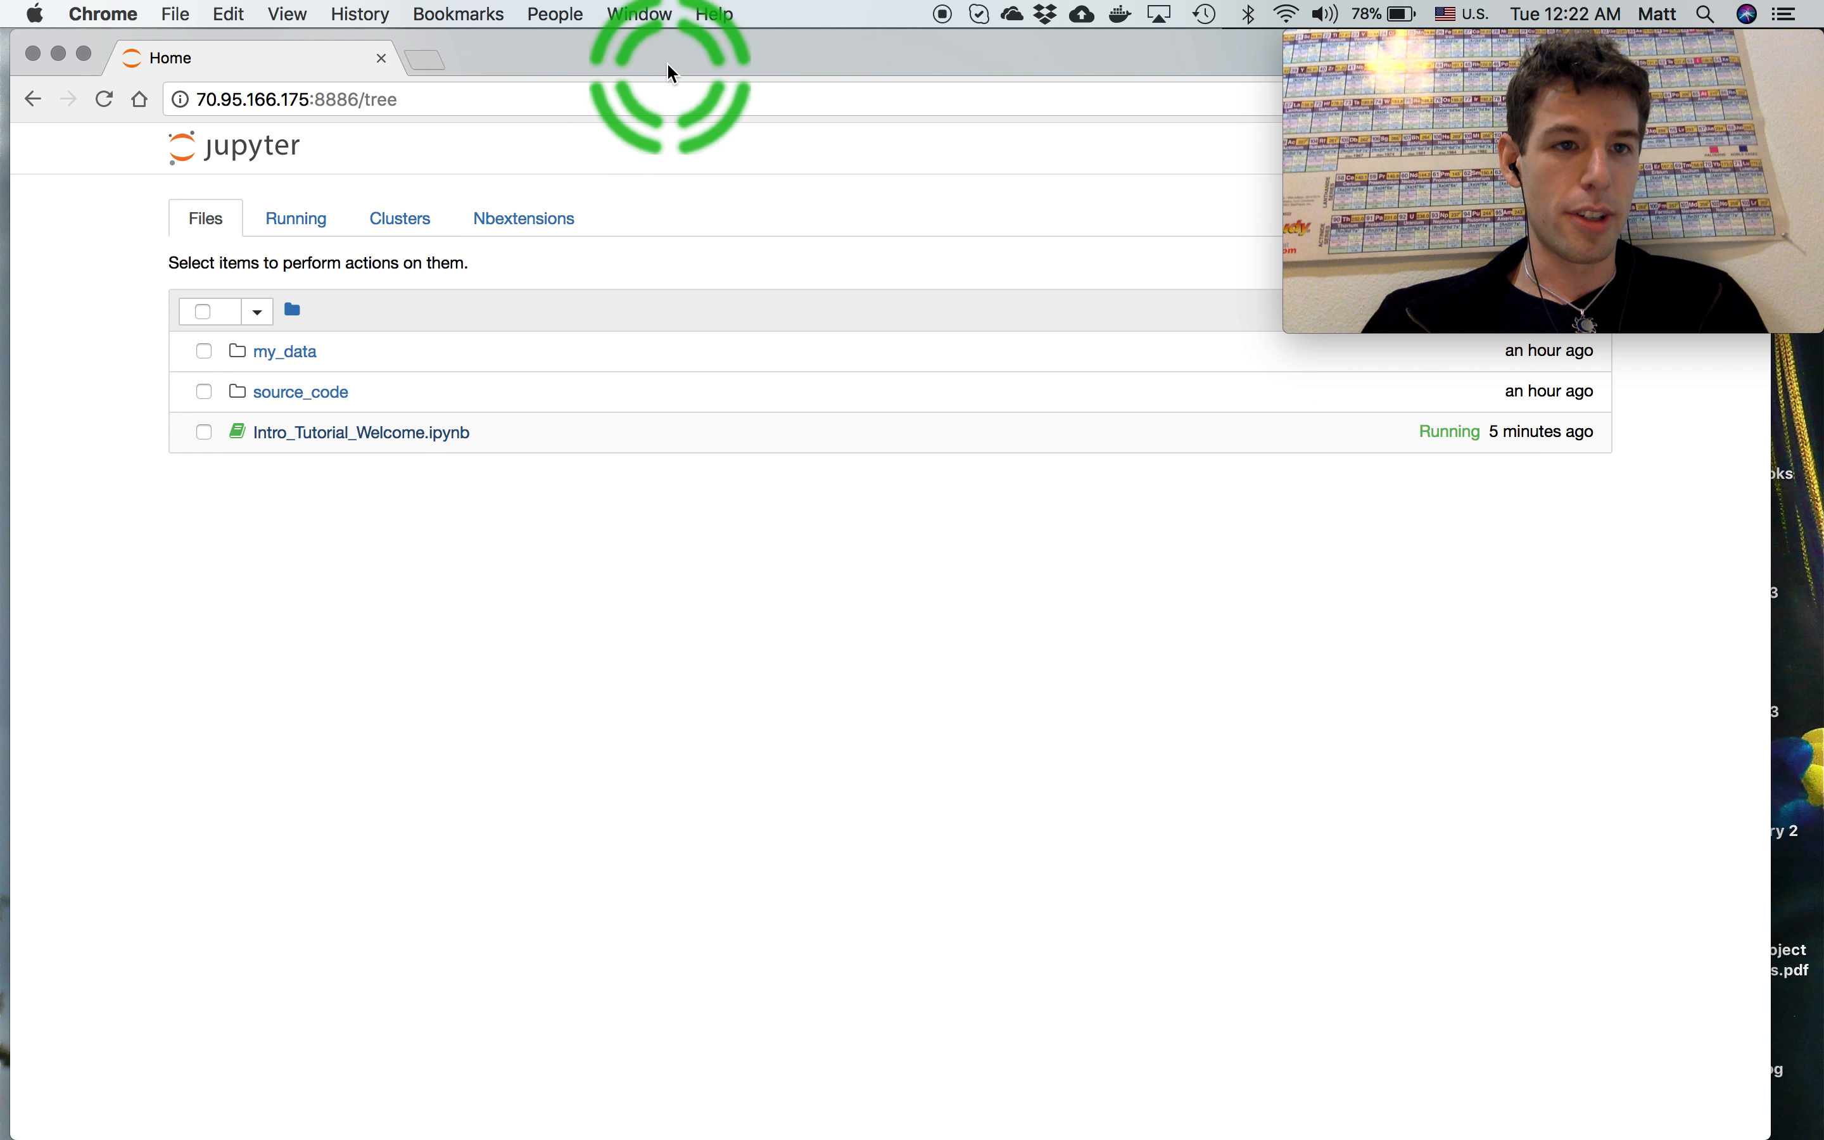
{"action": "left_click", "coordinate": [393, 444]}
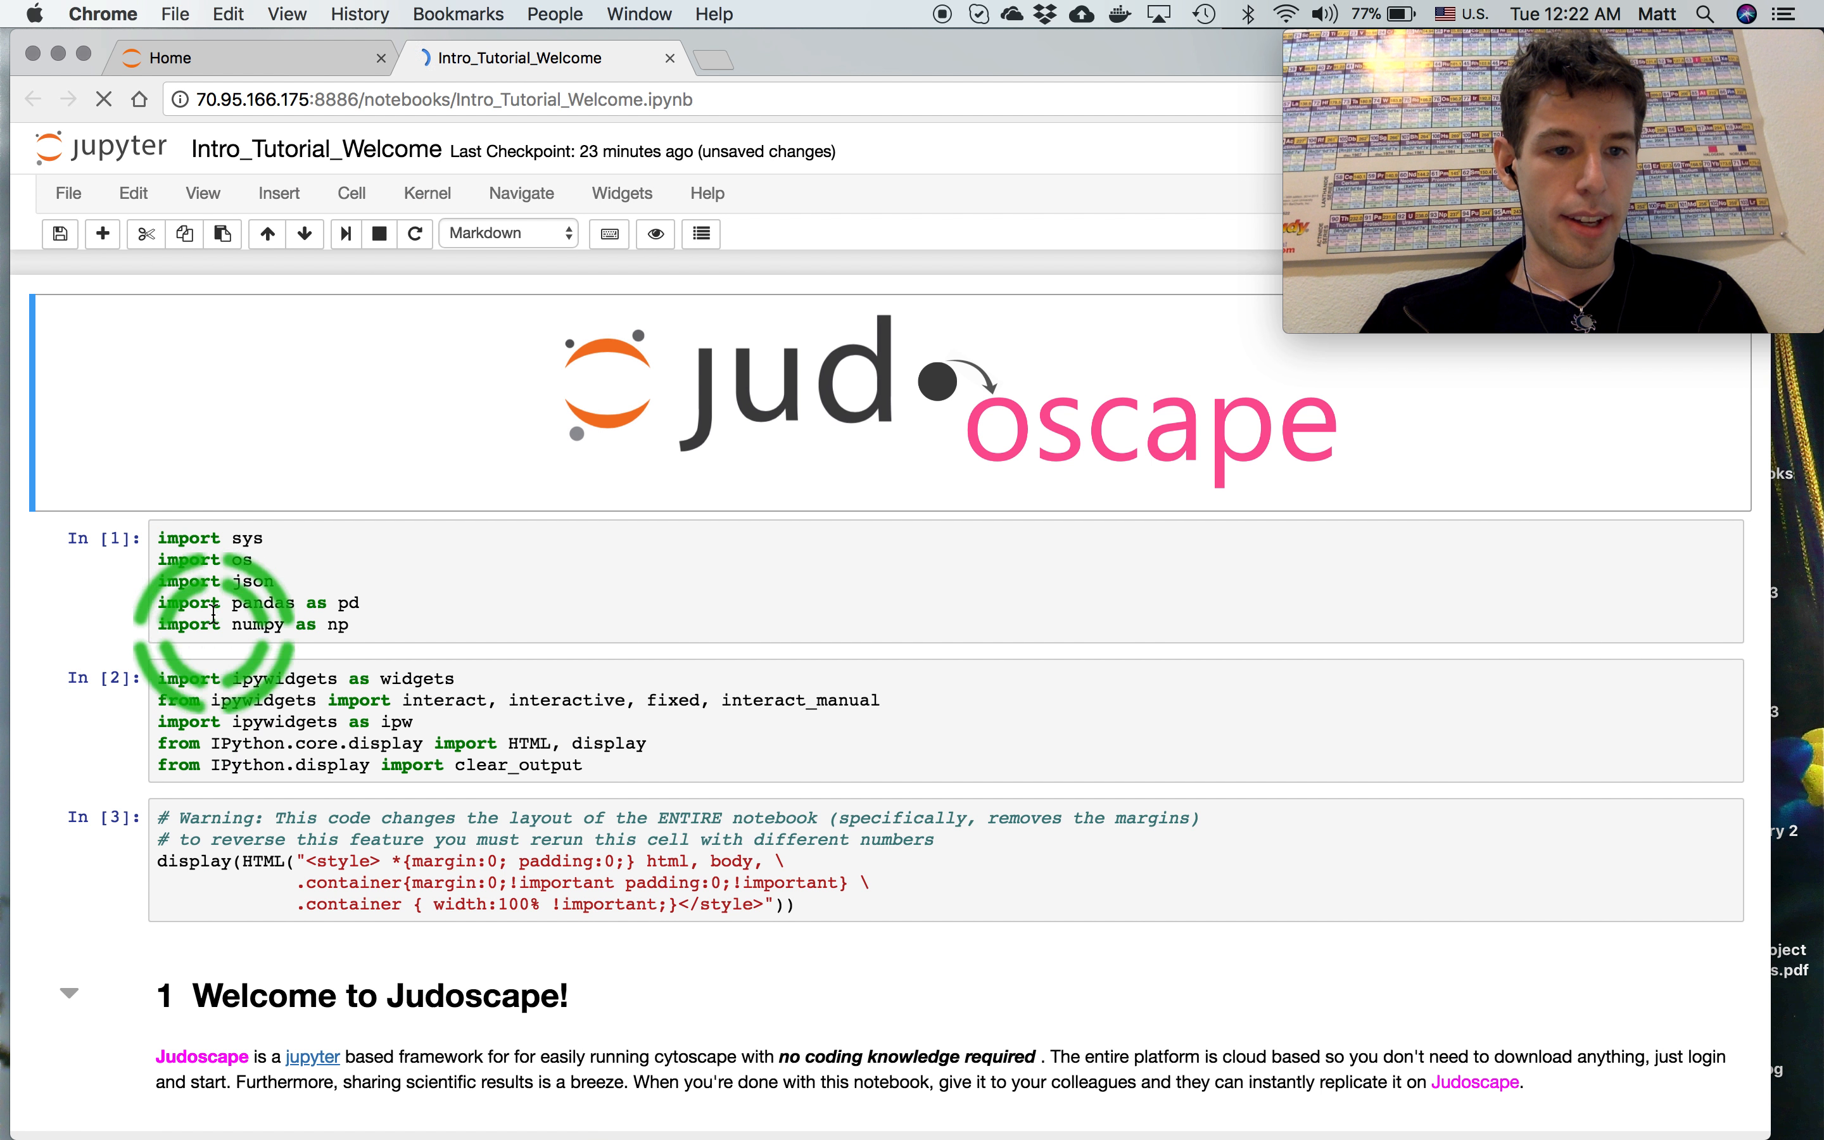
{"action": "scroll", "coordinate": [144, 578], "scroll_direction": "down", "scroll_amount": 4}
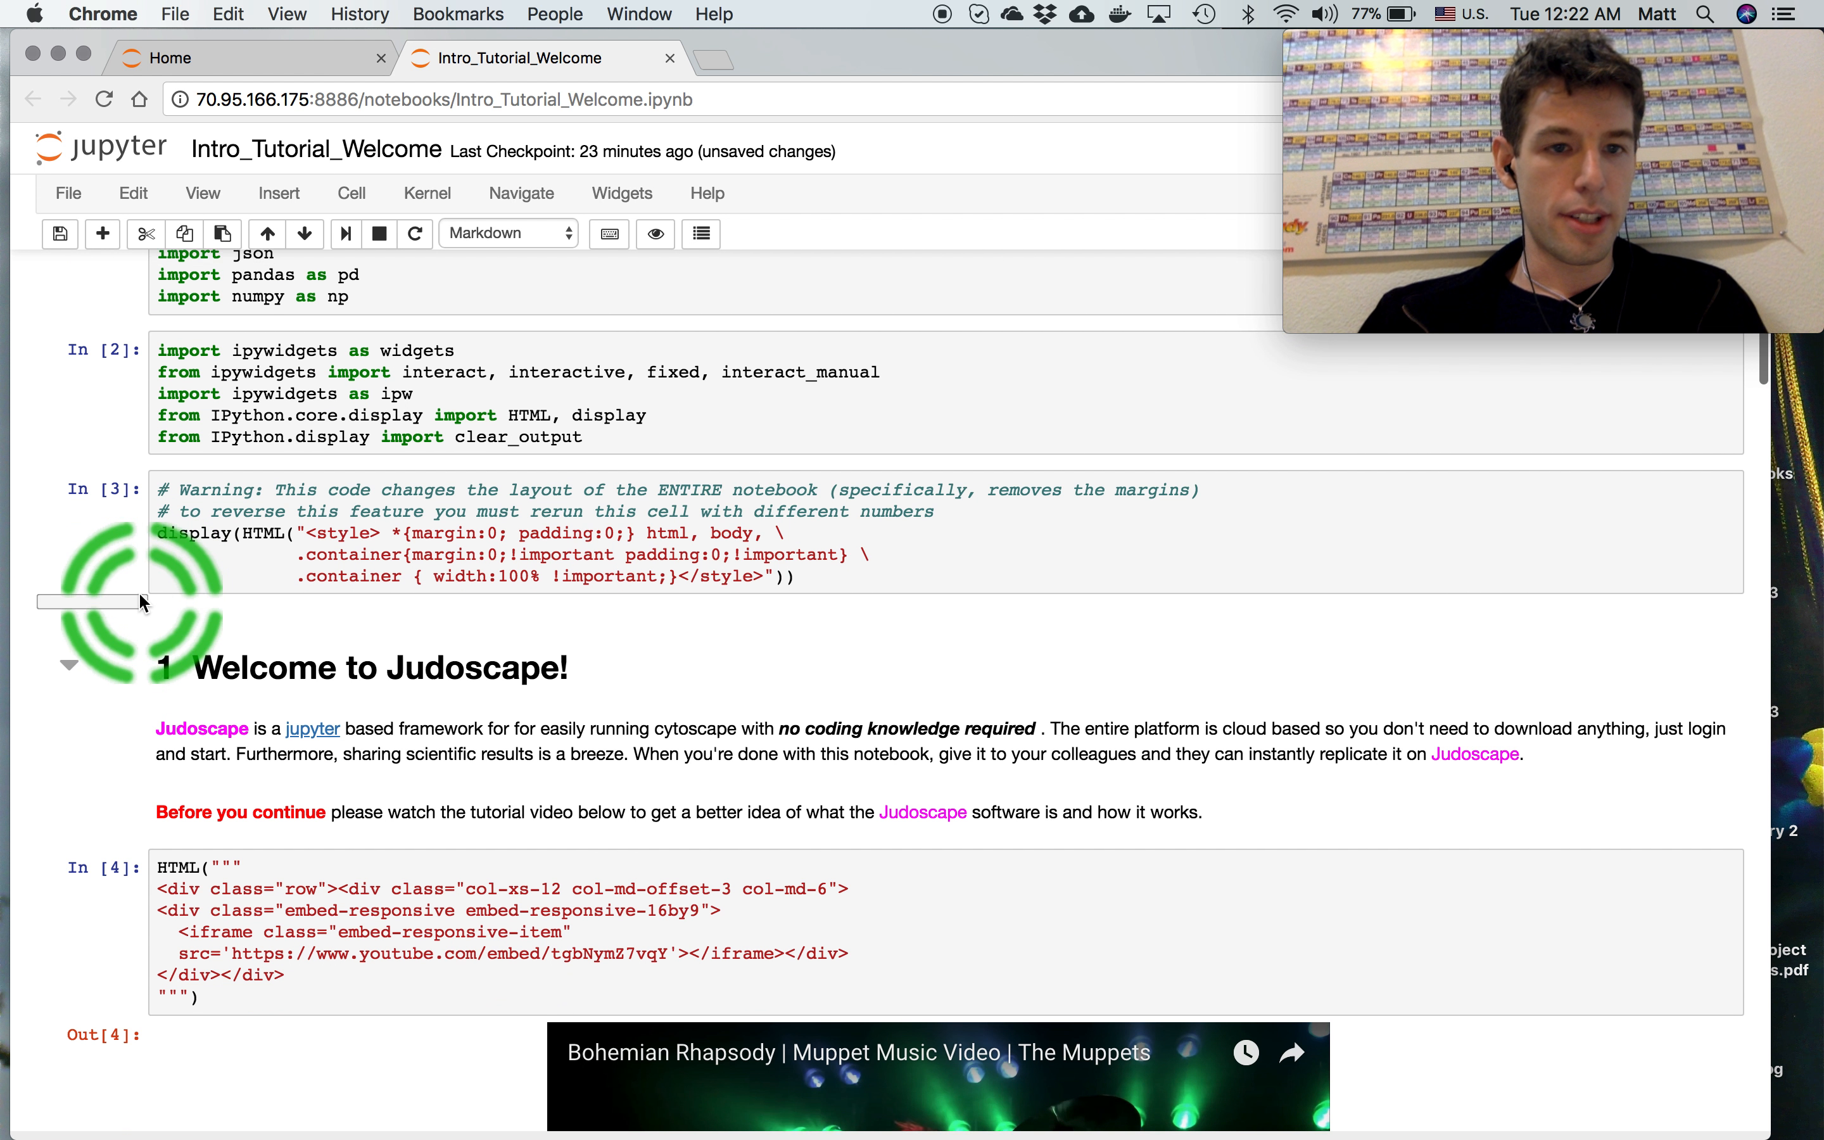
Hide the notebook's code inputs and restart the kernel, re-running all cells
{"action": "scroll", "coordinate": [139, 594], "scroll_direction": "up", "scroll_amount": 5}
{"action": "left_click", "coordinate": [657, 238]}
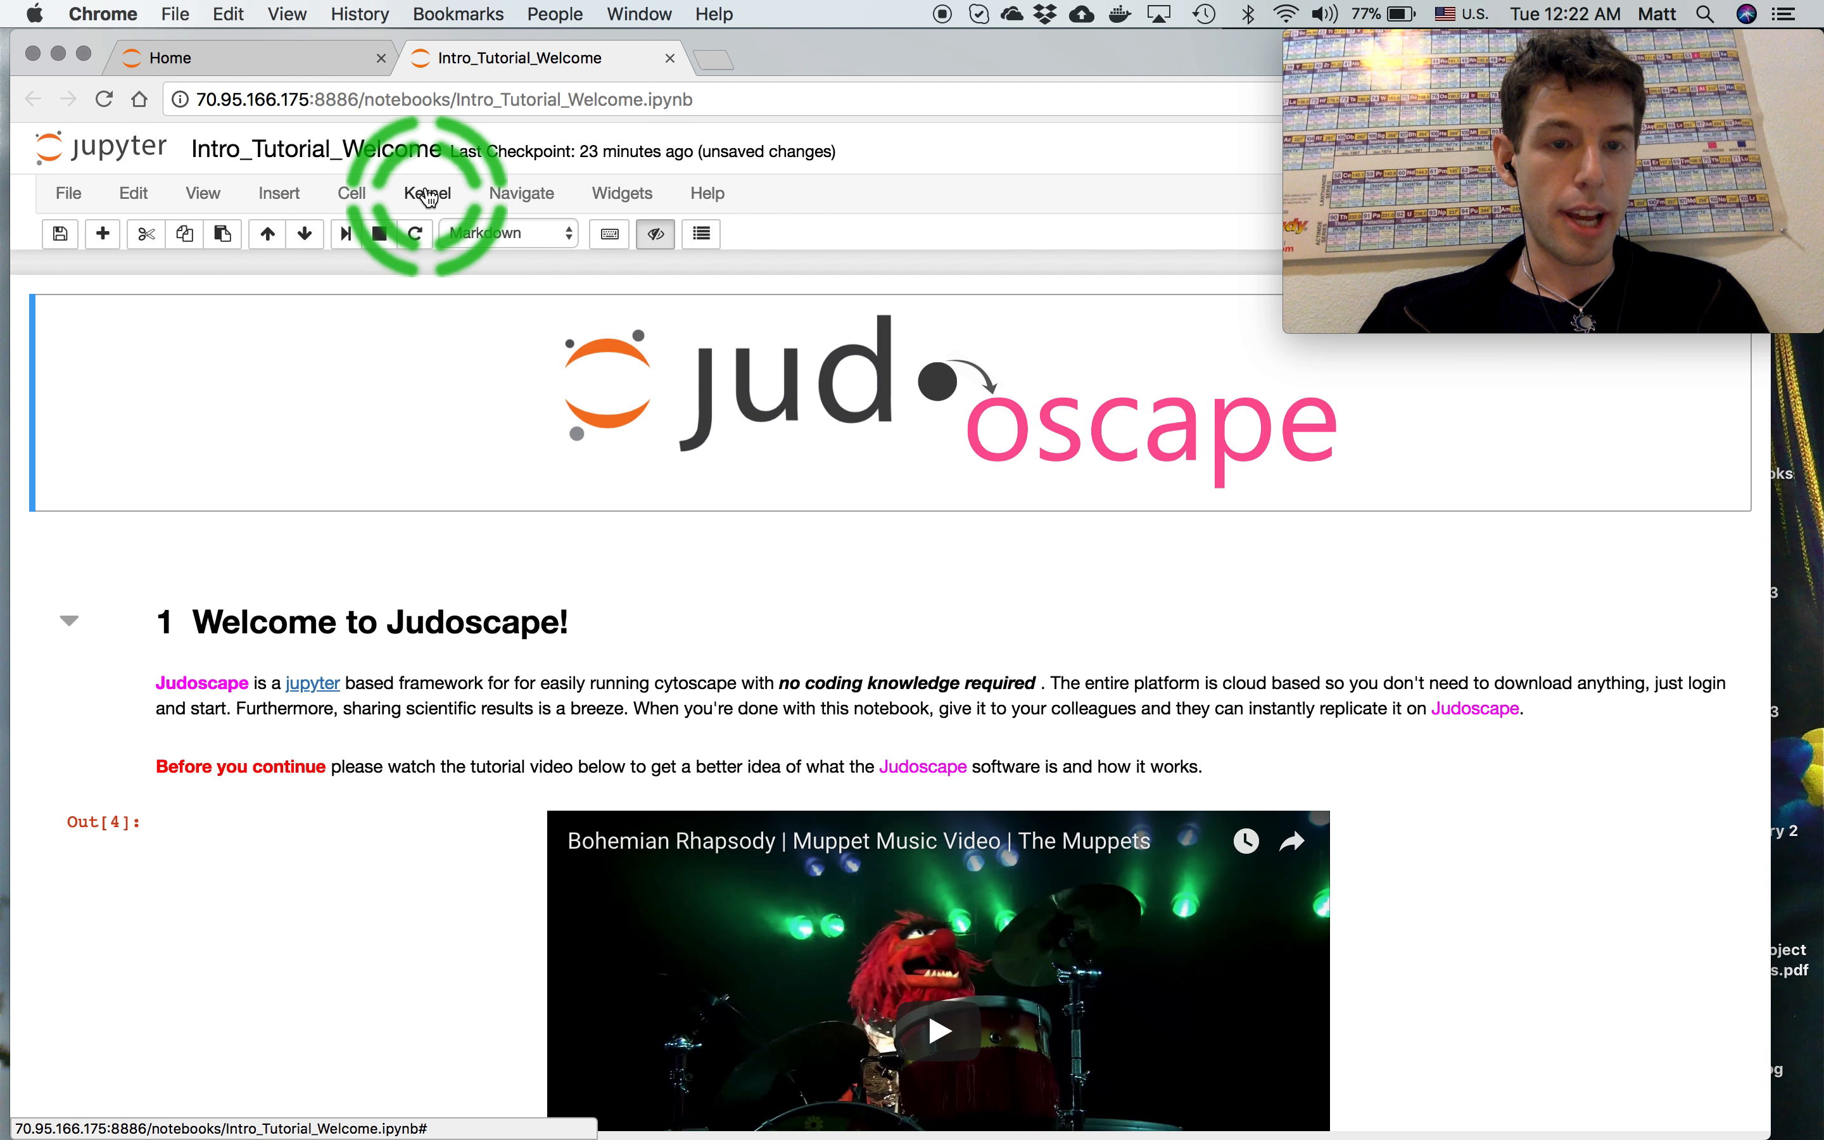
{"action": "left_click", "coordinate": [428, 196]}
{"action": "left_click", "coordinate": [579, 312]}
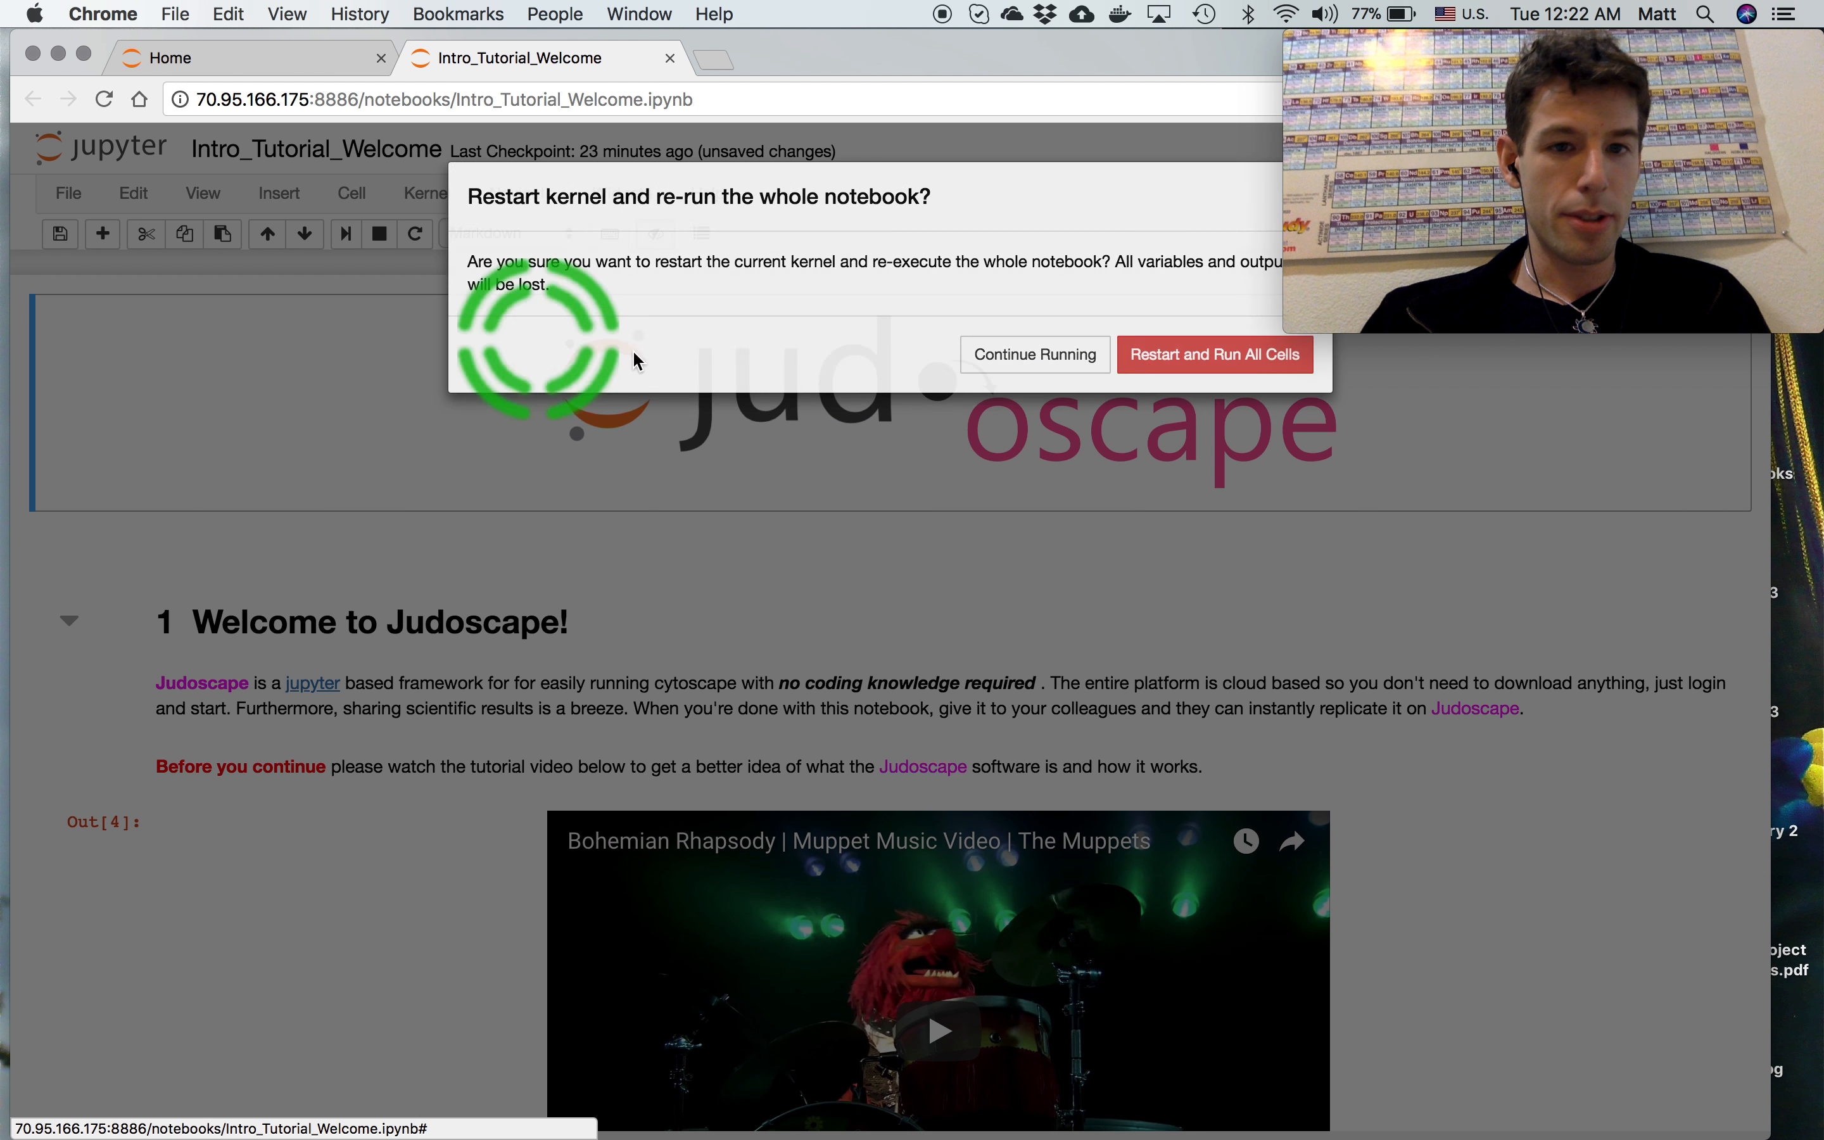
{"action": "left_click", "coordinate": [1242, 361]}
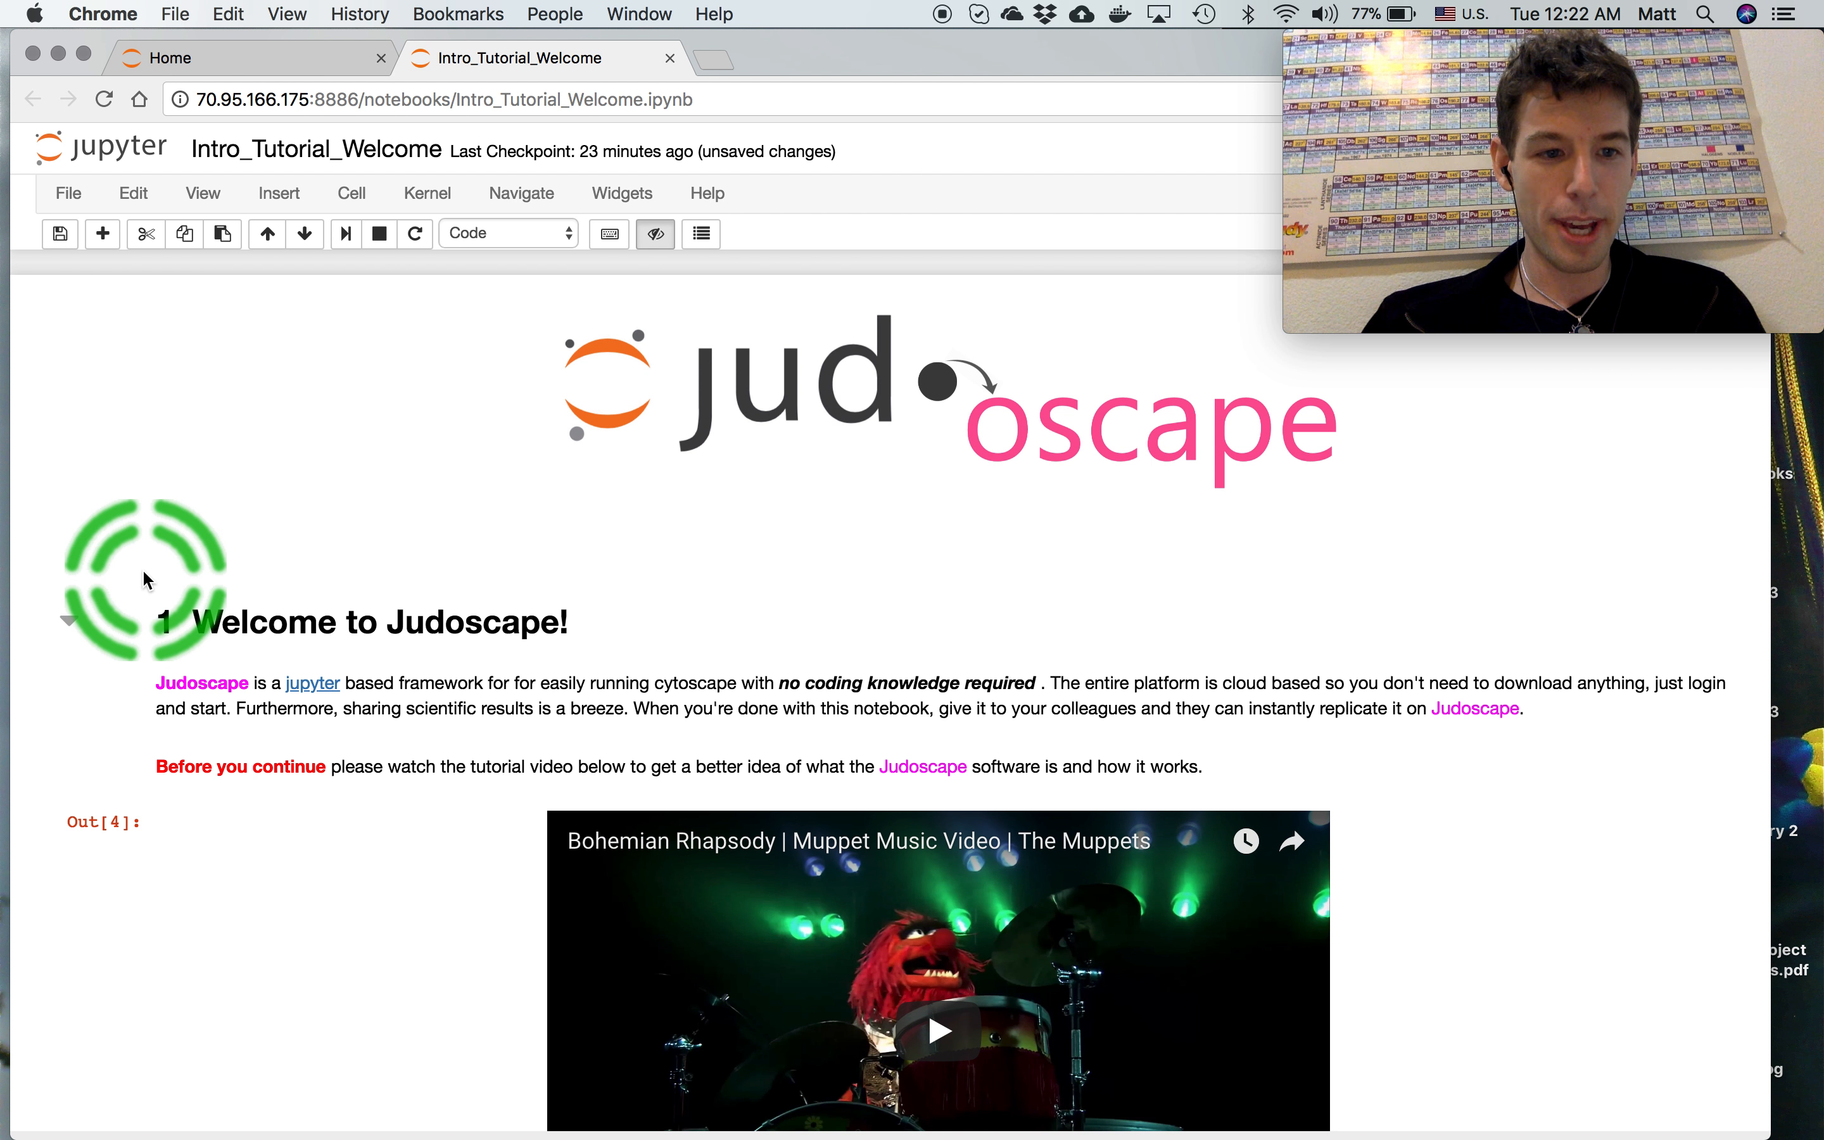
Read the Welcome to Judoscape section, including its introduction and embedded tutorial video
{"action": "scroll", "coordinate": [143, 435], "scroll_direction": "down", "scroll_amount": 3}
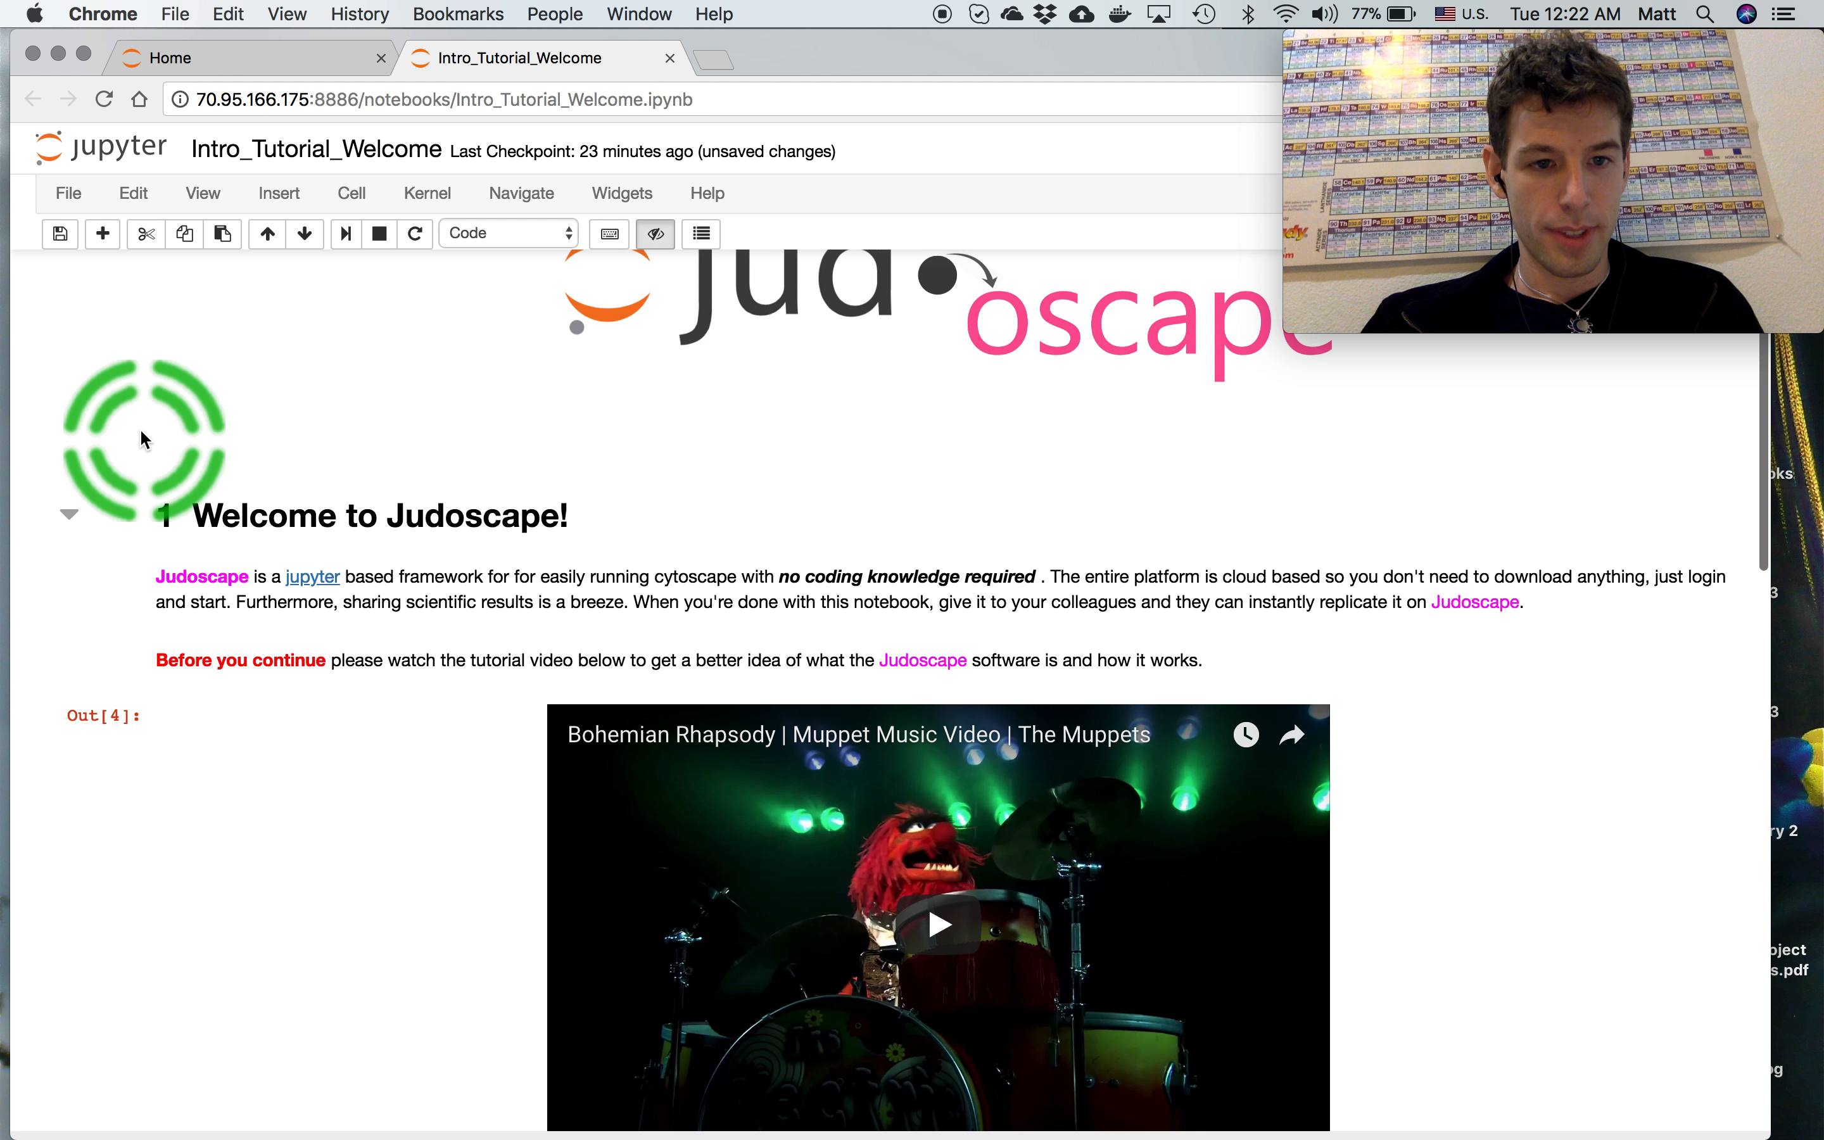
{"action": "scroll", "coordinate": [150, 501], "scroll_direction": "down", "scroll_amount": 2}
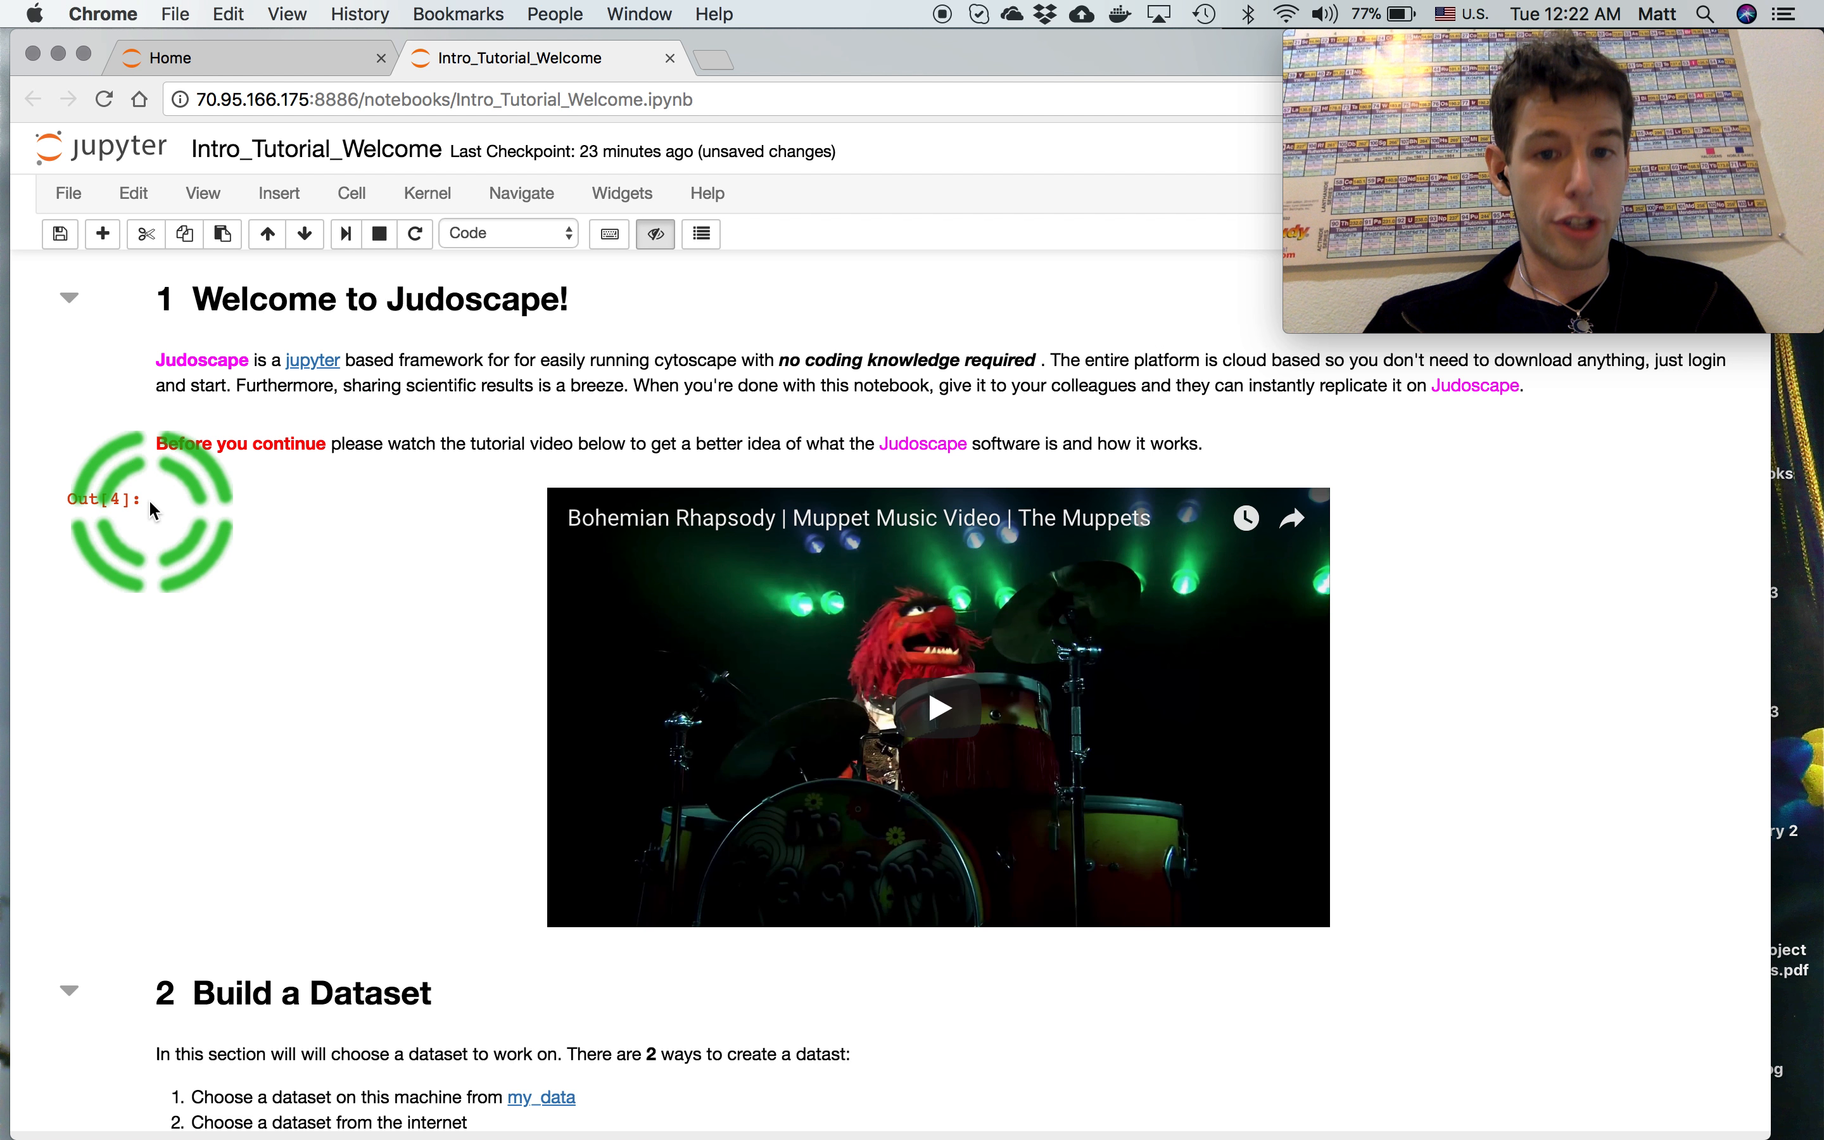
{"action": "scroll", "coordinate": [148, 499], "scroll_direction": "up", "scroll_amount": 2}
{"action": "scroll", "coordinate": [148, 499], "scroll_direction": "down", "scroll_amount": 2}
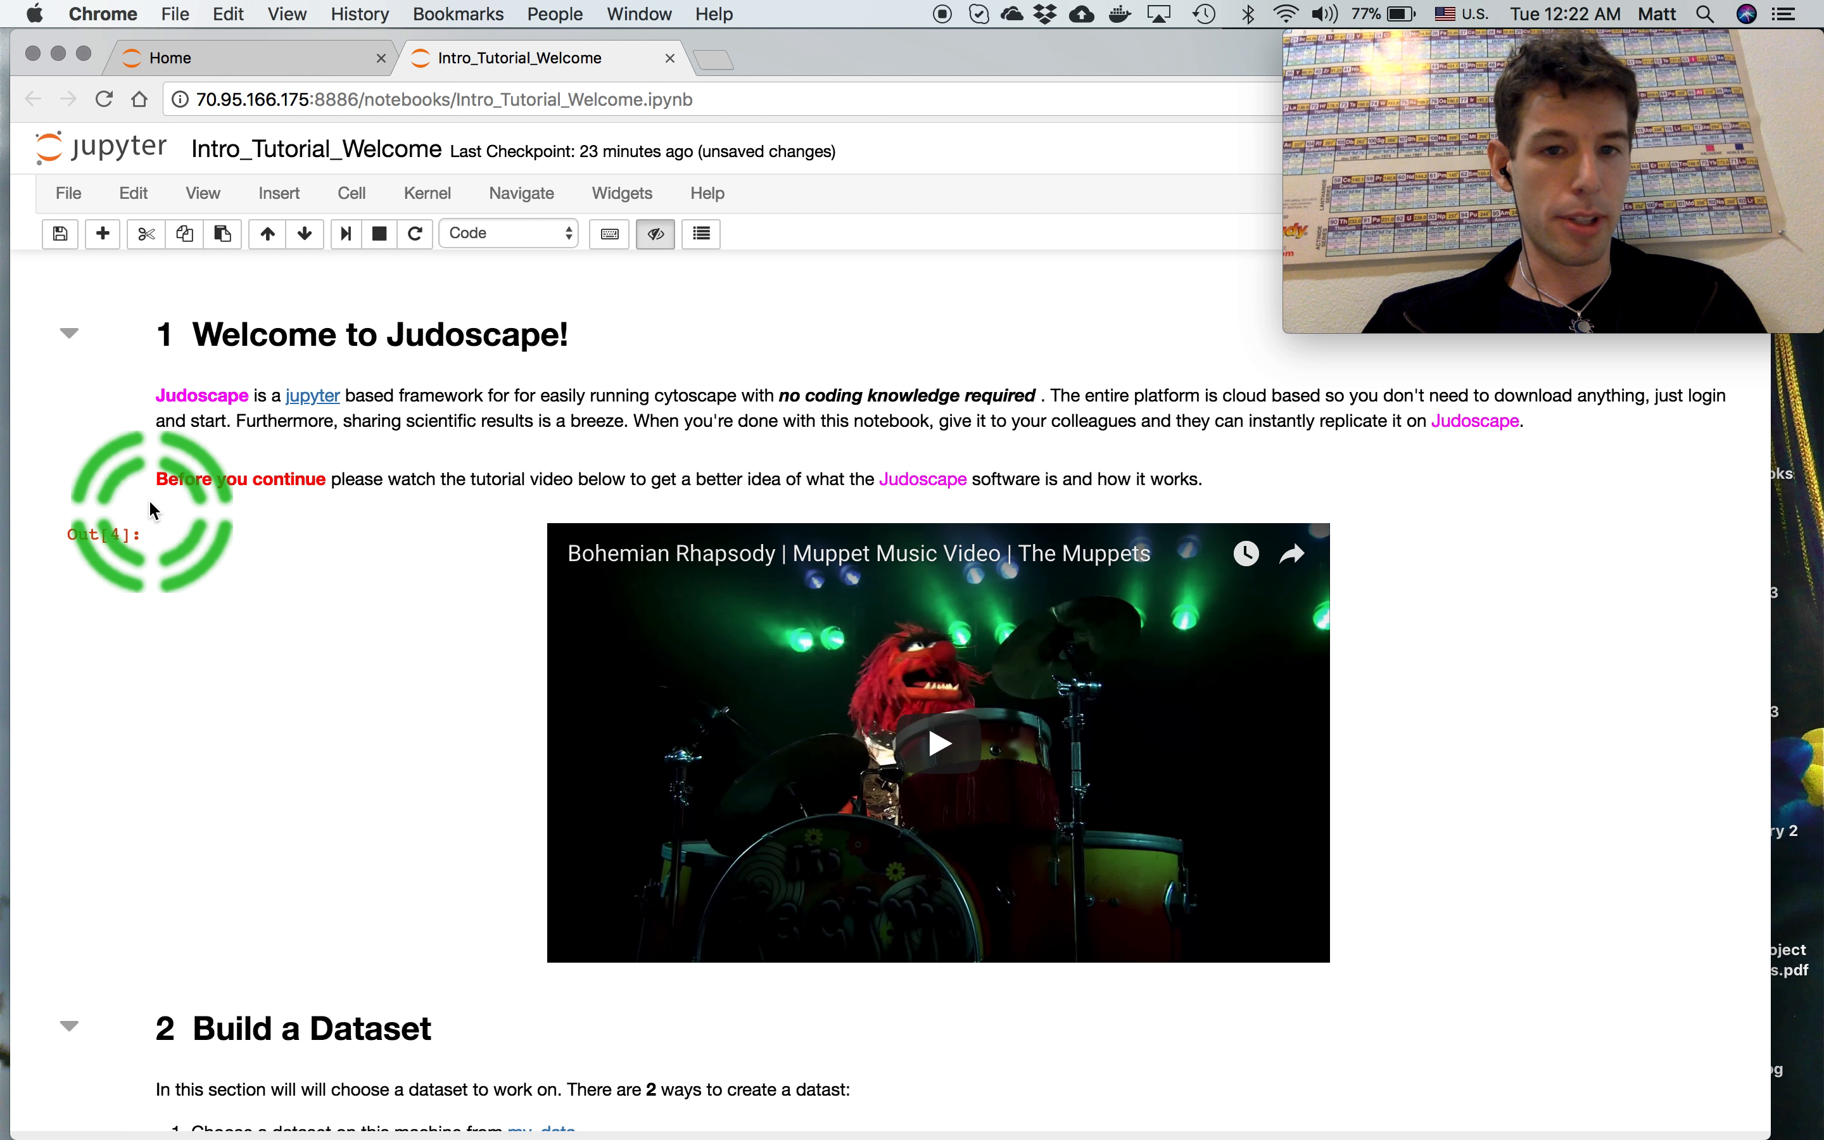
{"action": "scroll", "coordinate": [151, 595], "scroll_direction": "down", "scroll_amount": 3}
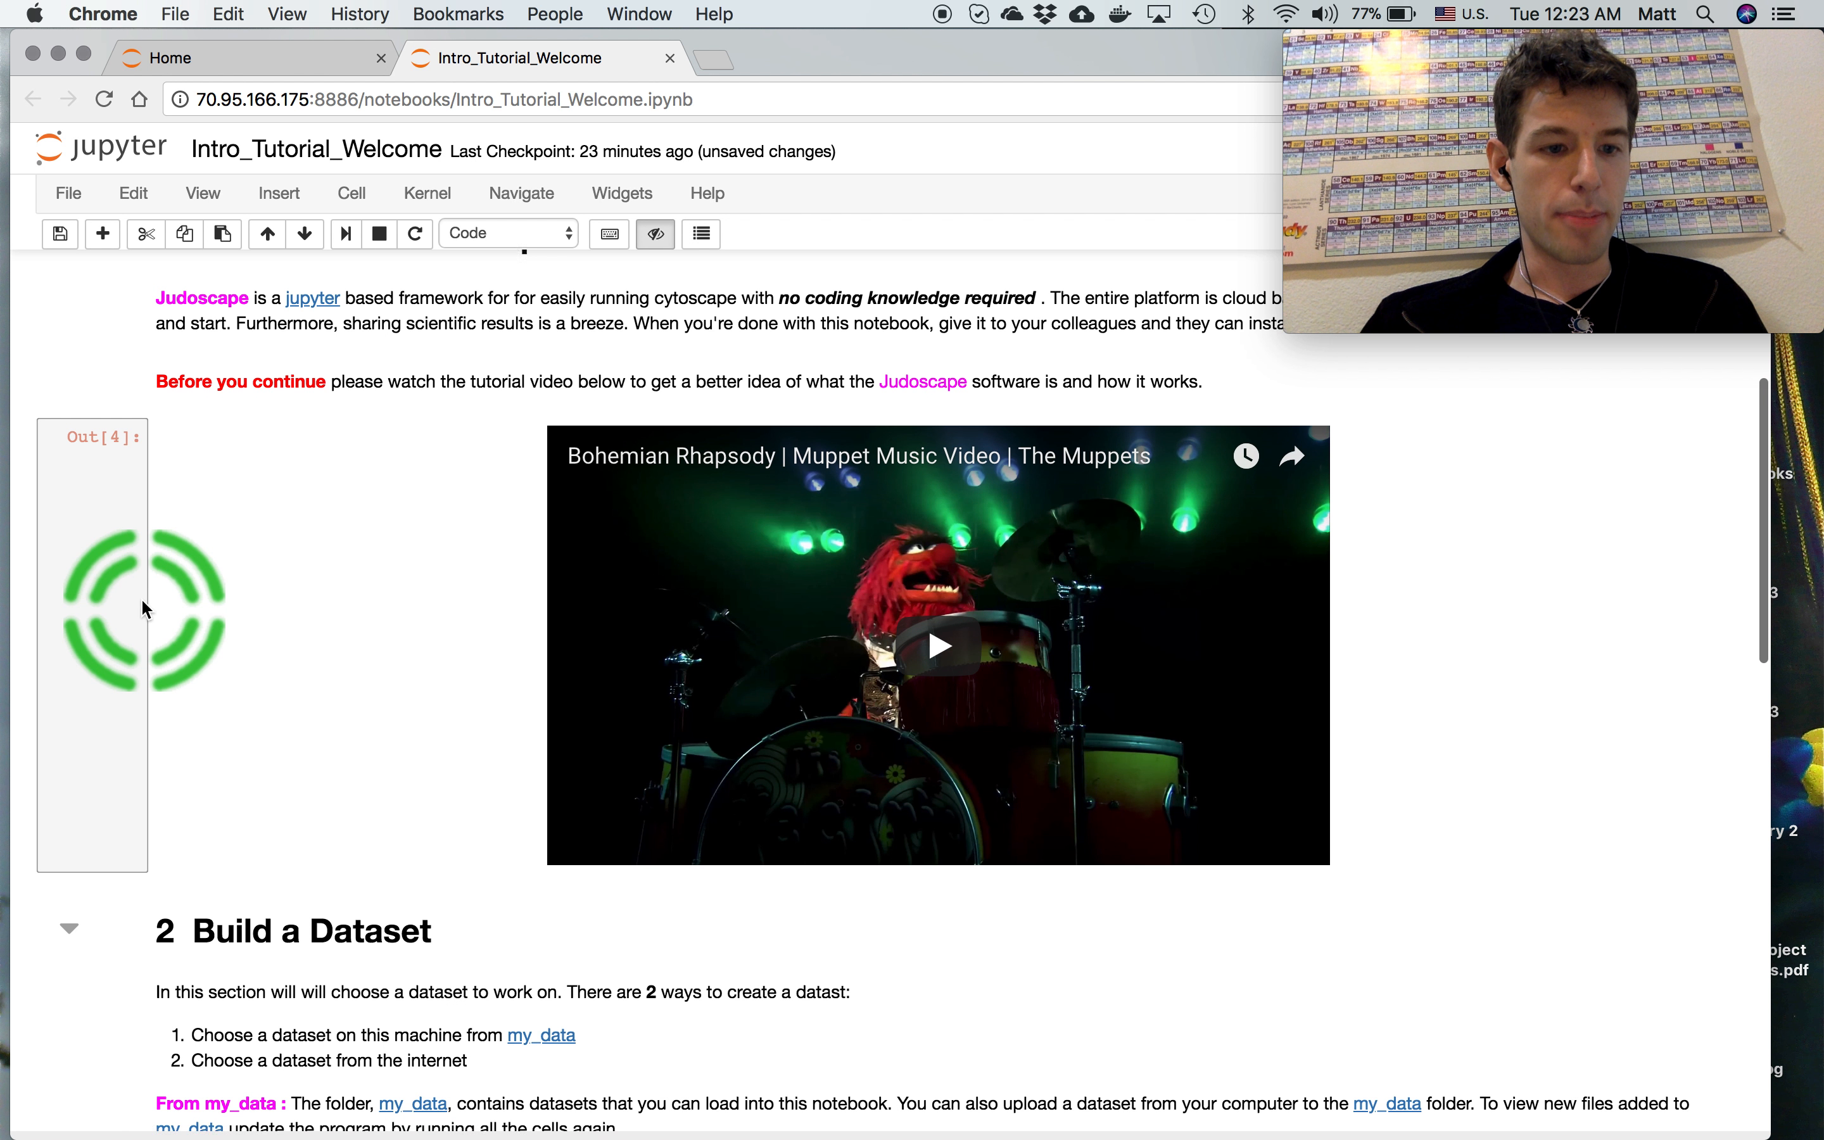
{"action": "scroll", "coordinate": [154, 742], "scroll_direction": "up", "scroll_amount": 2}
{"action": "scroll", "coordinate": [154, 743], "scroll_direction": "down", "scroll_amount": 2}
{"action": "scroll", "coordinate": [154, 743], "scroll_direction": "up", "scroll_amount": 2}
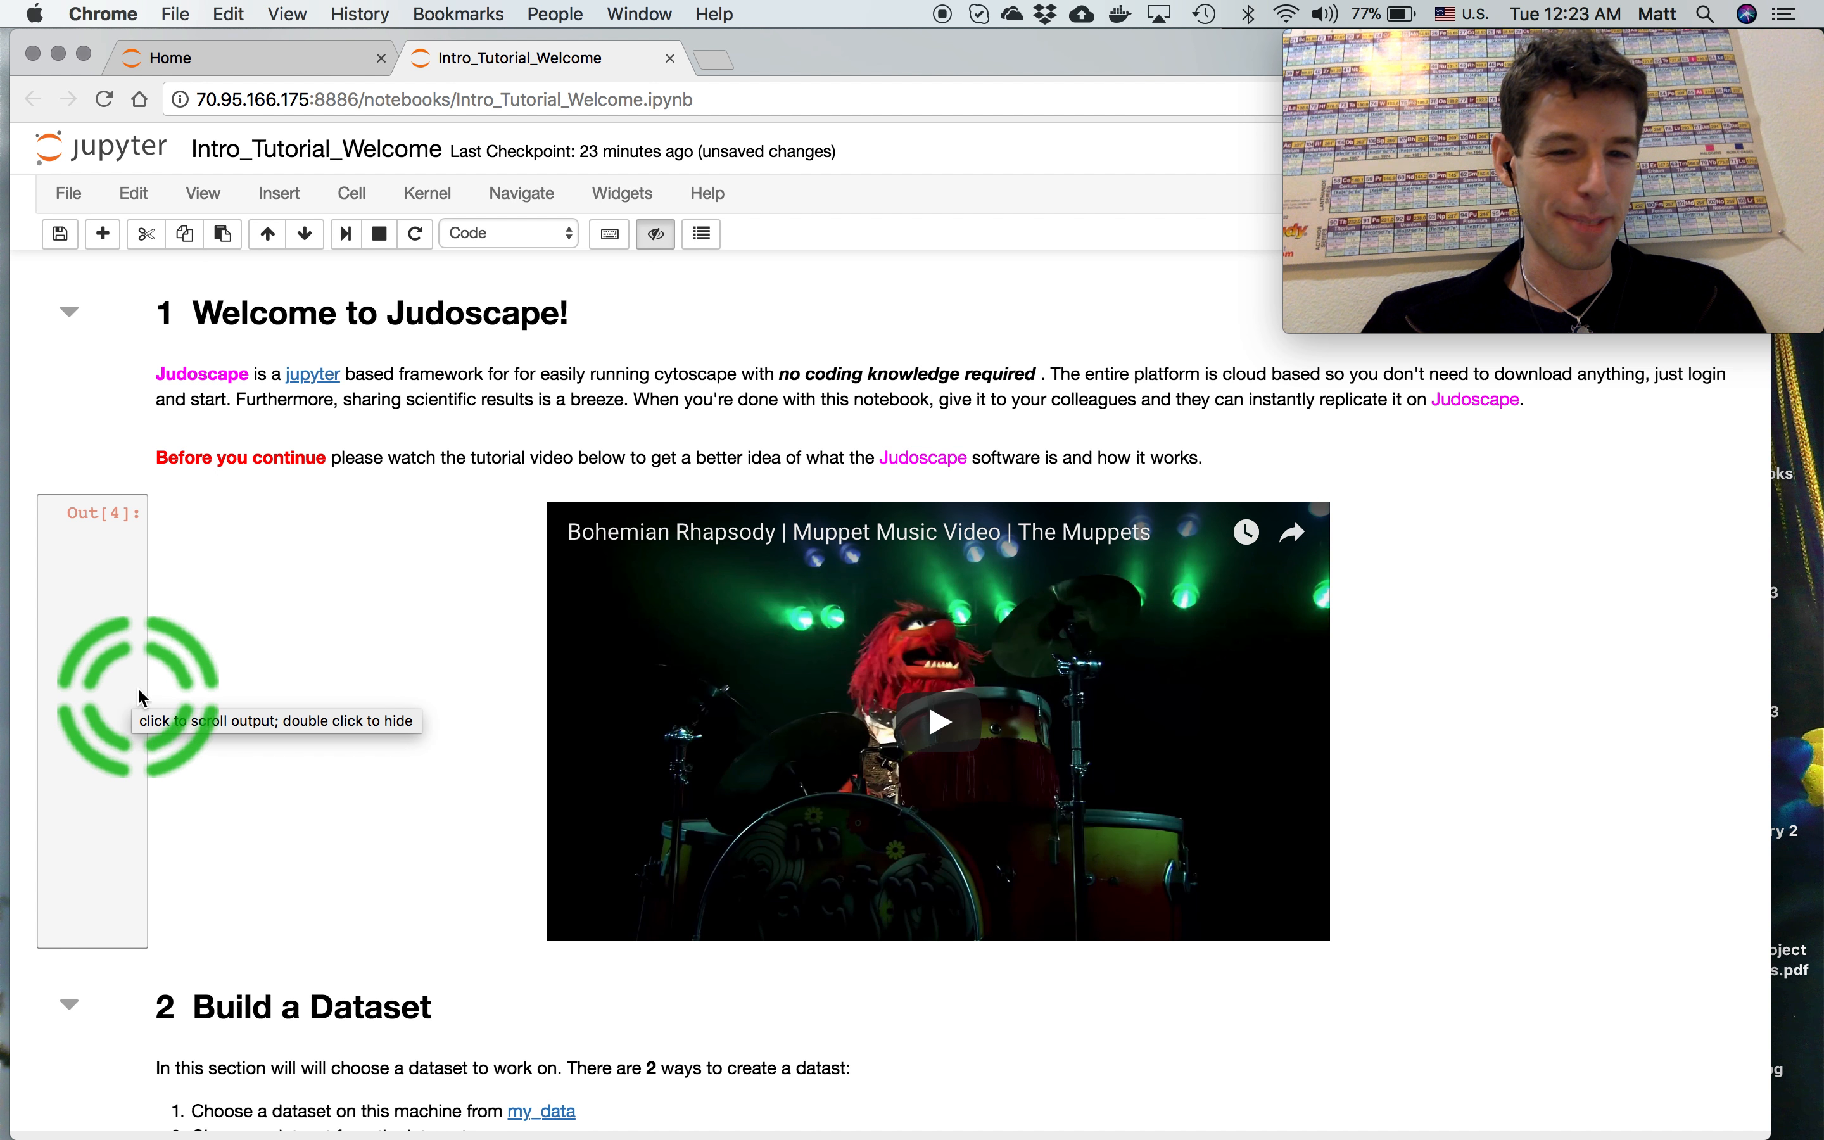
Review the Build a Dataset section and check which files can be selected from the my_data folder
{"action": "scroll", "coordinate": [157, 725], "scroll_direction": "down", "scroll_amount": 5}
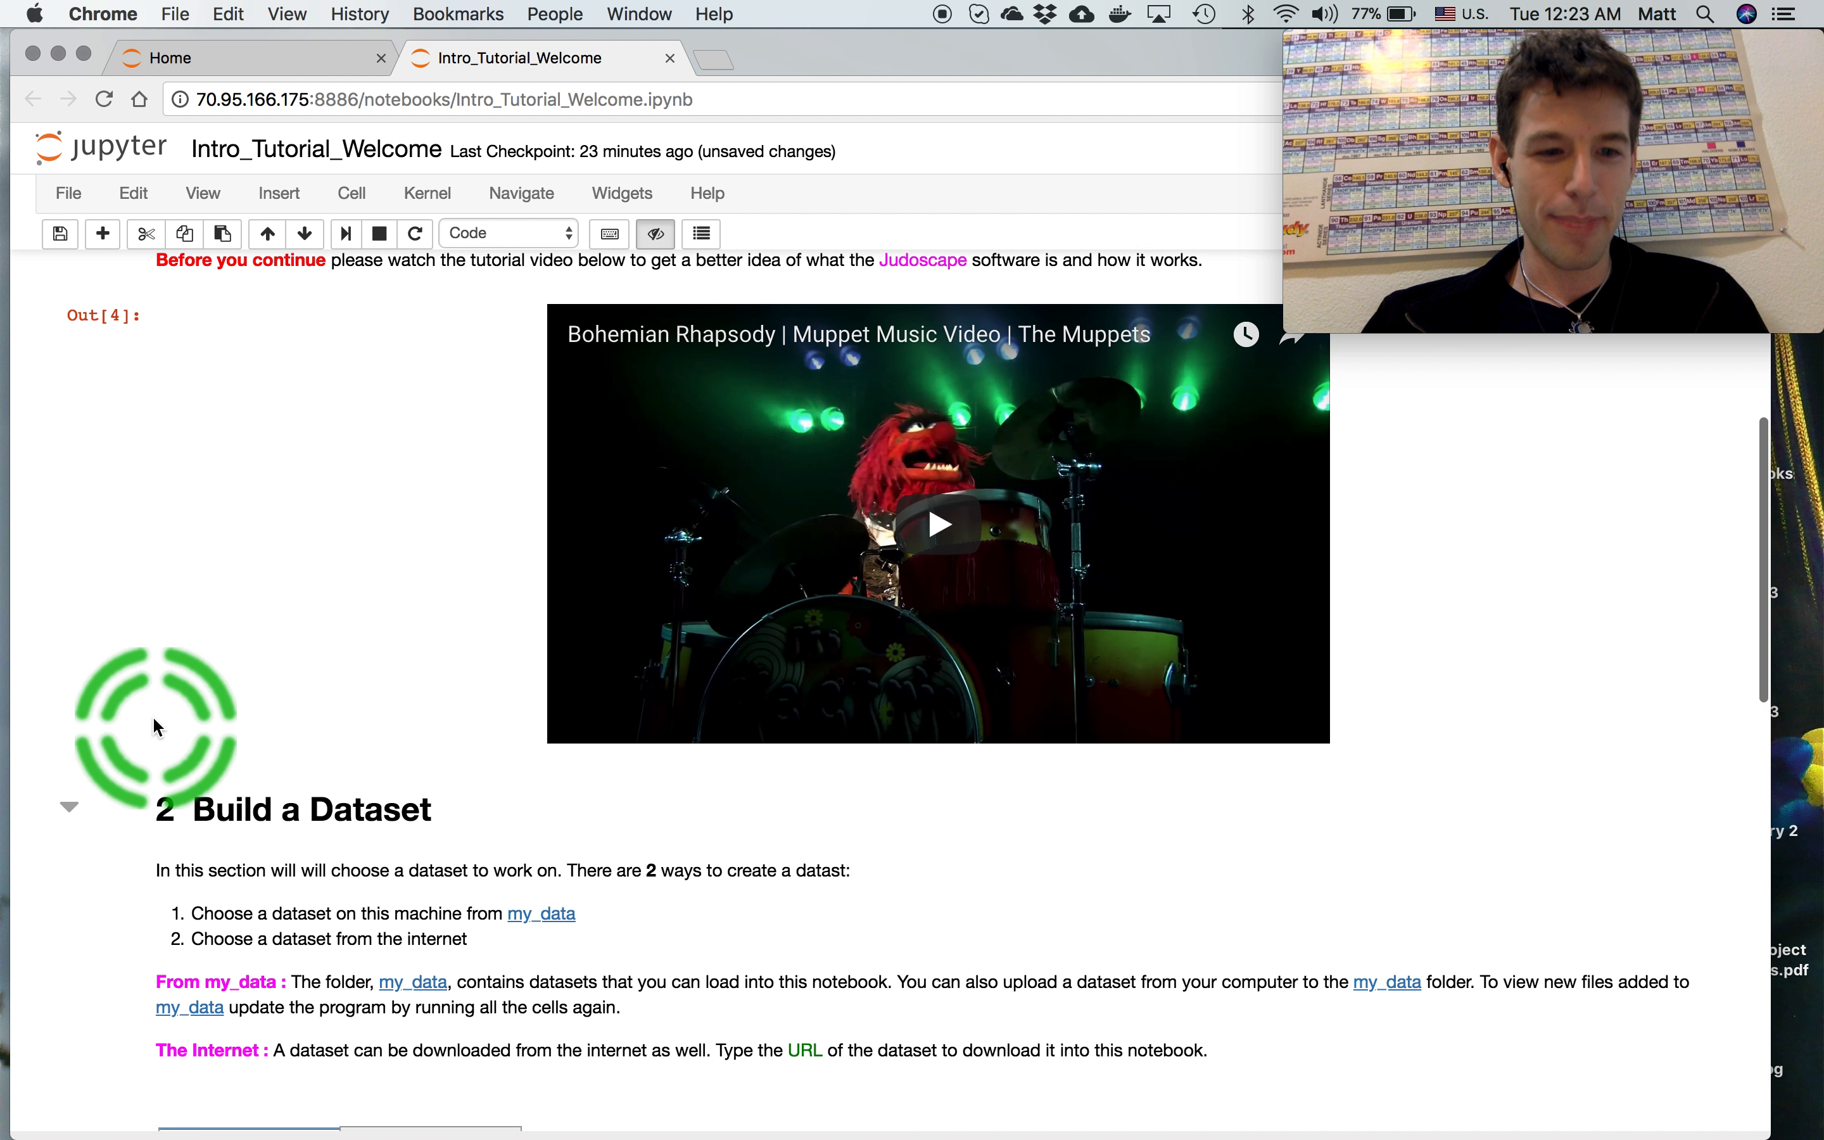
{"action": "scroll", "coordinate": [154, 719], "scroll_direction": "down", "scroll_amount": 6}
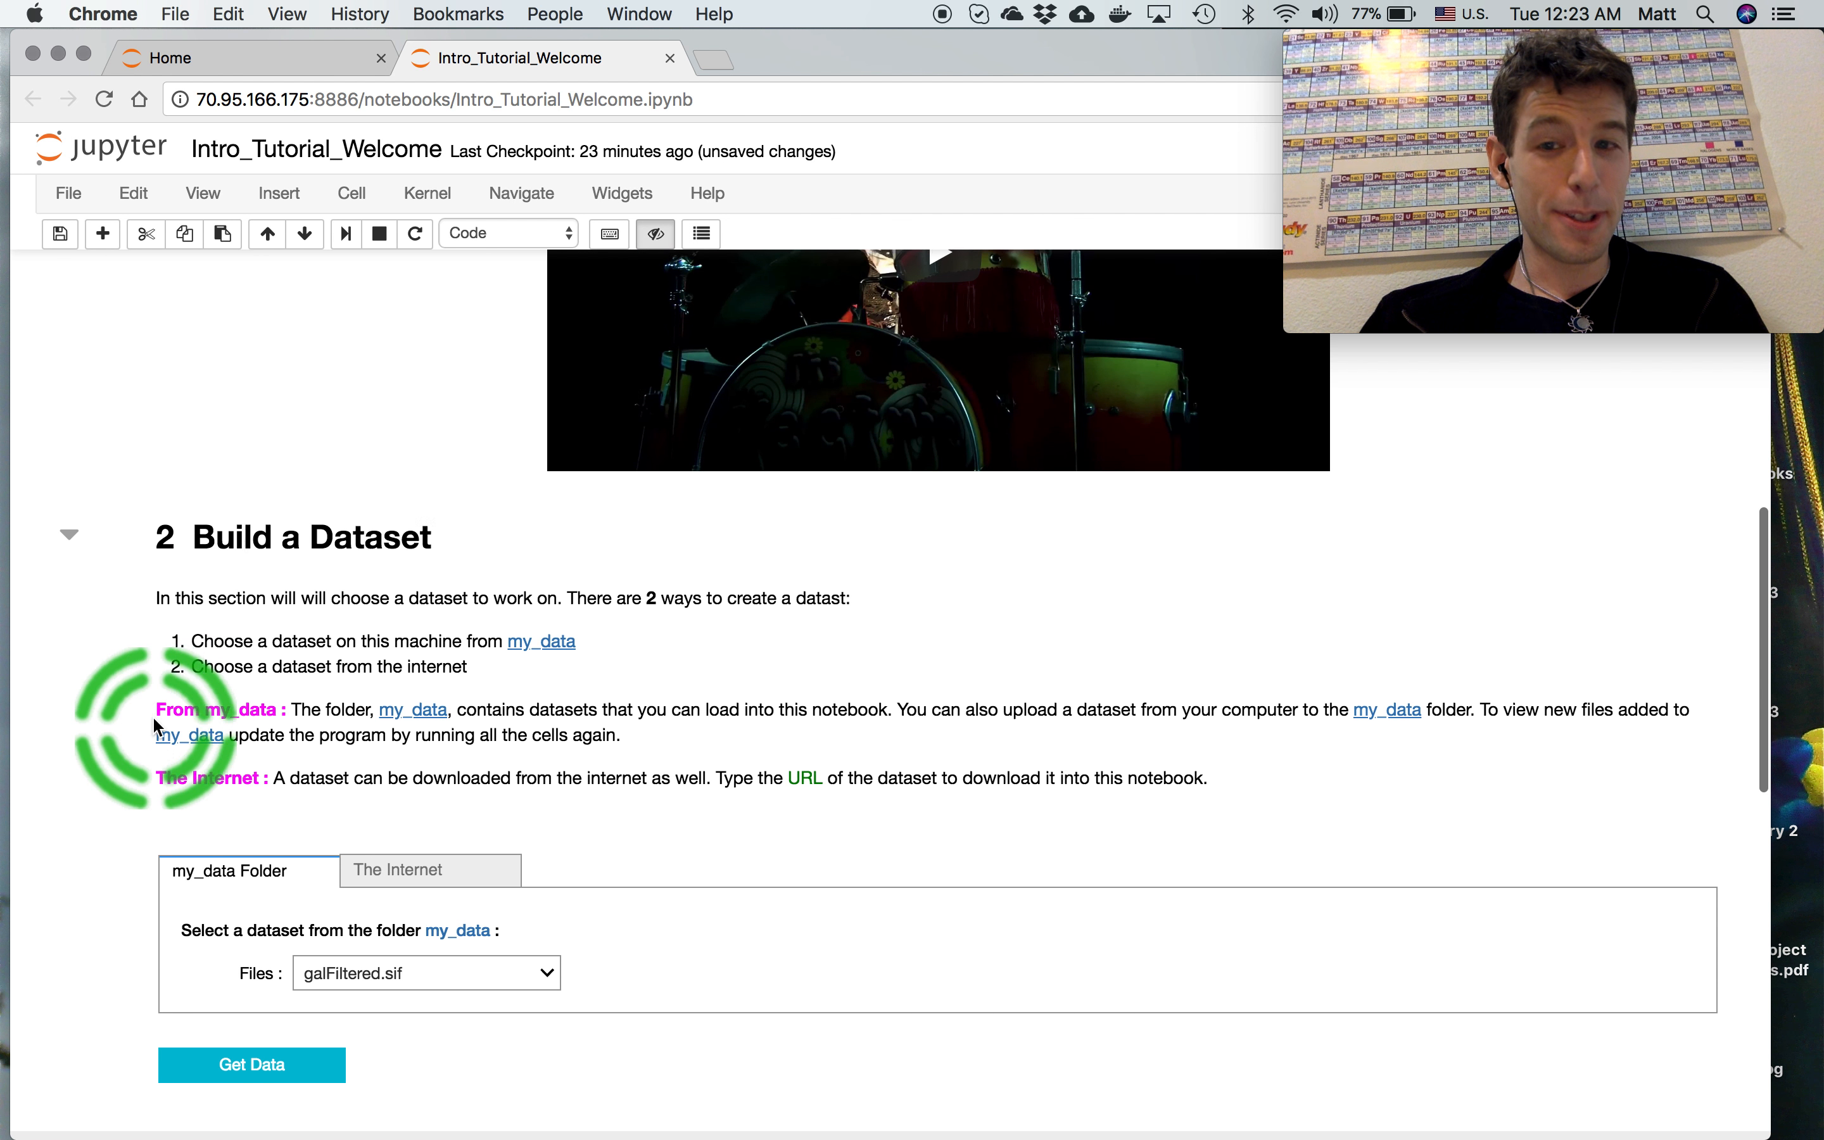
{"action": "scroll", "coordinate": [154, 725], "scroll_direction": "down", "scroll_amount": 2}
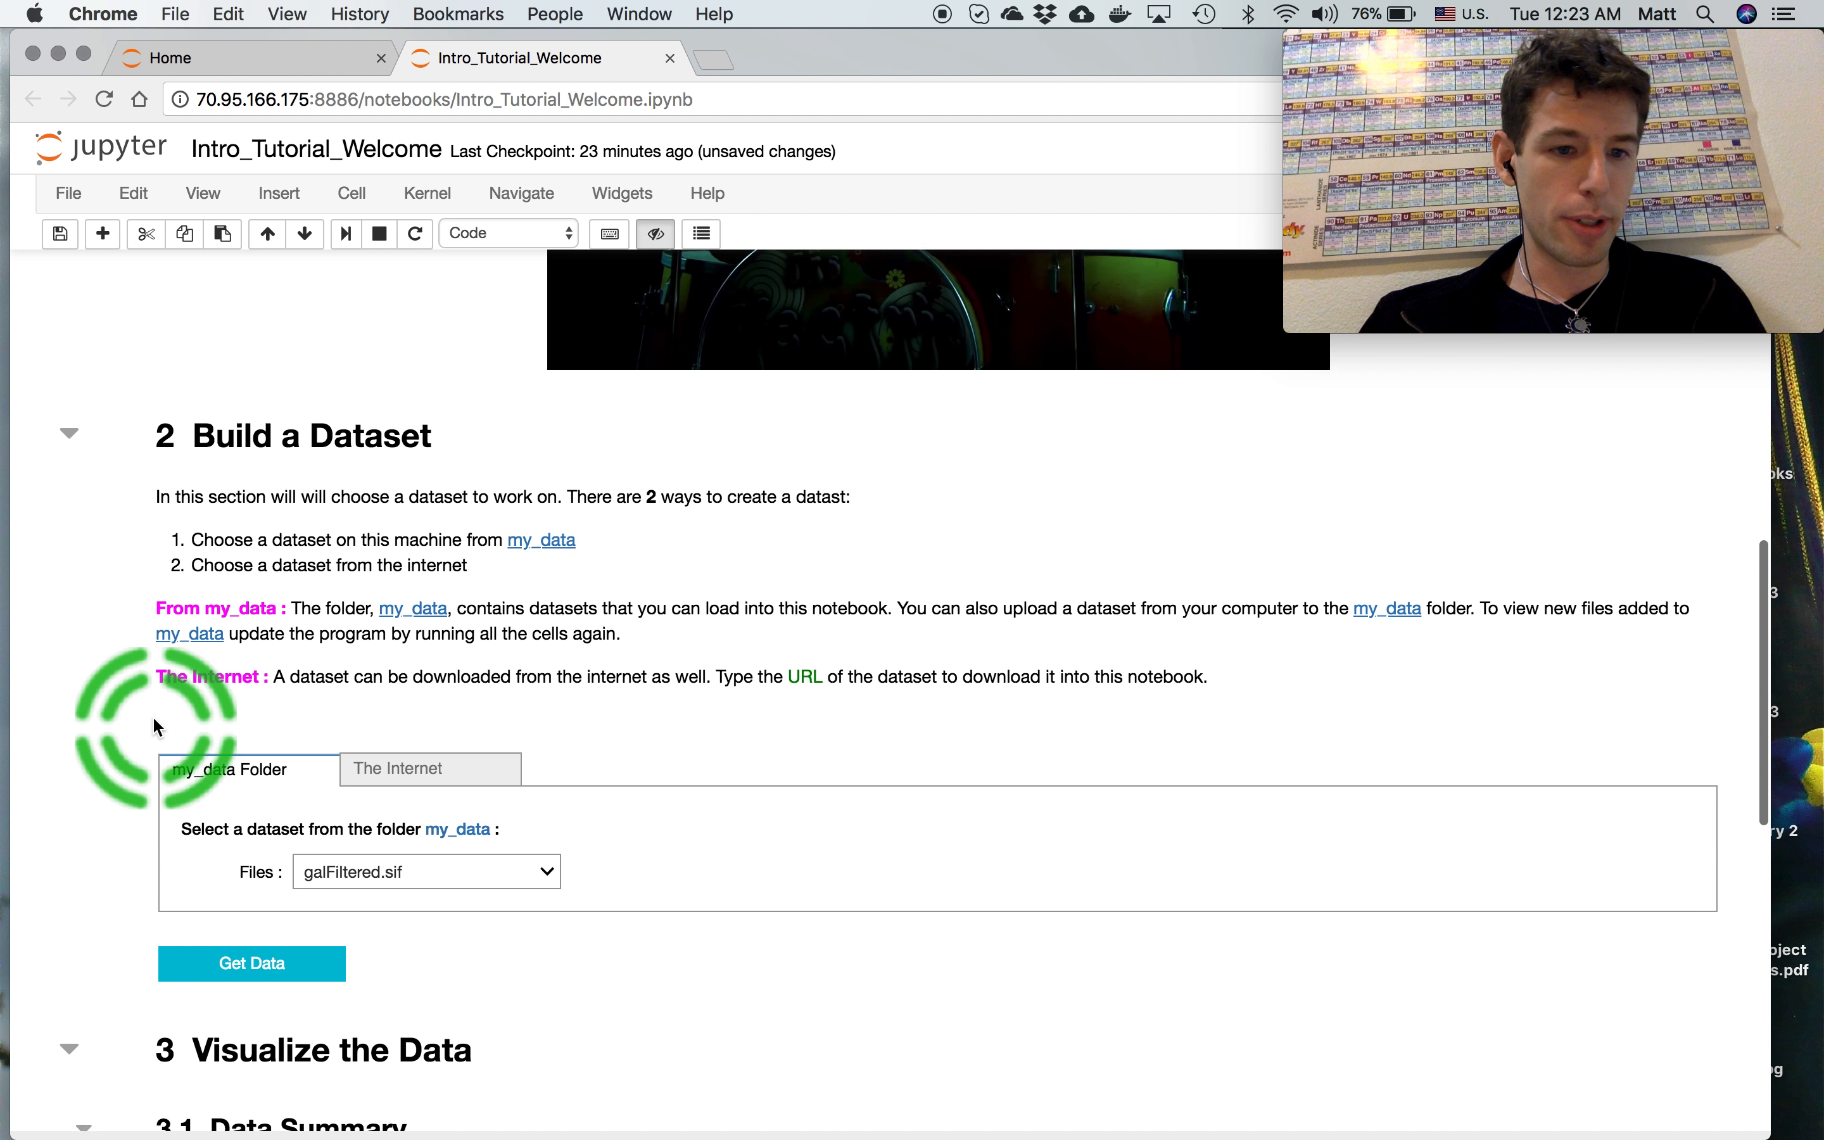
{"action": "scroll", "coordinate": [106, 682], "scroll_direction": "down", "scroll_amount": 2}
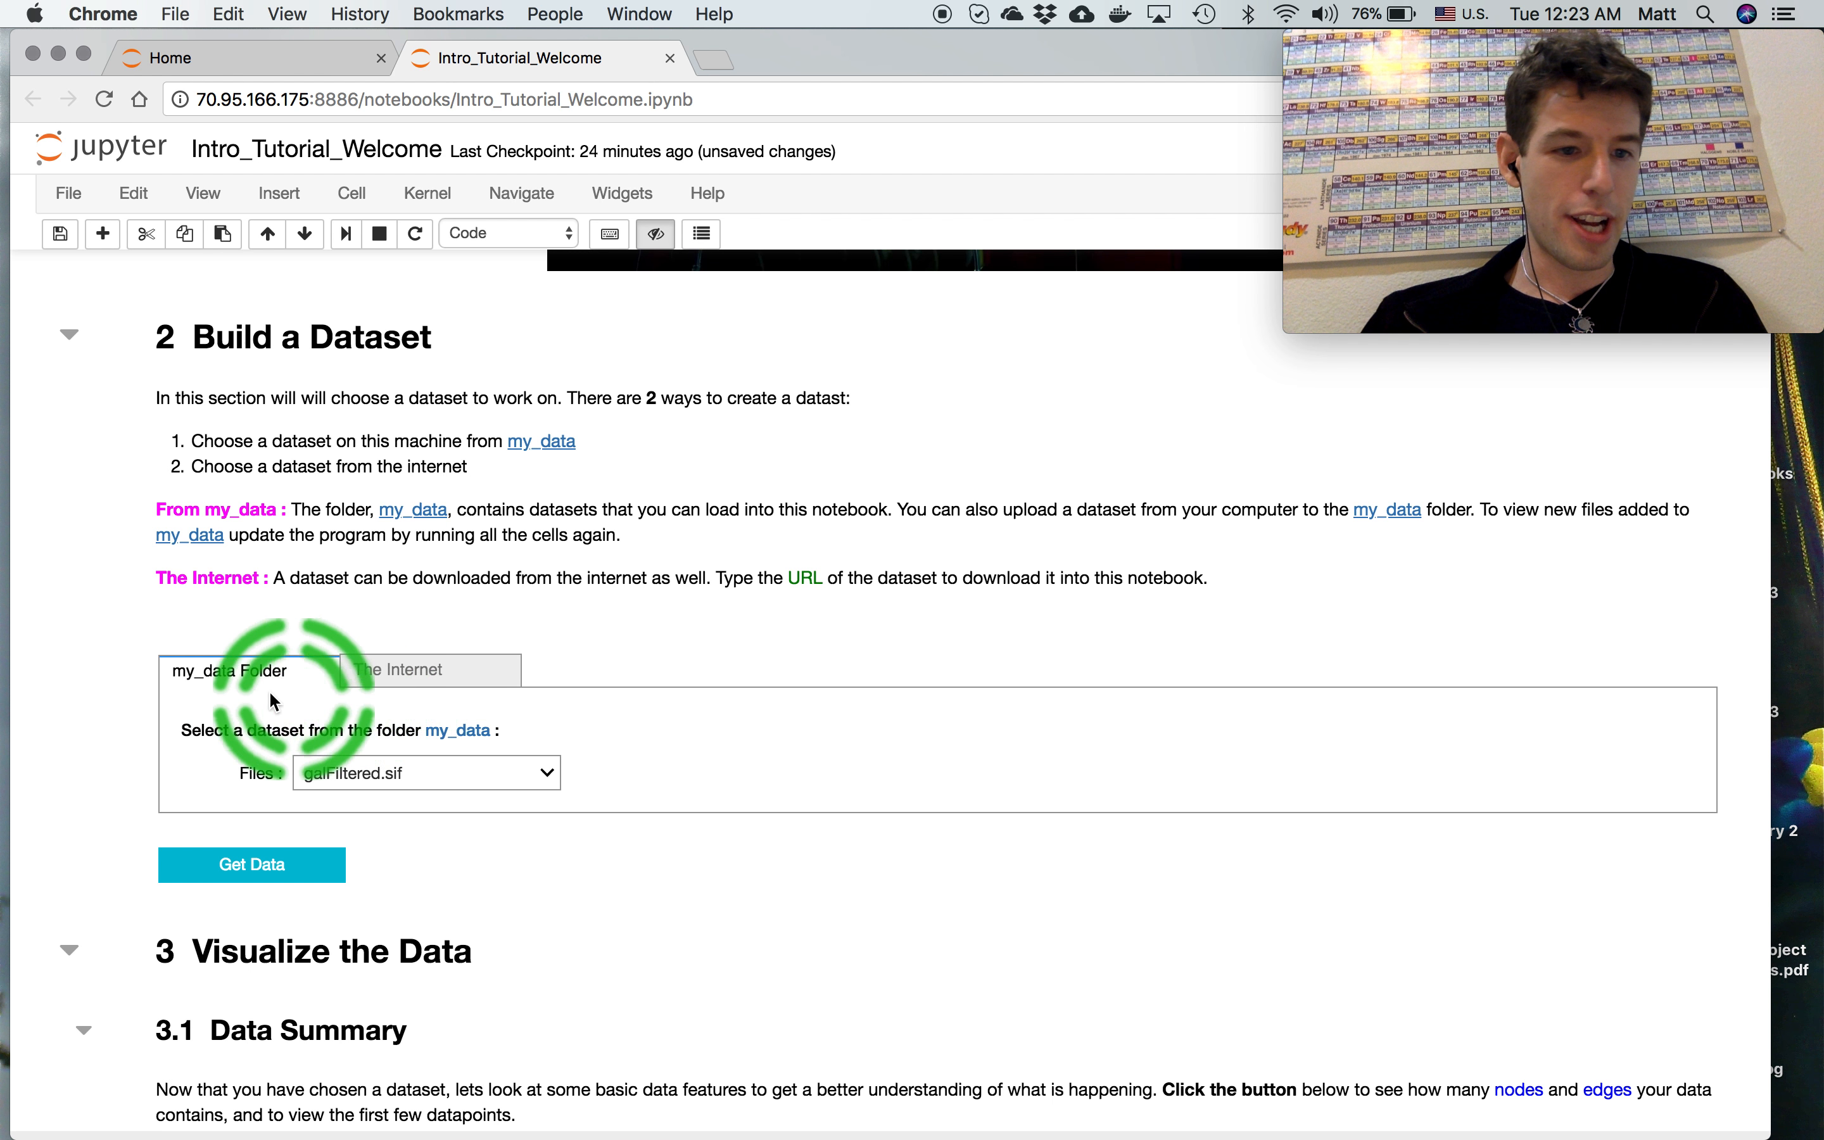
{"action": "left_click", "coordinate": [422, 772]}
{"action": "left_click", "coordinate": [528, 772]}
Open the my_data folder link in a new tab to view its files, and close that tab
{"action": "right_click", "coordinate": [458, 743]}
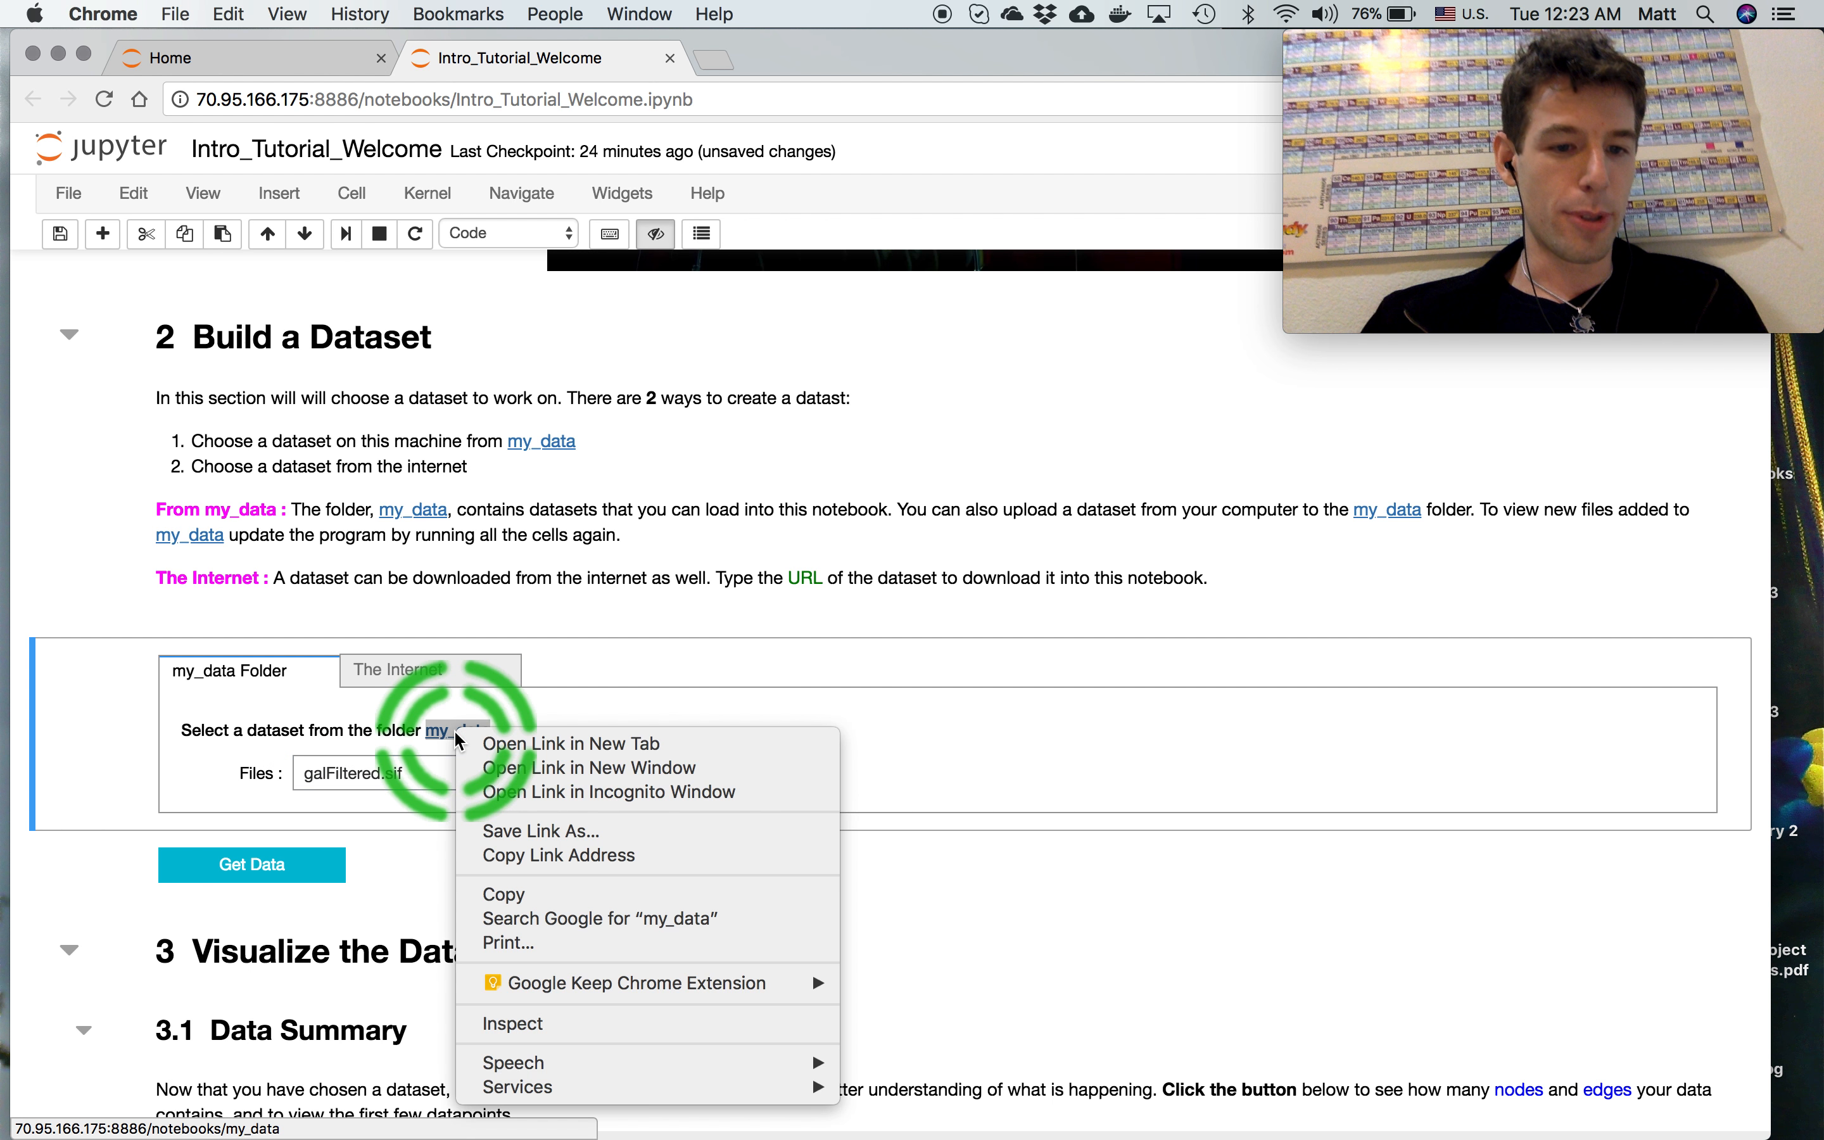
{"action": "left_click", "coordinate": [570, 741]}
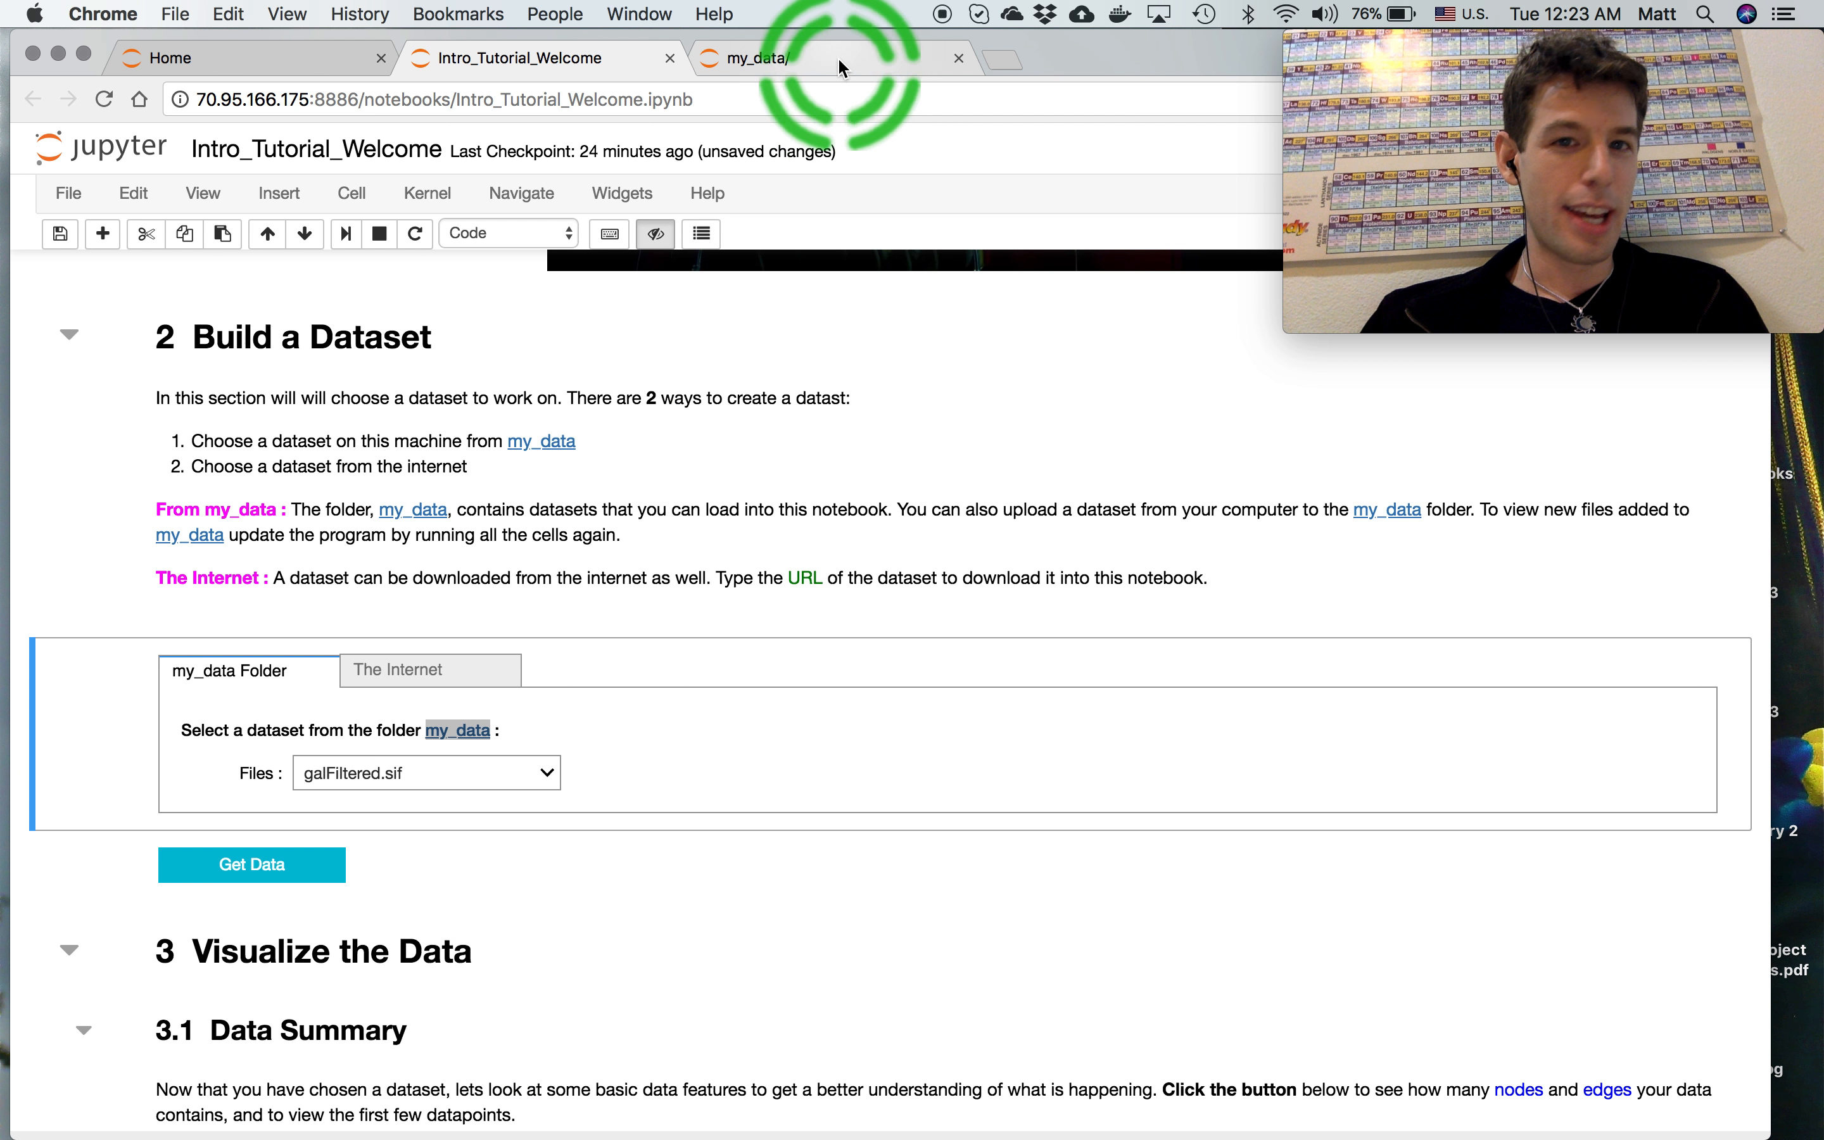
{"action": "left_click", "coordinate": [841, 57]}
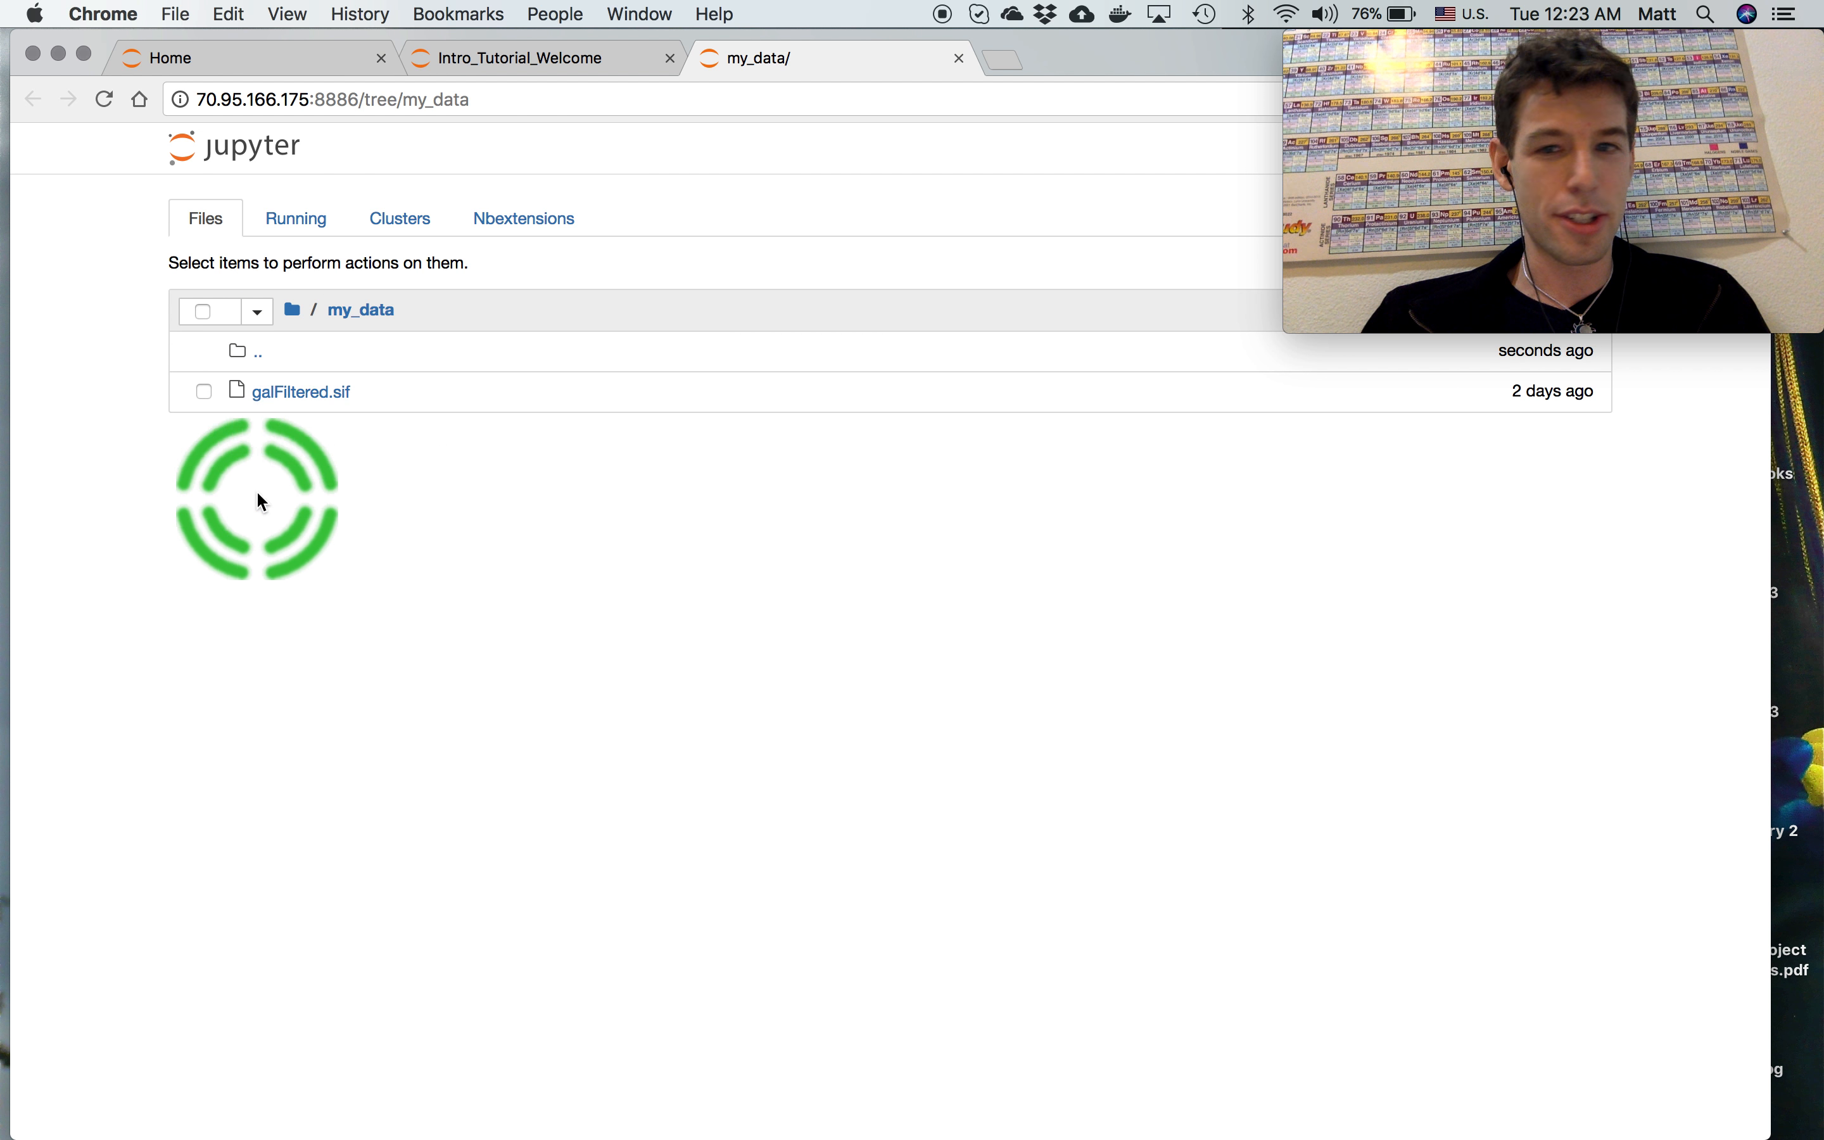
{"action": "left_click_drag", "start_coordinate": [1404, 46], "coordinate": [1497, 13]}
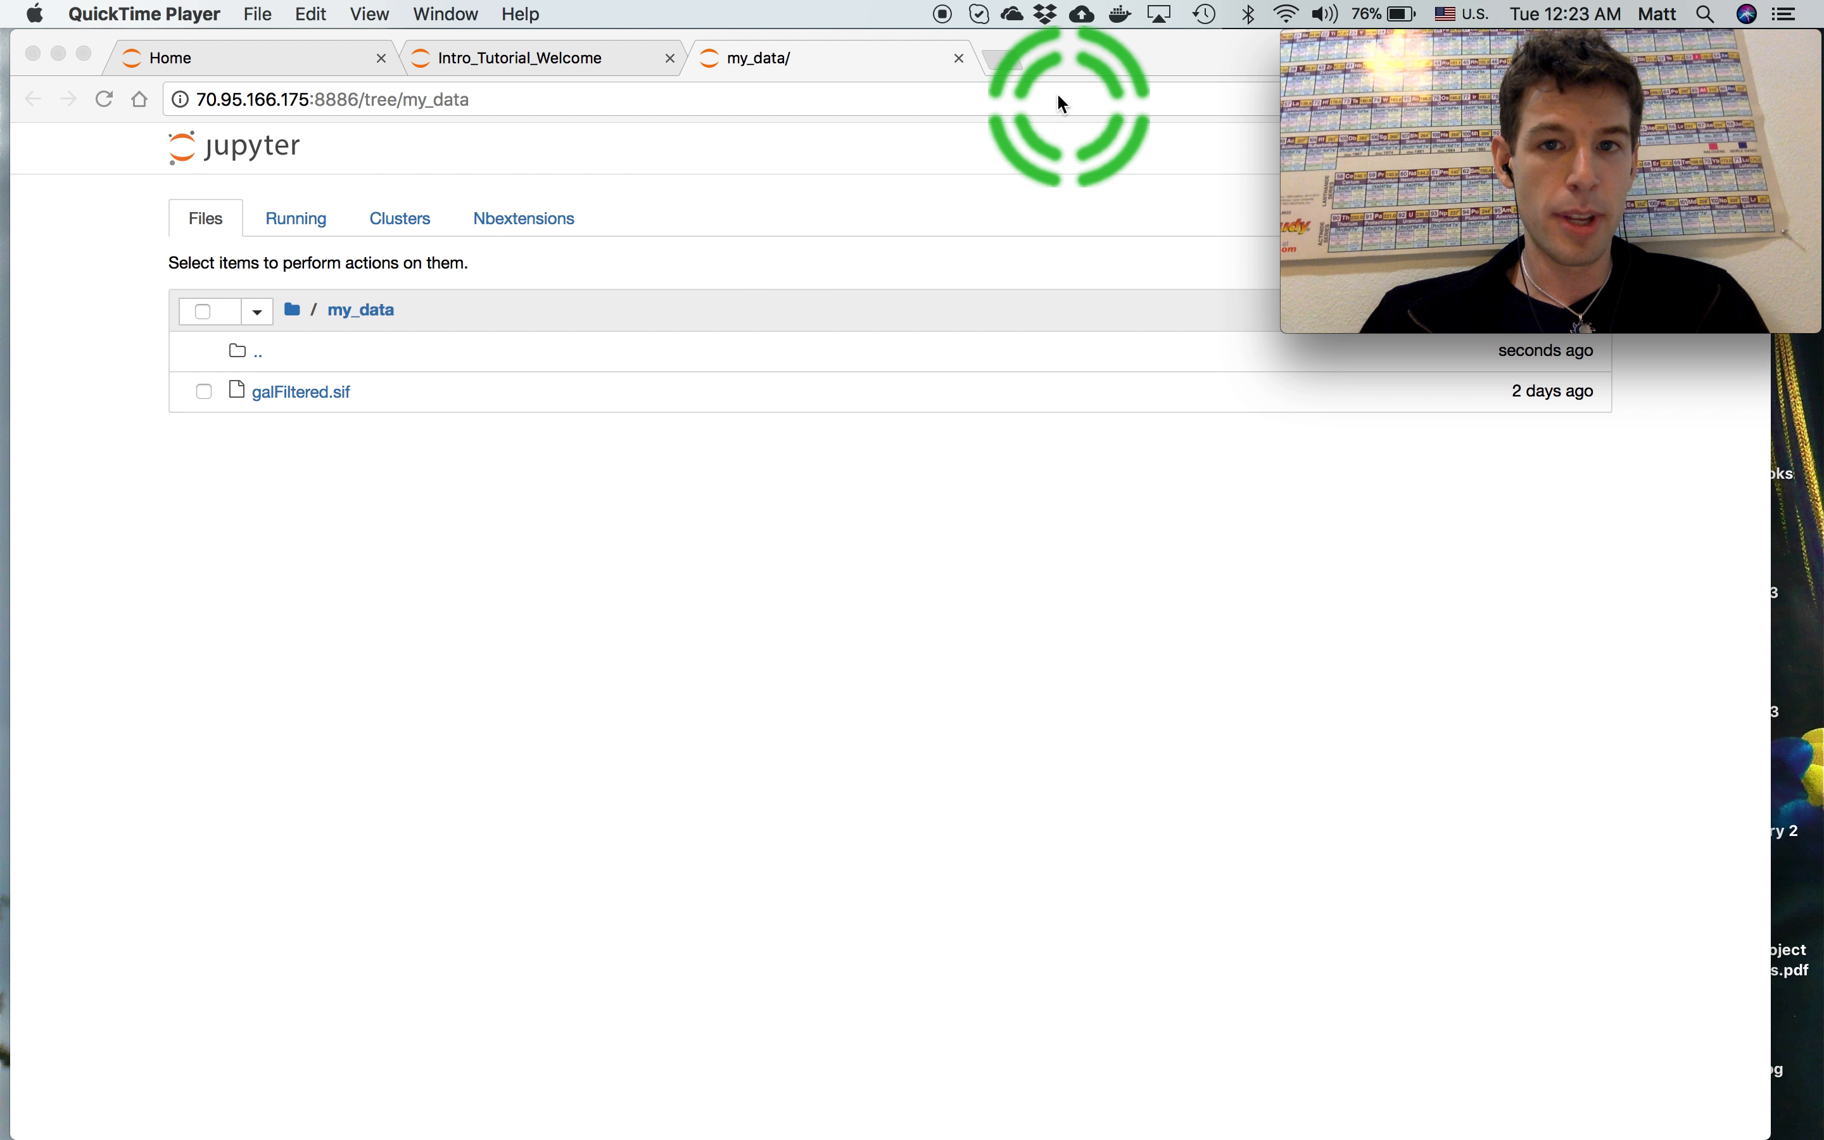
{"action": "left_click", "coordinate": [959, 58]}
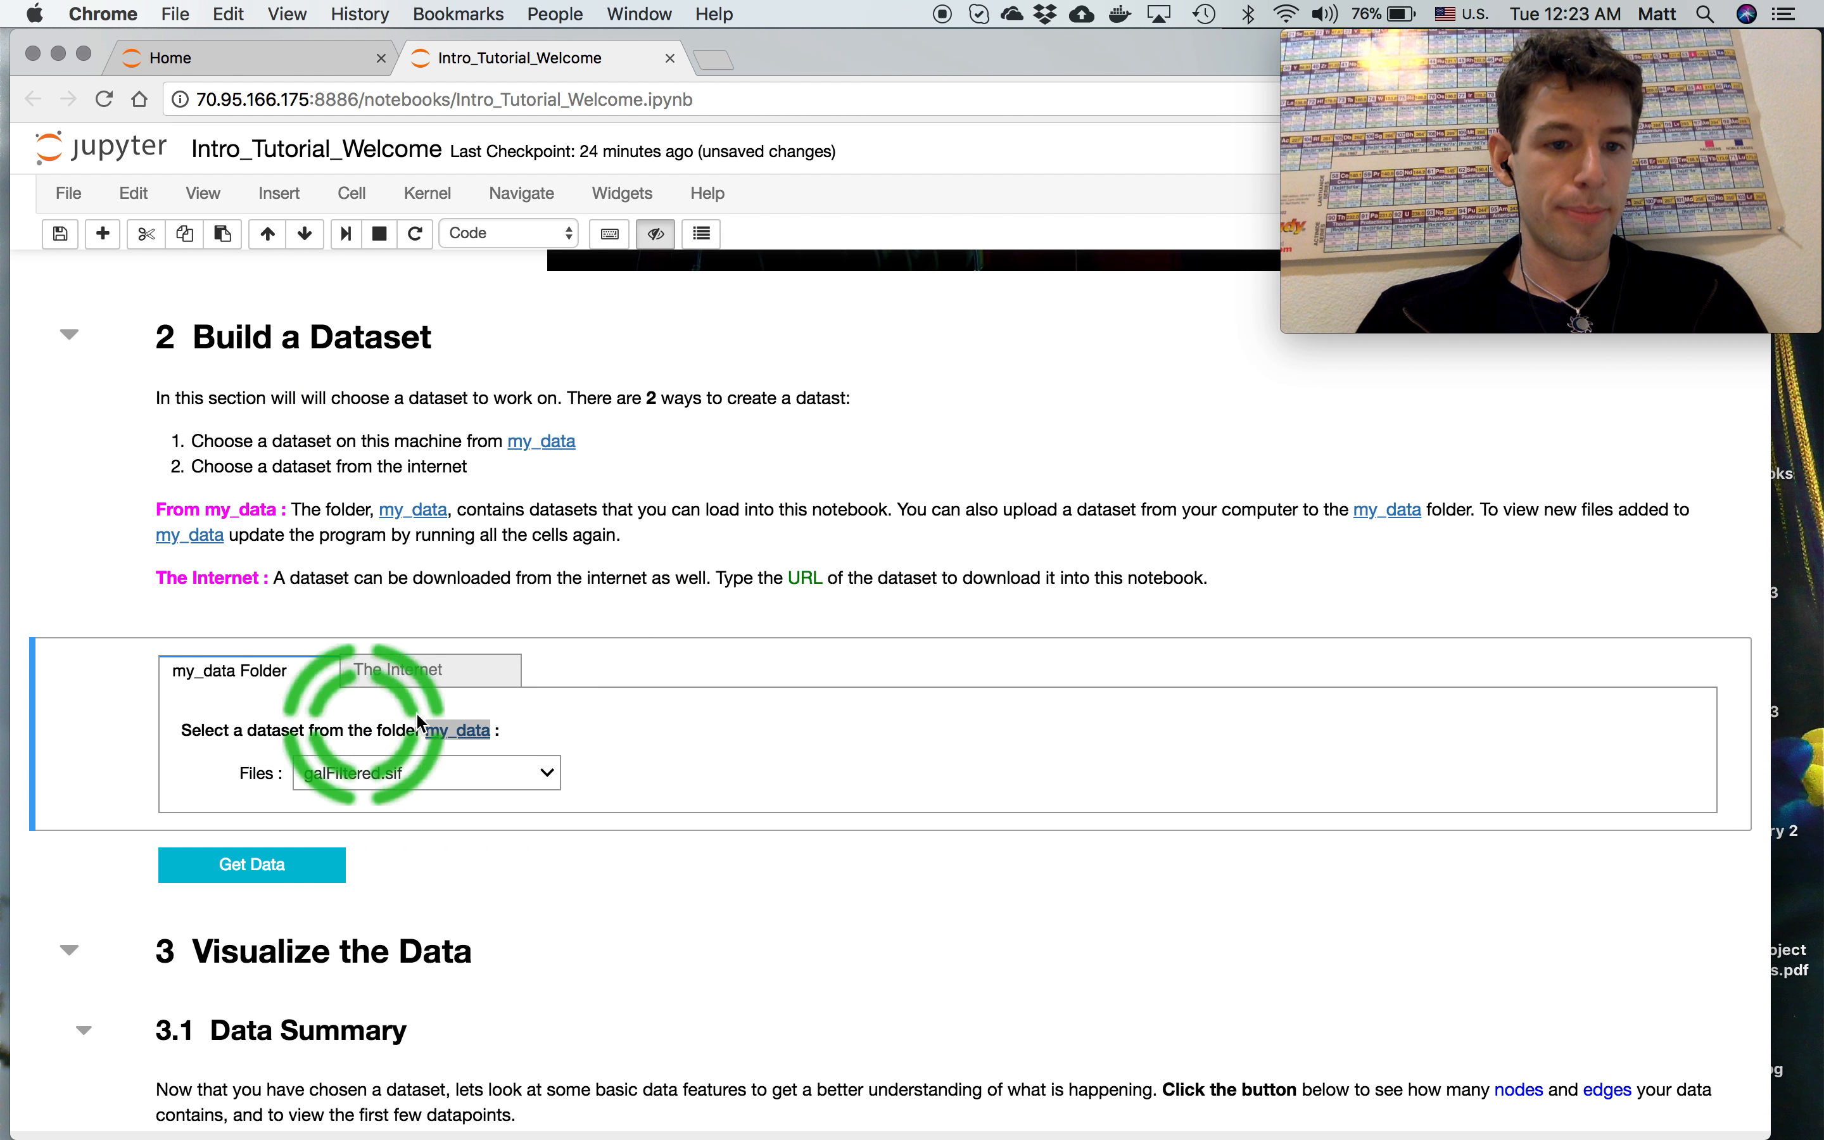
View the Internet option for downloading a dataset by URL and return to the my_data Folder option
{"action": "scroll", "coordinate": [641, 641], "scroll_direction": "down", "scroll_amount": 2}
{"action": "left_click", "coordinate": [483, 592]}
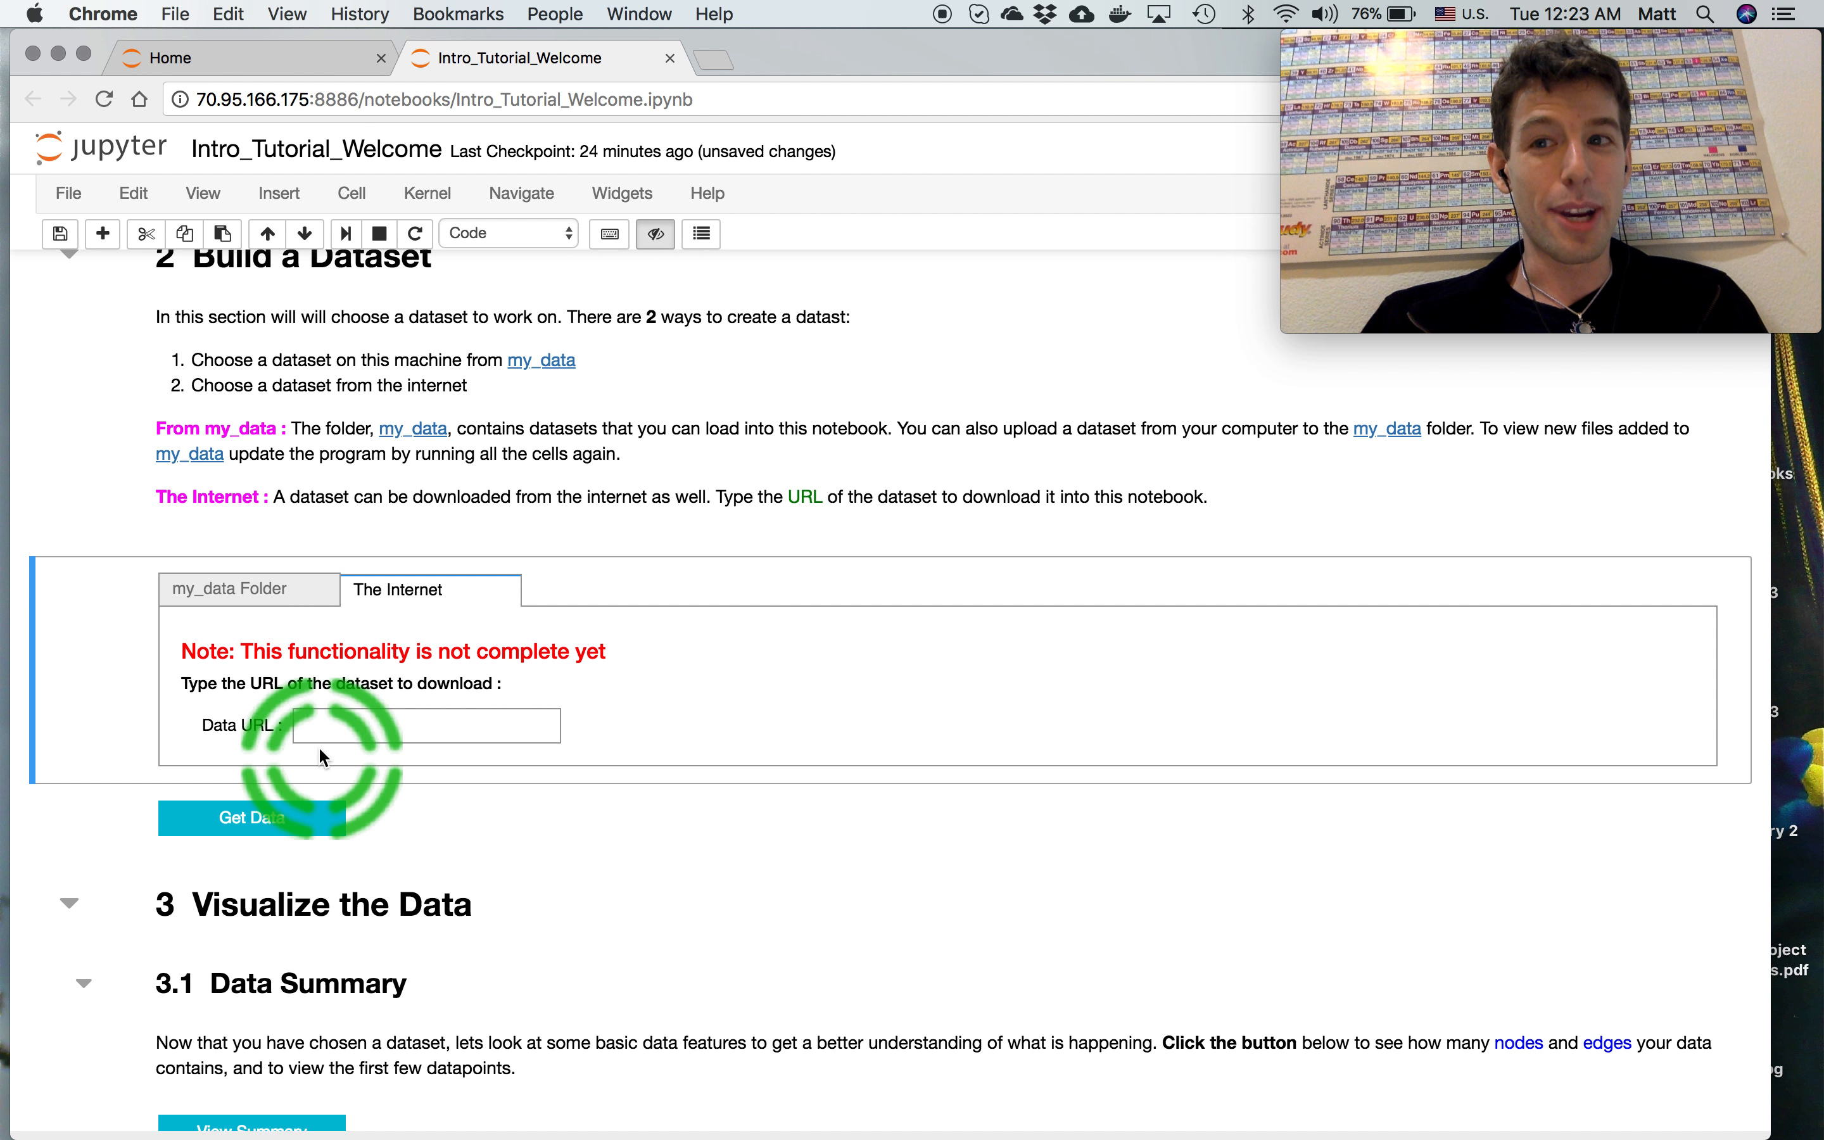
{"action": "scroll", "coordinate": [603, 765], "scroll_direction": "down", "scroll_amount": 1}
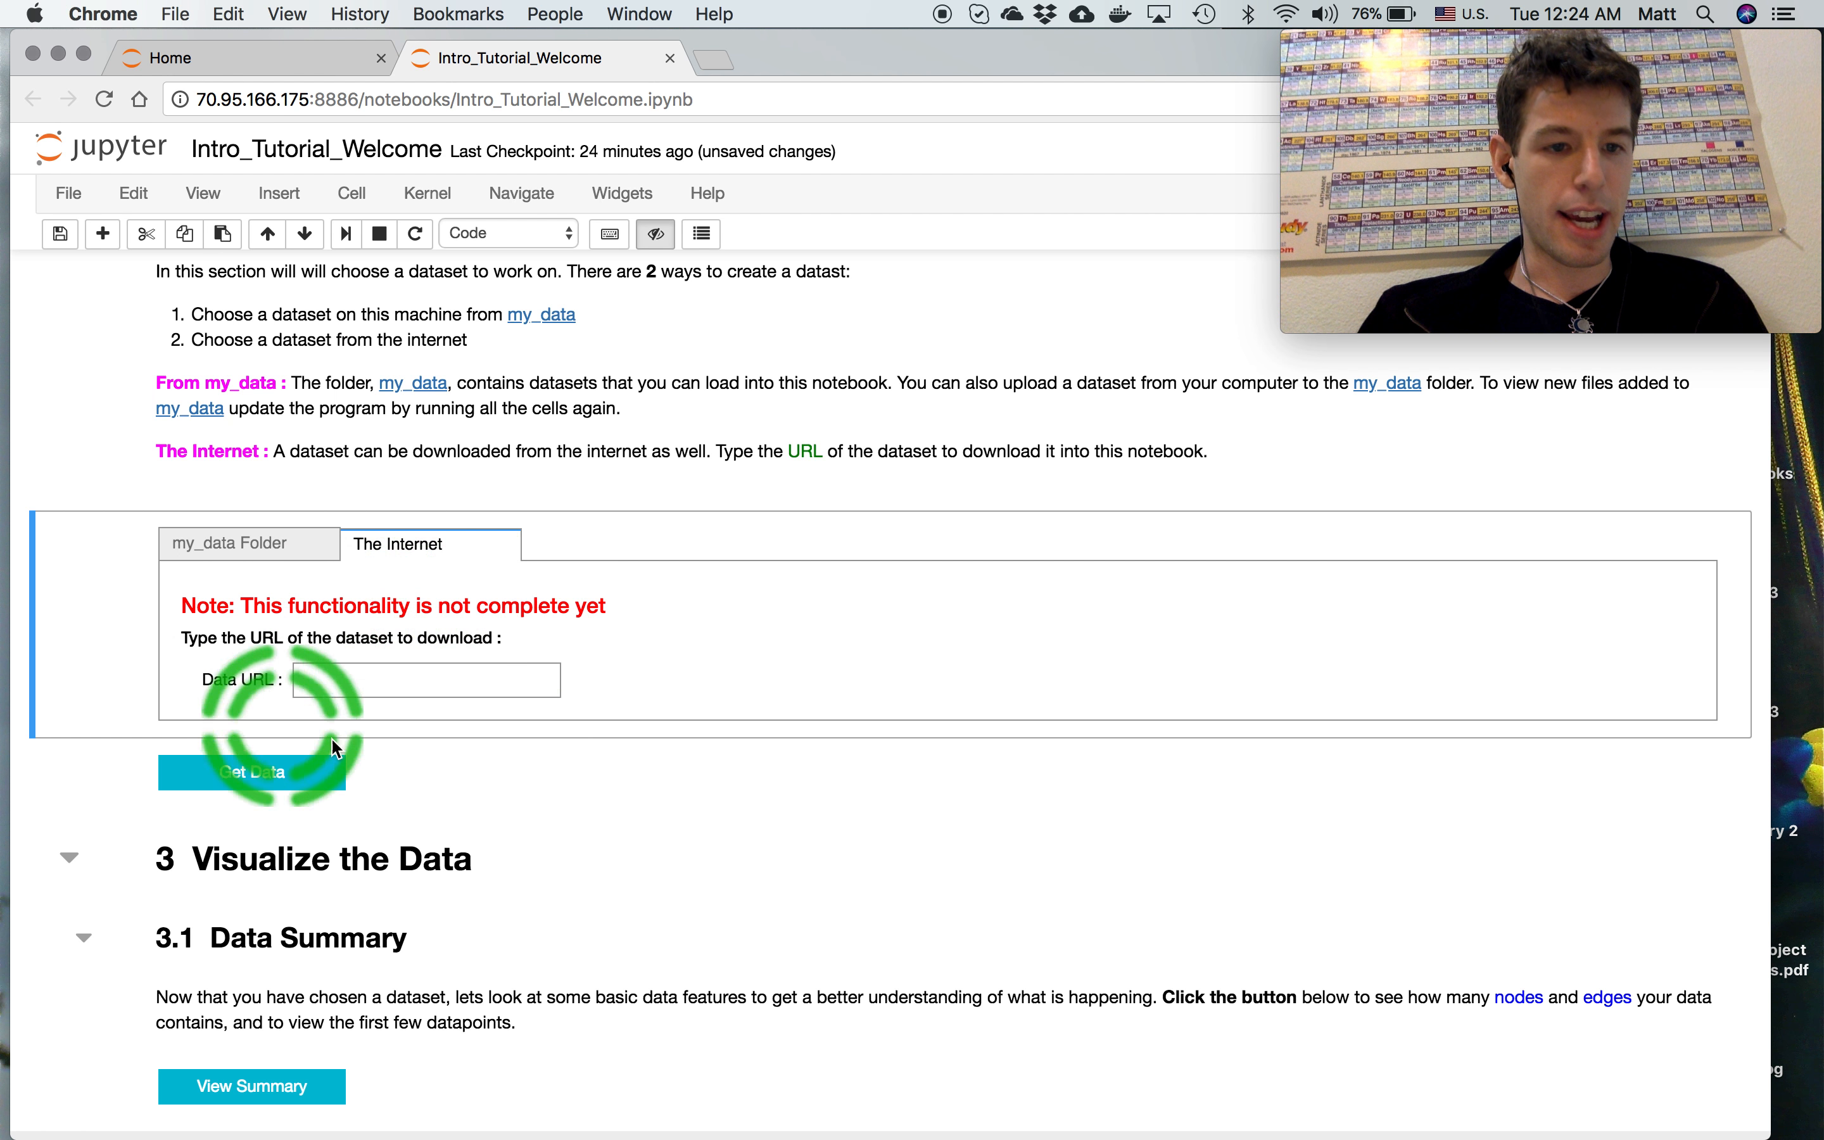
{"action": "left_click", "coordinate": [235, 546]}
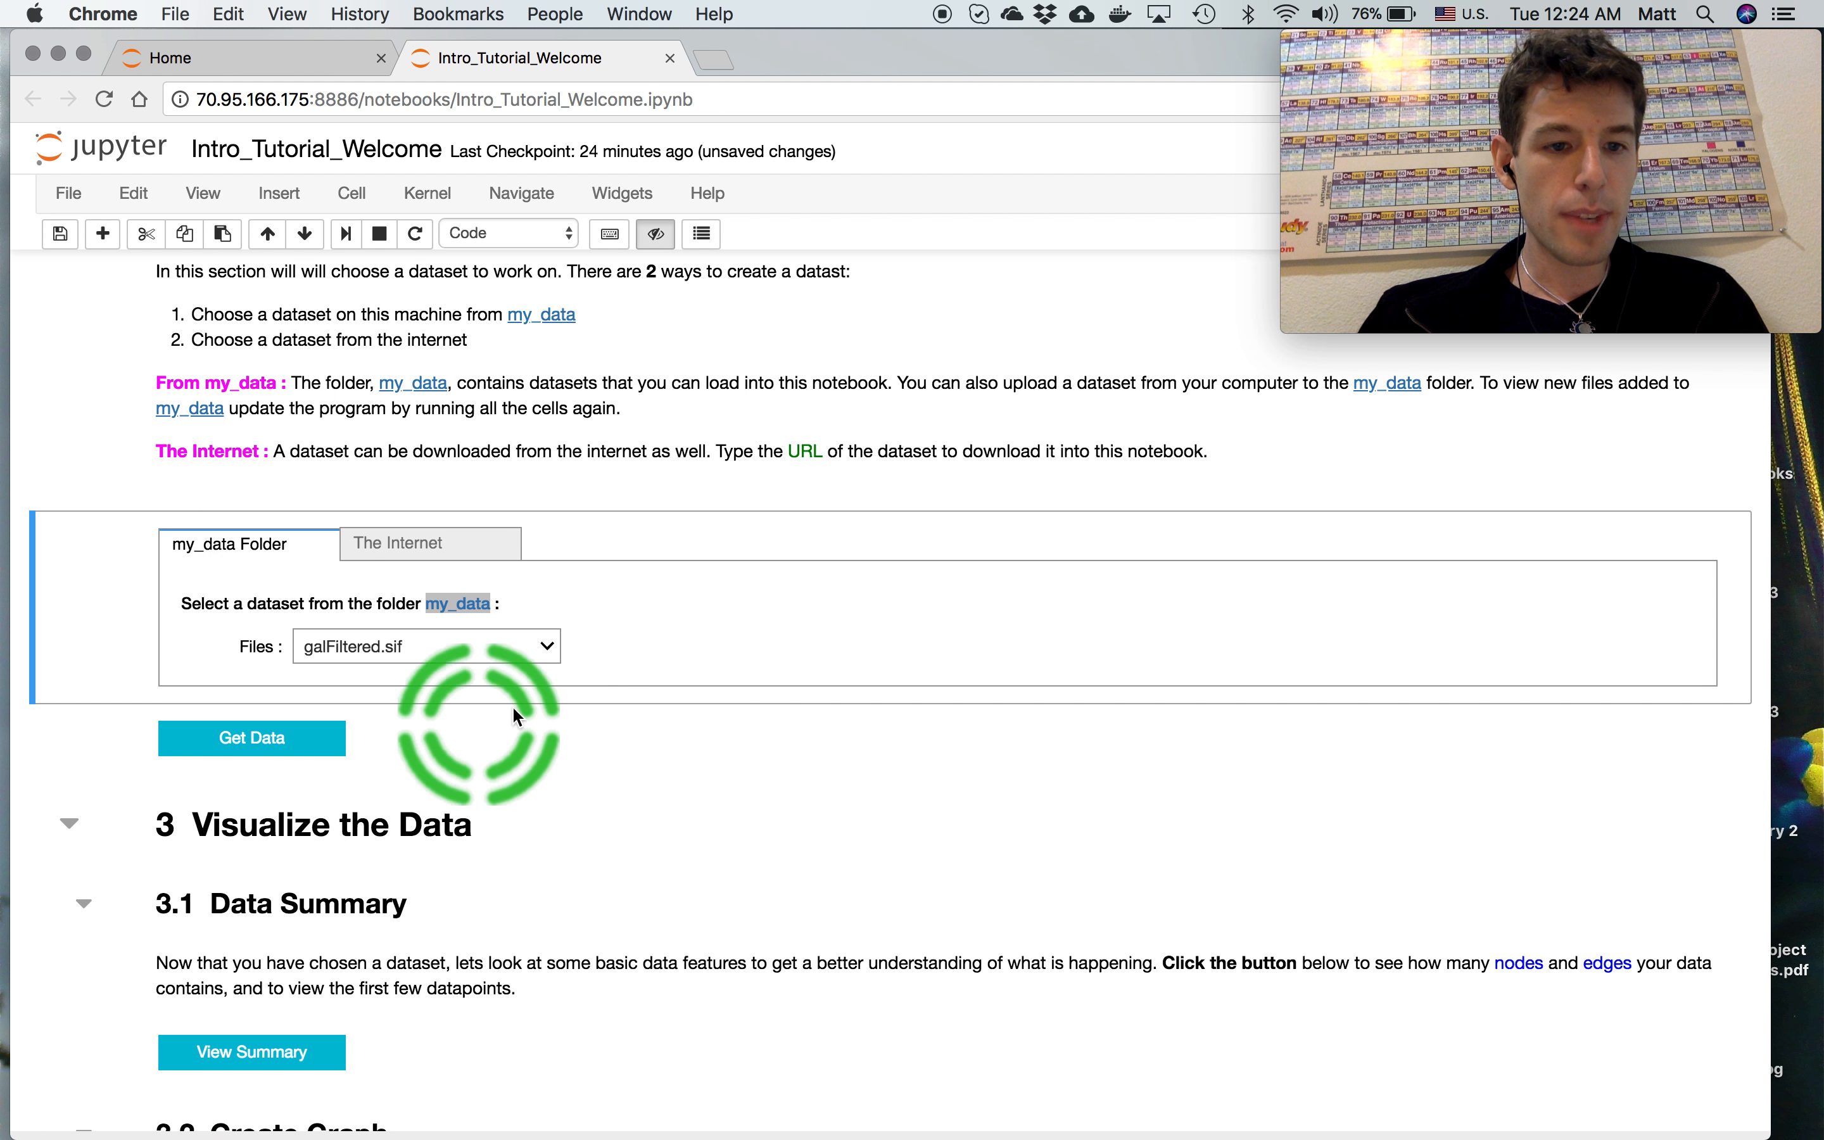
{"action": "left_click", "coordinate": [658, 652]}
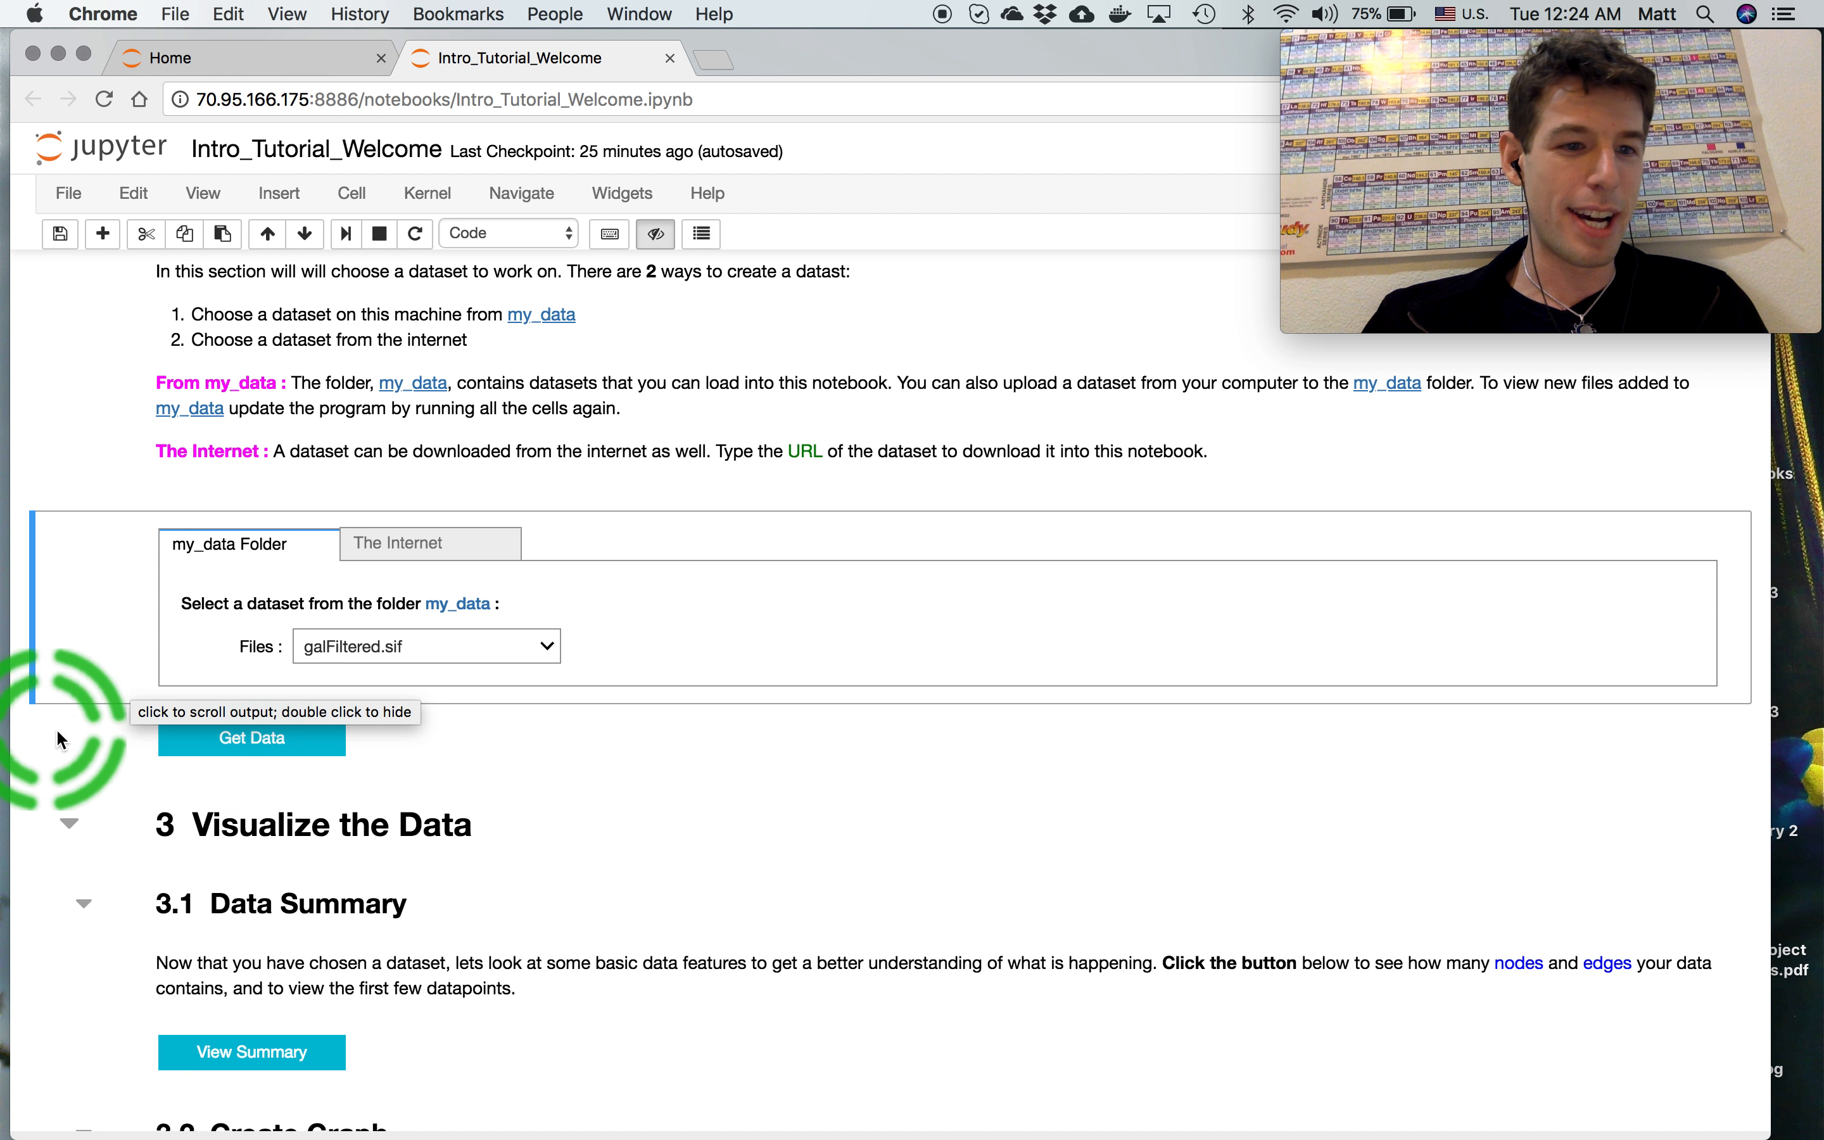
Load the galFiltered.sif file from the my_data folder as the working dataset
{"action": "scroll", "coordinate": [118, 728], "scroll_direction": "down", "scroll_amount": 2}
{"action": "scroll", "coordinate": [117, 722], "scroll_direction": "up", "scroll_amount": 2}
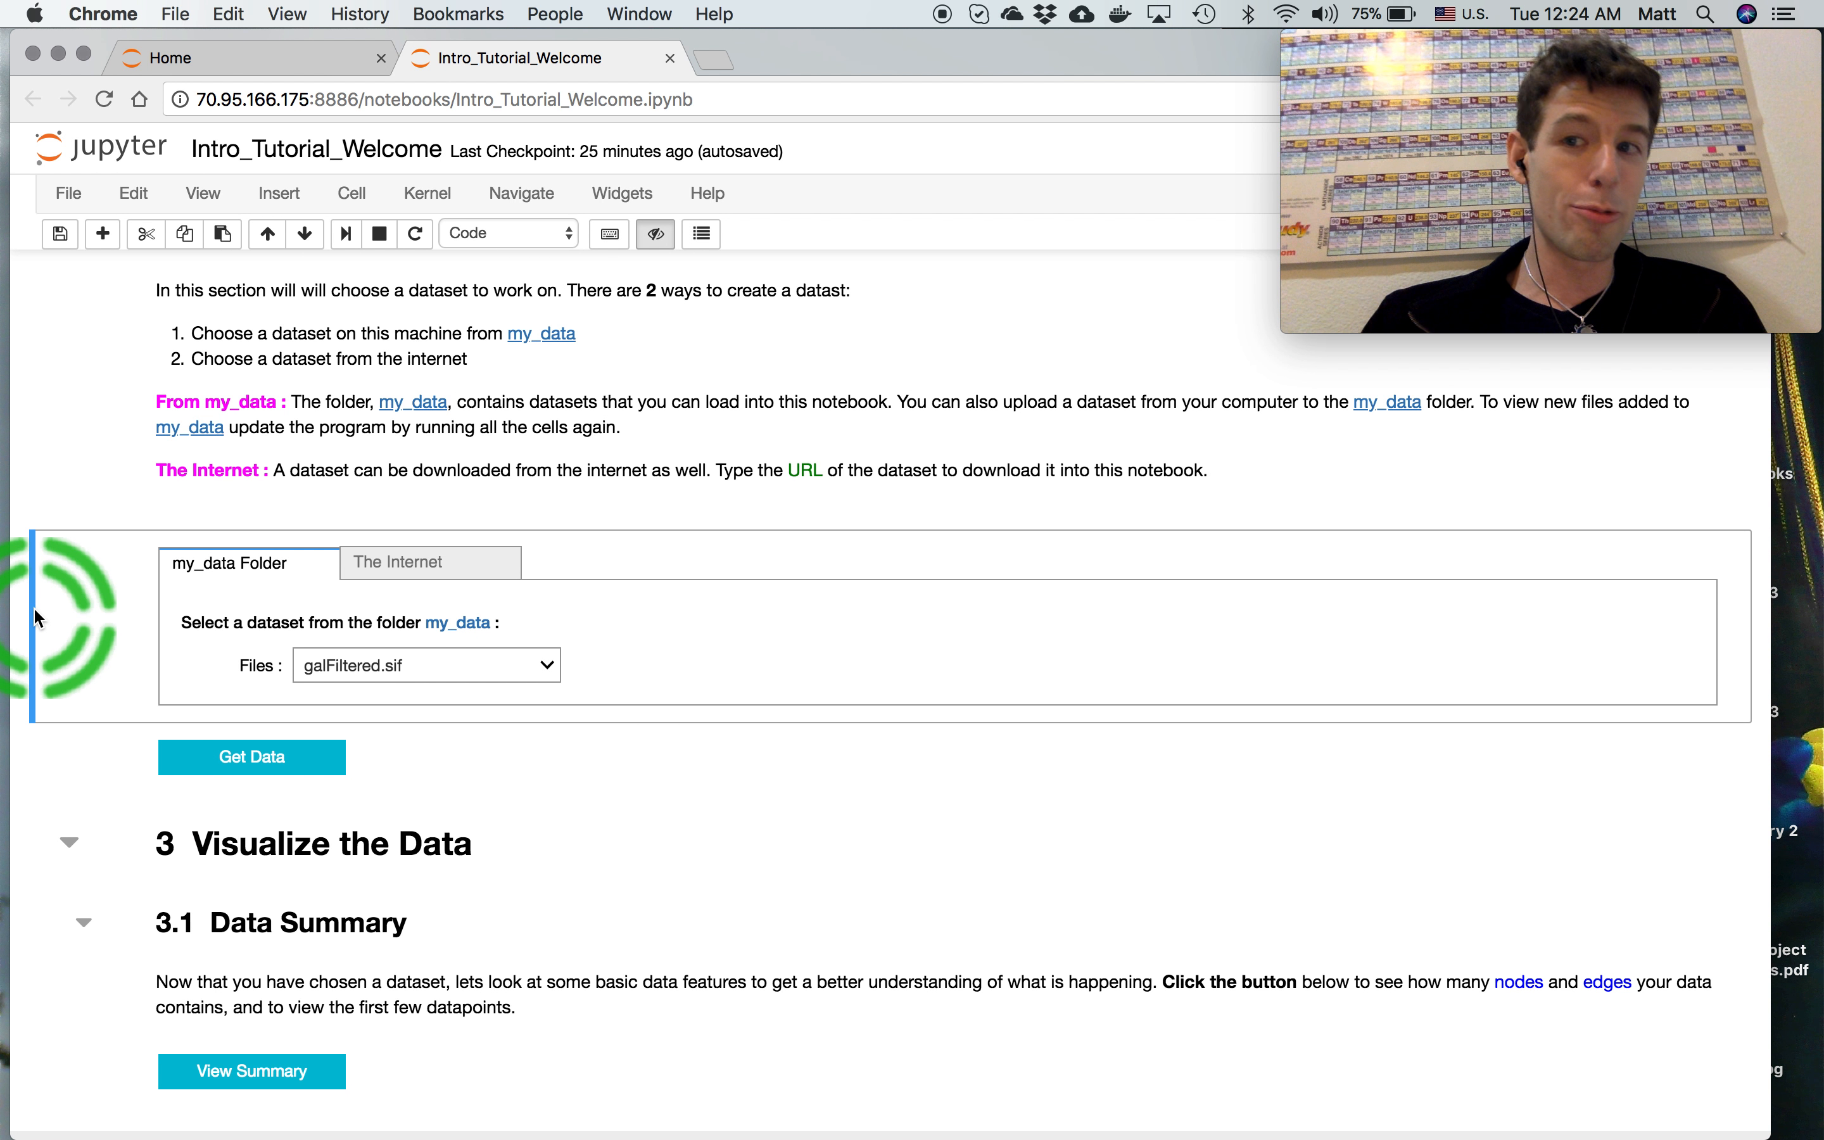
{"action": "scroll", "coordinate": [117, 812], "scroll_direction": "down", "scroll_amount": 2}
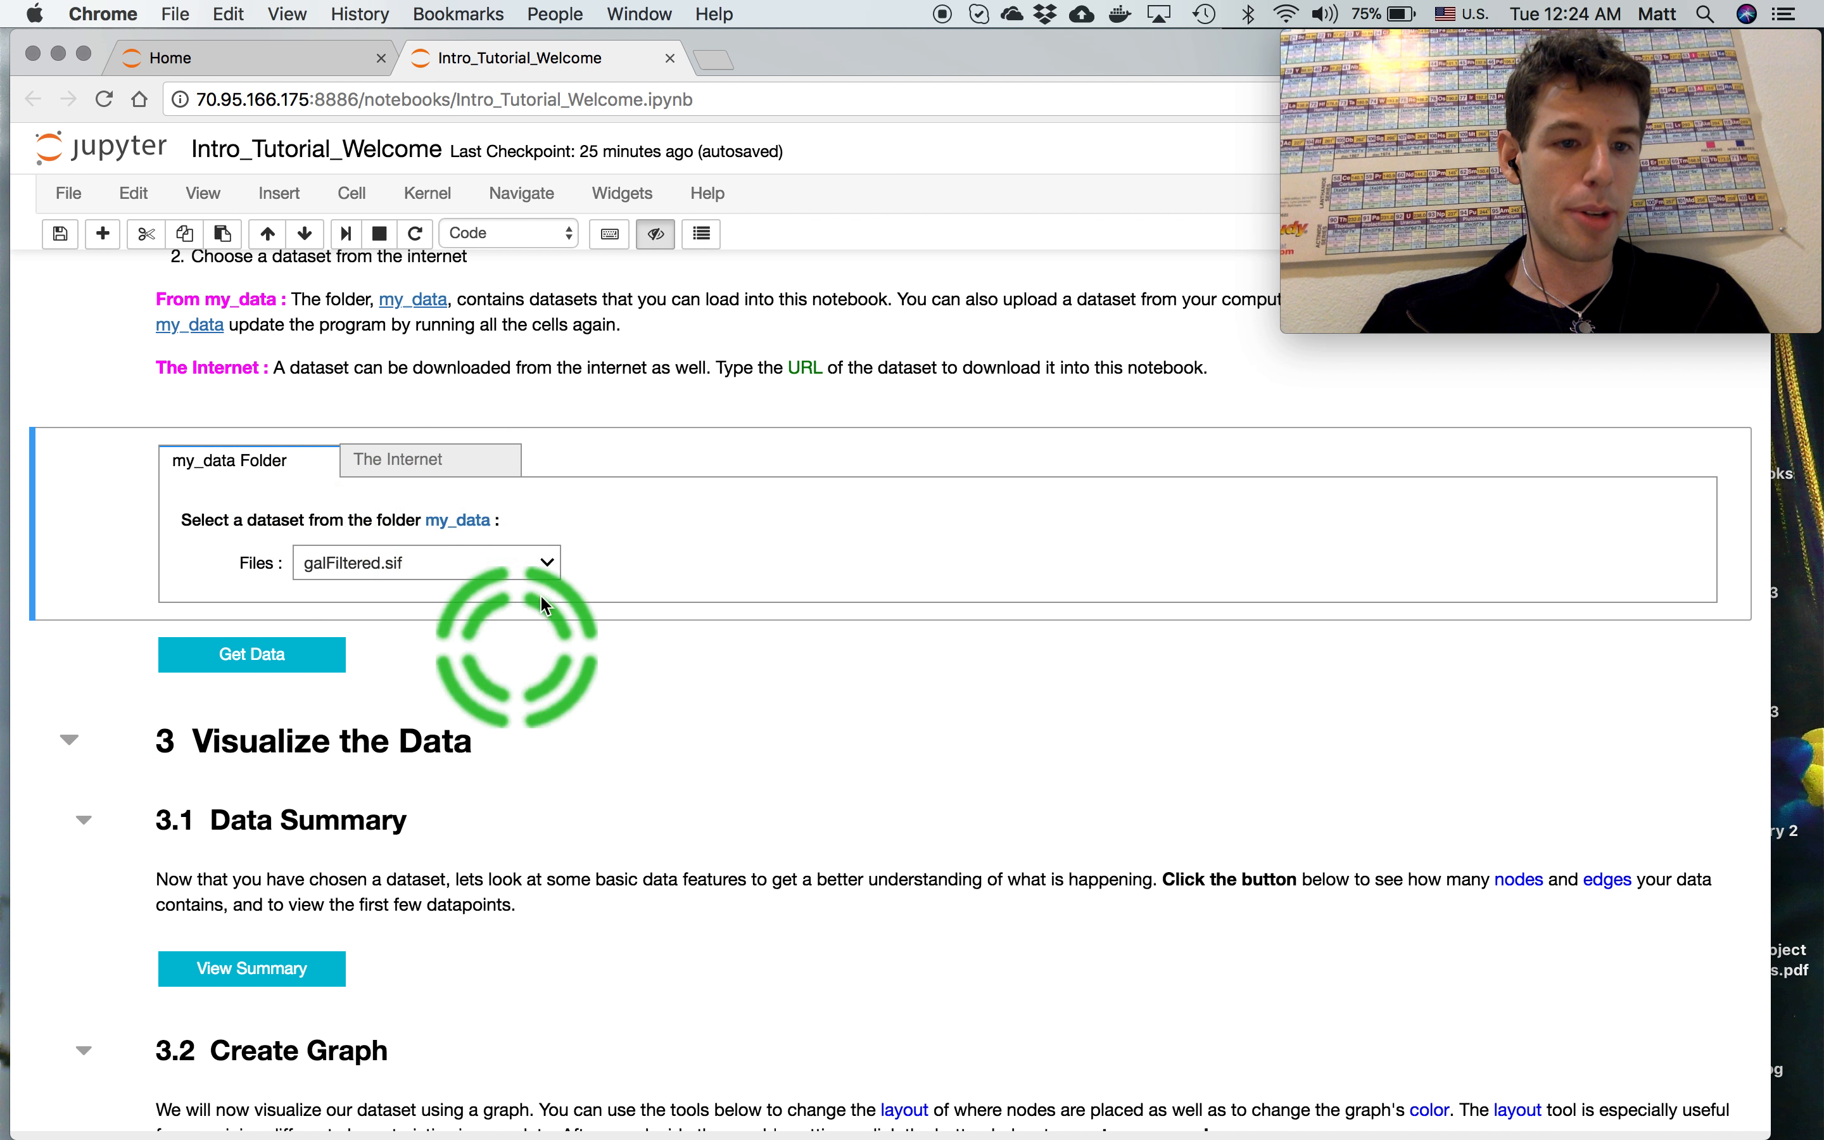
{"action": "scroll", "coordinate": [134, 629], "scroll_direction": "down", "scroll_amount": 6}
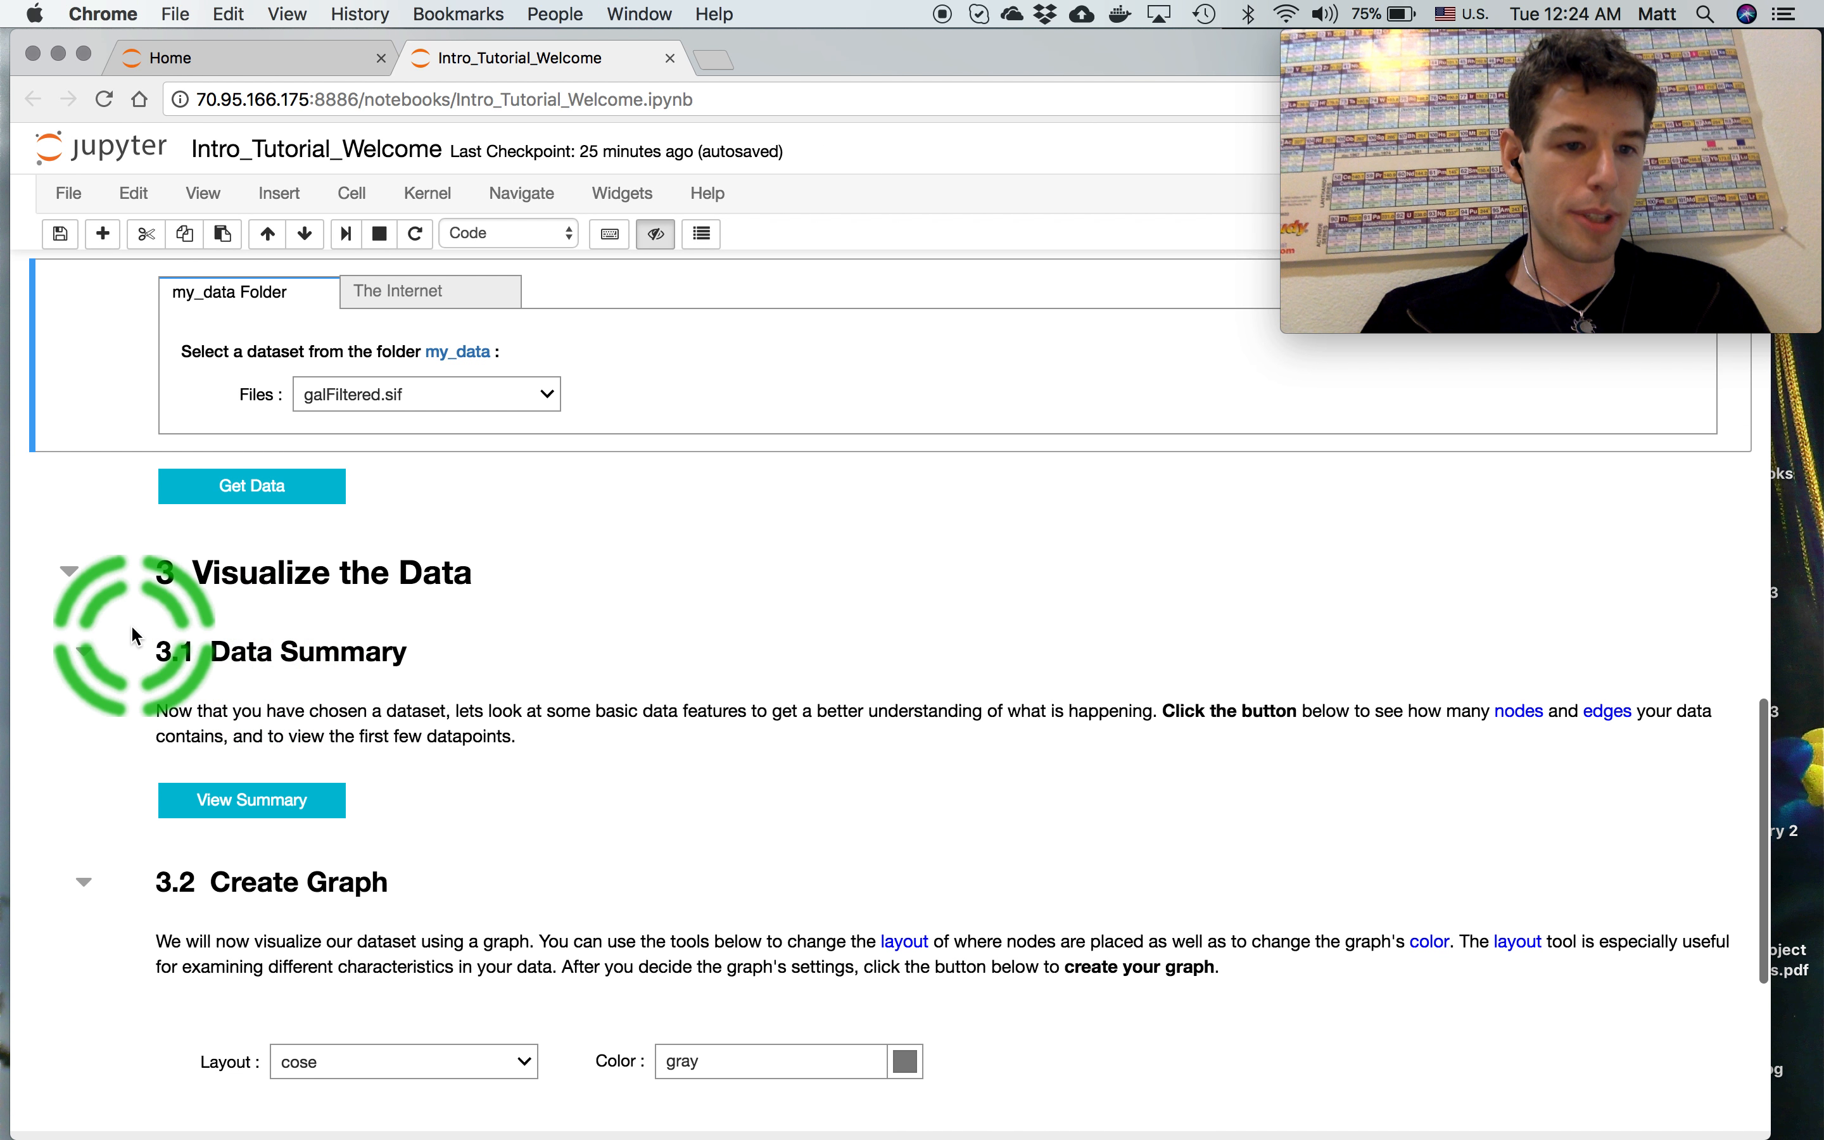
{"action": "scroll", "coordinate": [267, 507], "scroll_direction": "up", "scroll_amount": 3}
{"action": "scroll", "coordinate": [272, 510], "scroll_direction": "up", "scroll_amount": 1}
{"action": "left_click", "coordinate": [283, 491]}
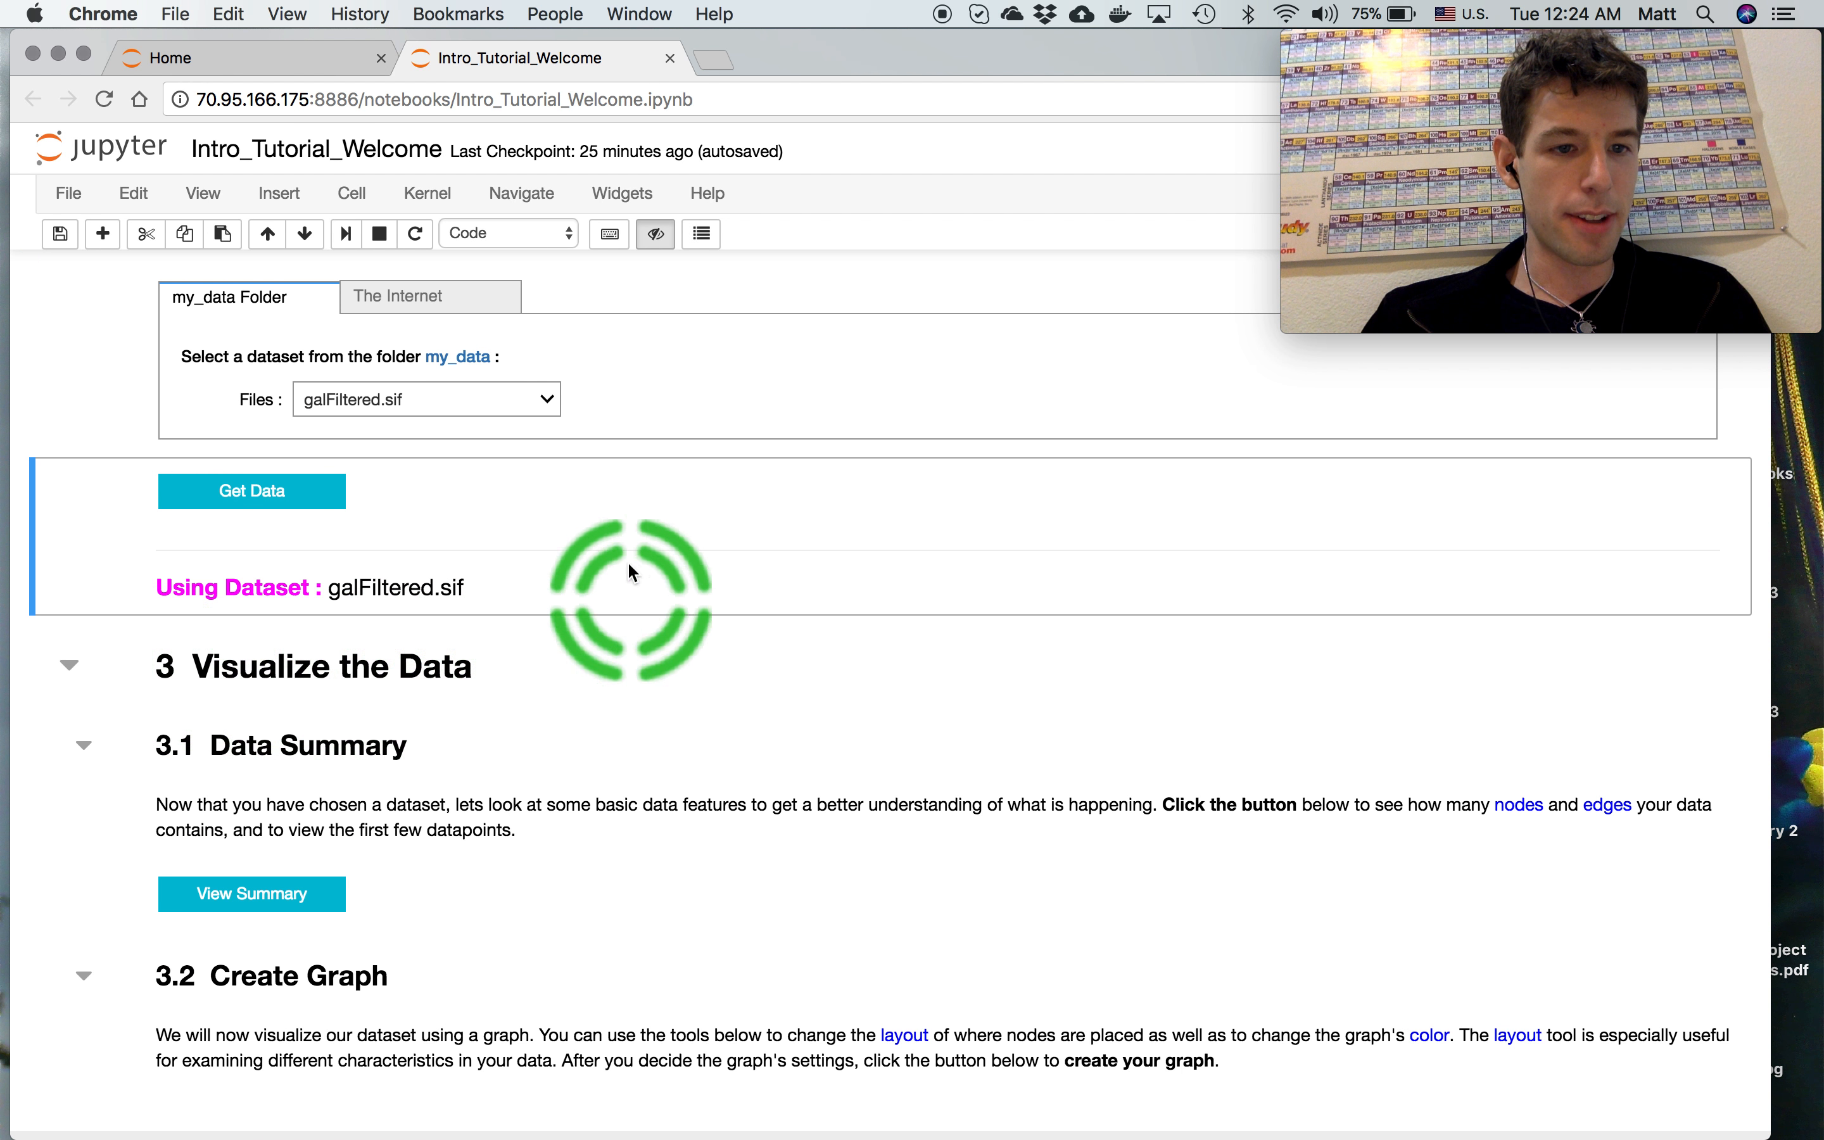
Generate the data summary of the loaded dataset in section 3.1
{"action": "scroll", "coordinate": [373, 709], "scroll_direction": "down", "scroll_amount": 4}
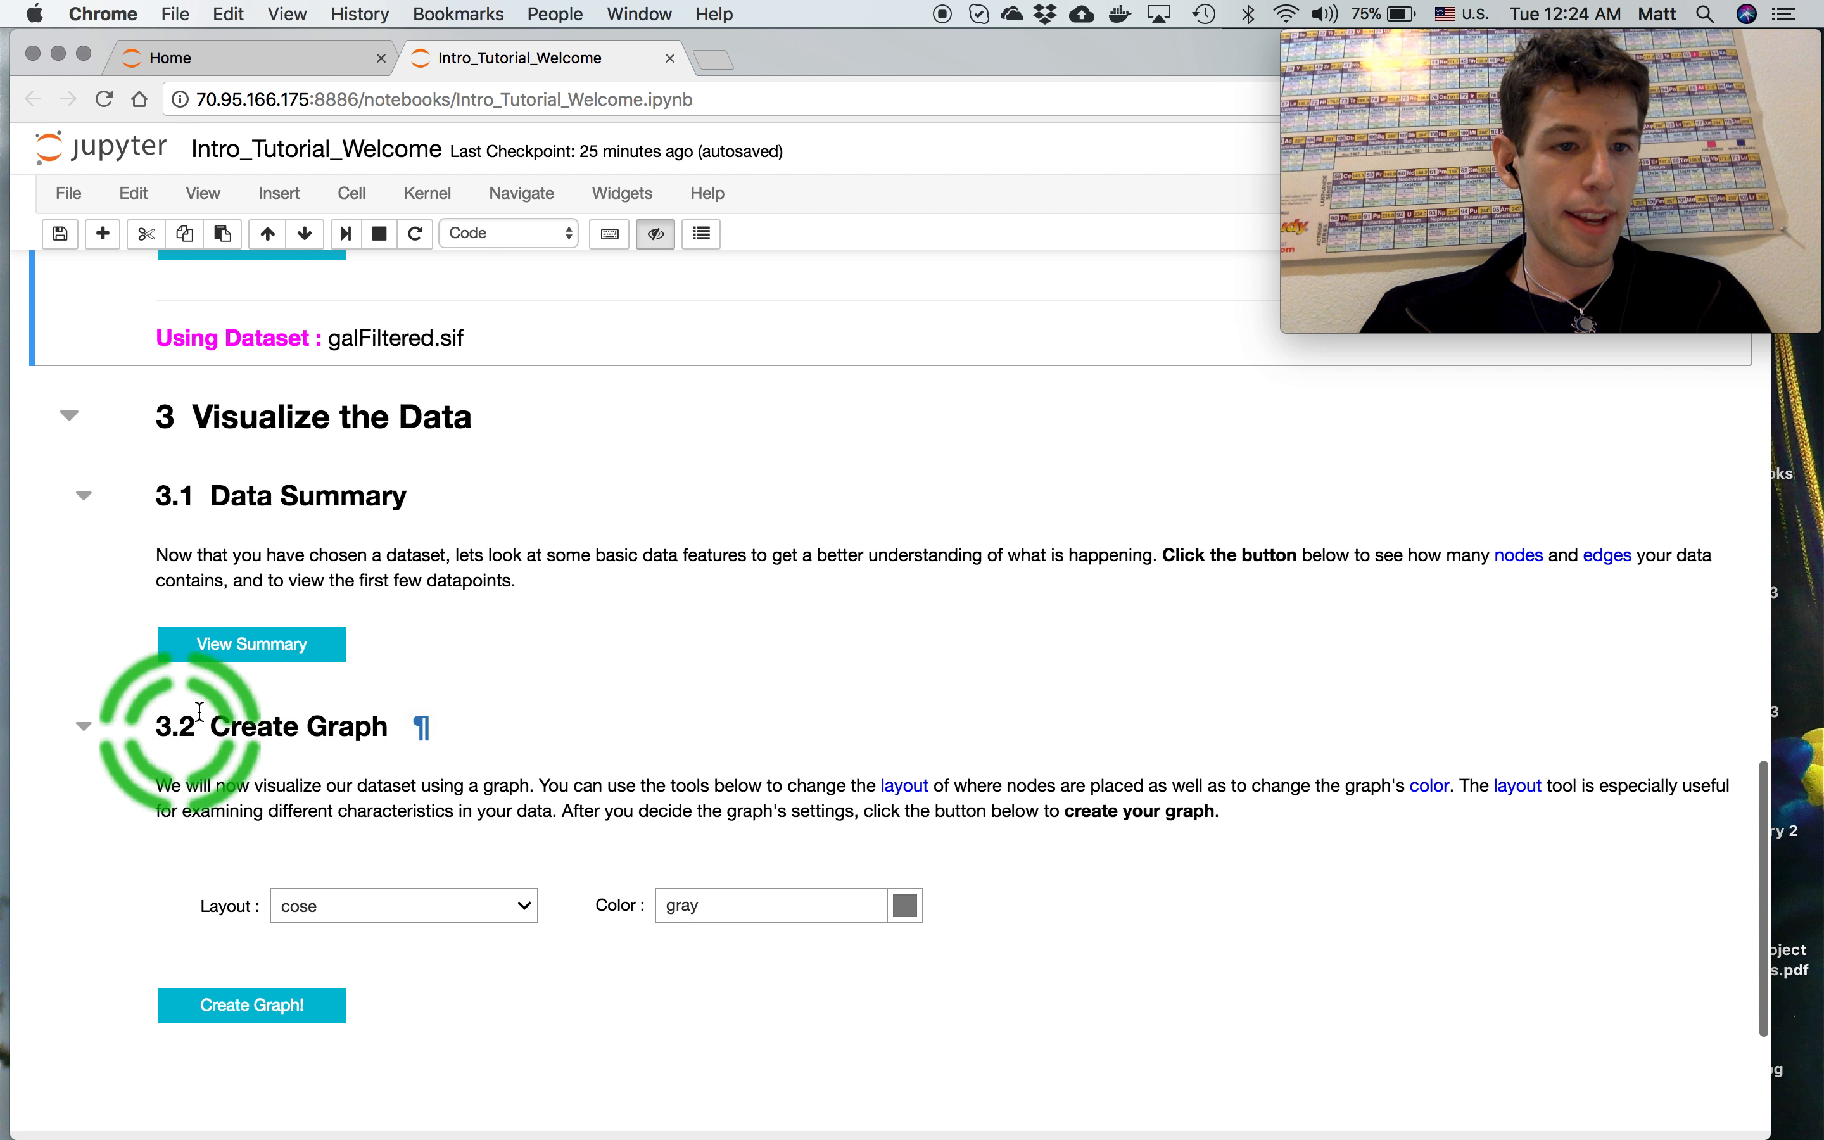
{"action": "left_click", "coordinate": [278, 660]}
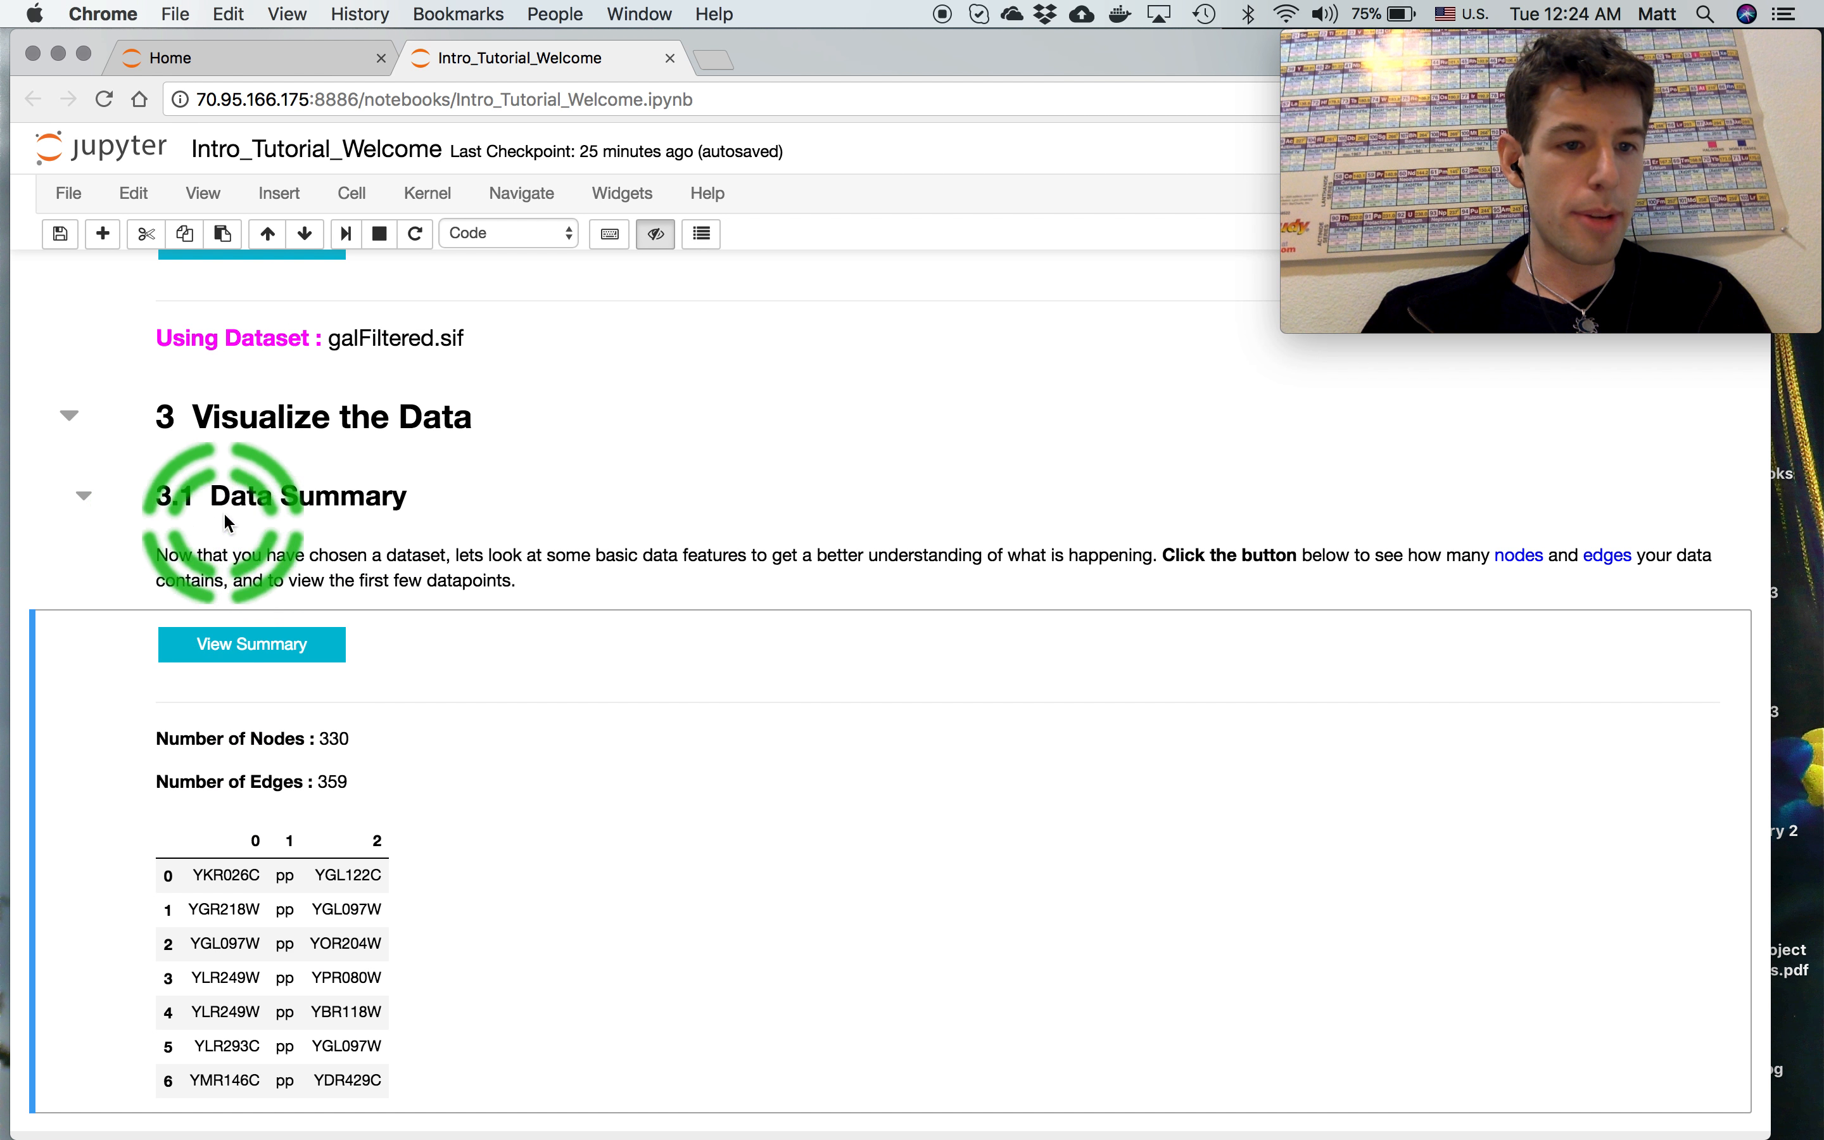
{"action": "scroll", "coordinate": [120, 697], "scroll_direction": "down", "scroll_amount": 3}
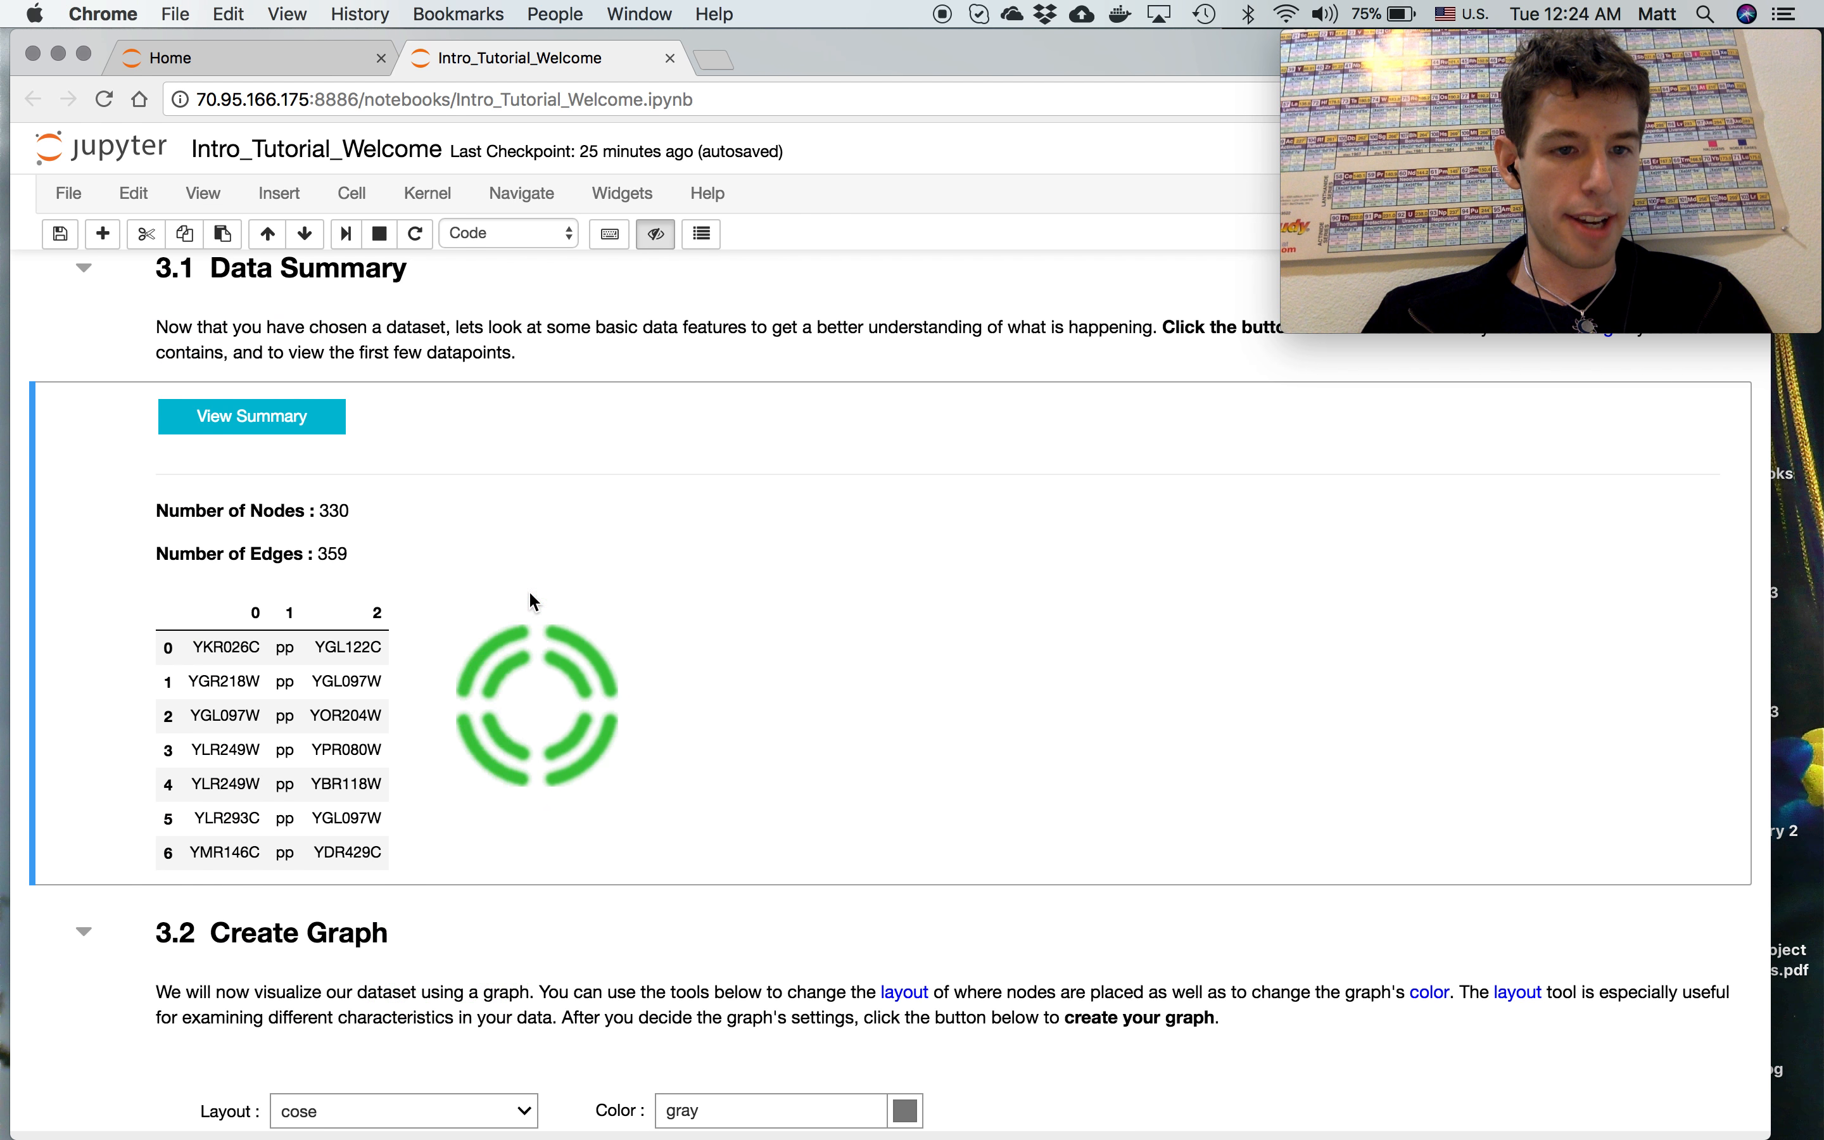
Create the network graph in section 3.2 with the cose layout and gray color
{"action": "scroll", "coordinate": [110, 733], "scroll_direction": "down", "scroll_amount": 3}
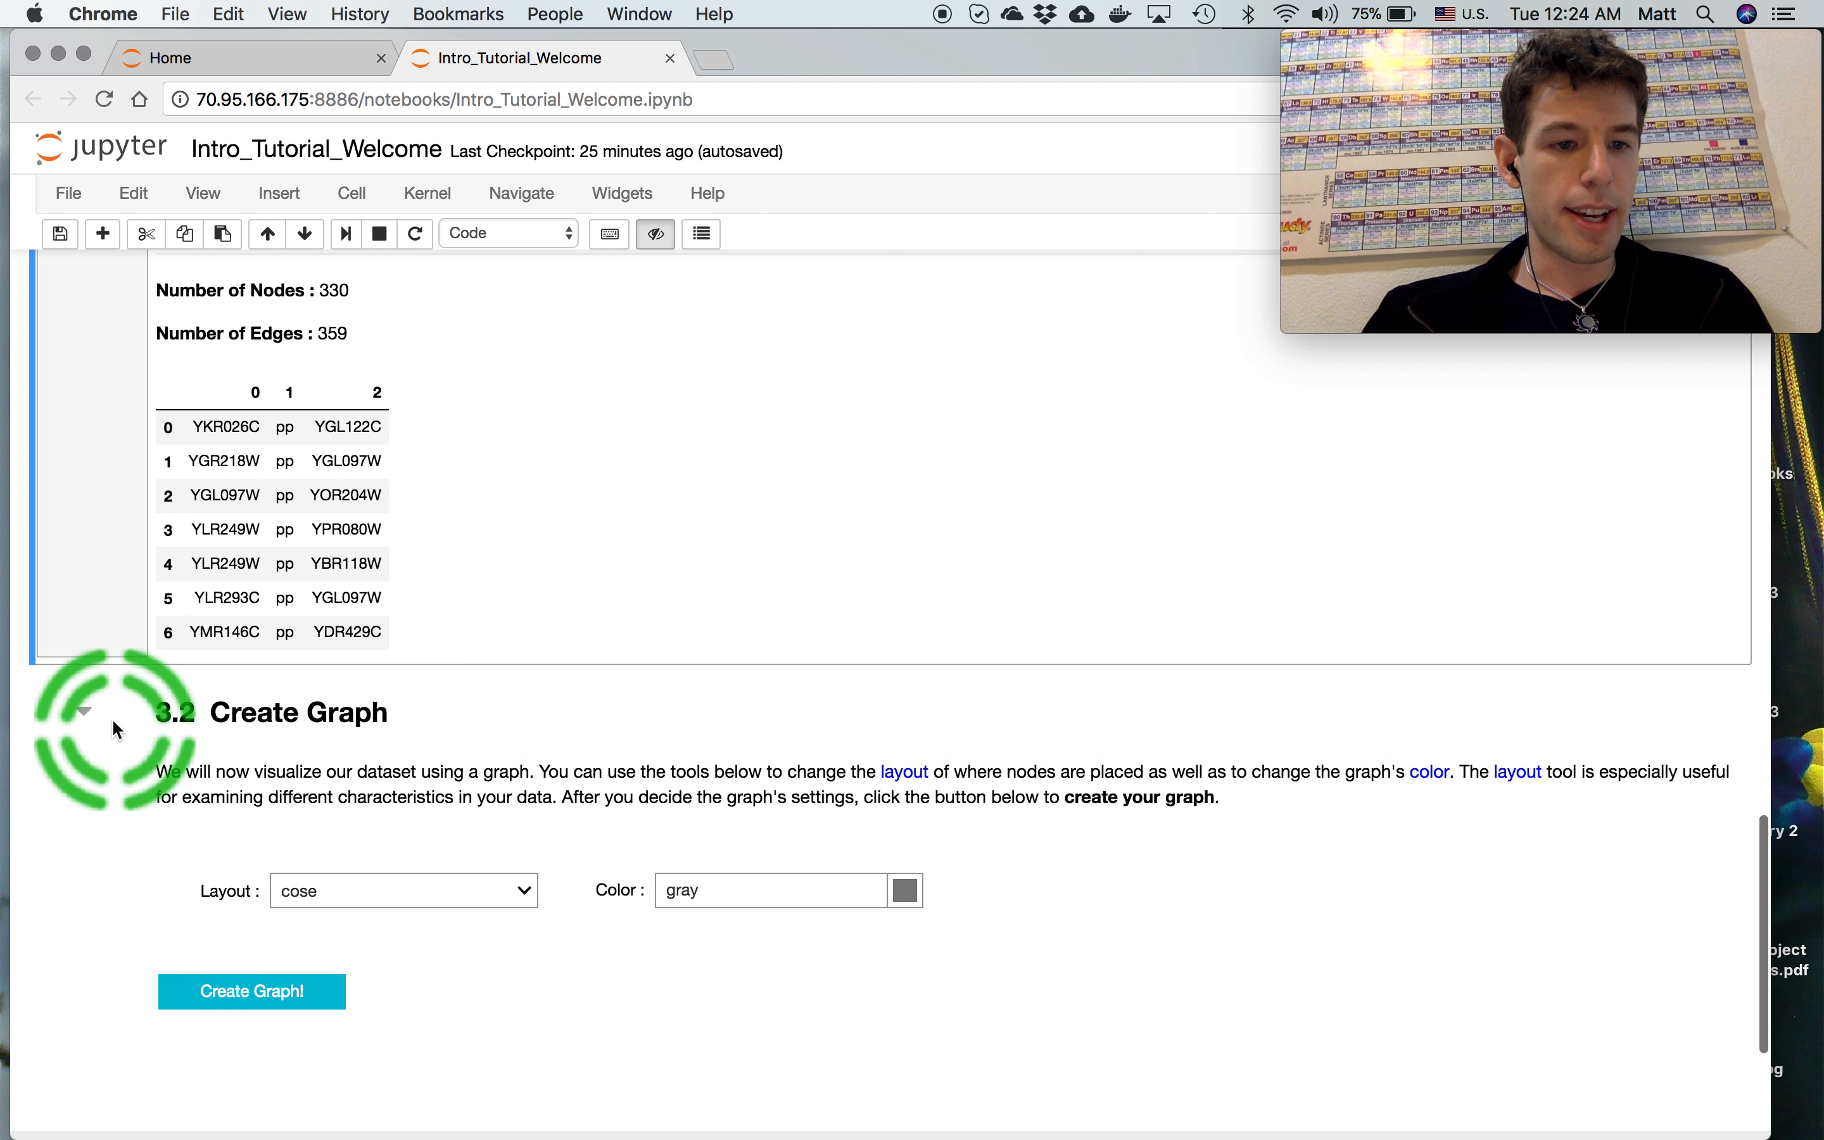
{"action": "scroll", "coordinate": [82, 745], "scroll_direction": "down", "scroll_amount": 3}
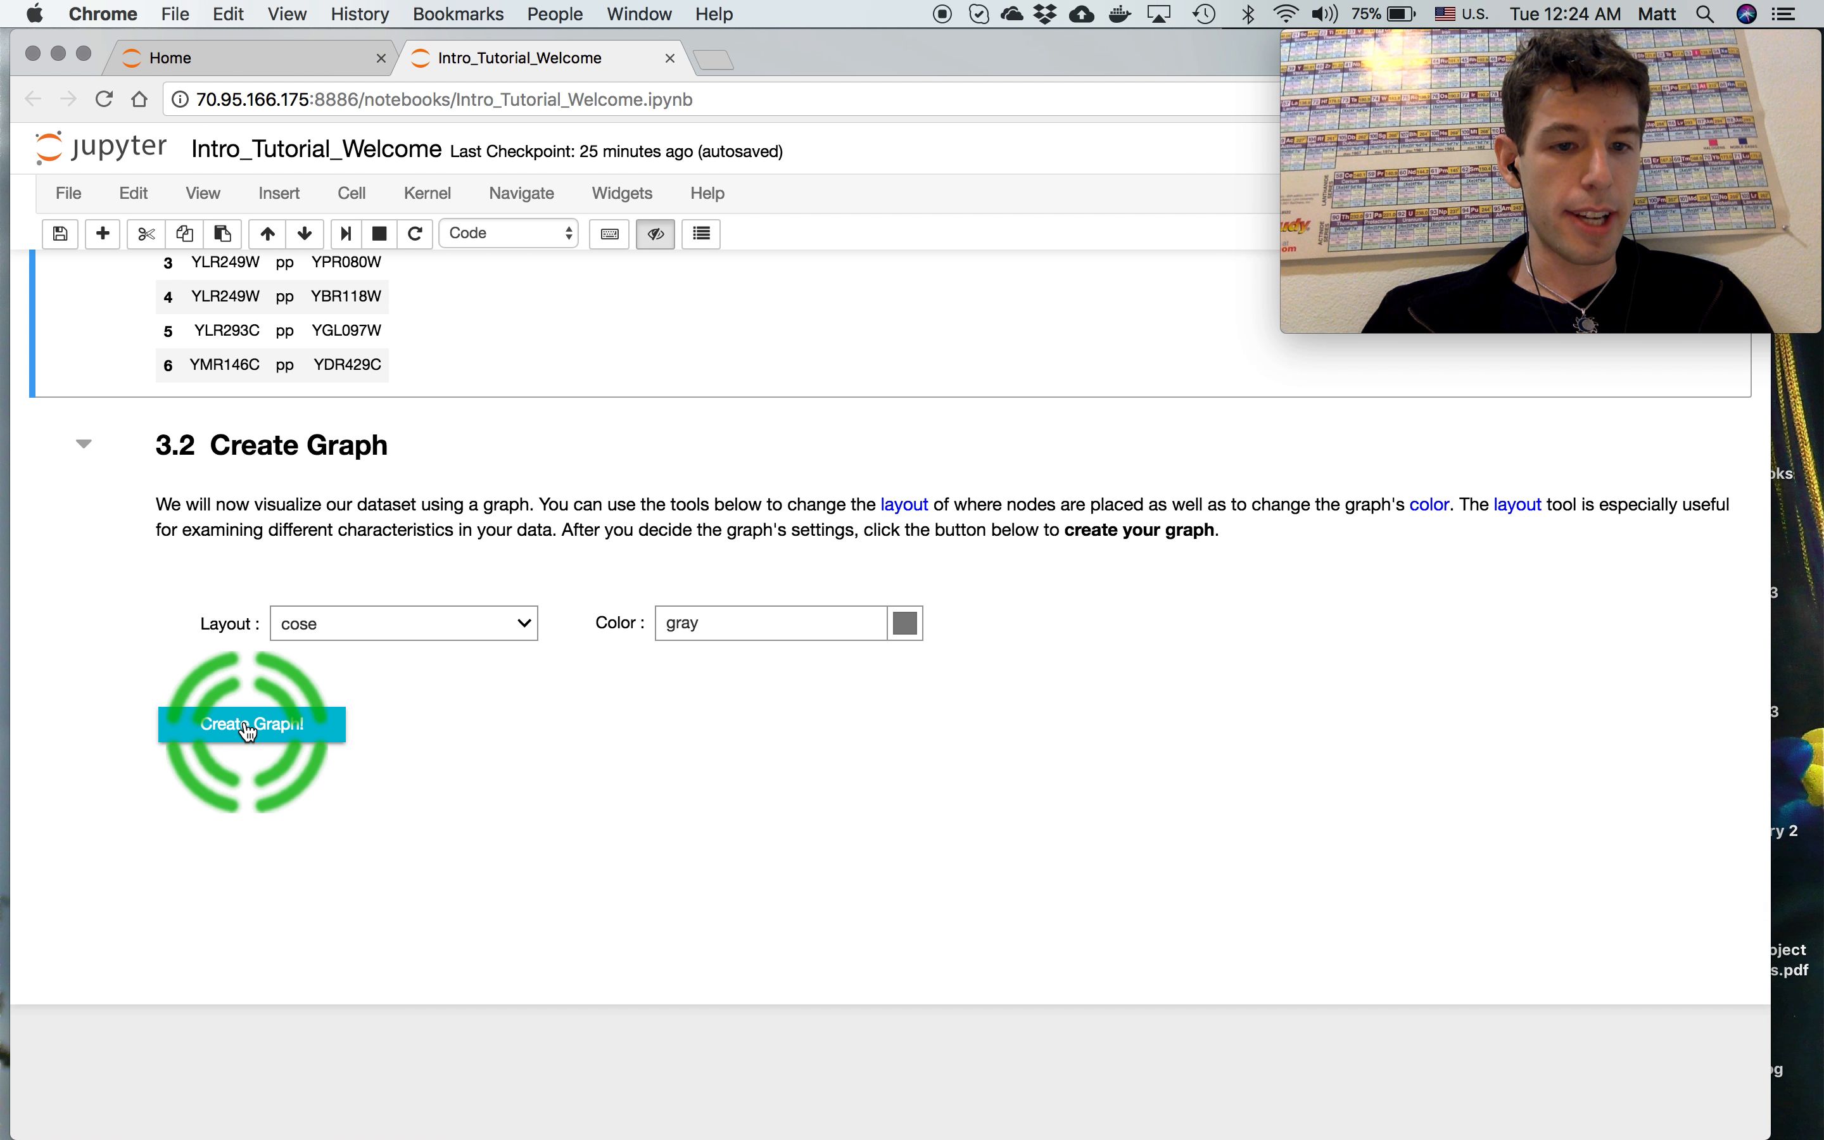
{"action": "left_click", "coordinate": [249, 726]}
Examine the gray cose graph's nodes and edges at closer and wider zoom levels
{"action": "scroll", "coordinate": [90, 732], "scroll_direction": "down", "scroll_amount": 3}
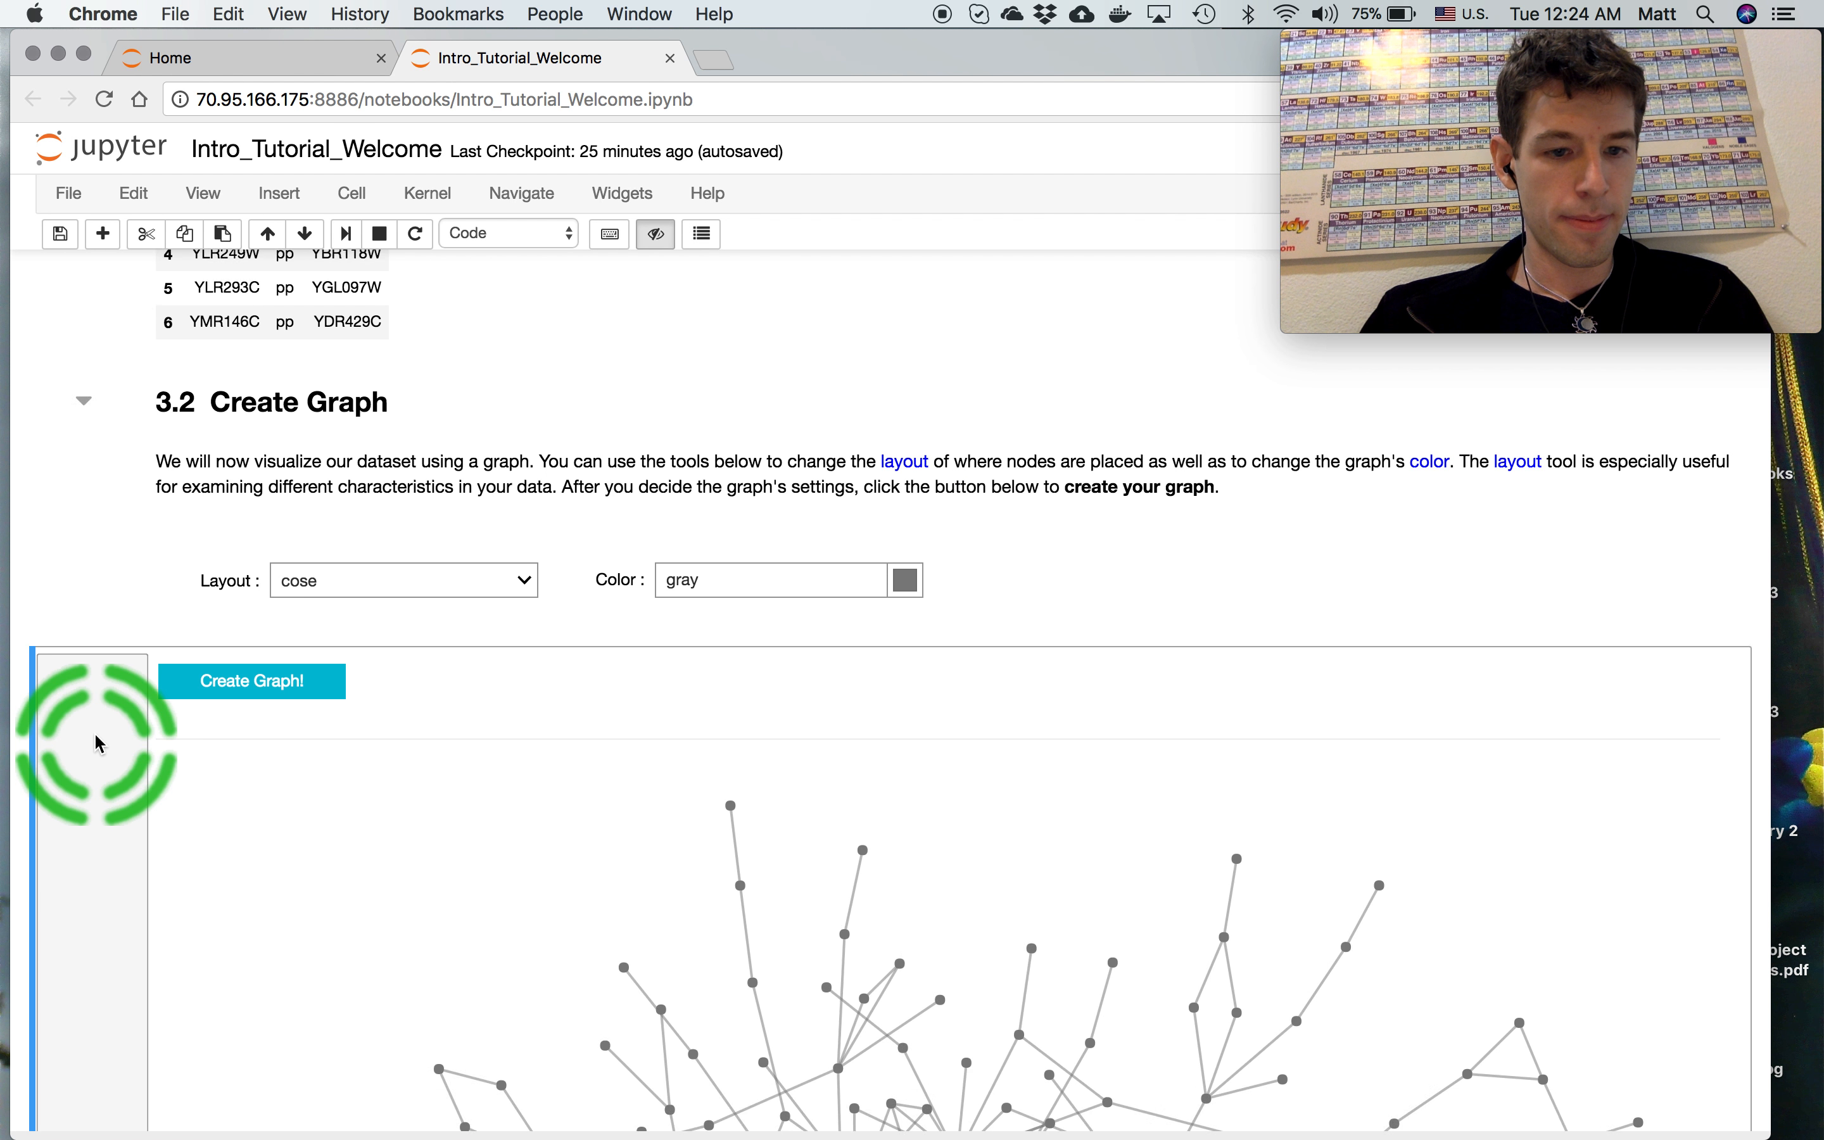
{"action": "scroll", "coordinate": [99, 742], "scroll_direction": "down", "scroll_amount": 1}
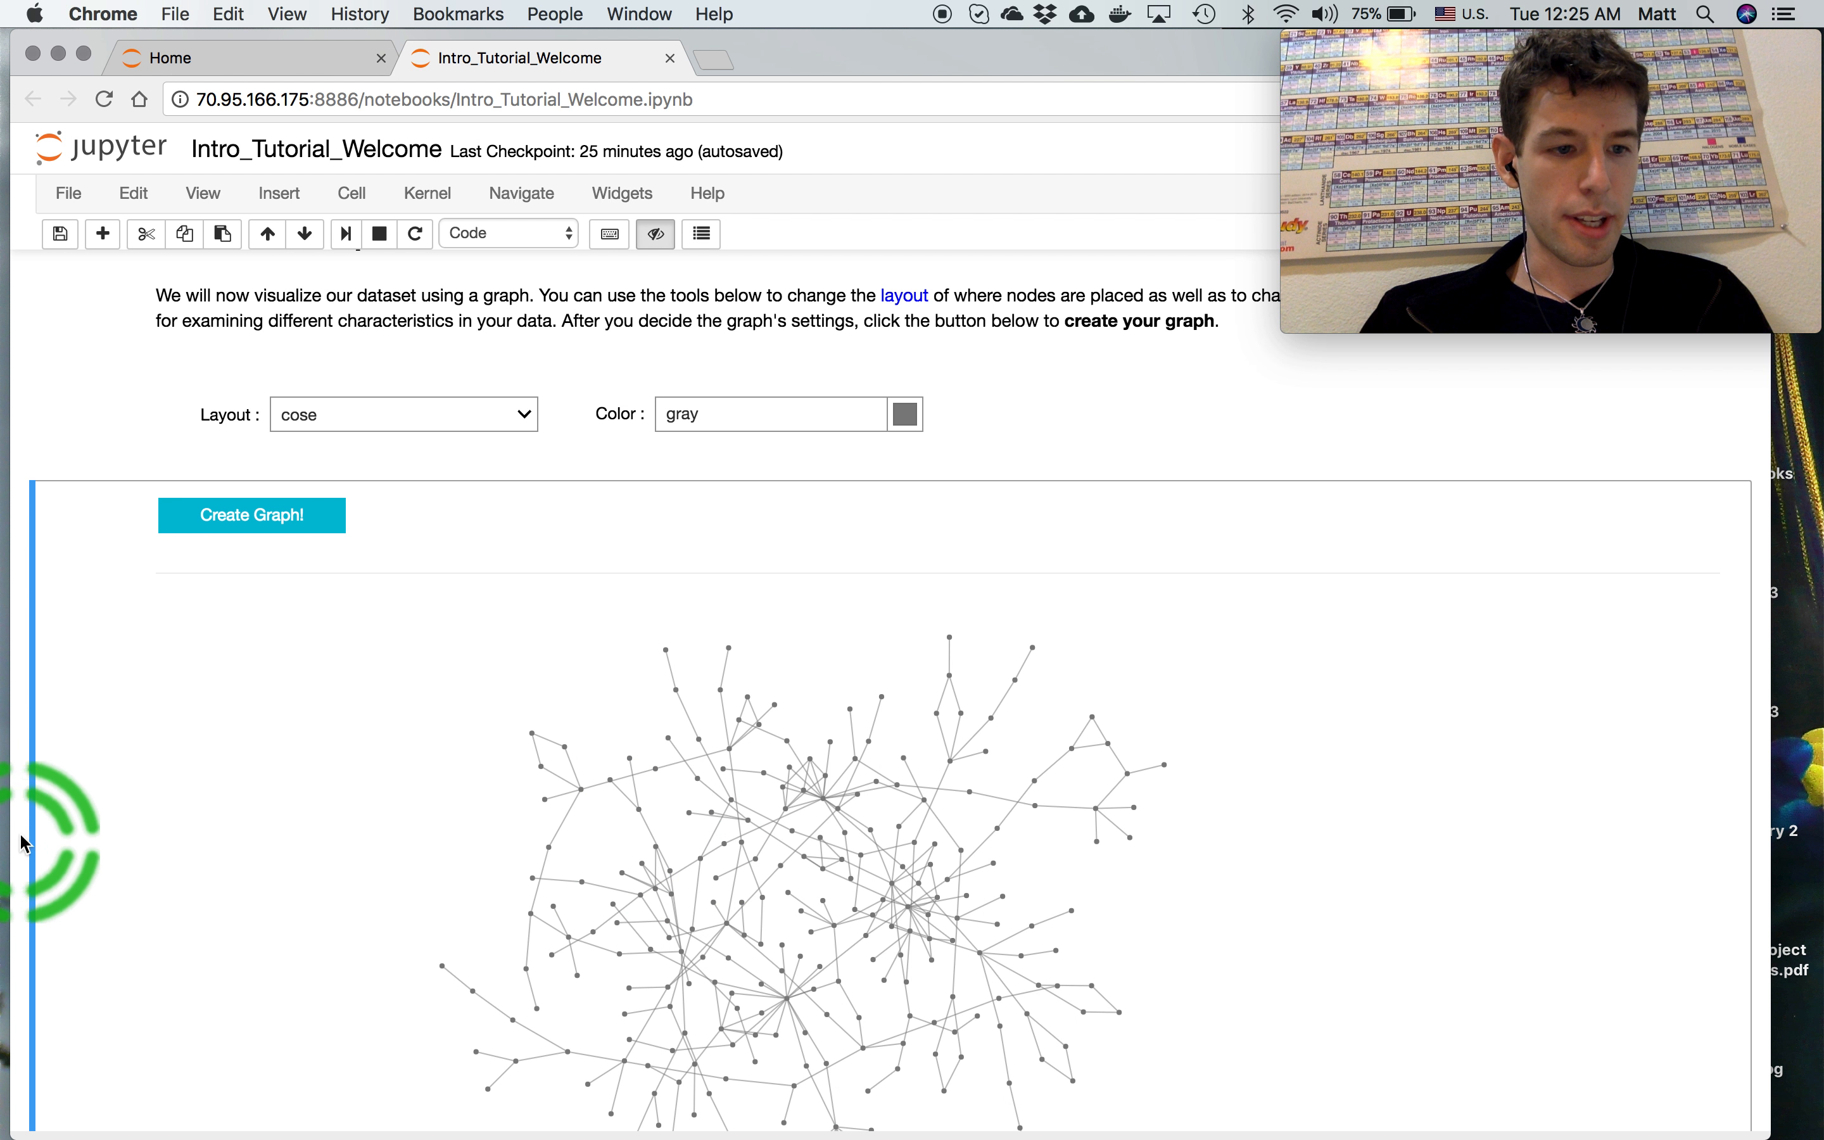
{"action": "scroll", "coordinate": [27, 852], "scroll_direction": "down", "scroll_amount": 5}
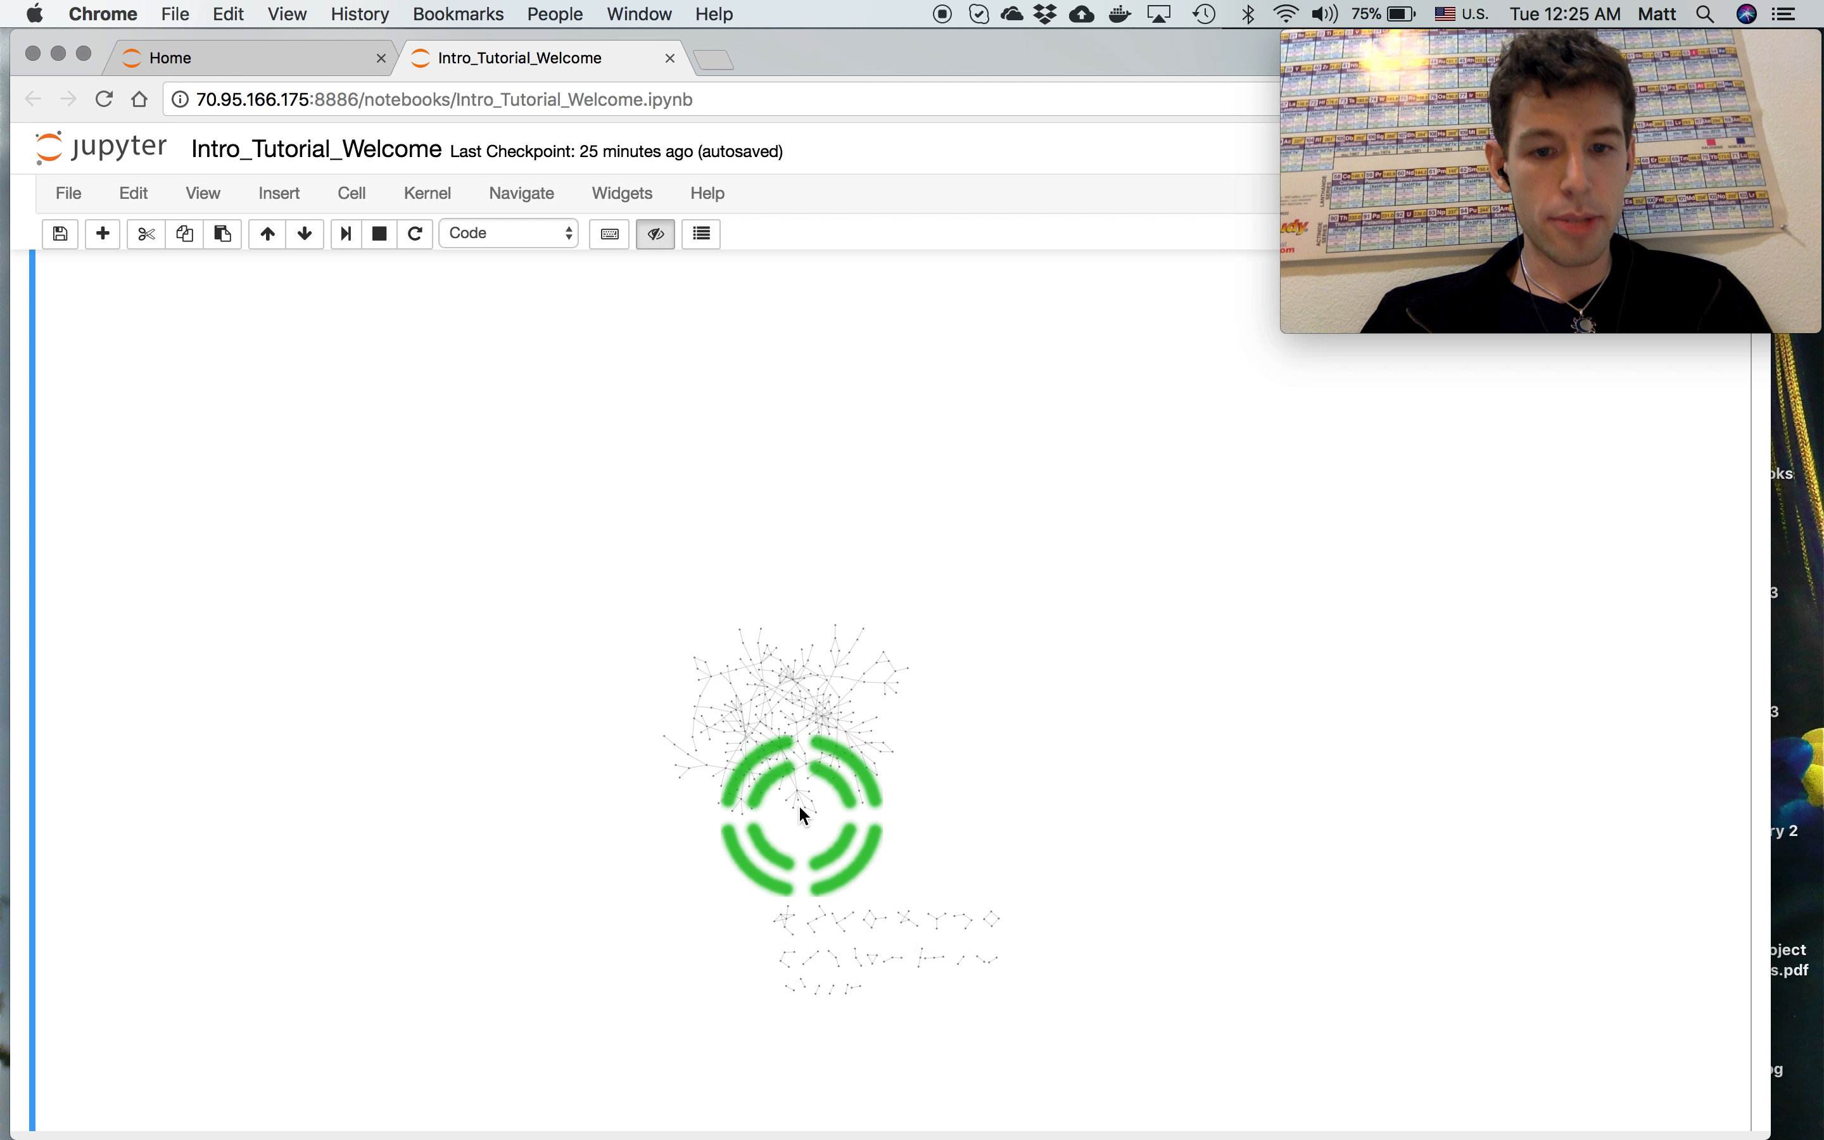
{"action": "scroll", "coordinate": [742, 641], "scroll_direction": "up", "scroll_amount": 10}
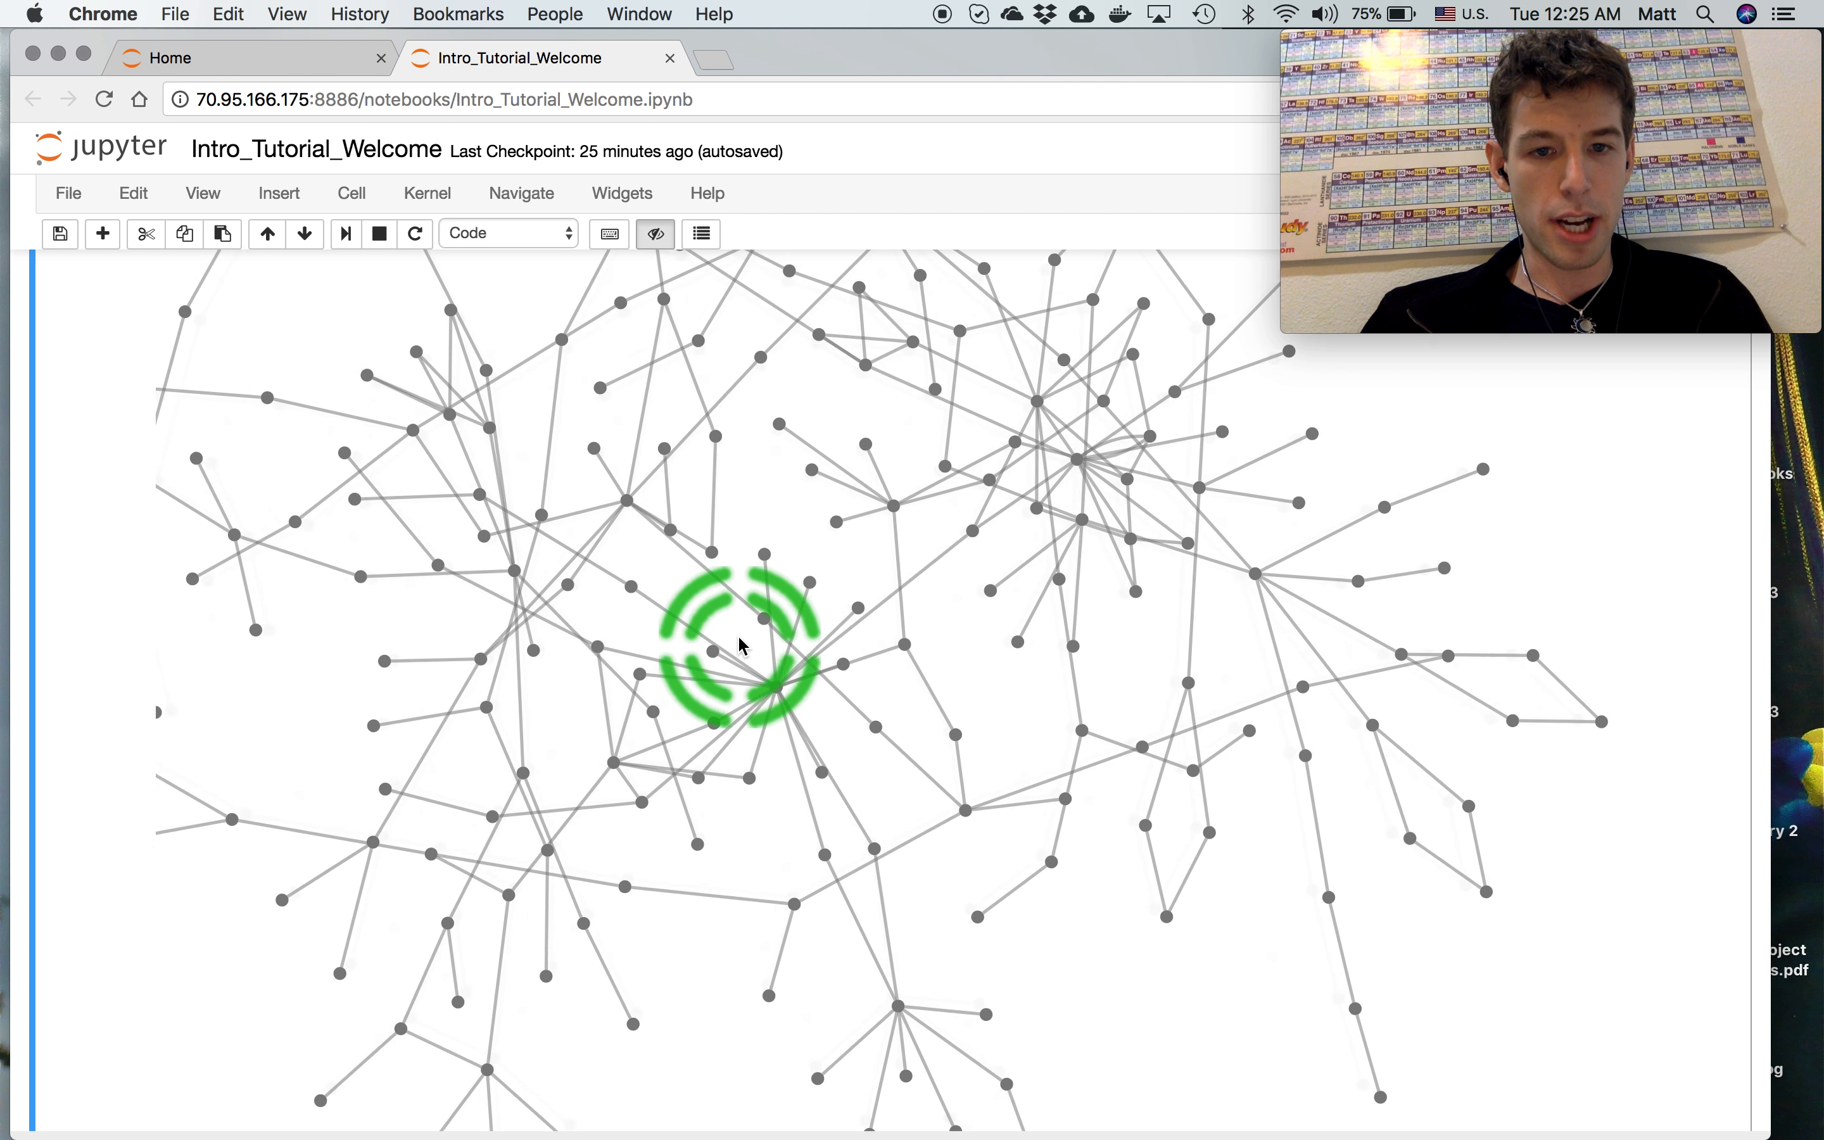
{"action": "scroll", "coordinate": [739, 640], "scroll_direction": "down", "scroll_amount": 10}
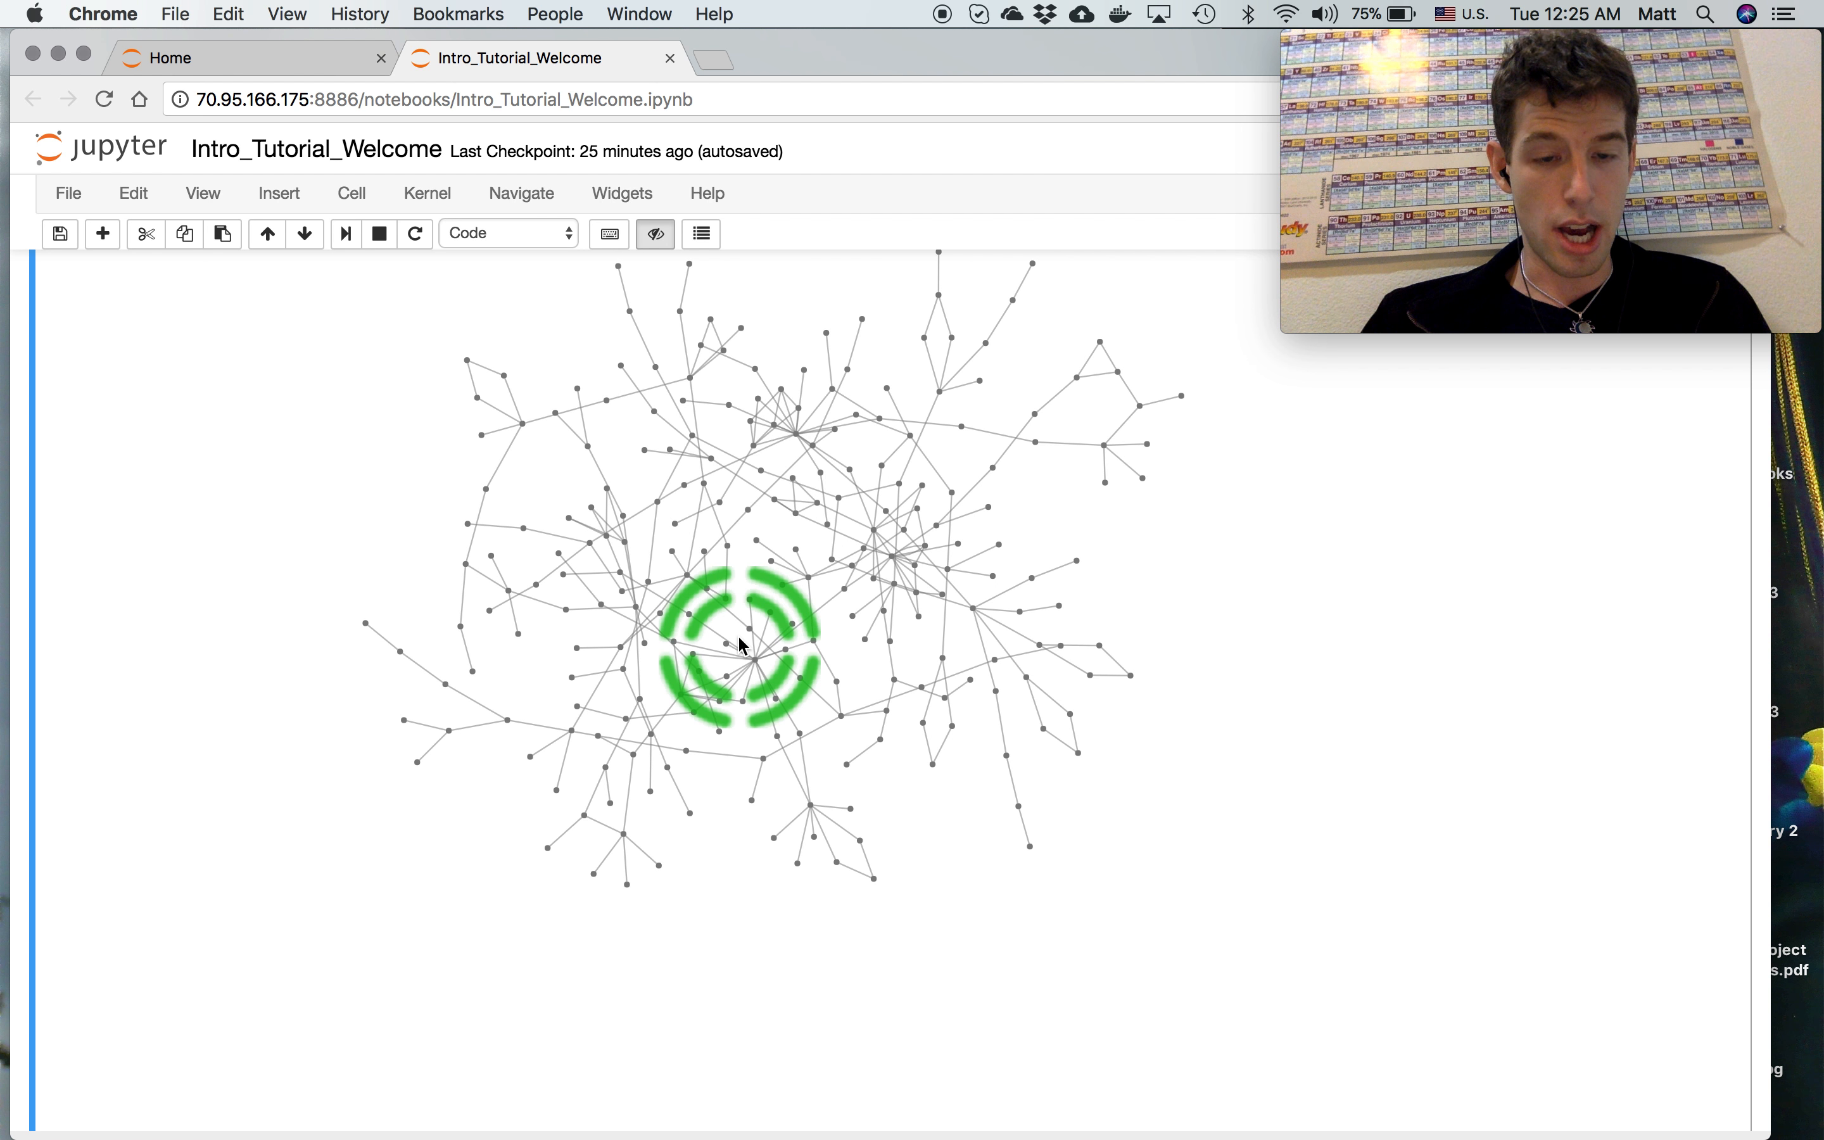
{"action": "scroll", "coordinate": [639, 517], "scroll_direction": "up", "scroll_amount": 5}
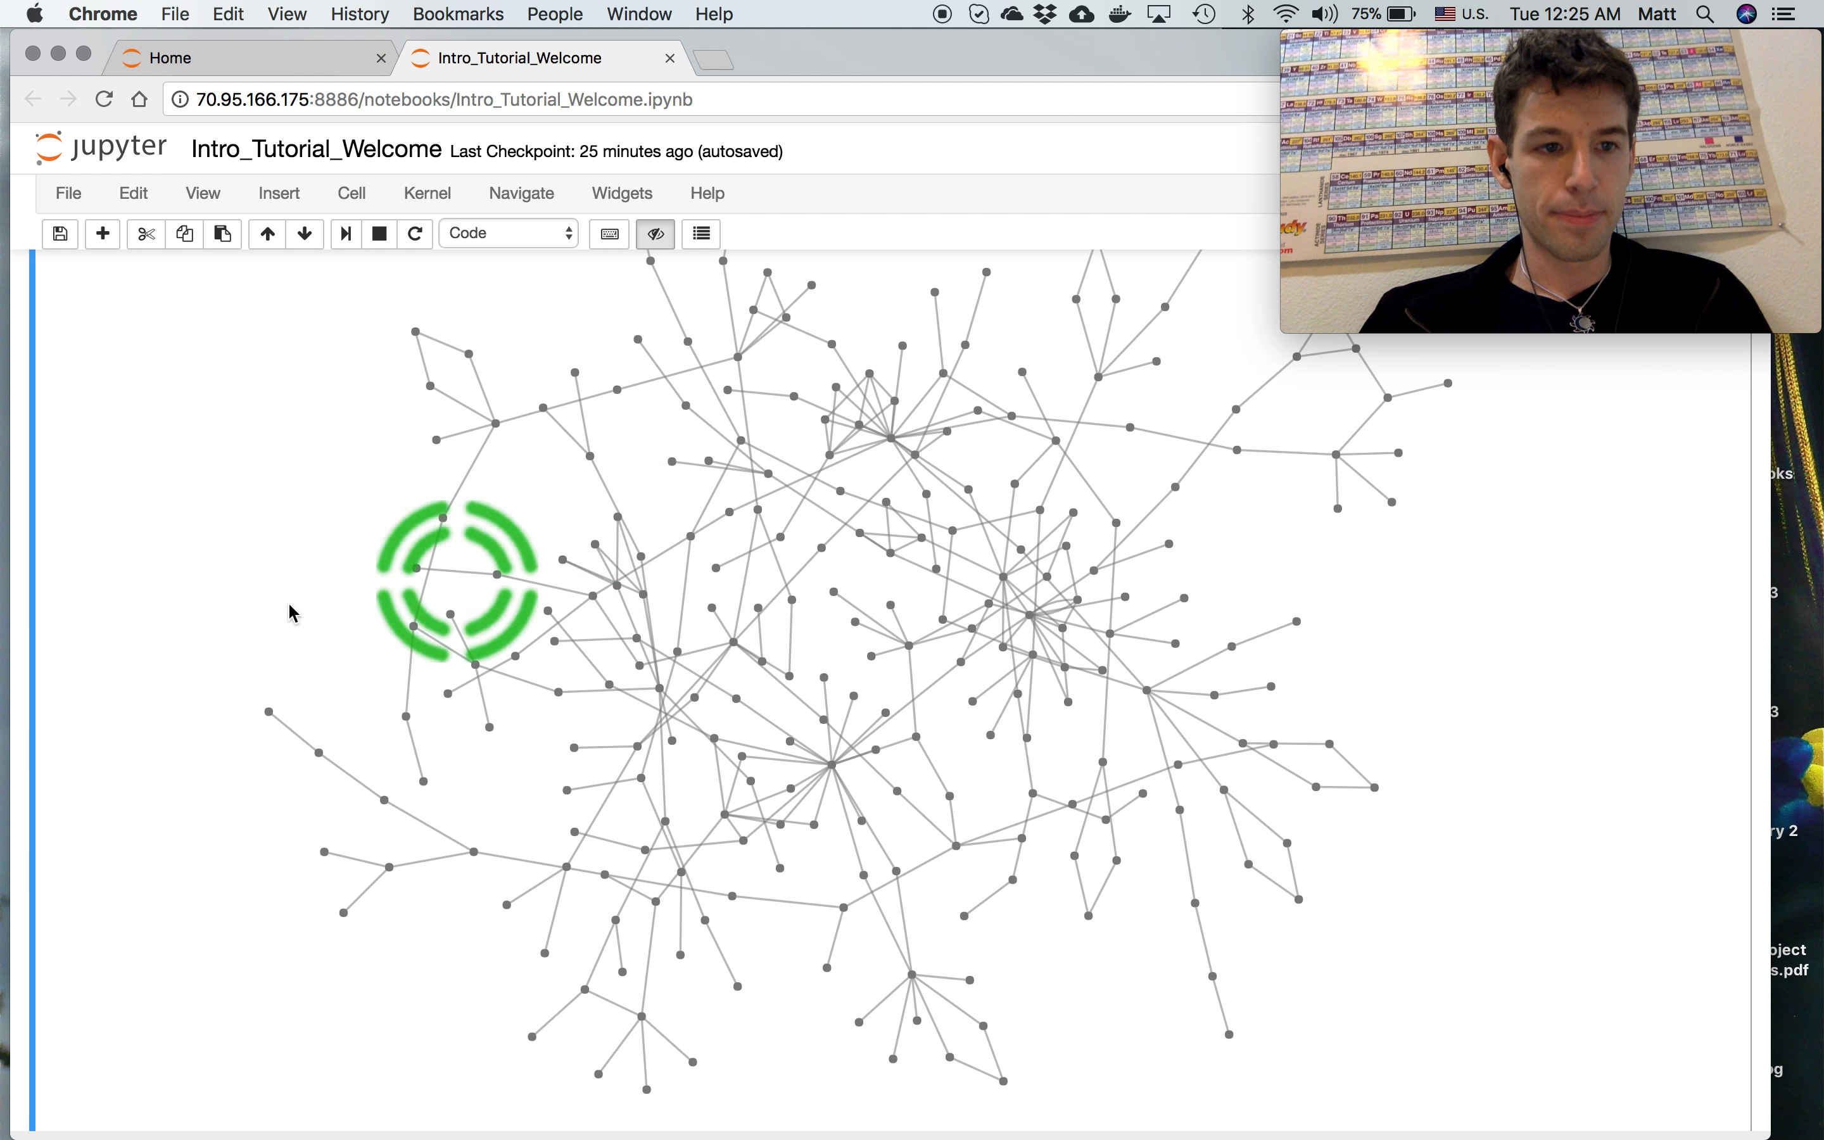
Set the graph color to red #df362d using the color wheel, and close the color picker
{"action": "scroll", "coordinate": [23, 640], "scroll_direction": "up", "scroll_amount": 8}
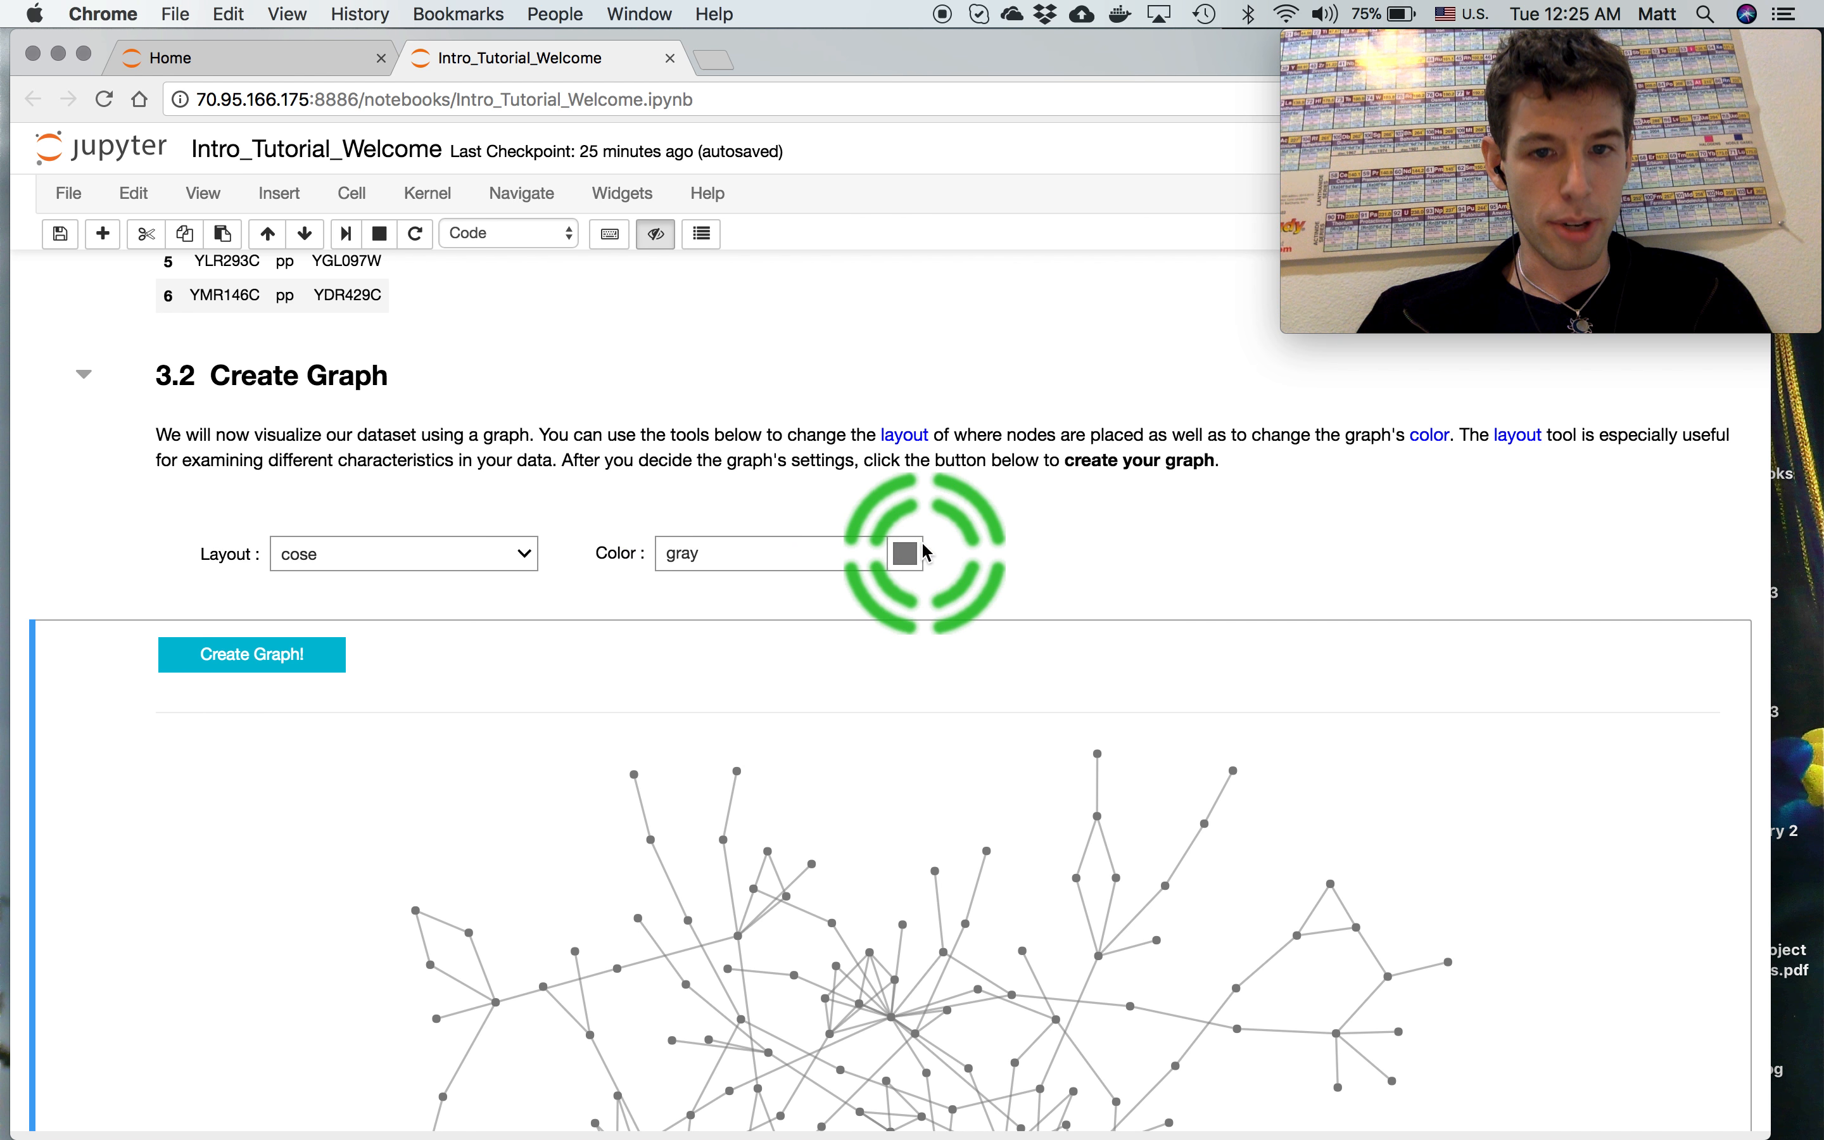
{"action": "left_click", "coordinate": [912, 558]}
{"action": "left_click_drag", "start_coordinate": [265, 785], "coordinate": [369, 792]}
{"action": "left_click_drag", "start_coordinate": [265, 952], "coordinate": [175, 961]}
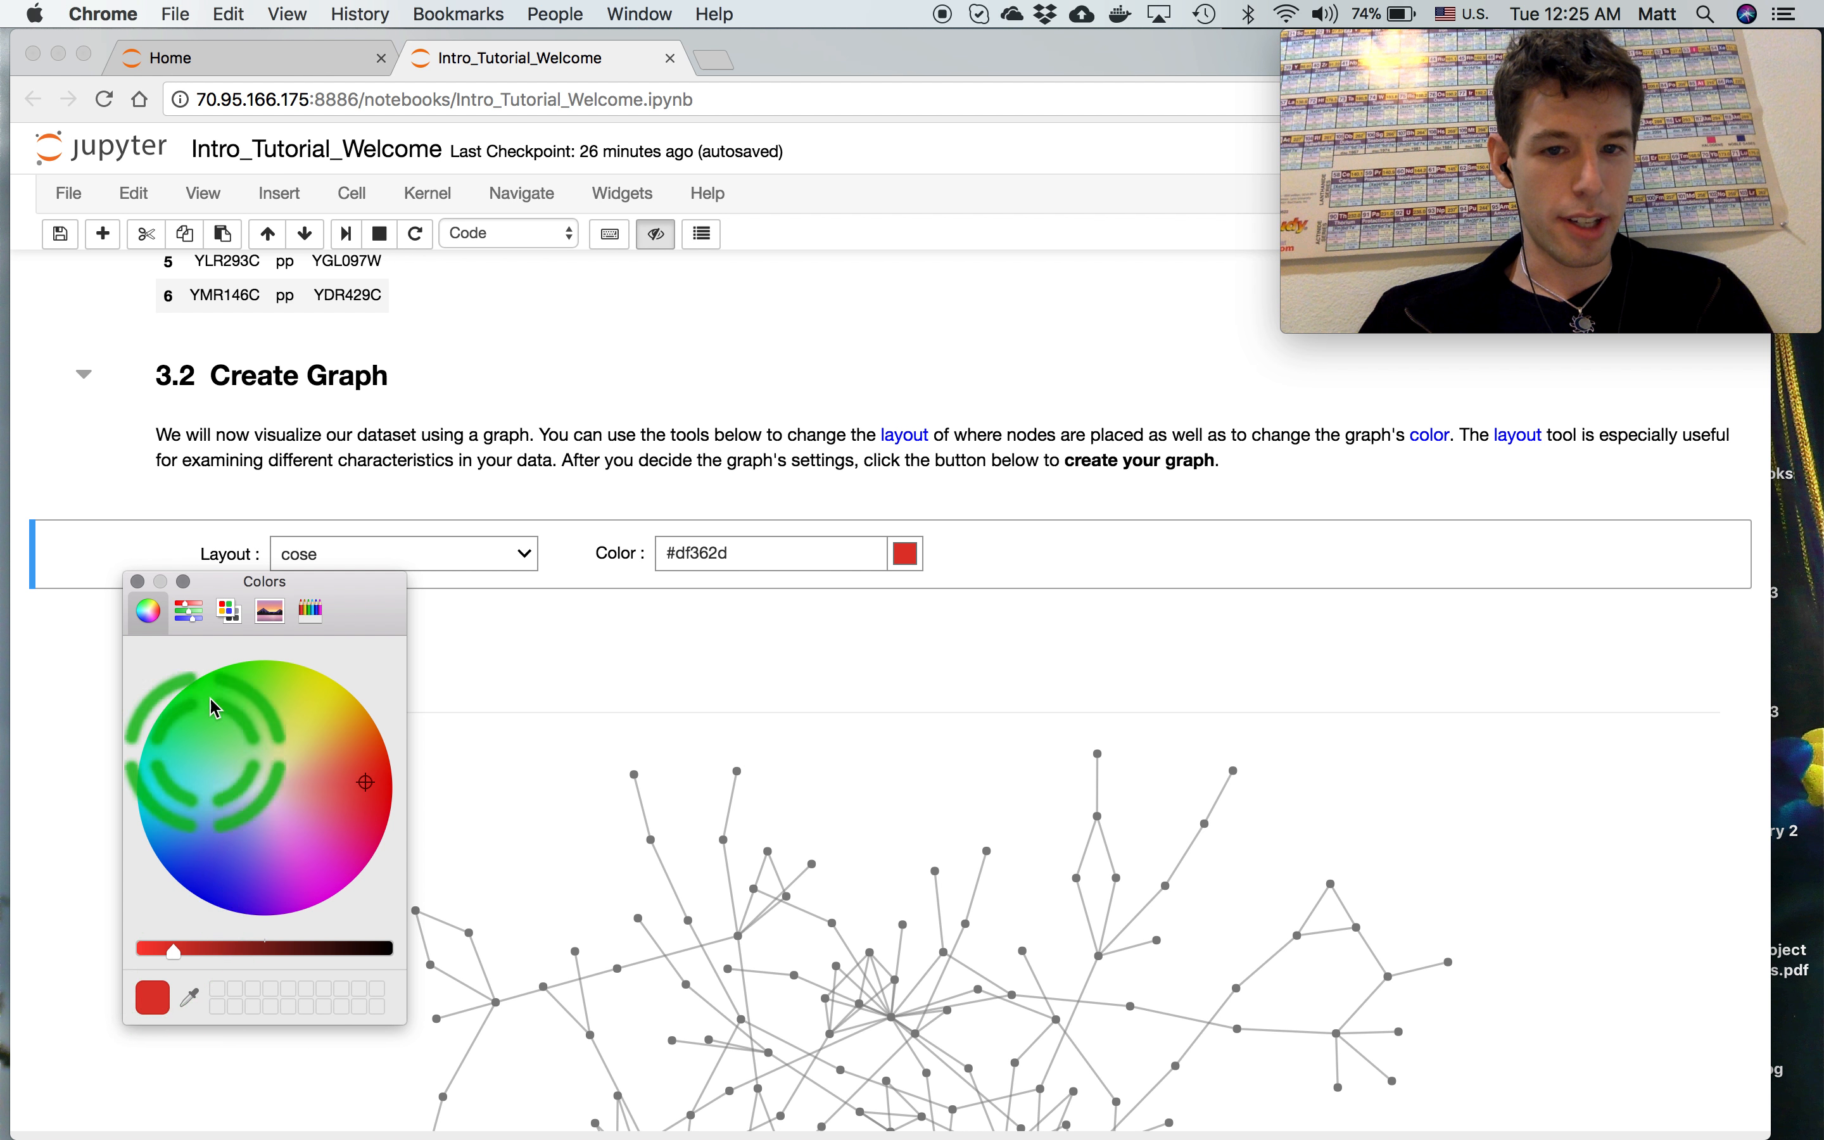
{"action": "left_click", "coordinate": [138, 582]}
Switch the layout to circle, recreate the graph, and inspect the resulting circular network
{"action": "left_click", "coordinate": [366, 562]}
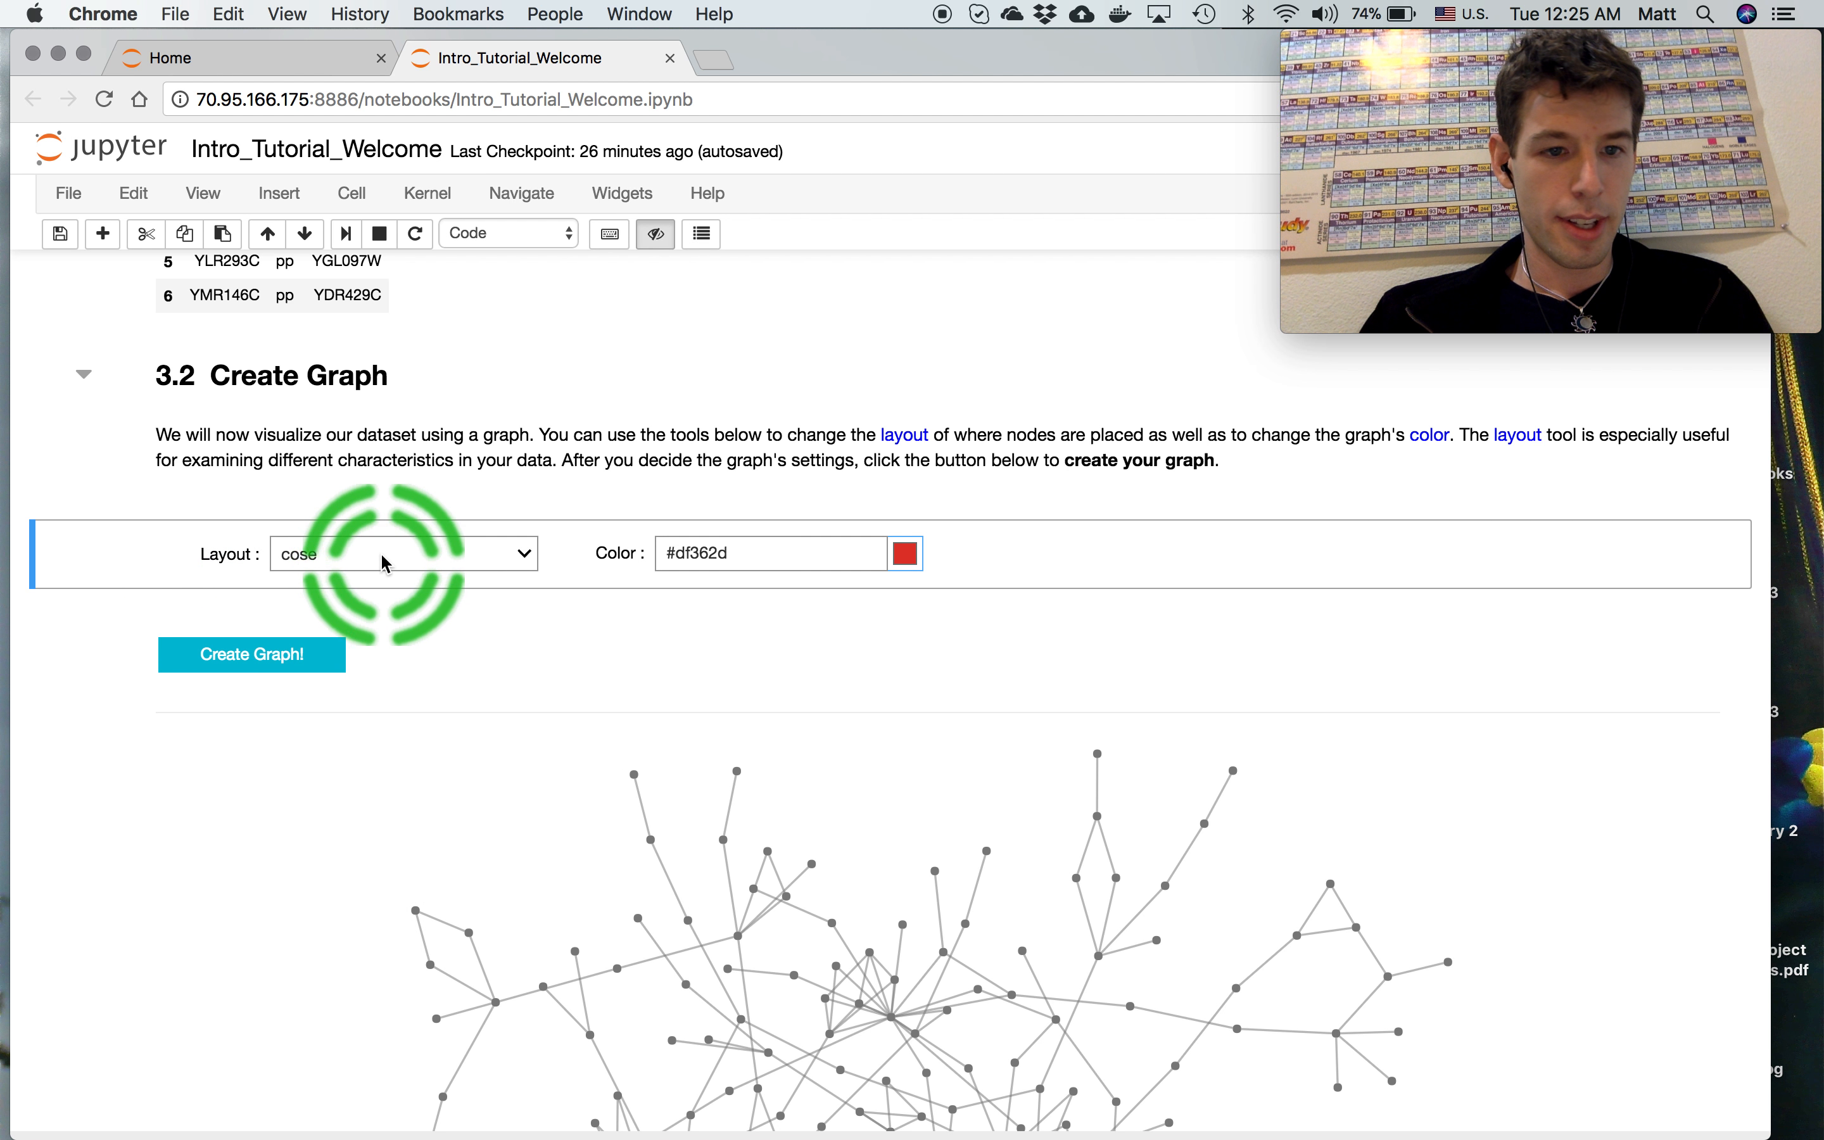
{"action": "left_click", "coordinate": [443, 577]}
{"action": "left_click", "coordinate": [224, 660]}
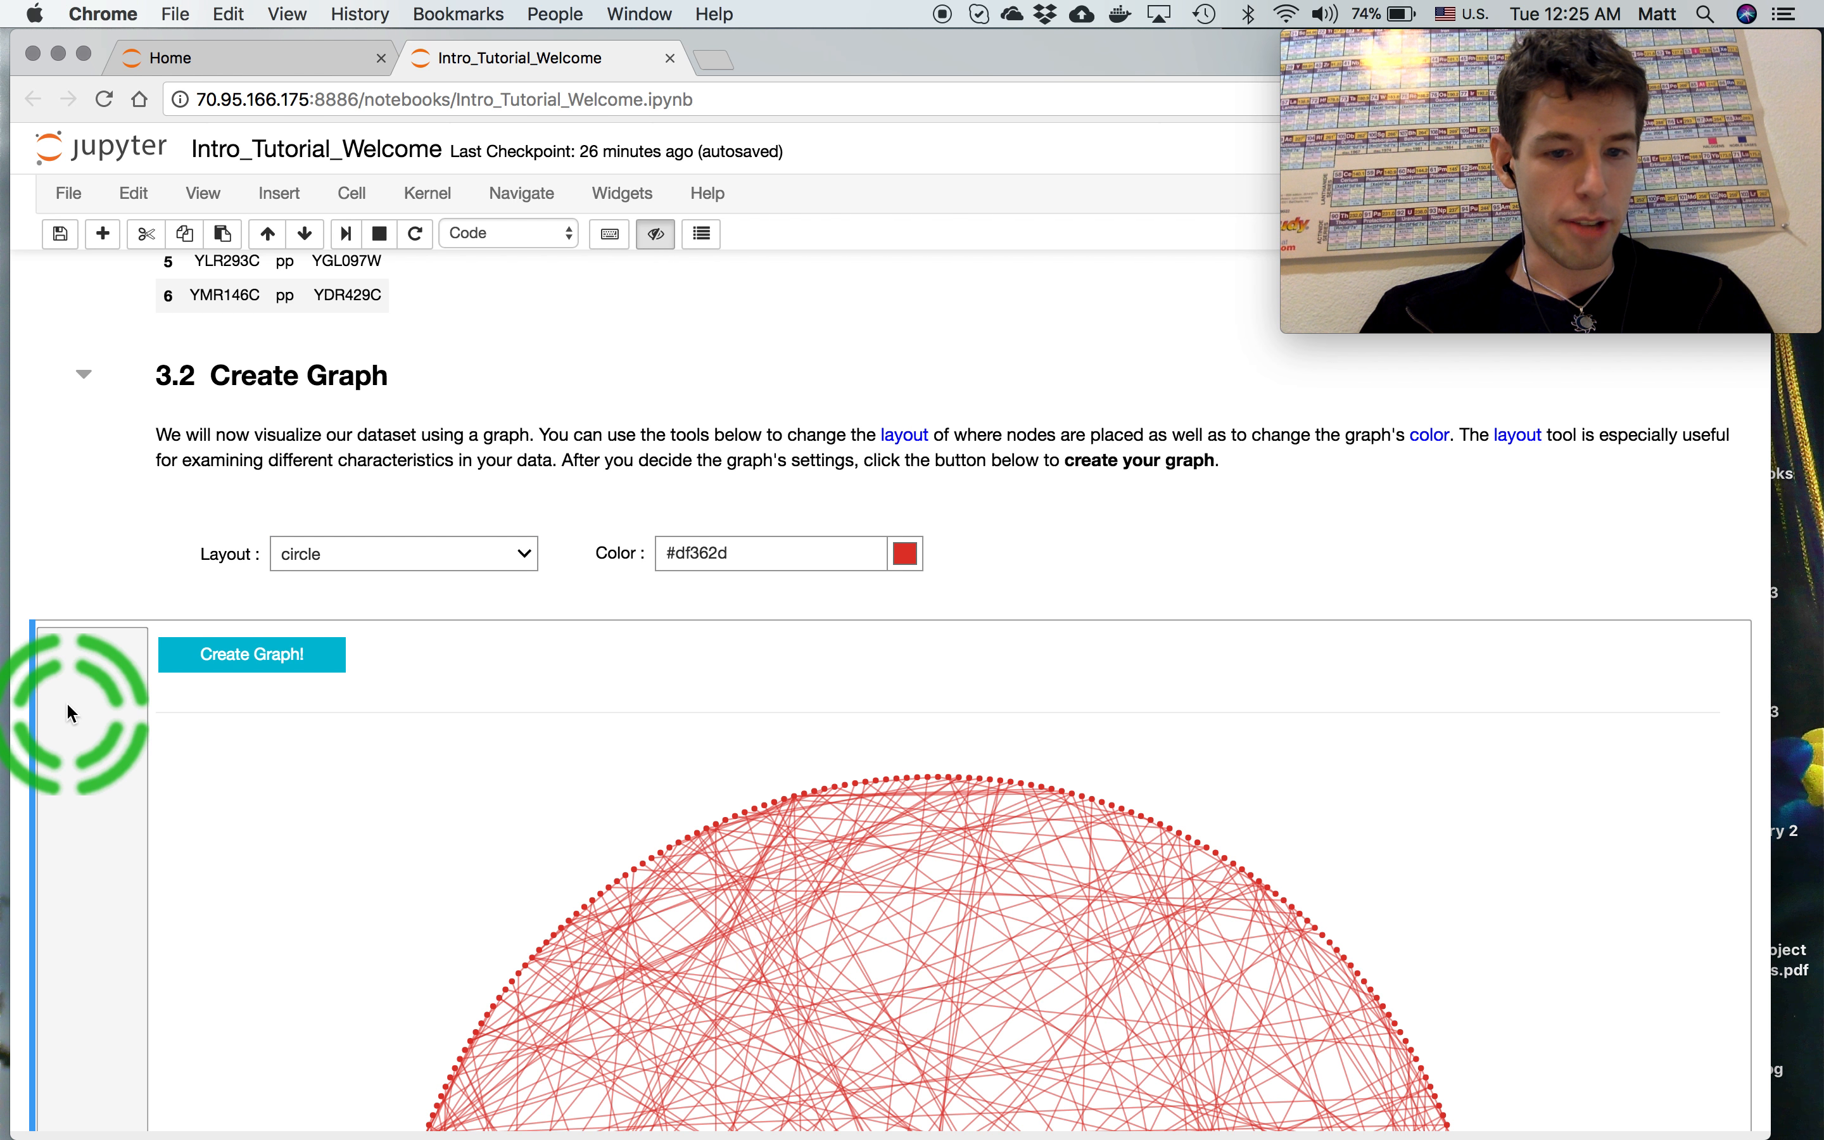
{"action": "scroll", "coordinate": [38, 732], "scroll_direction": "down", "scroll_amount": 10}
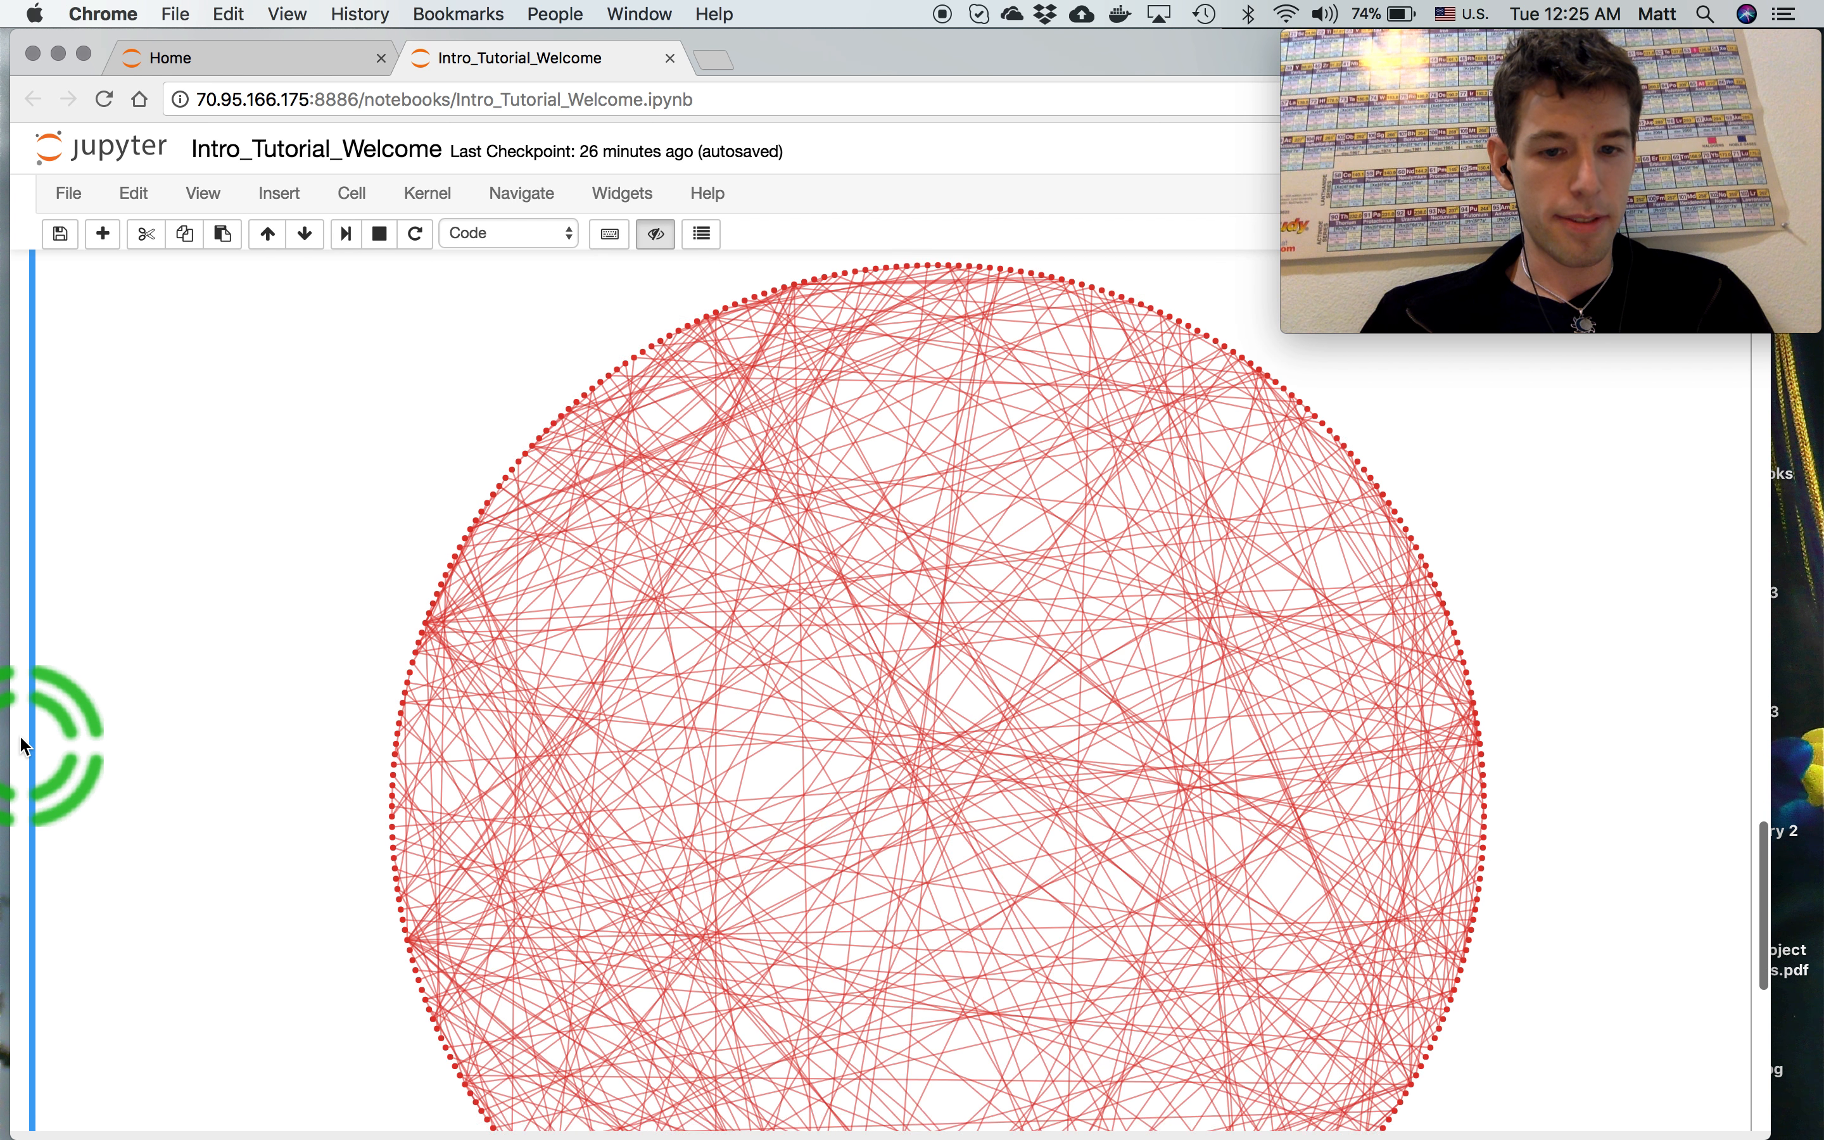
{"action": "scroll", "coordinate": [940, 661], "scroll_direction": "down", "scroll_amount": 3}
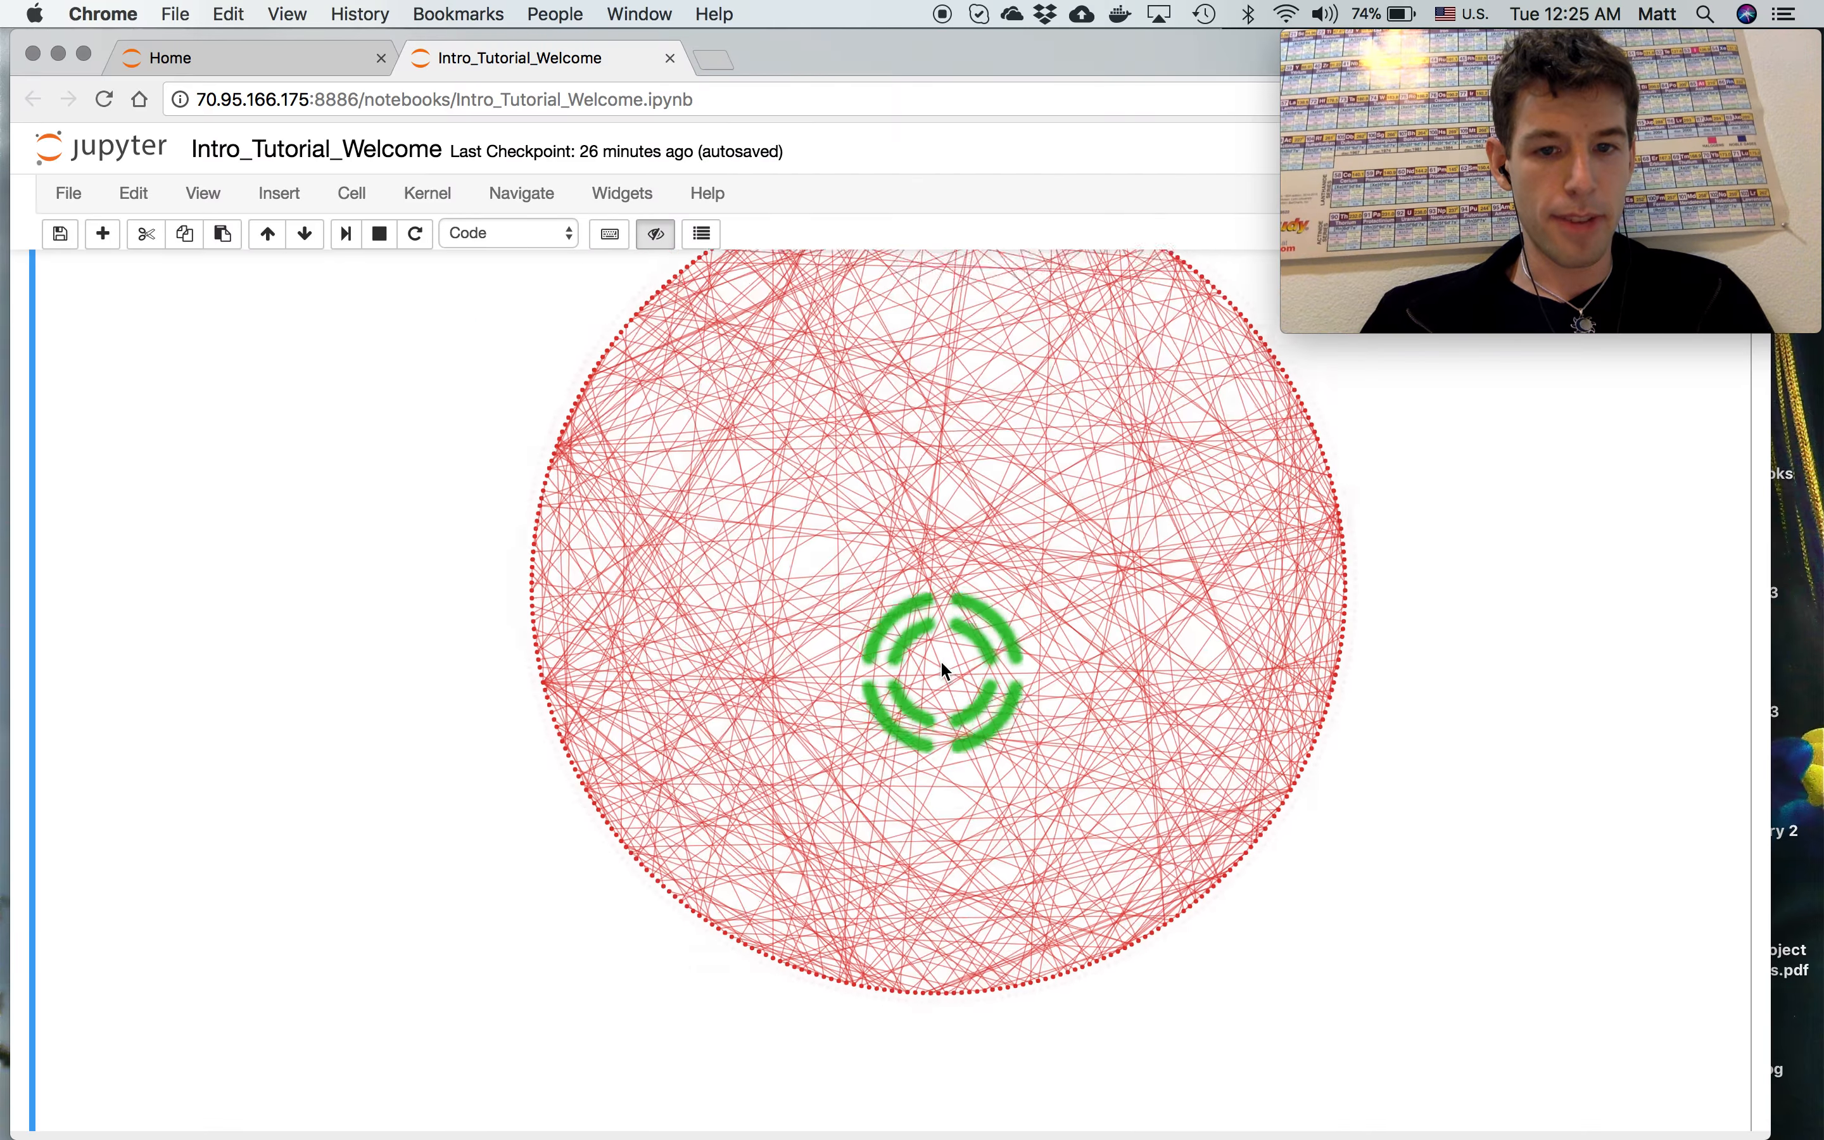
{"action": "scroll", "coordinate": [15, 743], "scroll_direction": "up", "scroll_amount": 5}
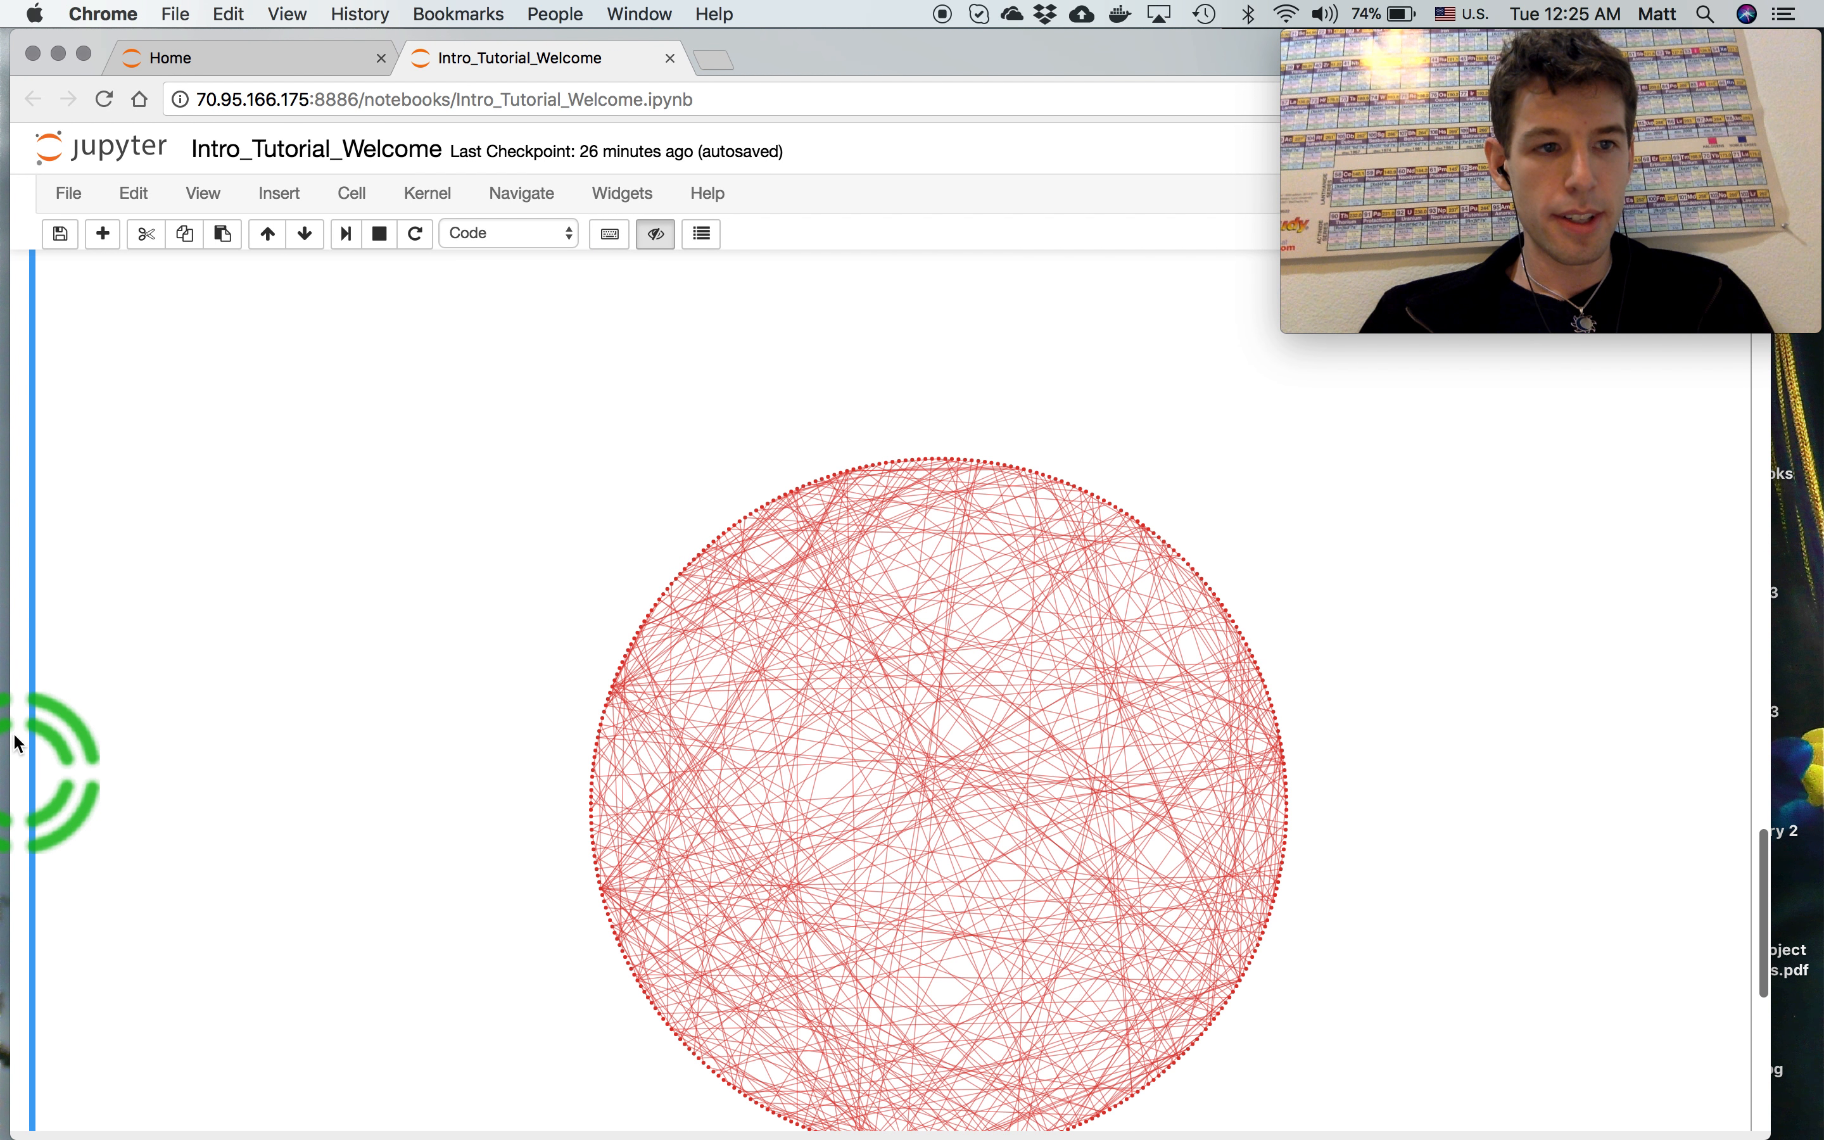
Return to the start of the notebook and show its hidden code cells
{"action": "scroll", "coordinate": [23, 582], "scroll_direction": "up", "scroll_amount": 10}
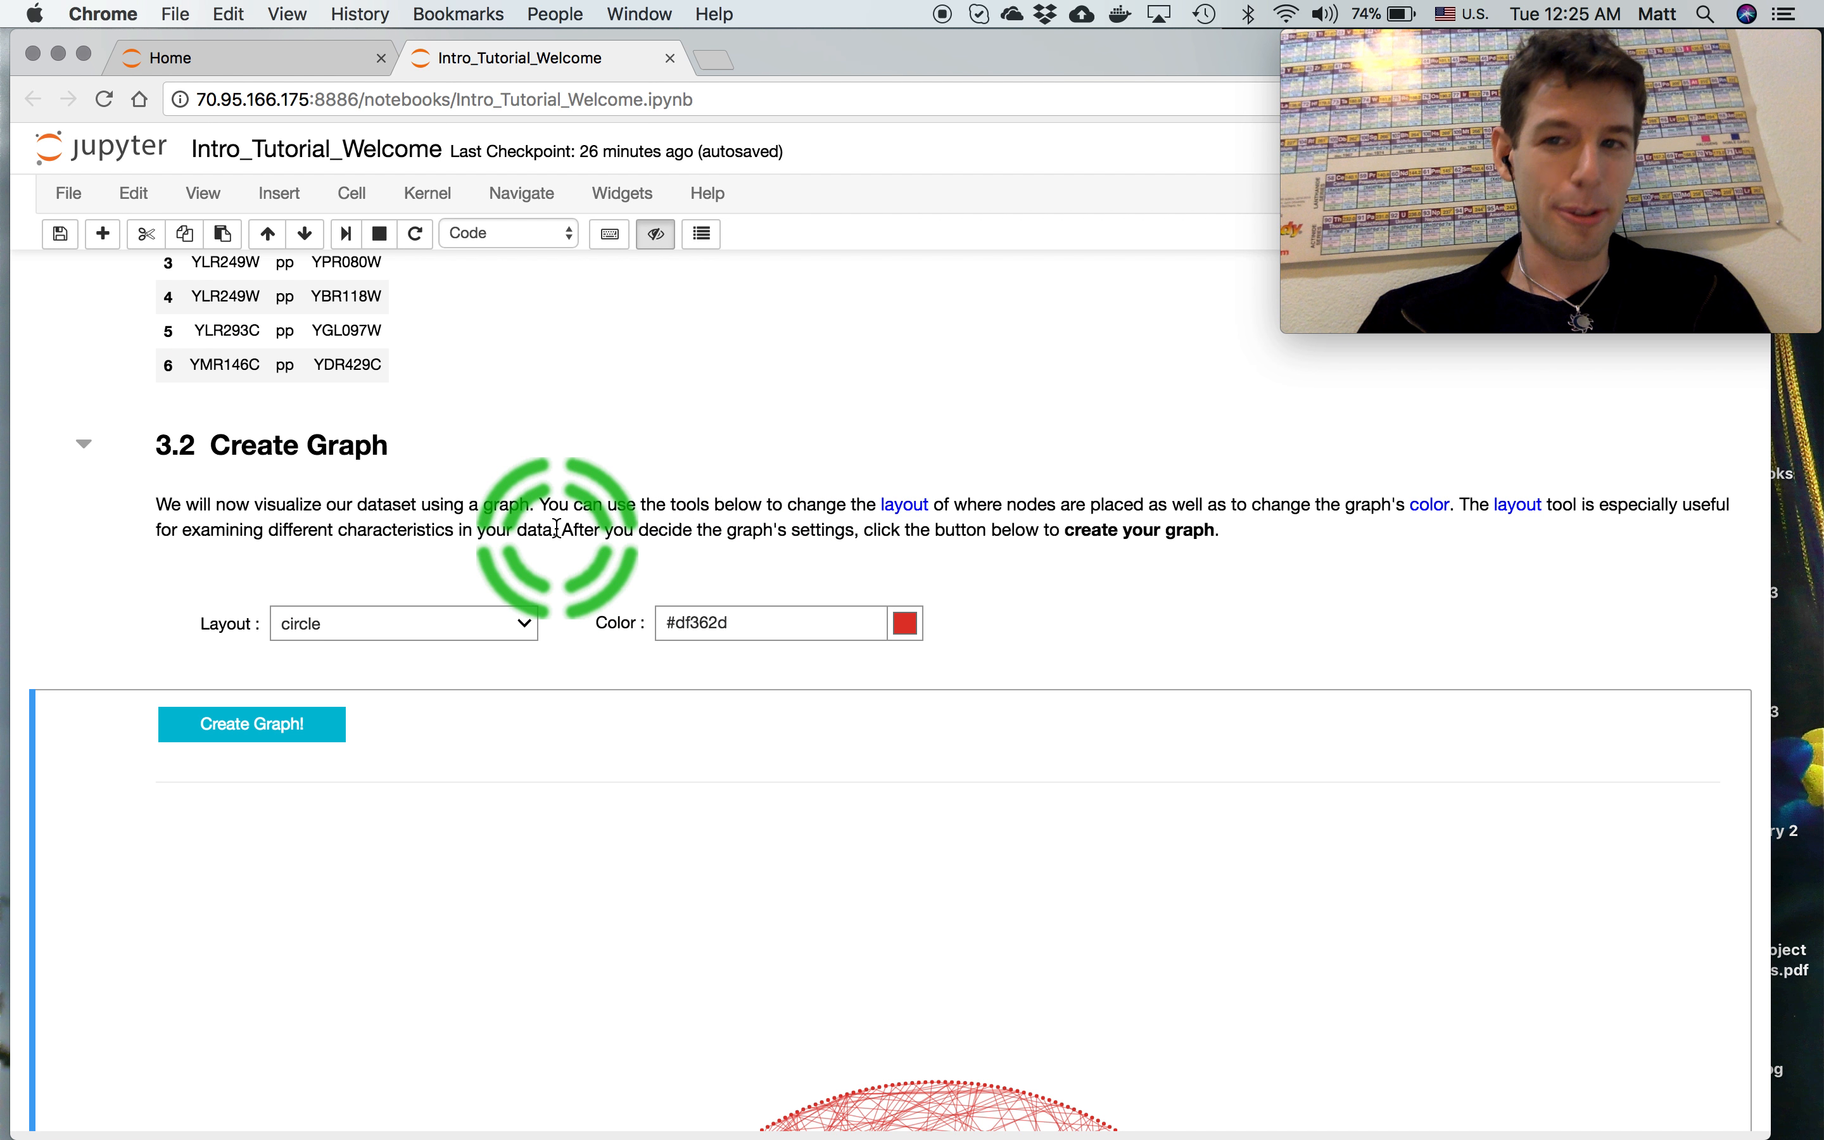
{"action": "scroll", "coordinate": [490, 543], "scroll_direction": "up", "scroll_amount": 7}
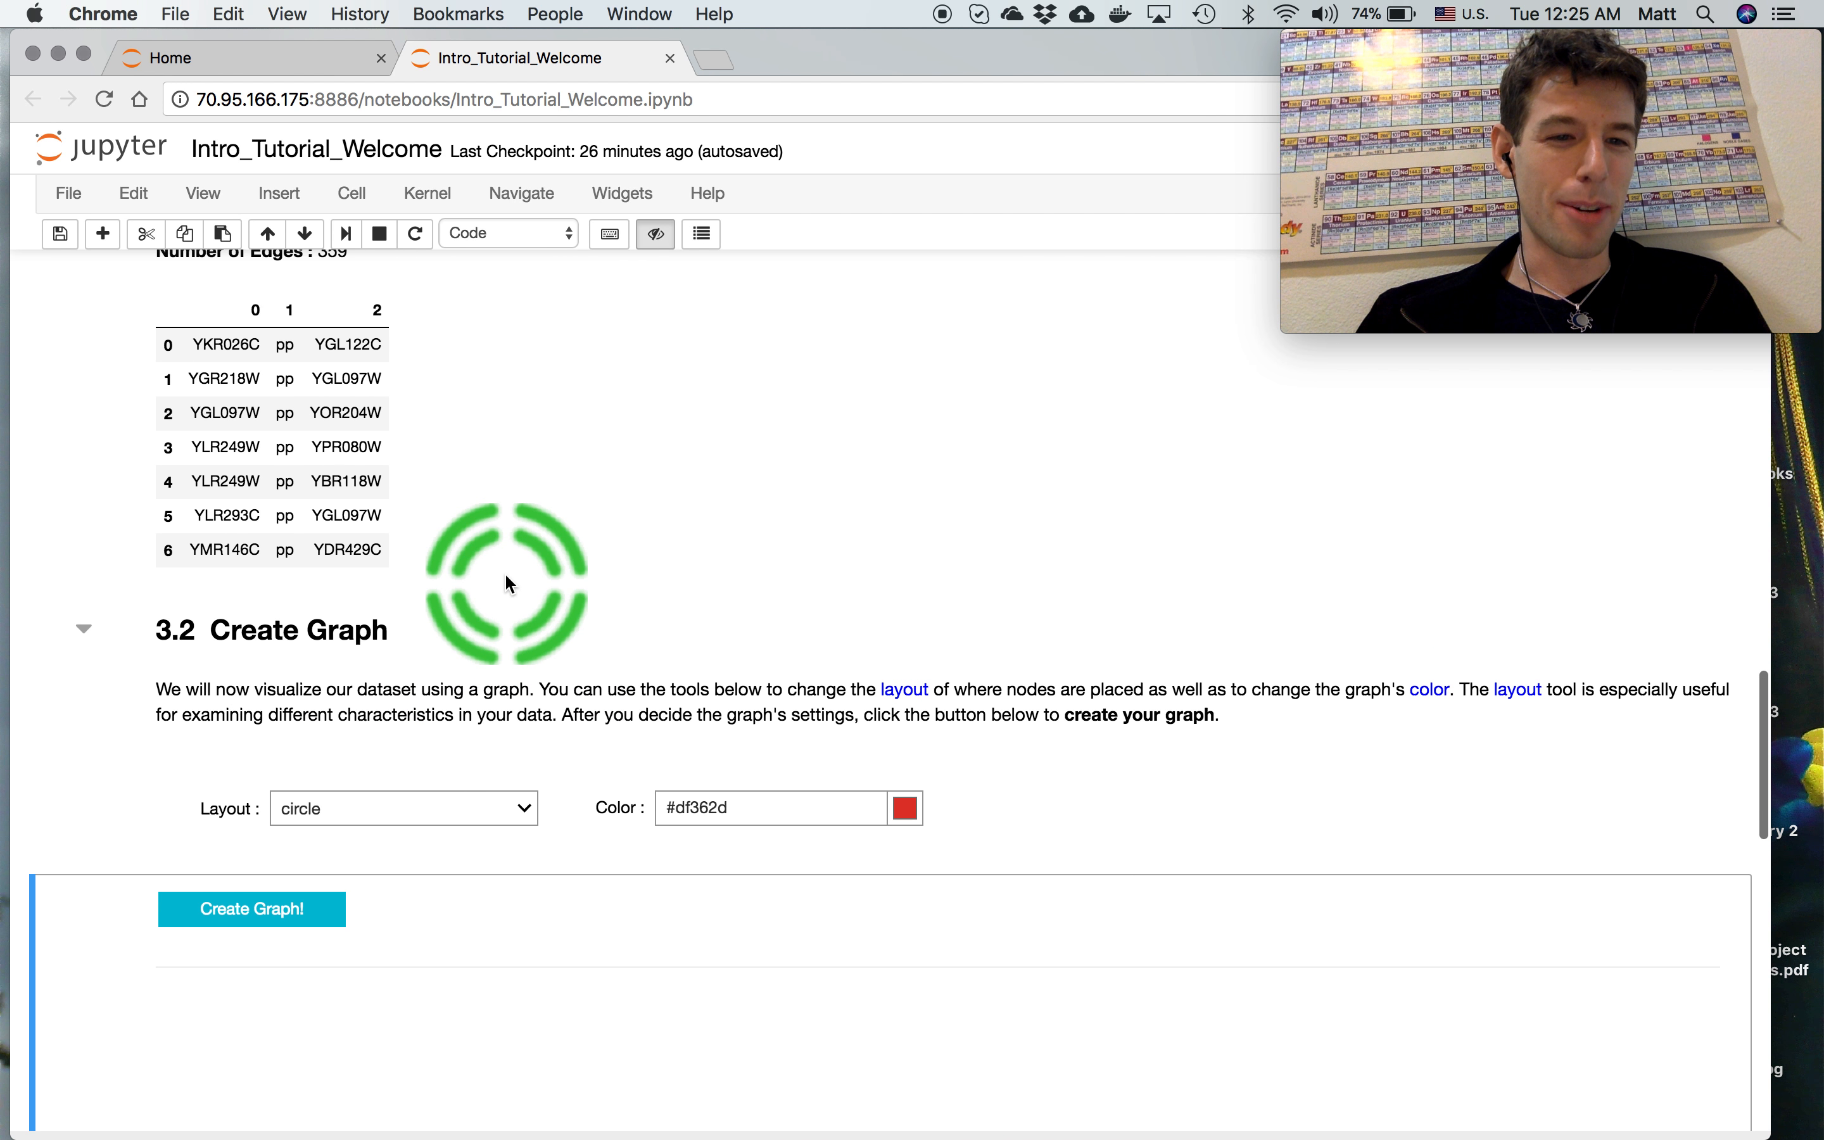
{"action": "scroll", "coordinate": [504, 571], "scroll_direction": "up", "scroll_amount": 14}
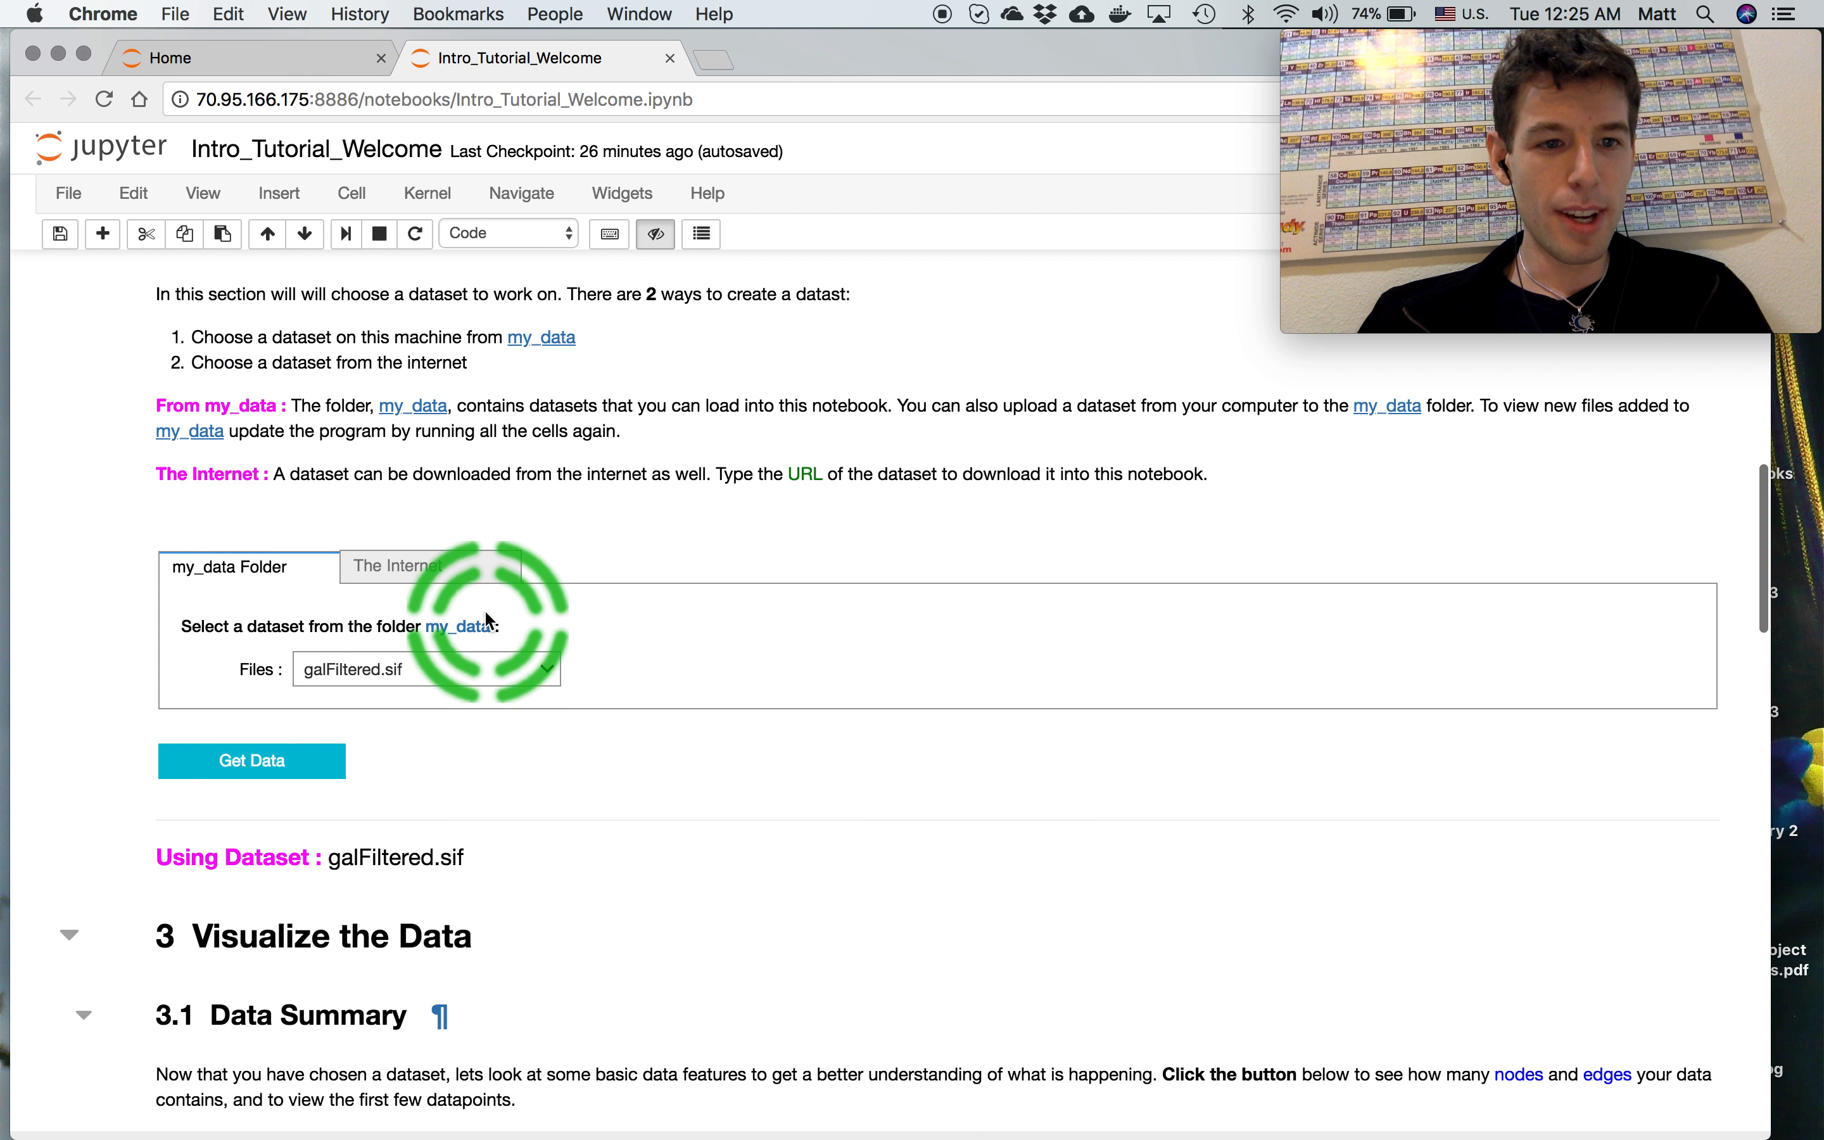
{"action": "scroll", "coordinate": [472, 502], "scroll_direction": "up", "scroll_amount": 10}
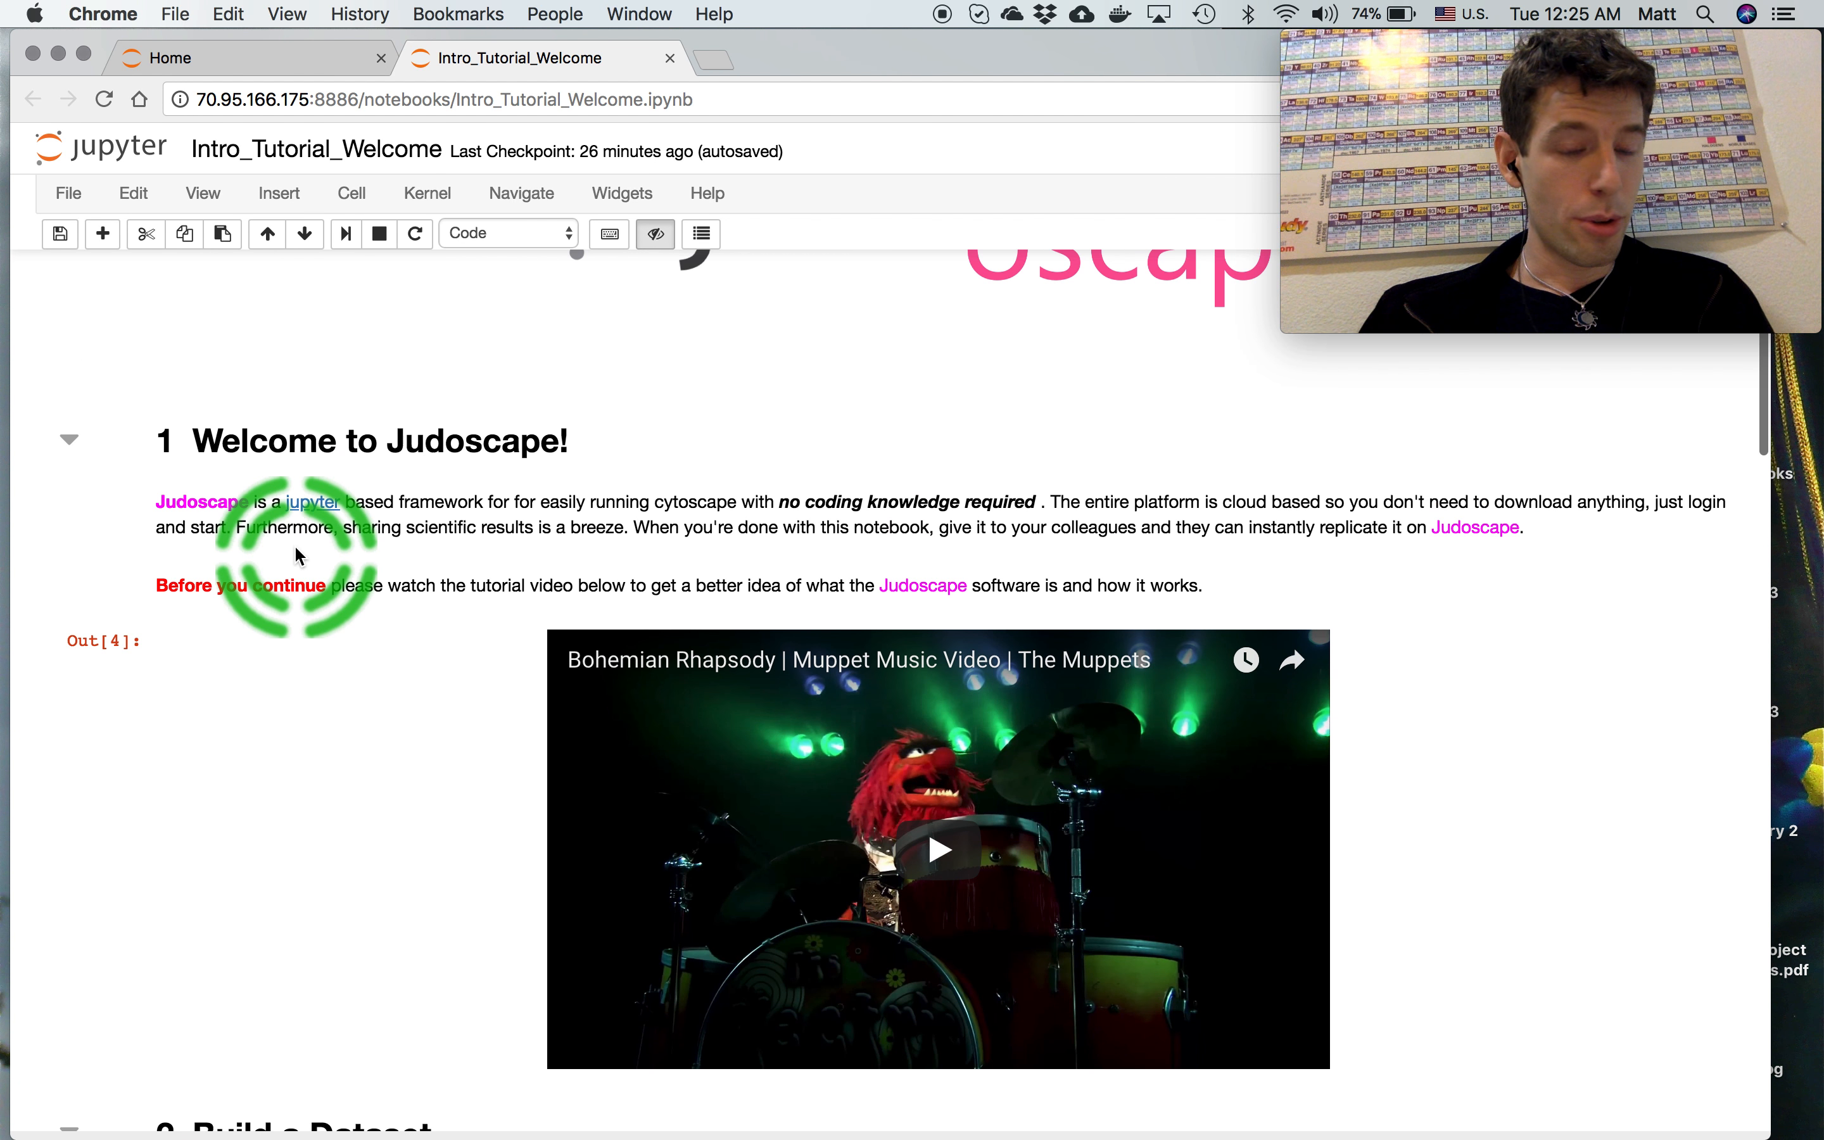
{"action": "scroll", "coordinate": [300, 555], "scroll_direction": "up", "scroll_amount": 4}
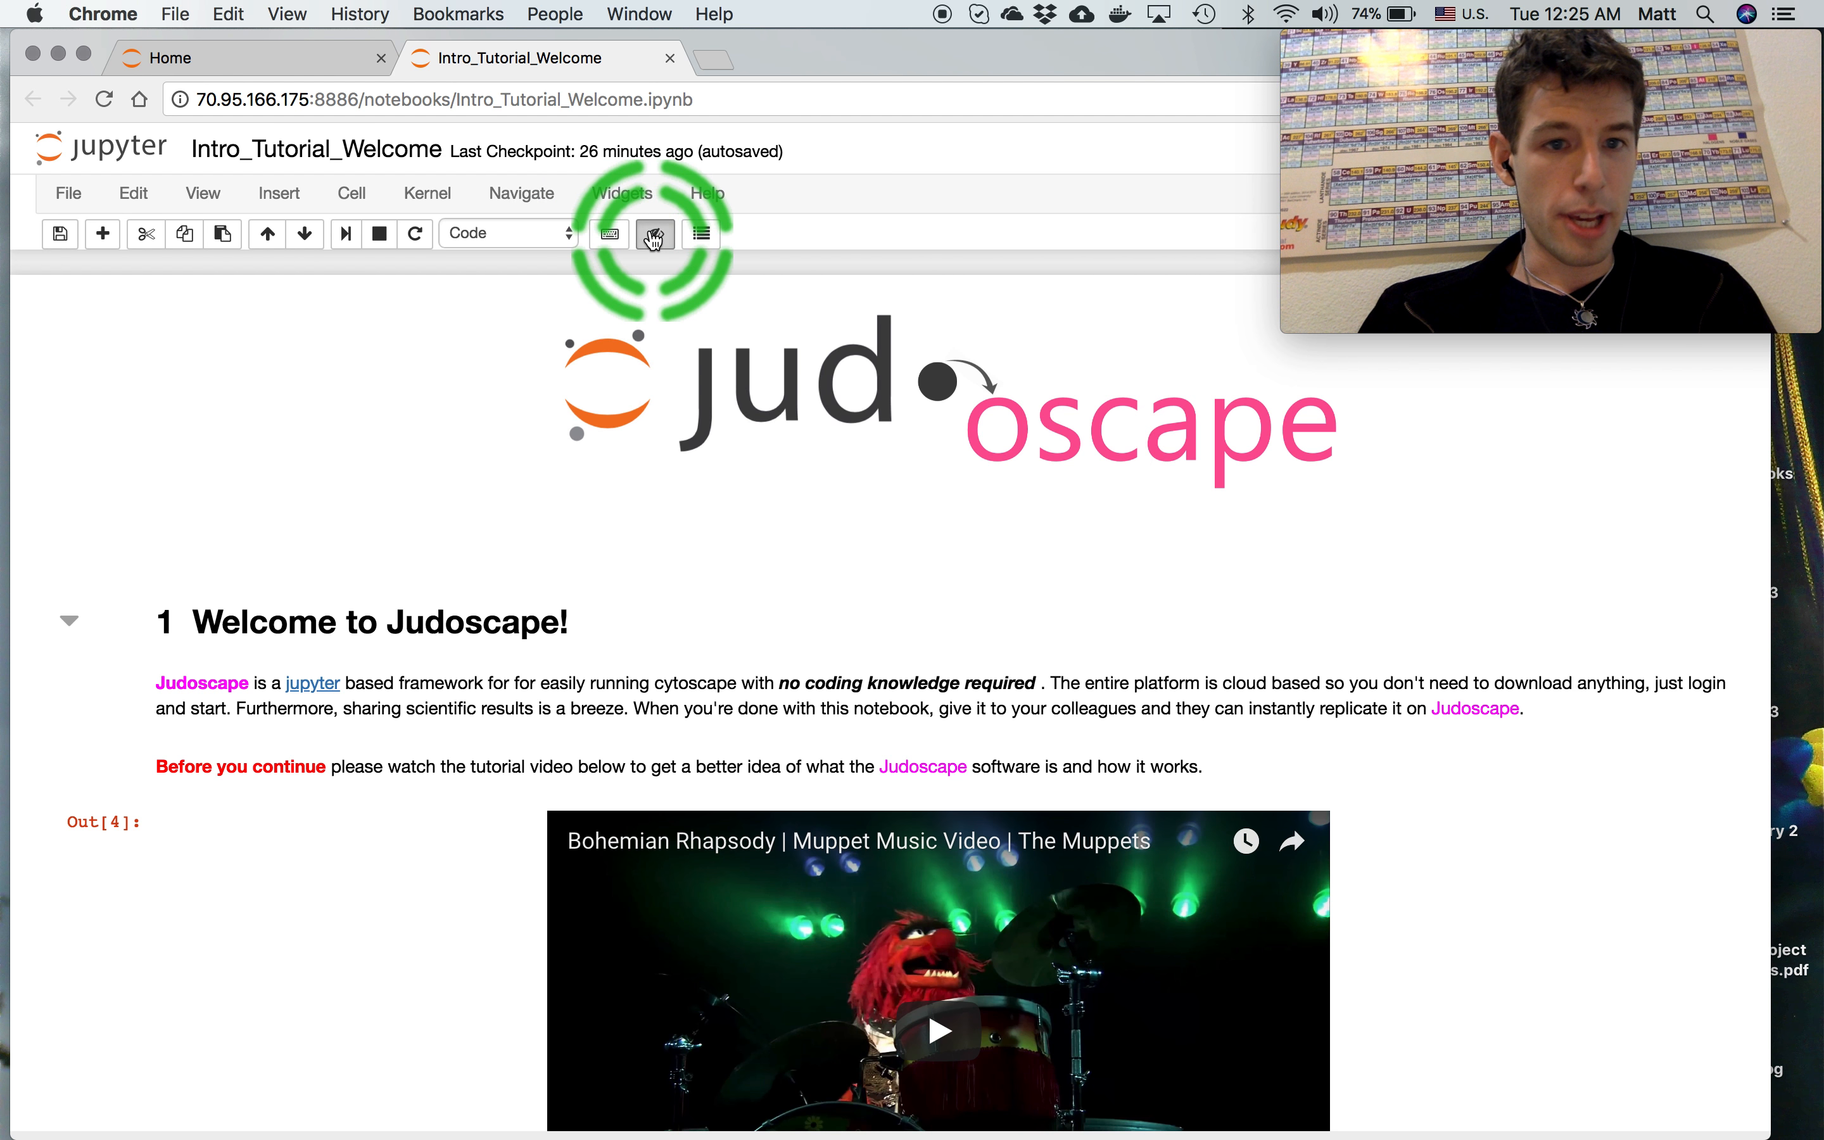
{"action": "left_click", "coordinate": [654, 237]}
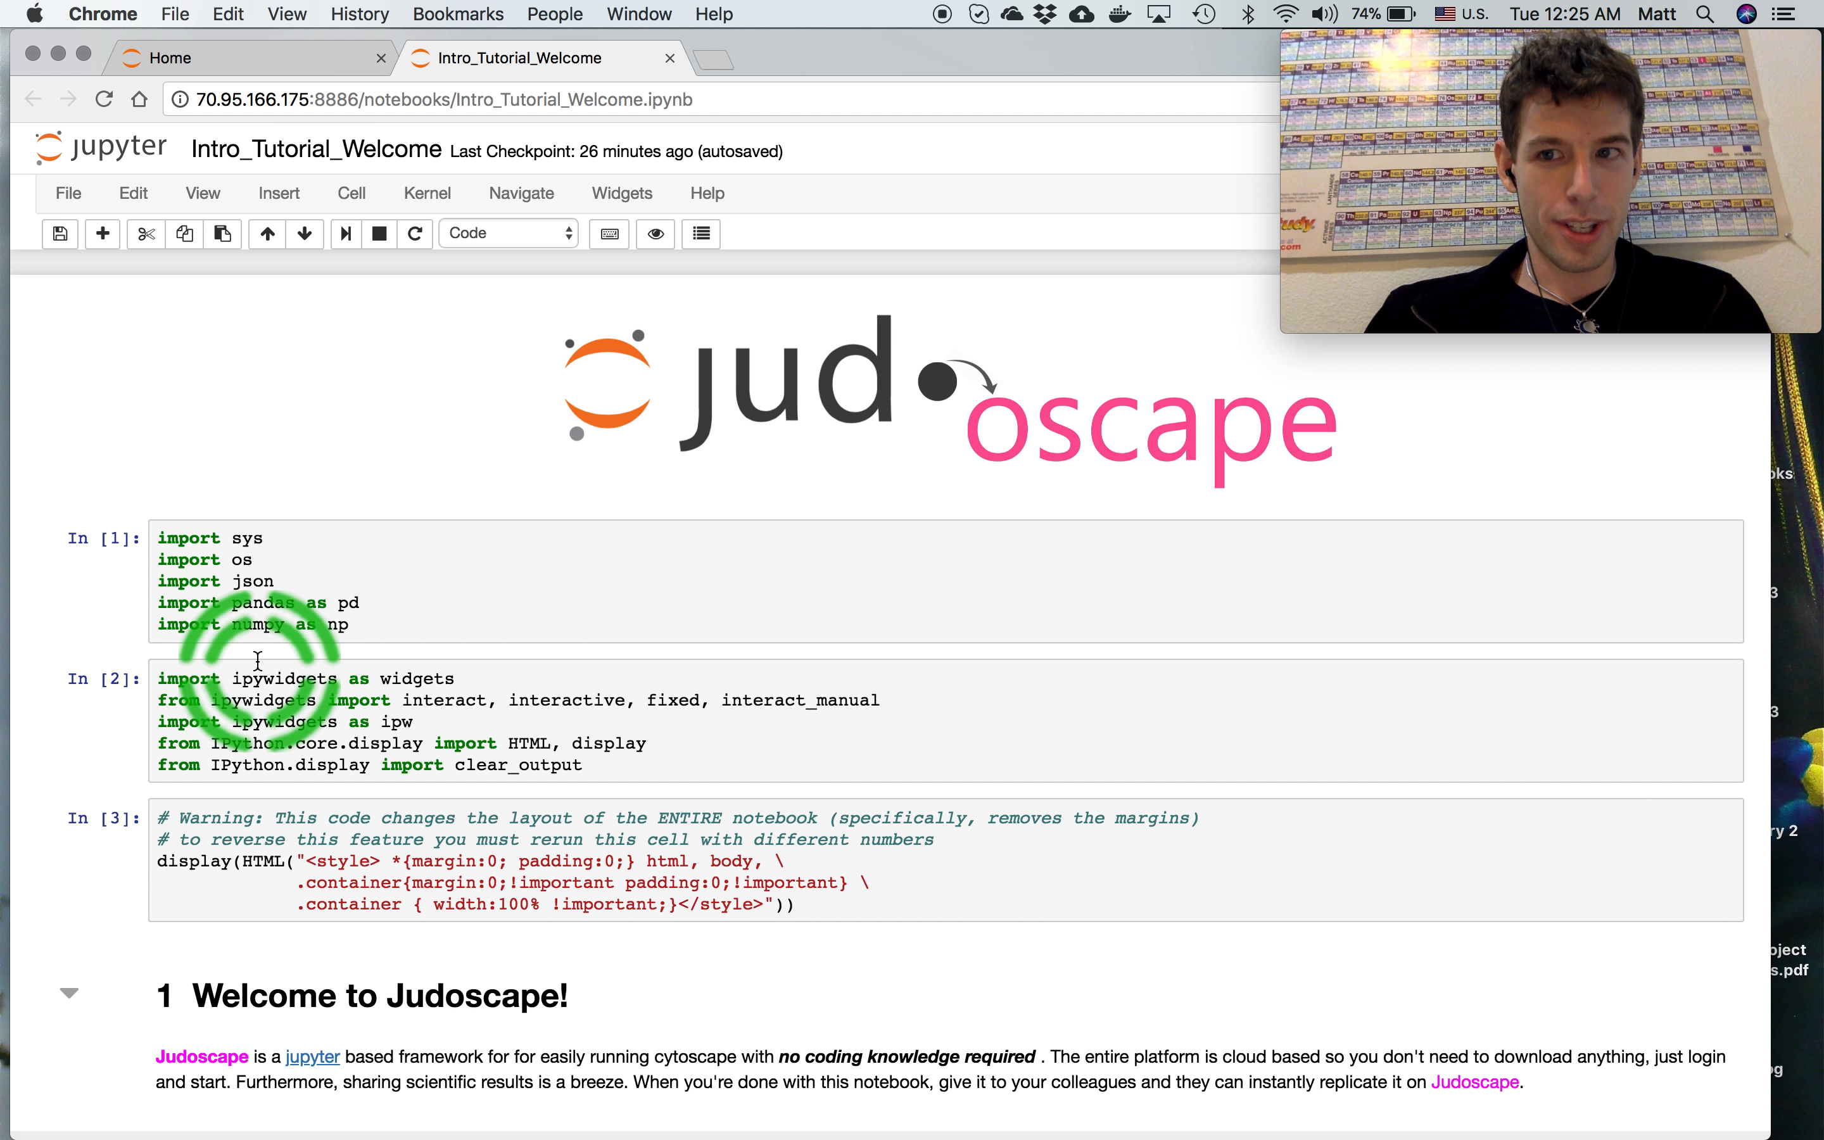
Read through the notebook's code, from the import cells to the dataset widgets and the Get Data function
{"action": "scroll", "coordinate": [258, 661], "scroll_direction": "down", "scroll_amount": 2}
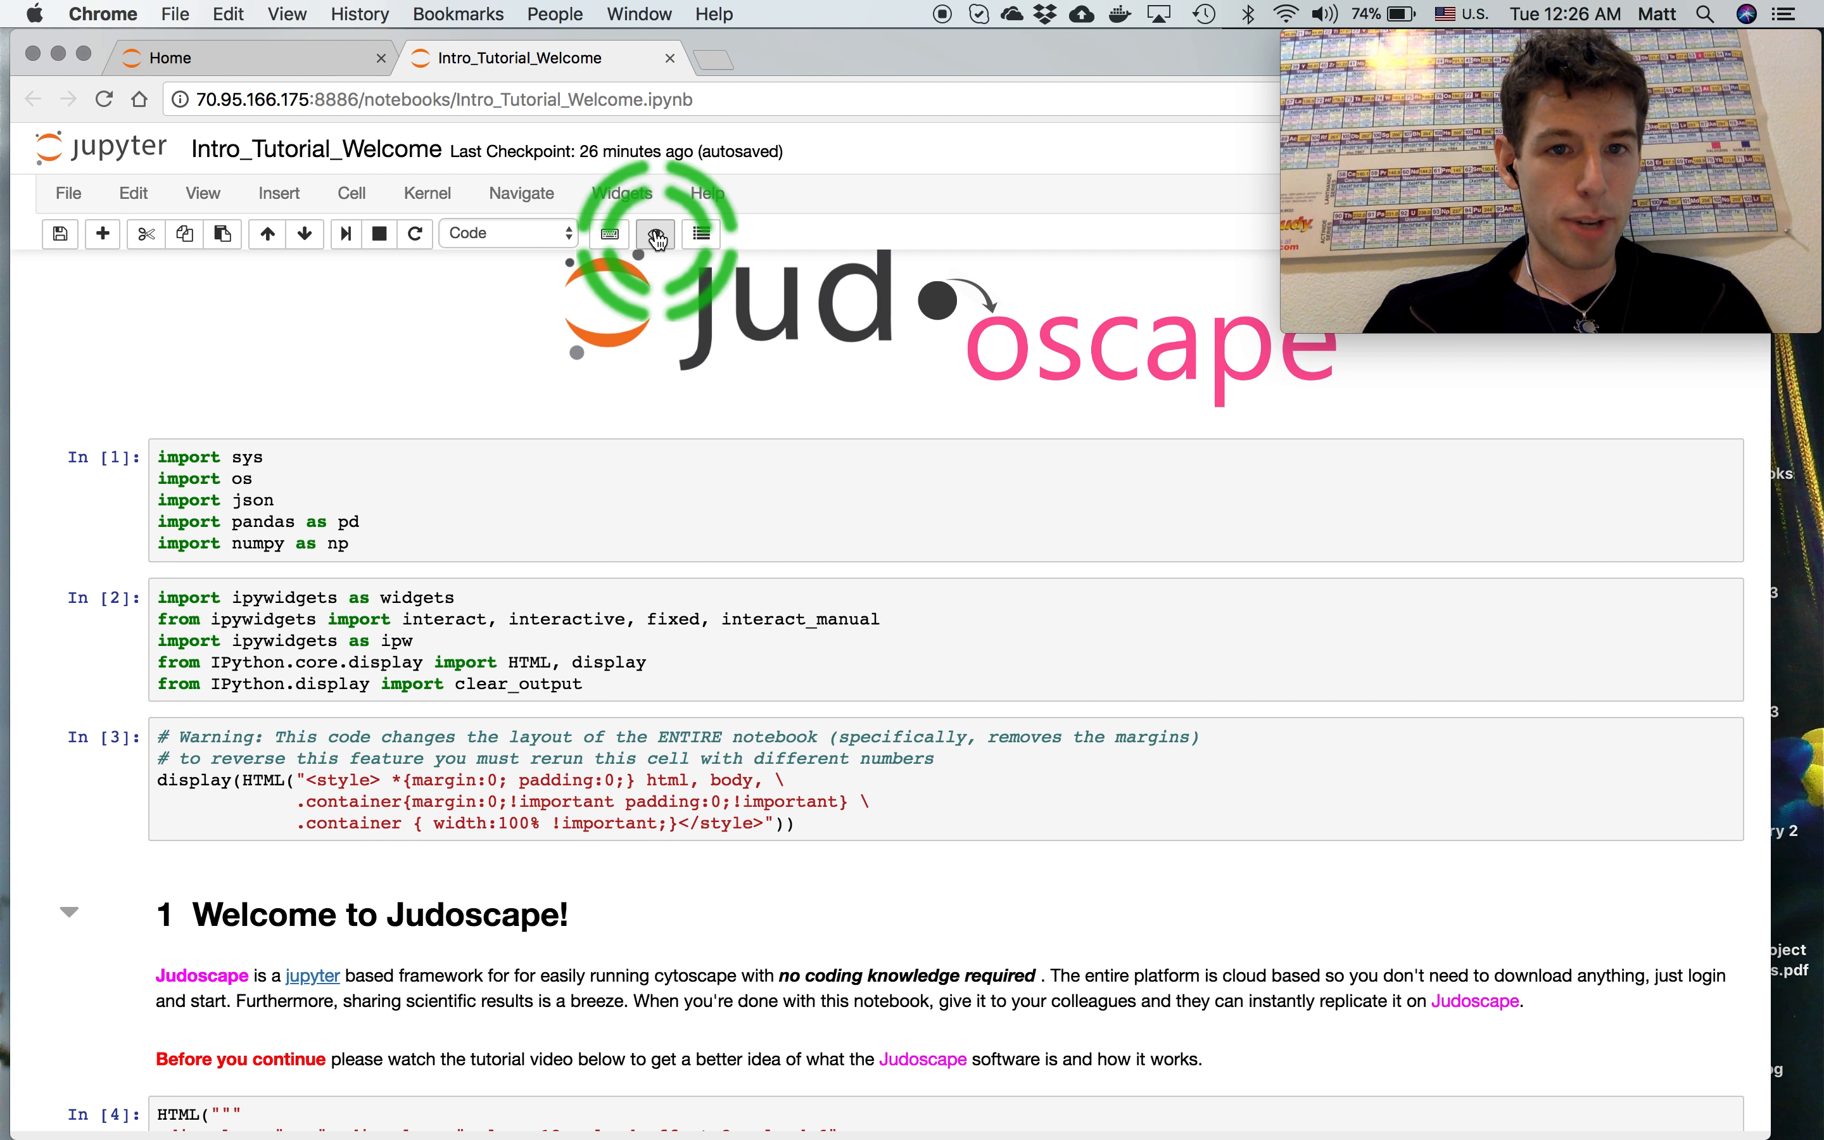
{"action": "scroll", "coordinate": [80, 626], "scroll_direction": "down", "scroll_amount": 1}
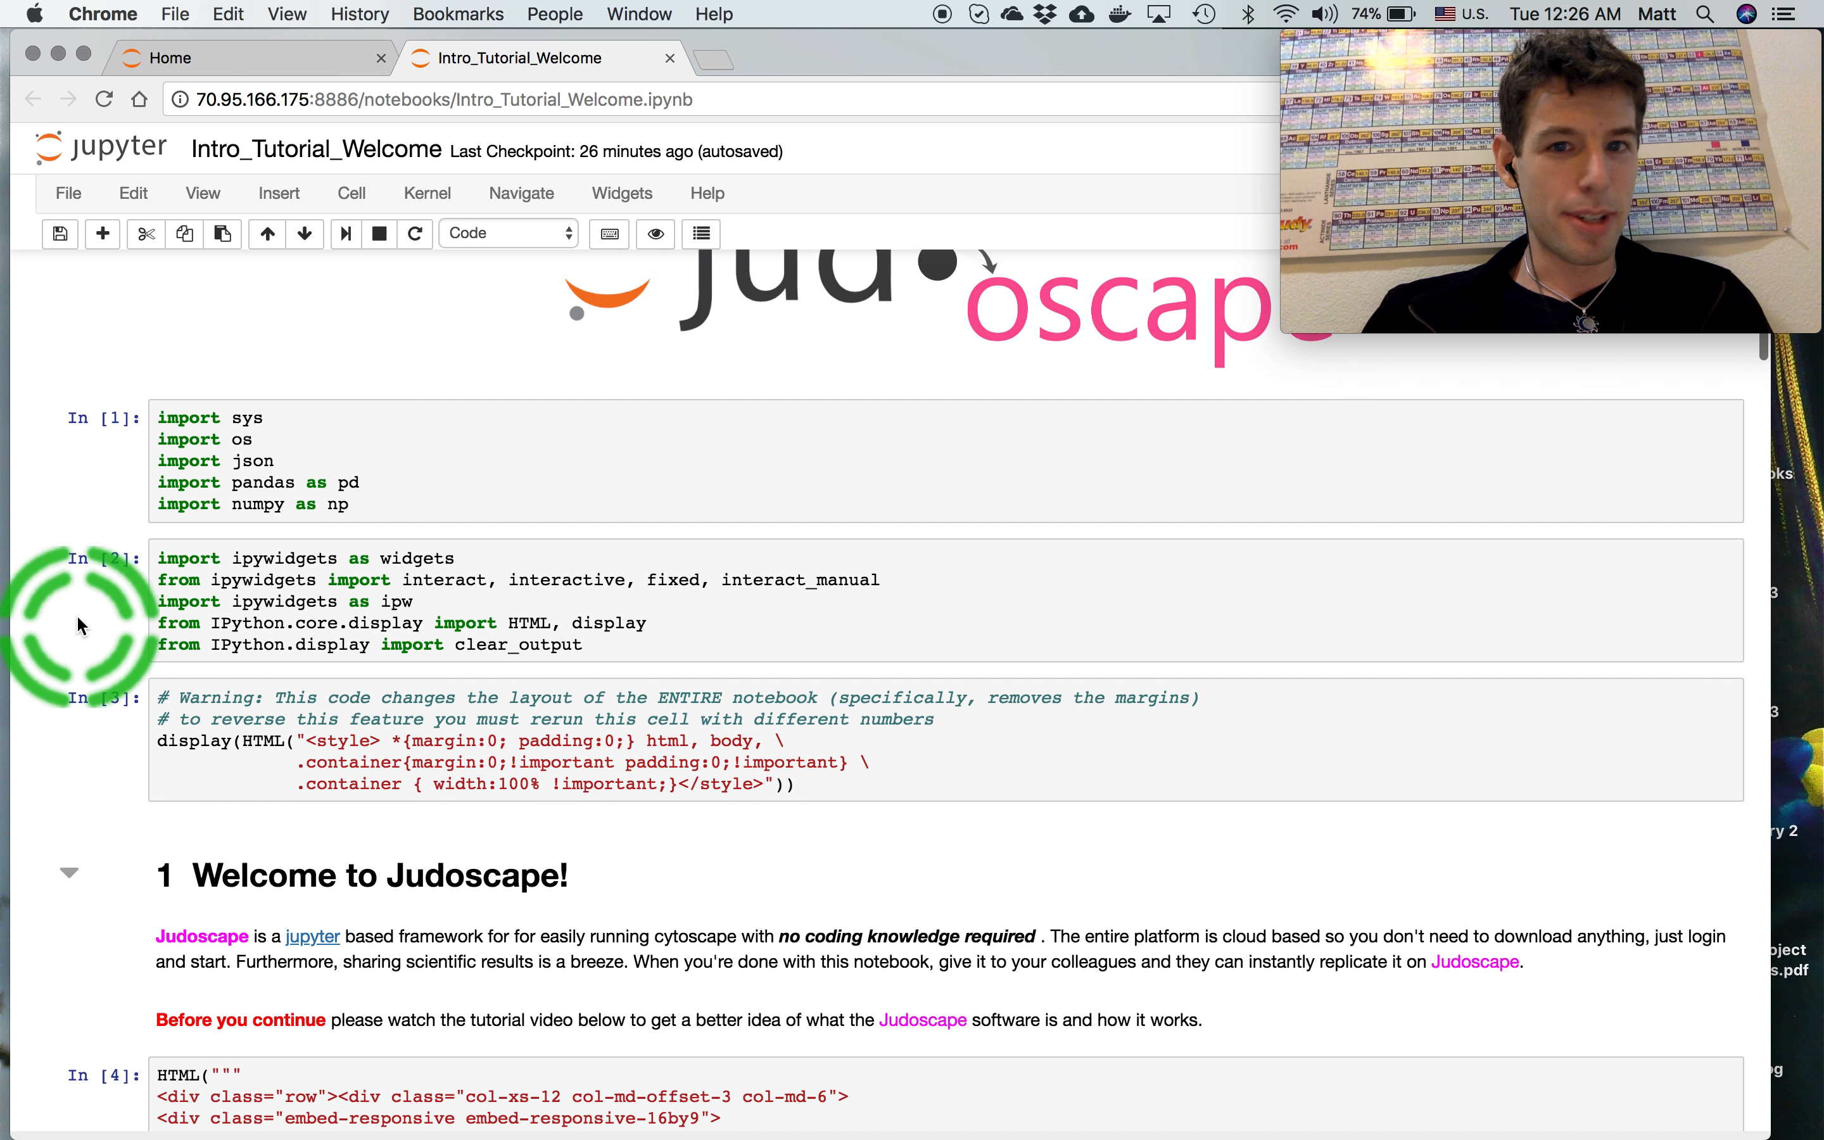
{"action": "scroll", "coordinate": [82, 625], "scroll_direction": "down", "scroll_amount": 4}
{"action": "scroll", "coordinate": [82, 626], "scroll_direction": "down", "scroll_amount": 10}
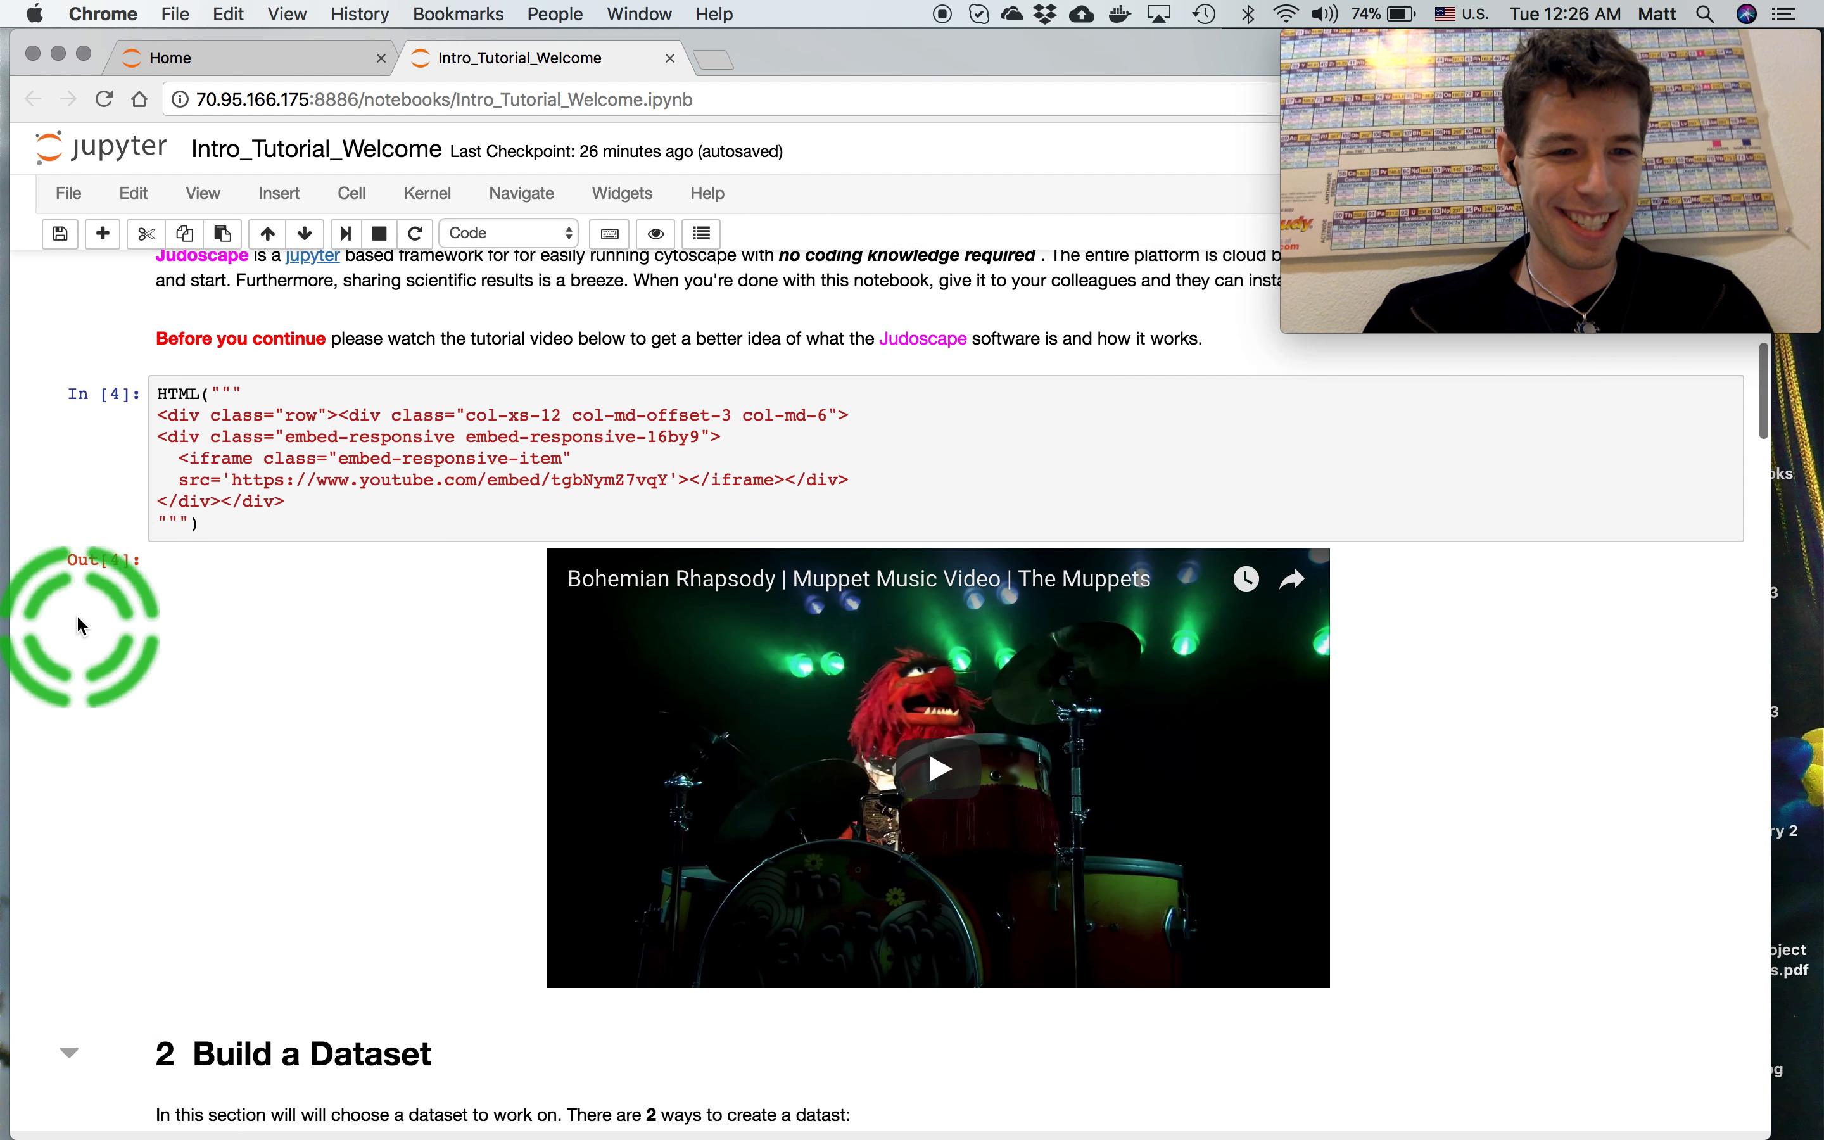
{"action": "scroll", "coordinate": [82, 625], "scroll_direction": "down", "scroll_amount": 15}
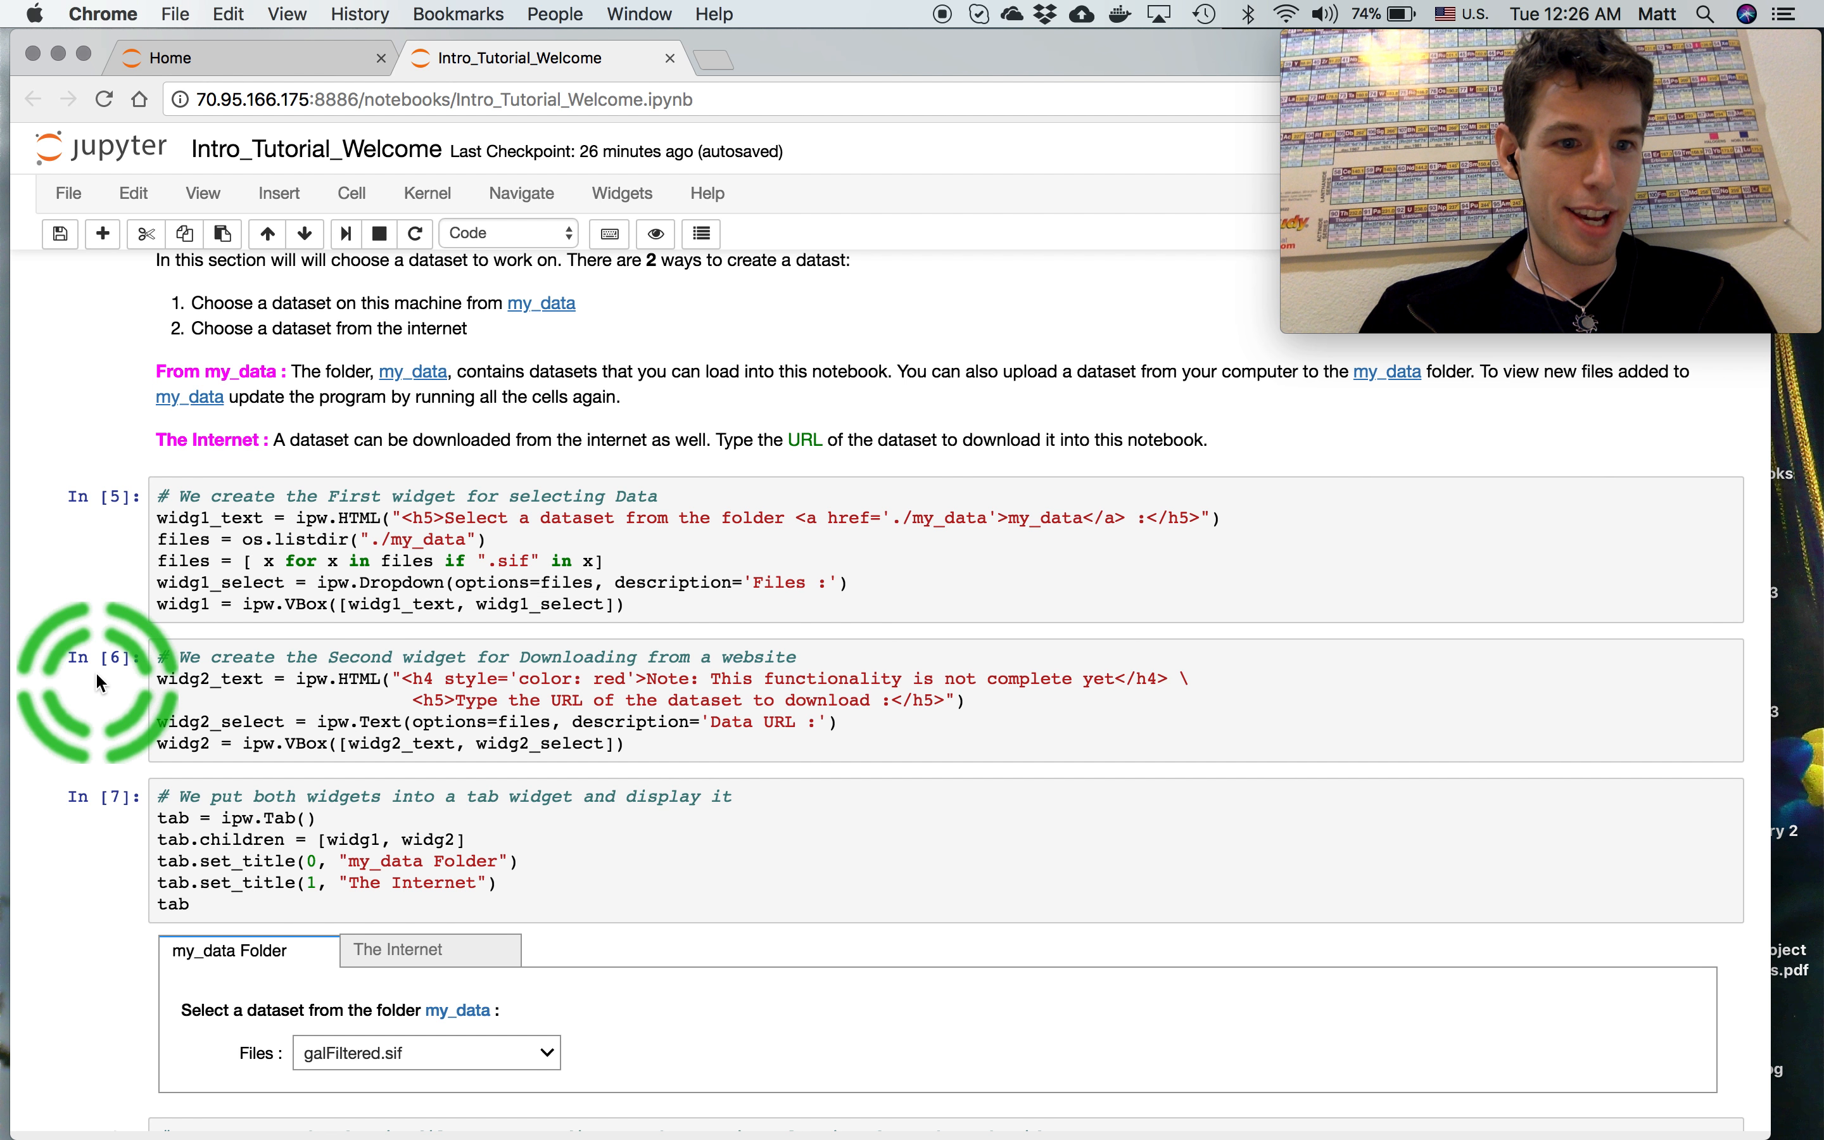
{"action": "scroll", "coordinate": [96, 671], "scroll_direction": "down", "scroll_amount": 1}
{"action": "scroll", "coordinate": [87, 704], "scroll_direction": "down", "scroll_amount": 5}
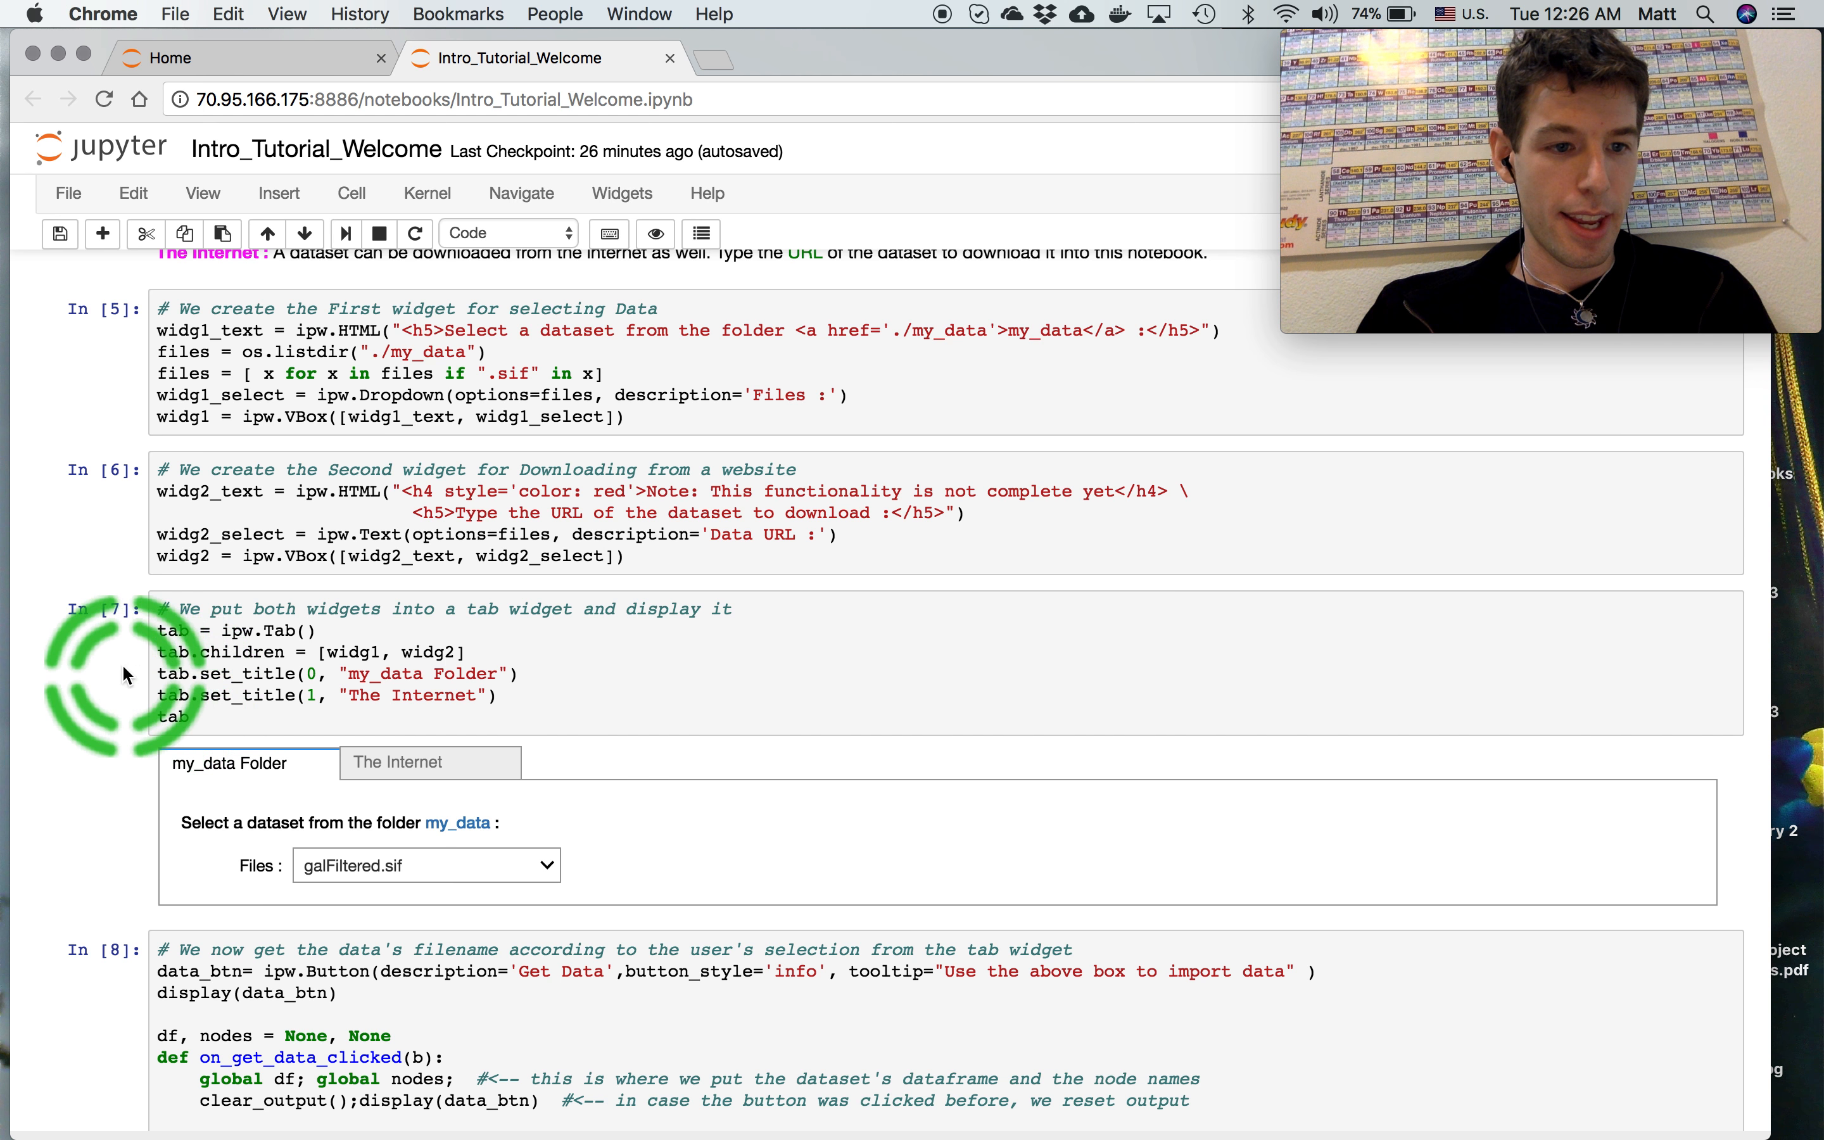
{"action": "scroll", "coordinate": [153, 674], "scroll_direction": "down", "scroll_amount": 1}
{"action": "scroll", "coordinate": [153, 675], "scroll_direction": "down", "scroll_amount": 5}
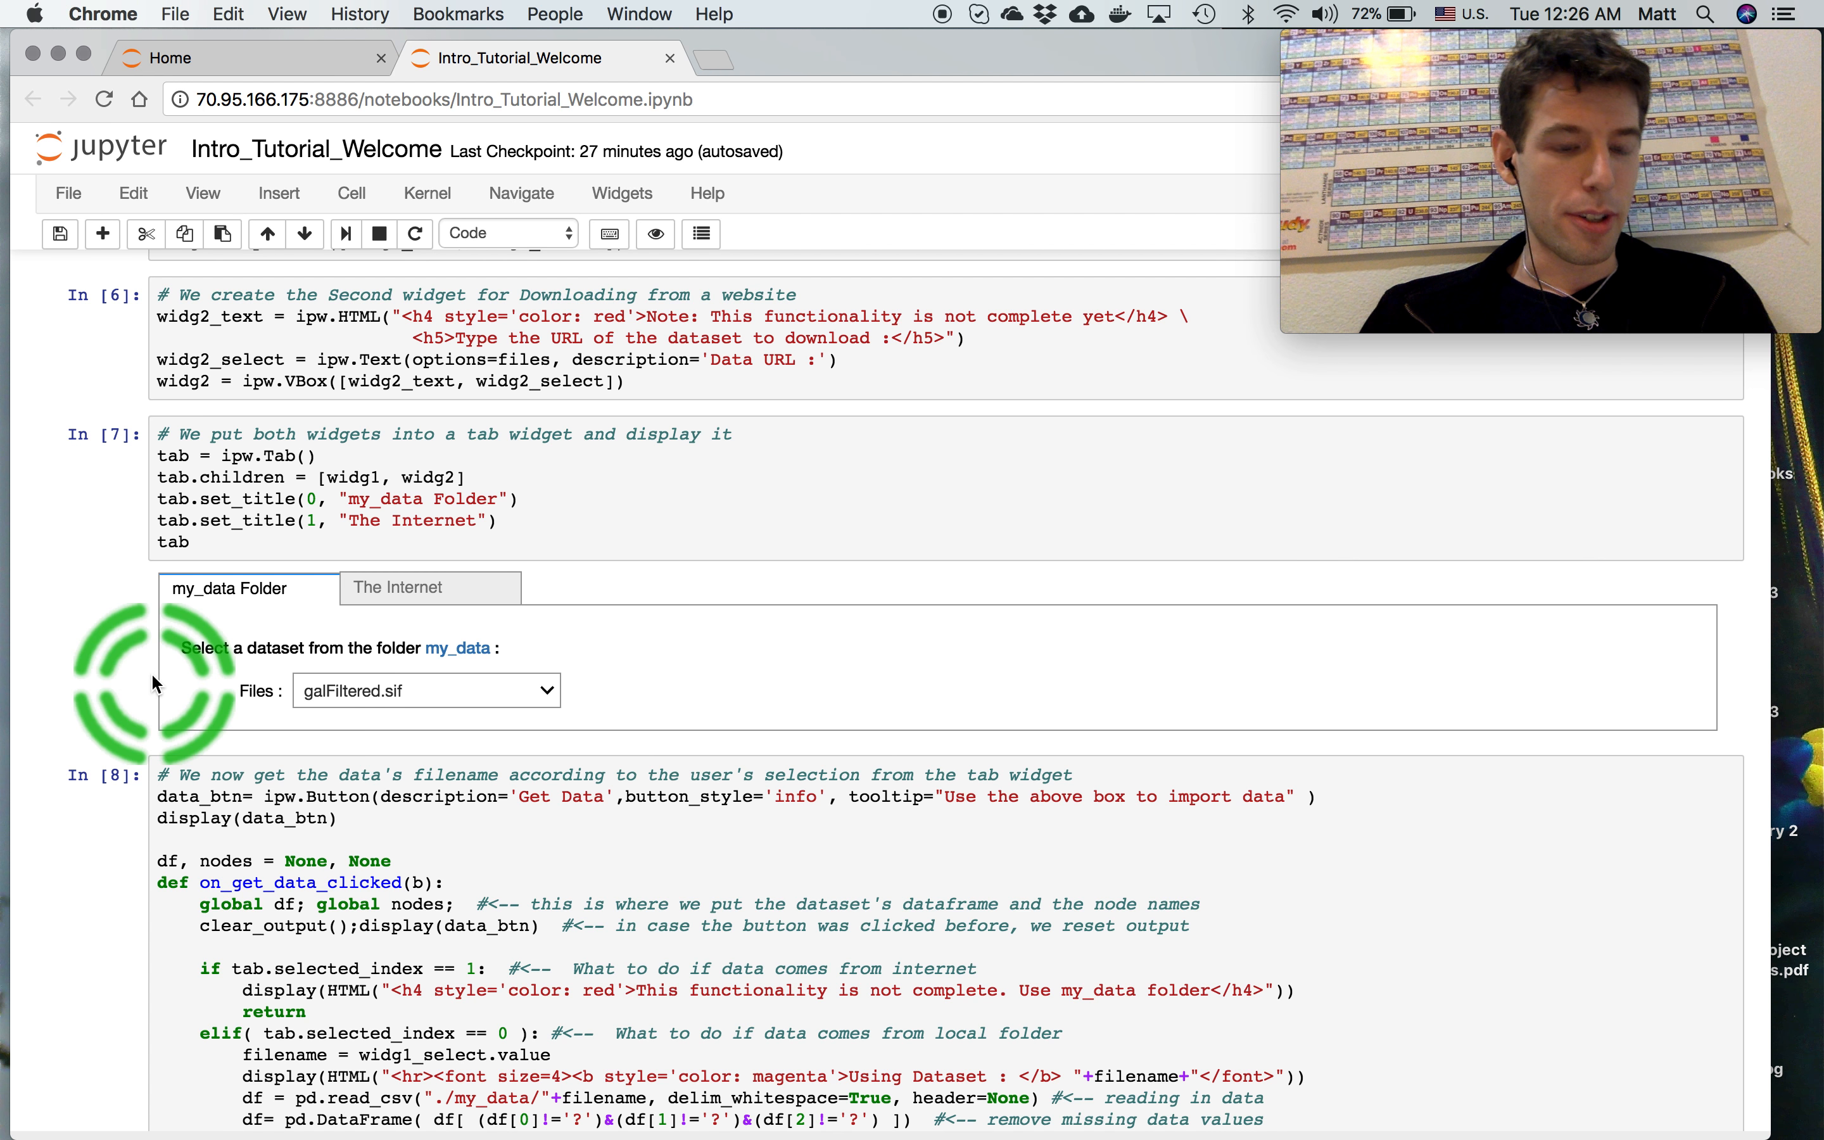
{"action": "scroll", "coordinate": [155, 684], "scroll_direction": "down", "scroll_amount": 13}
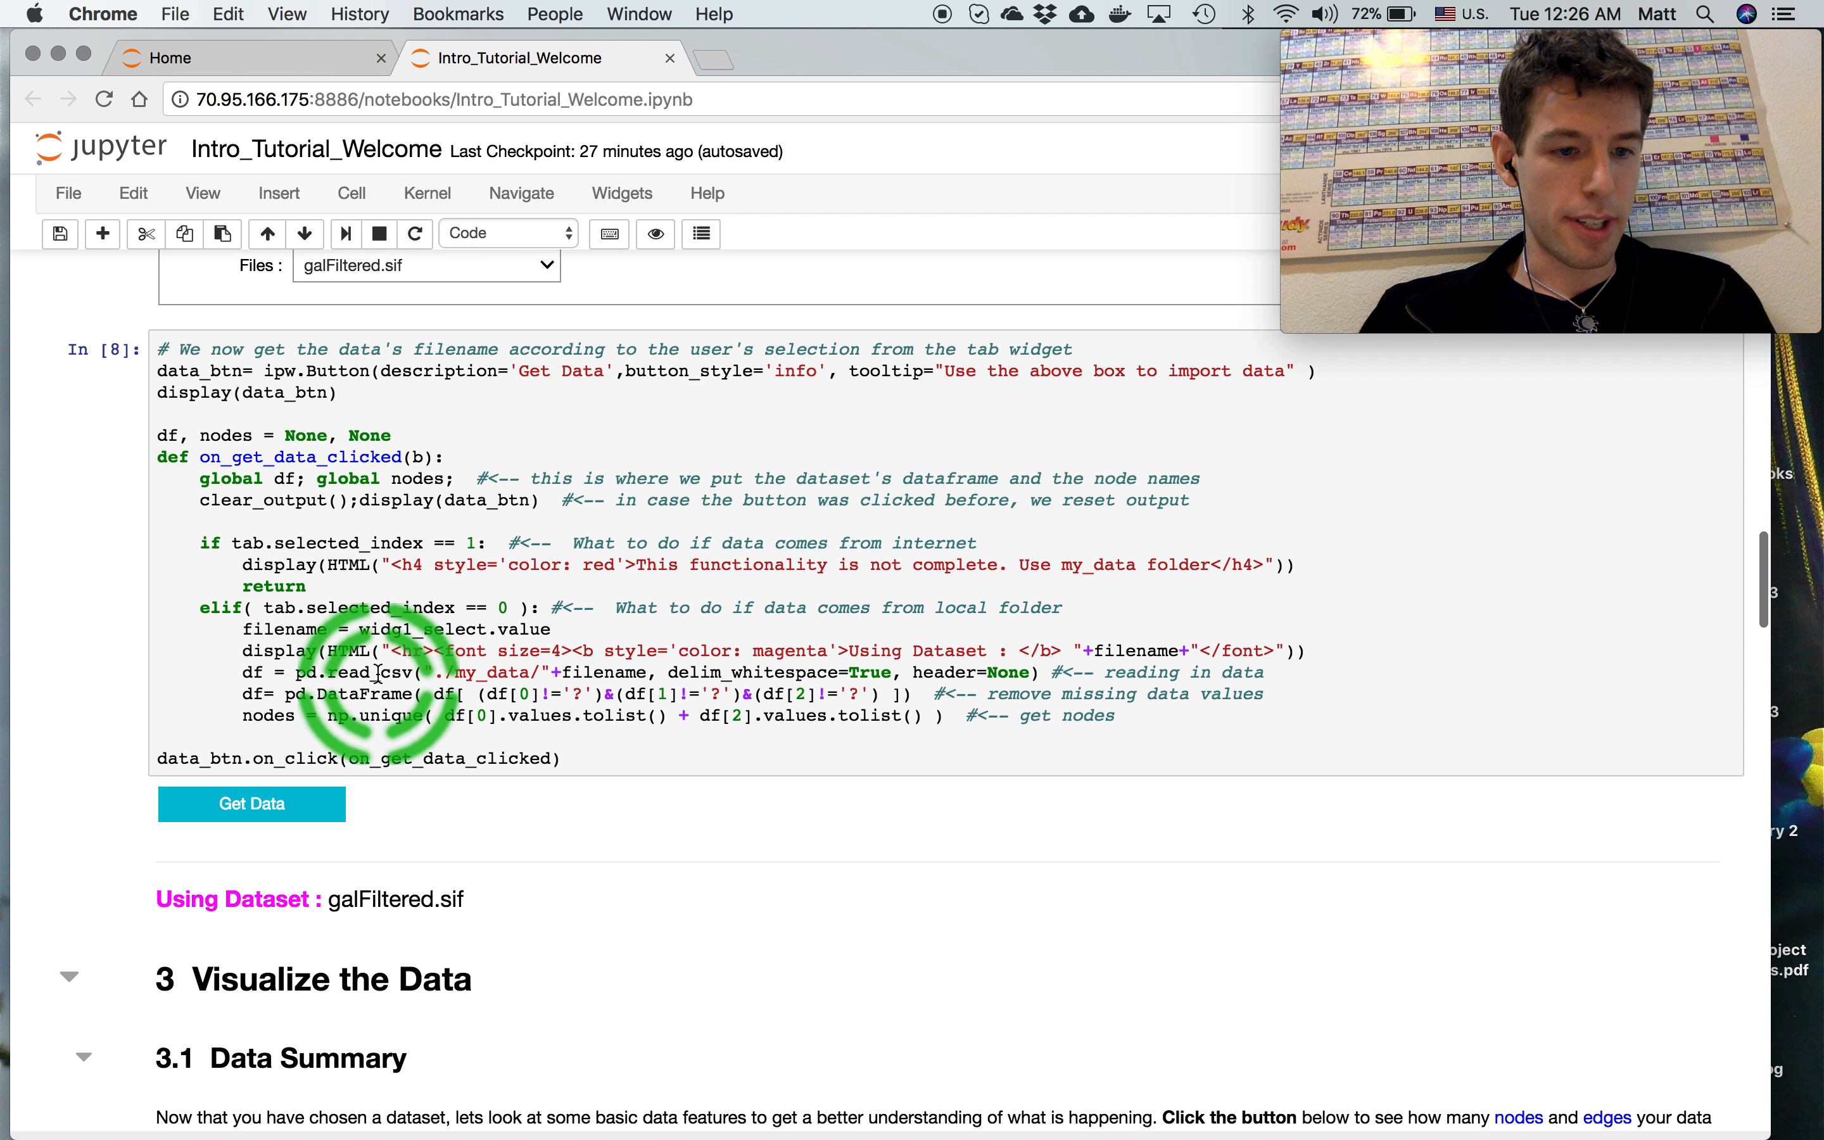
Read through the code cells from the dataset widgets and data summary function to the graph template, style helpers and settings widgets
{"action": "scroll", "coordinate": [378, 673], "scroll_direction": "down", "scroll_amount": 13}
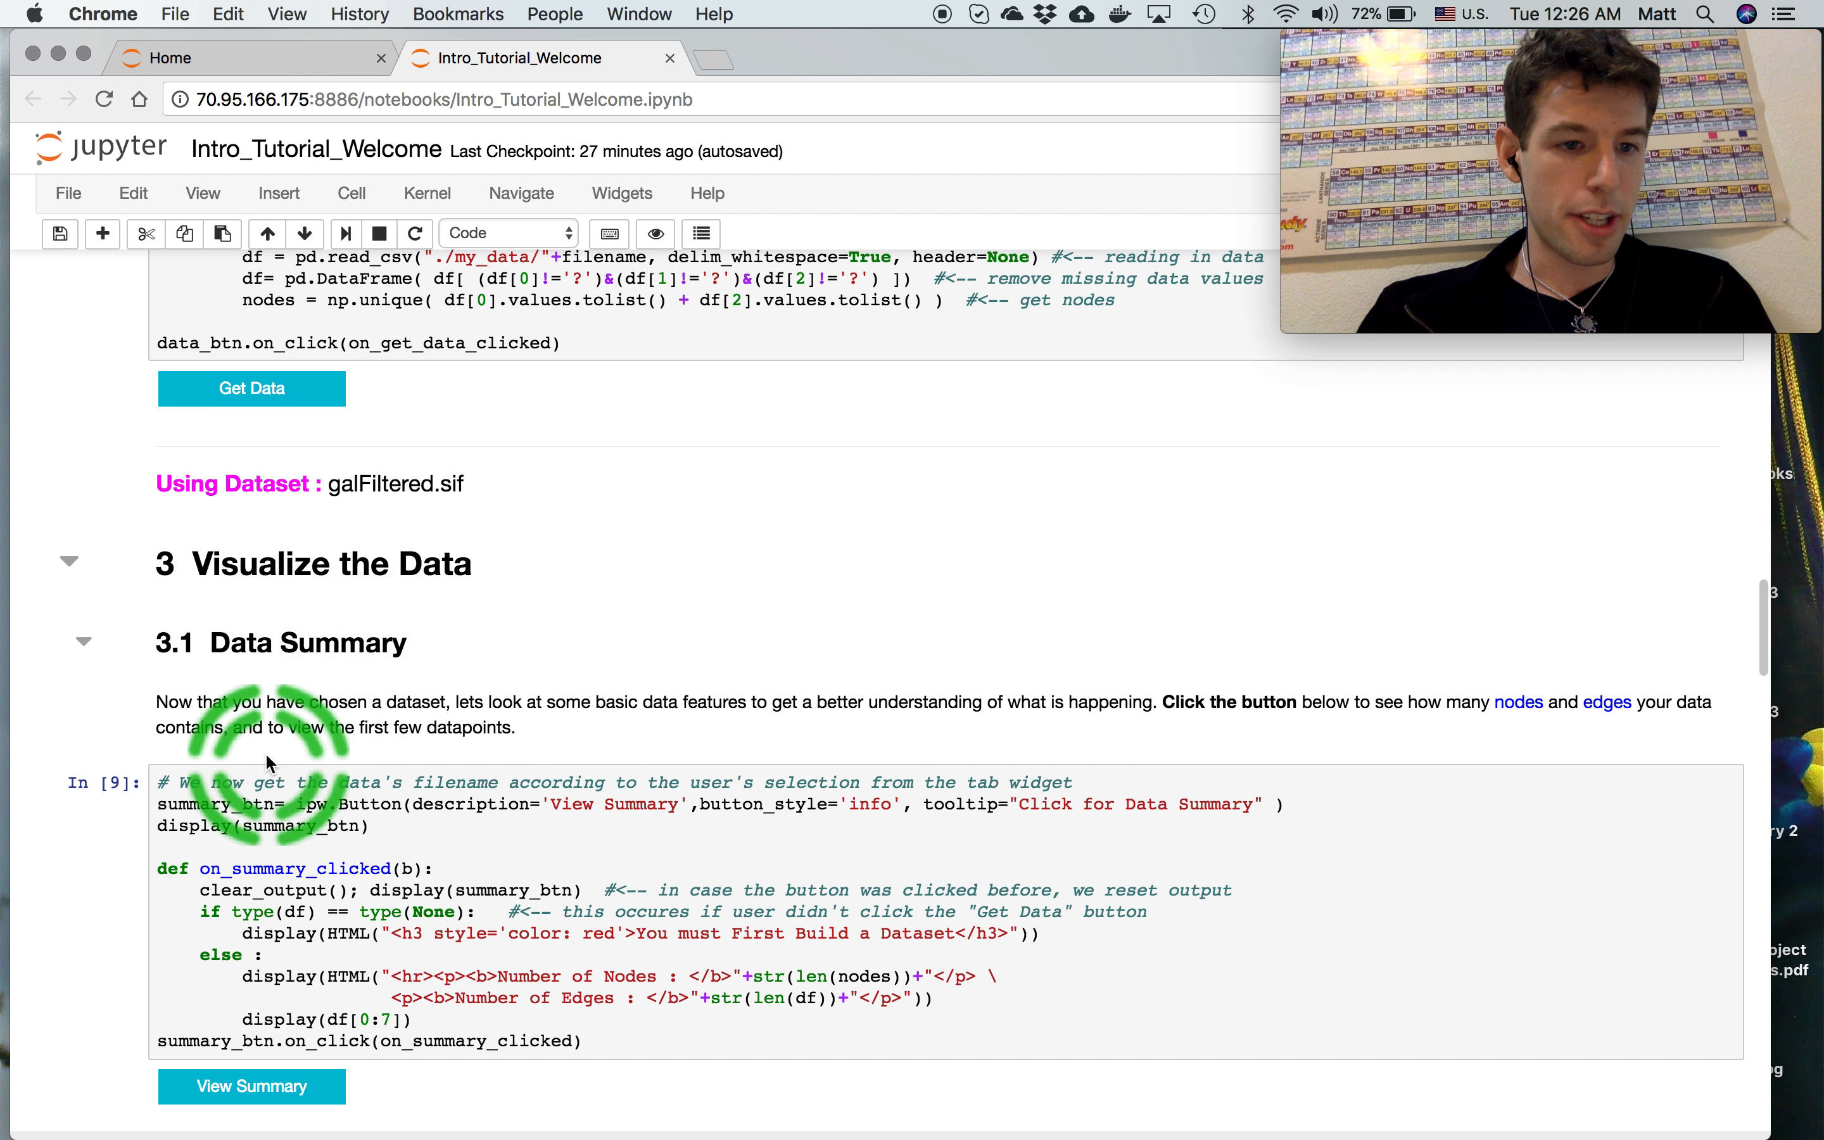
{"action": "scroll", "coordinate": [265, 752], "scroll_direction": "down", "scroll_amount": 17}
{"action": "scroll", "coordinate": [266, 754], "scroll_direction": "up", "scroll_amount": 16}
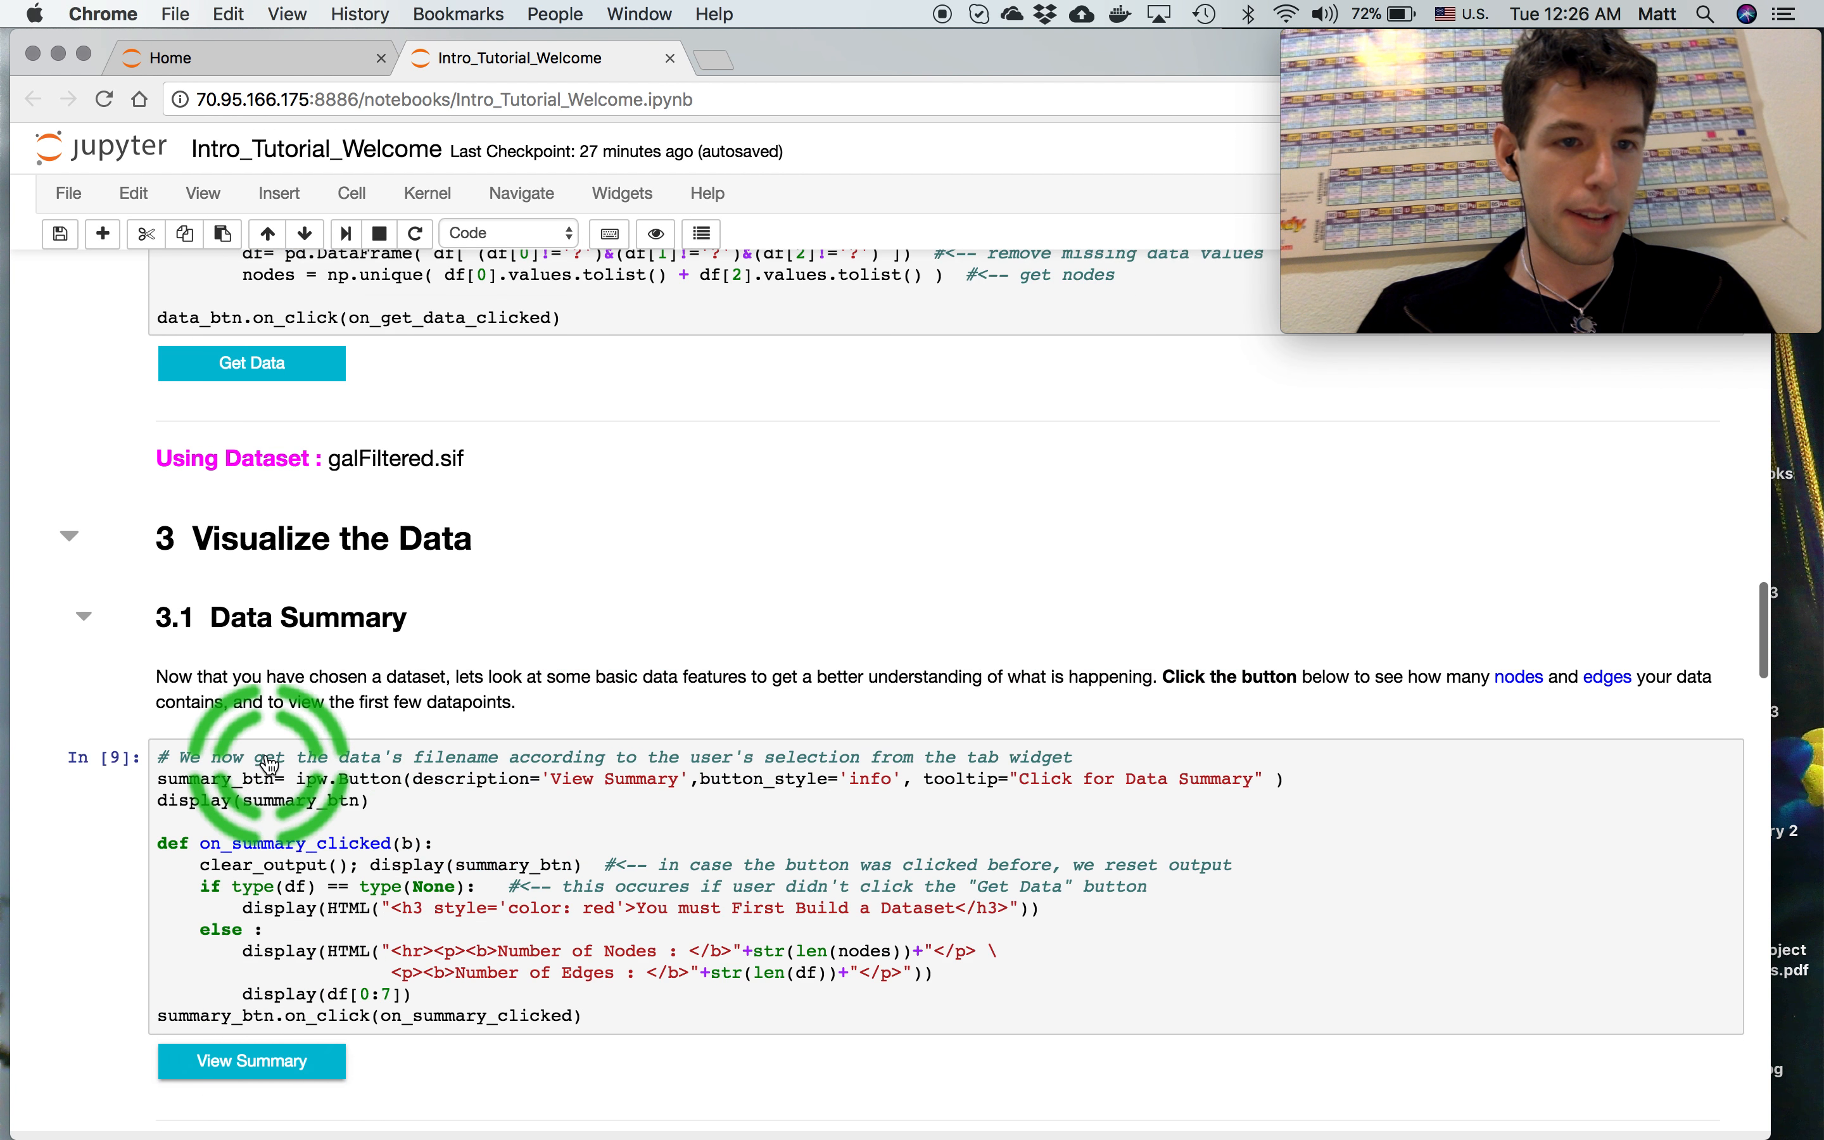
{"action": "scroll", "coordinate": [270, 763], "scroll_direction": "up", "scroll_amount": 20}
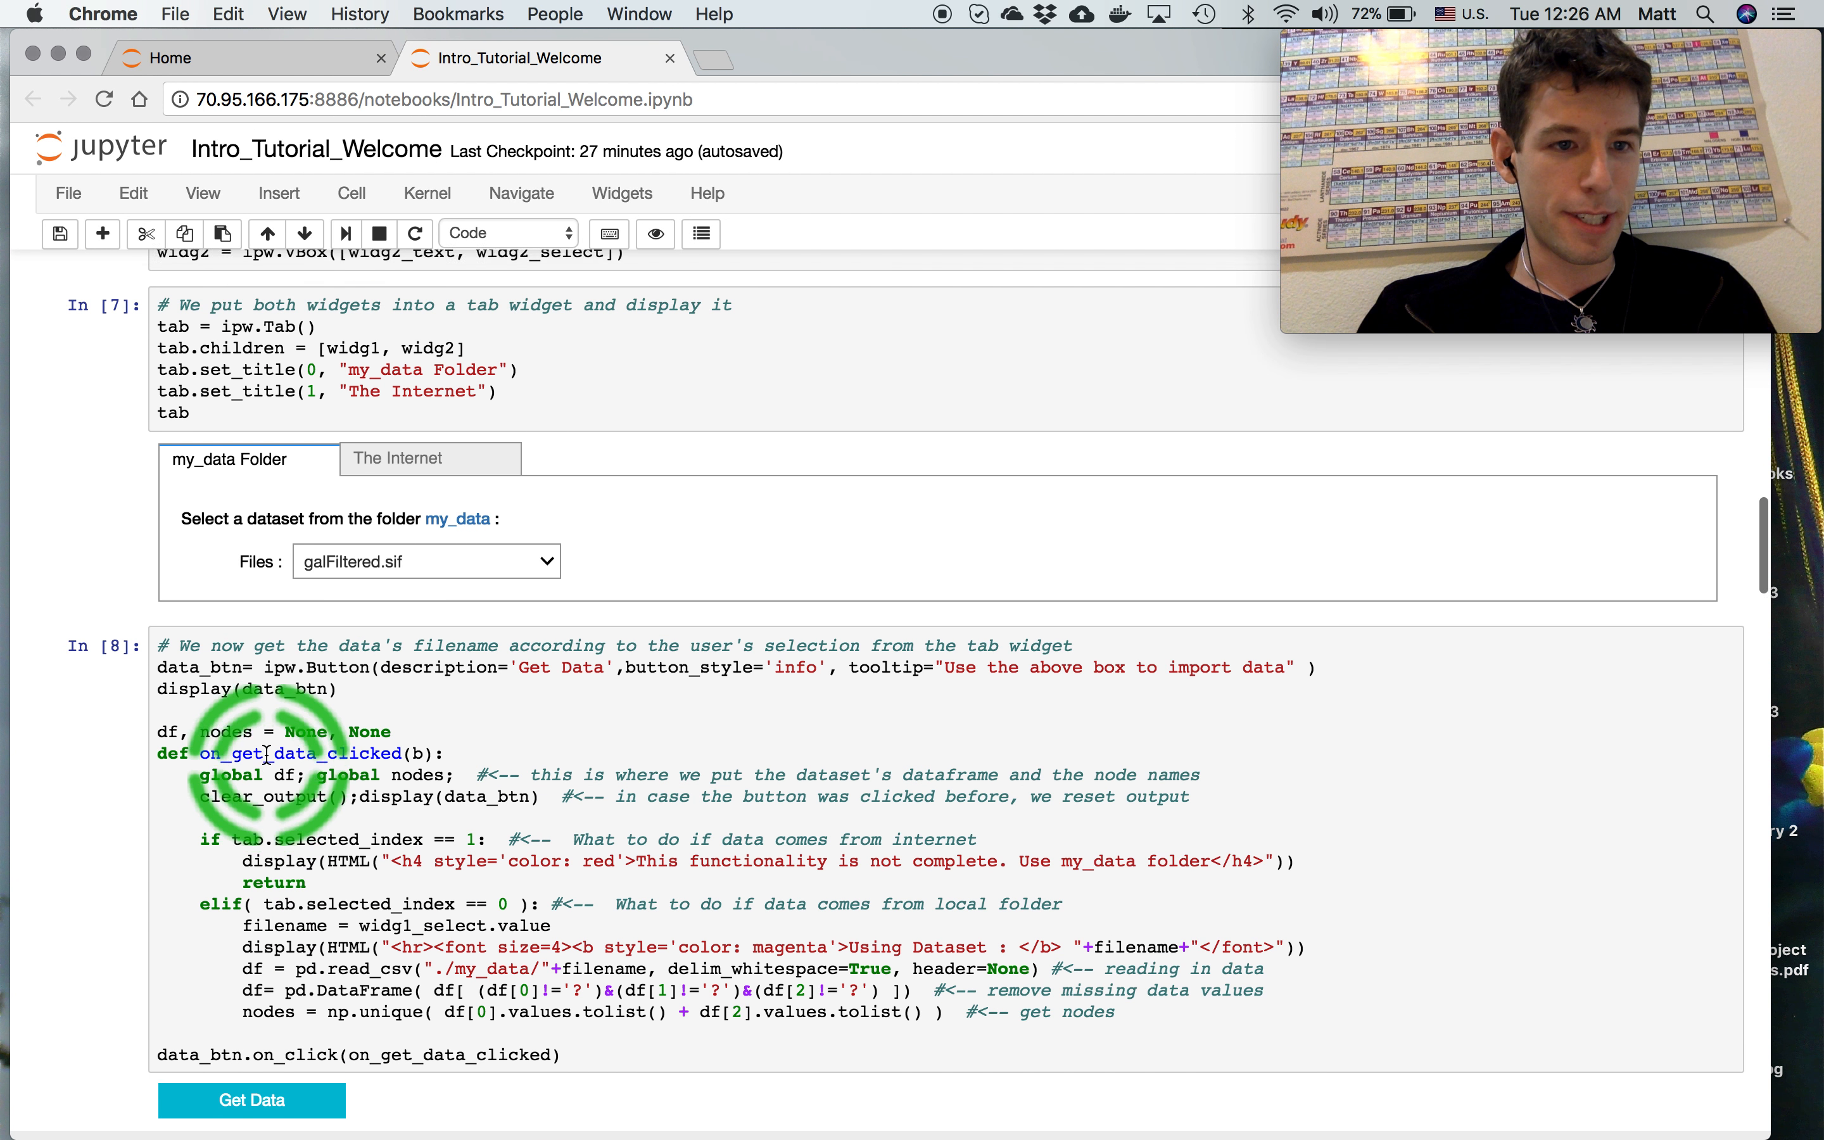
{"action": "scroll", "coordinate": [266, 753], "scroll_direction": "up", "scroll_amount": 16}
{"action": "scroll", "coordinate": [265, 752], "scroll_direction": "up", "scroll_amount": 4}
{"action": "scroll", "coordinate": [267, 757], "scroll_direction": "down", "scroll_amount": 14}
{"action": "scroll", "coordinate": [269, 761], "scroll_direction": "down", "scroll_amount": 20}
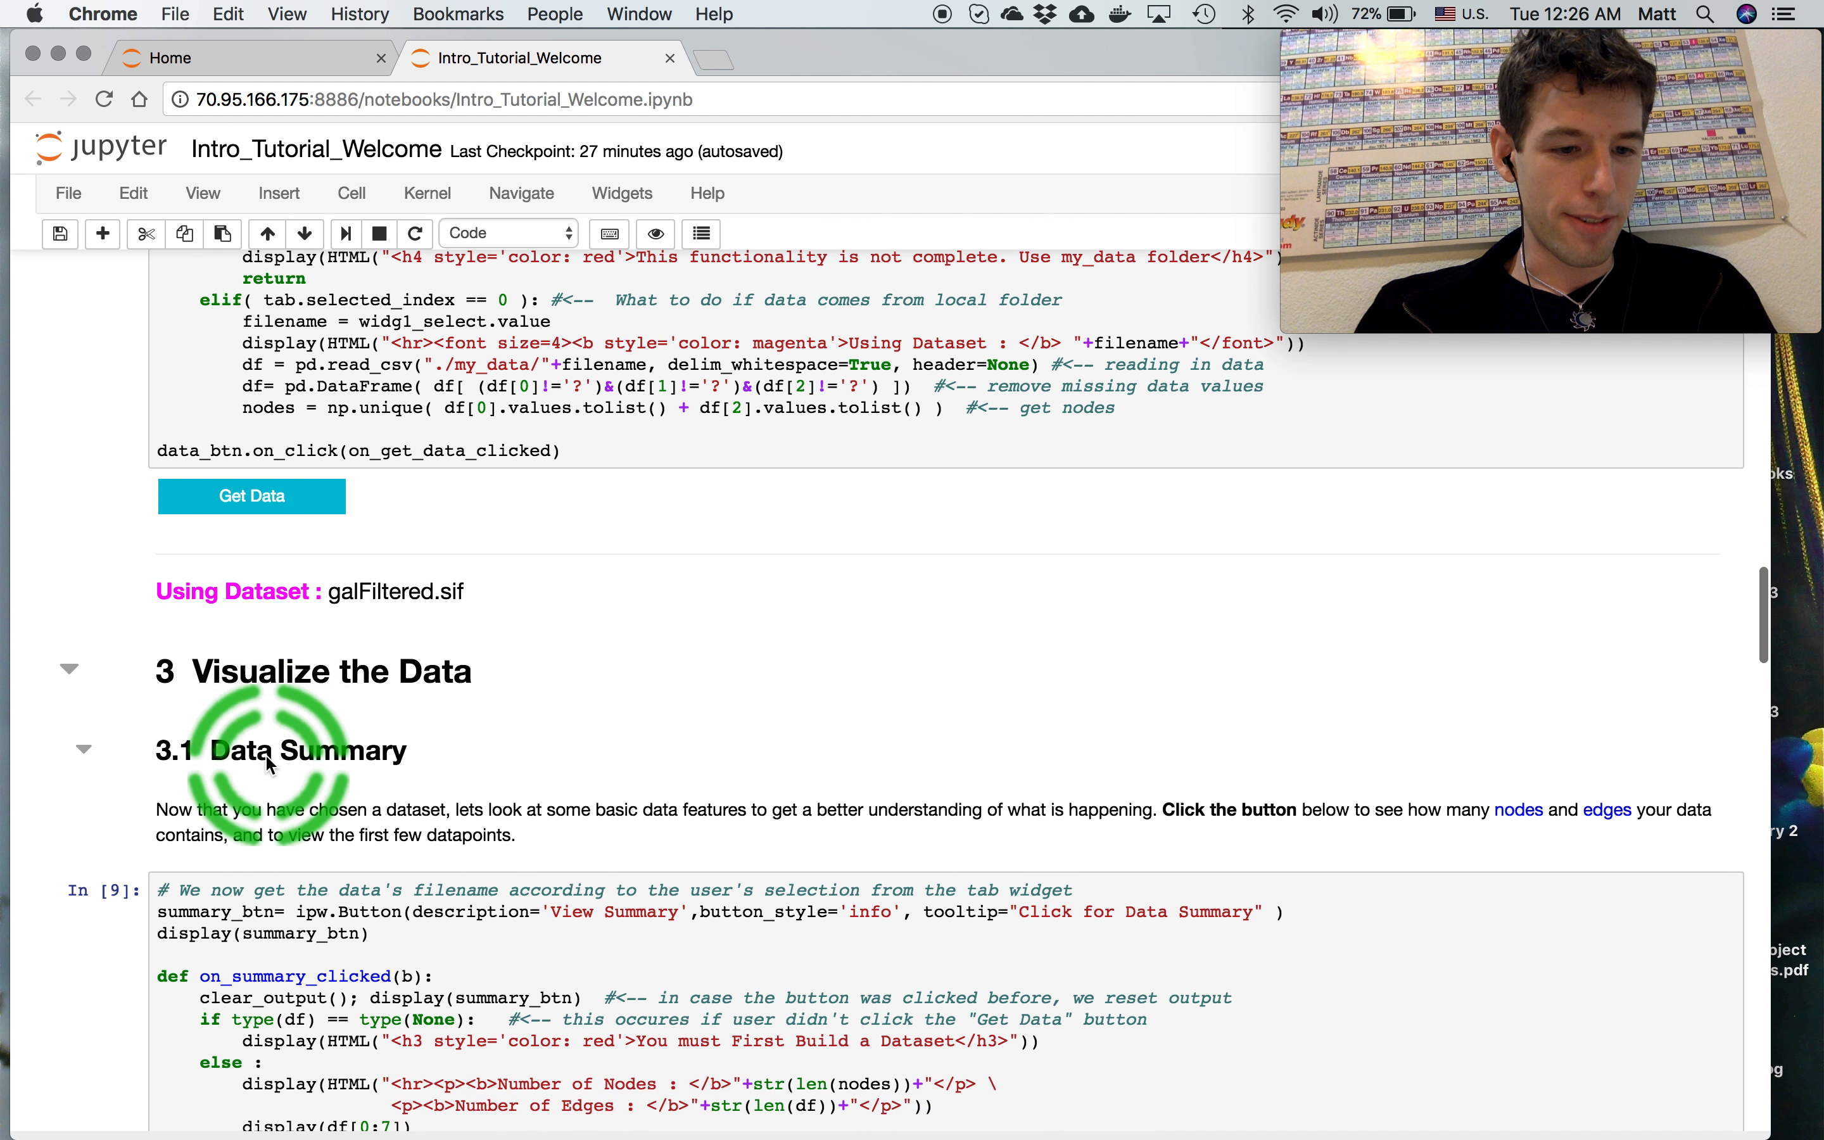
{"action": "scroll", "coordinate": [269, 763], "scroll_direction": "down", "scroll_amount": 10}
{"action": "scroll", "coordinate": [266, 756], "scroll_direction": "down", "scroll_amount": 20}
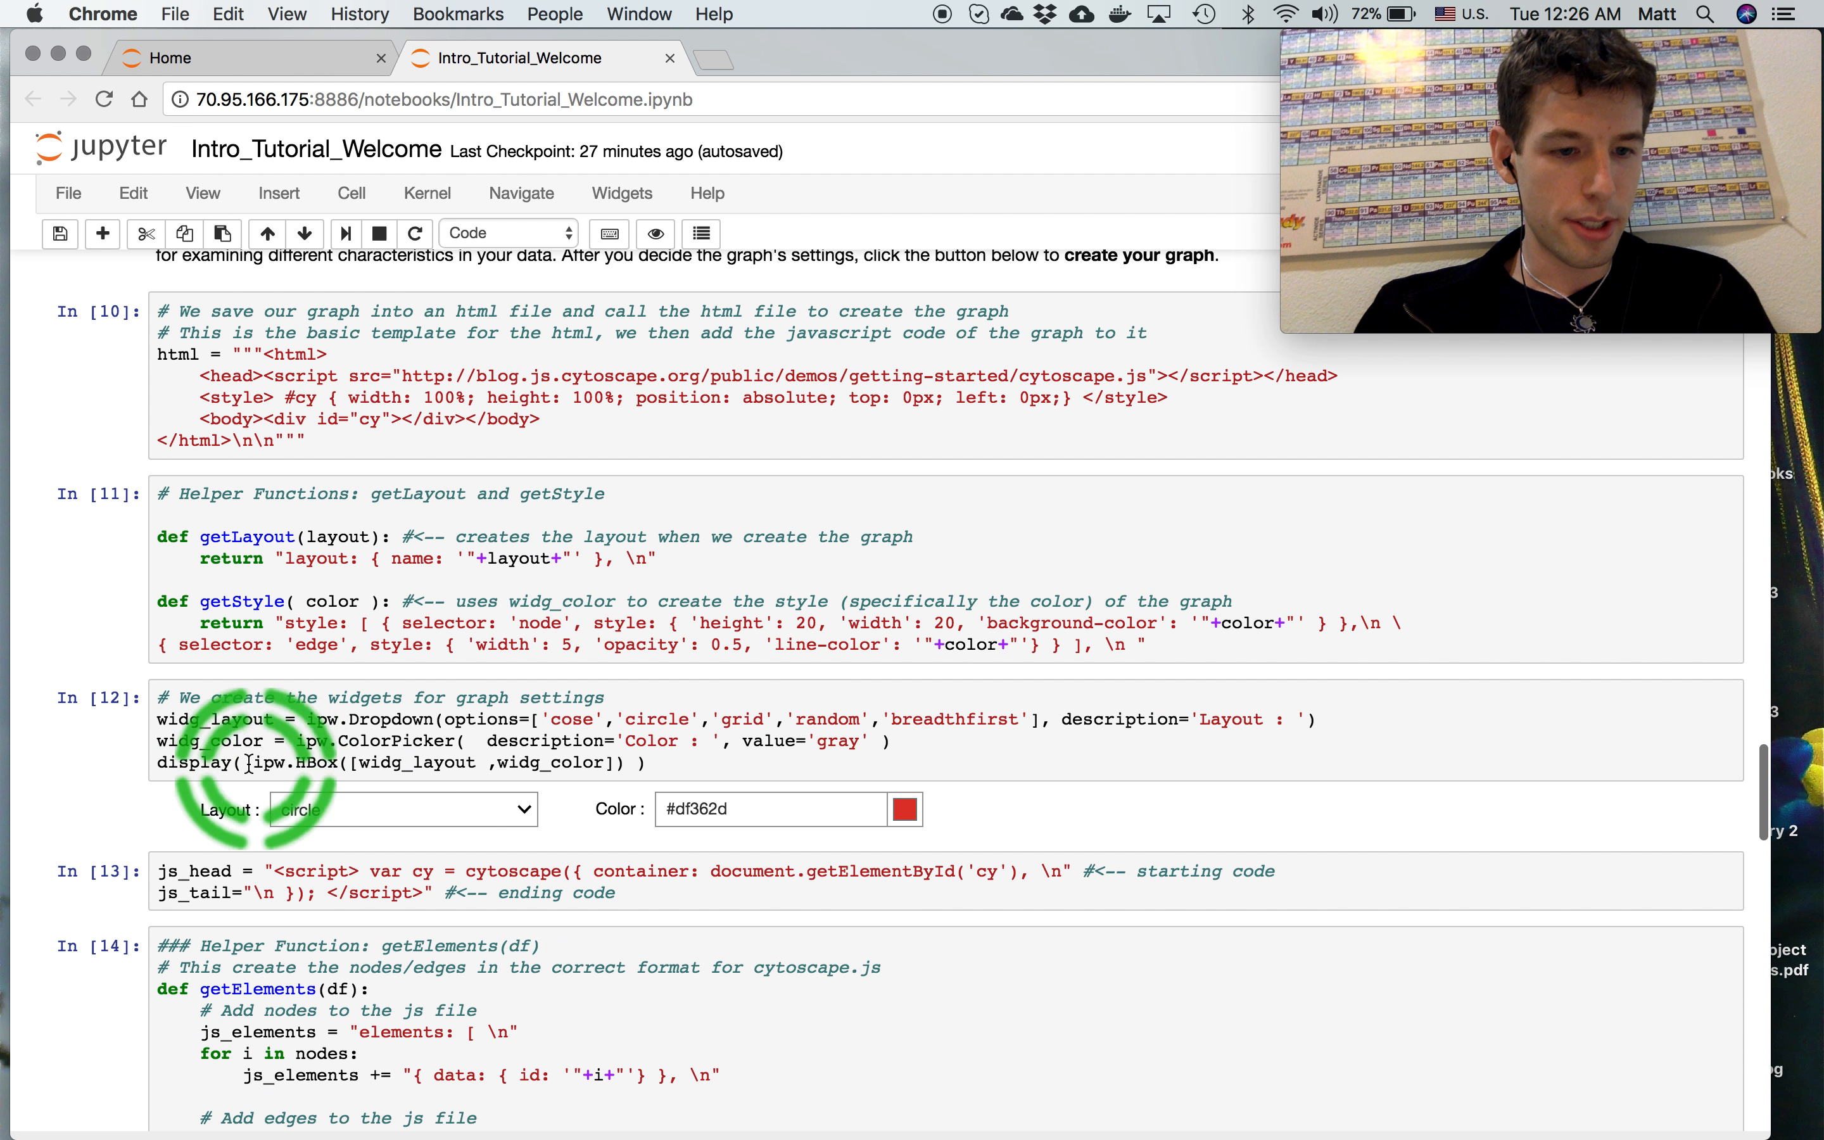
{"action": "left_click", "coordinate": [250, 764]}
{"action": "left_click", "coordinate": [103, 234]}
{"action": "left_click", "coordinate": [206, 884]}
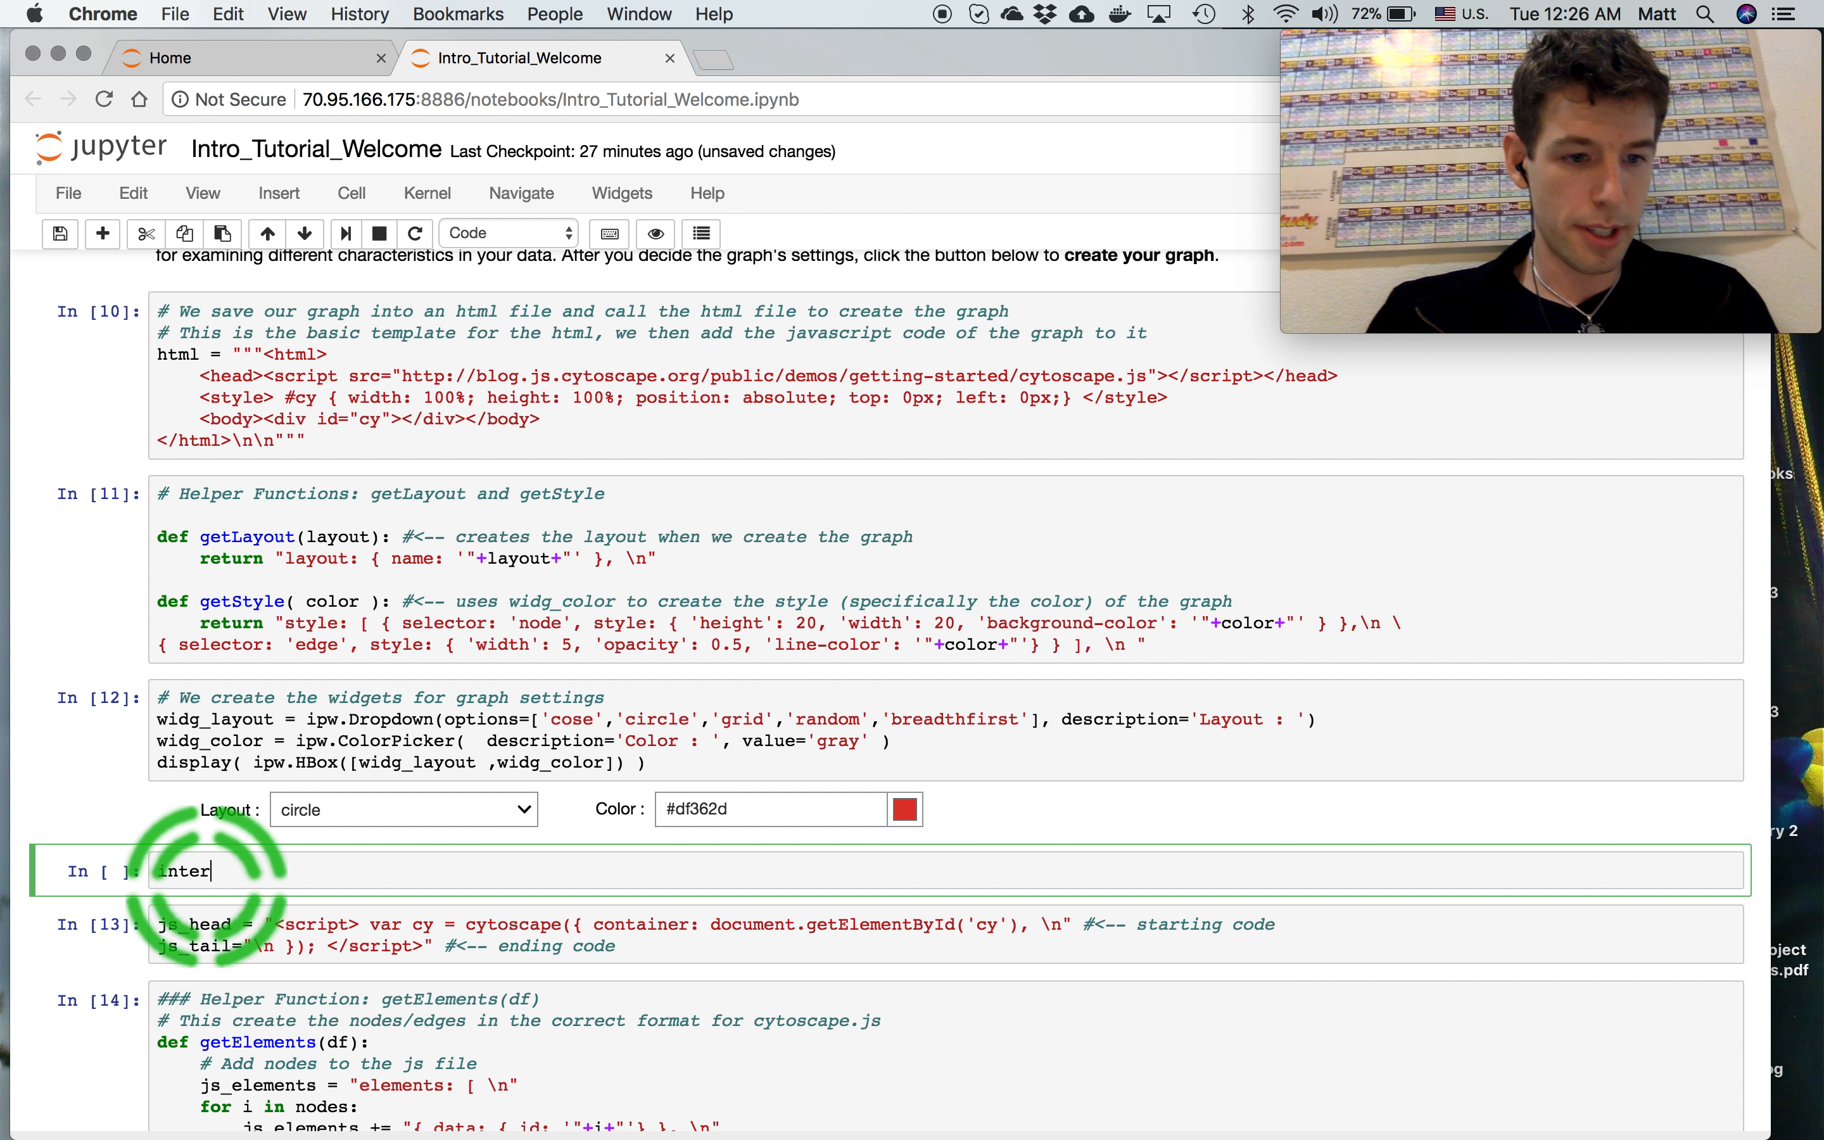
{"action": "left_click", "coordinate": [159, 884]}
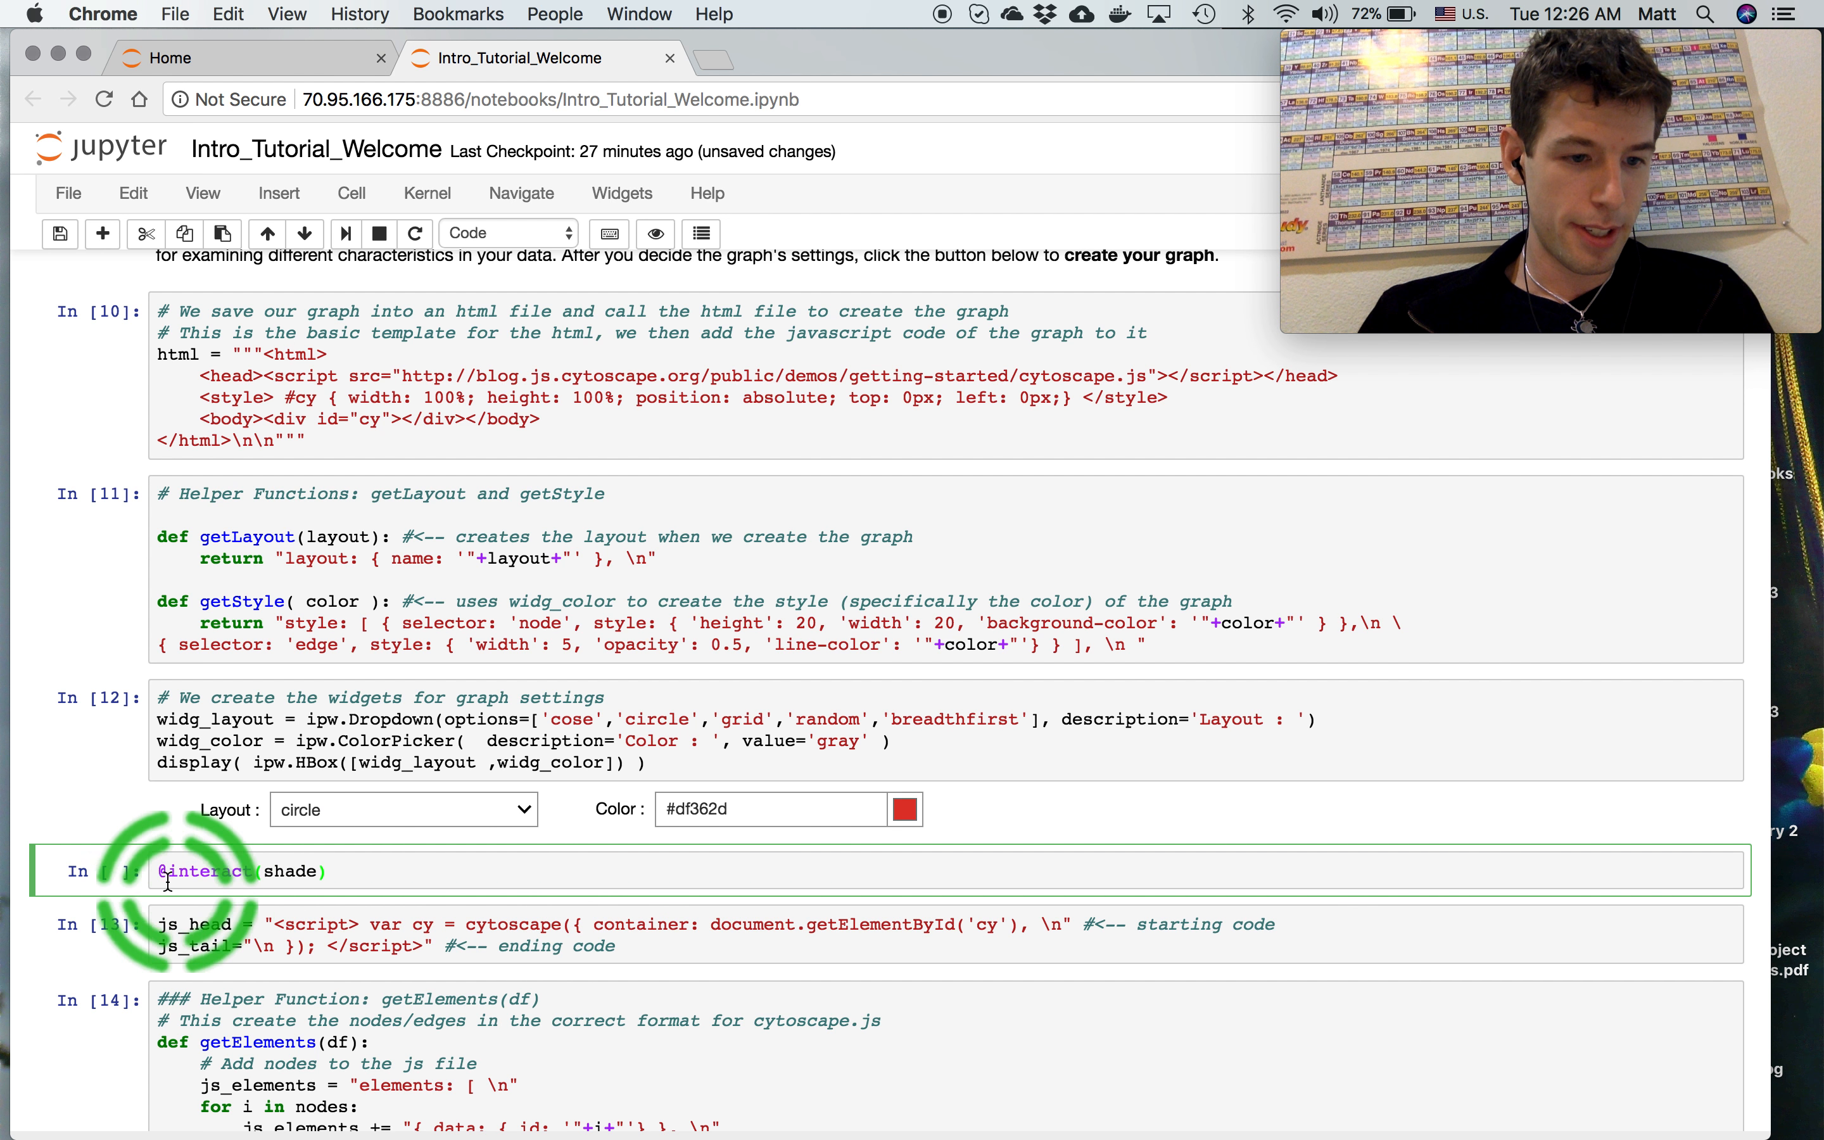
{"action": "left_click", "coordinate": [461, 874]}
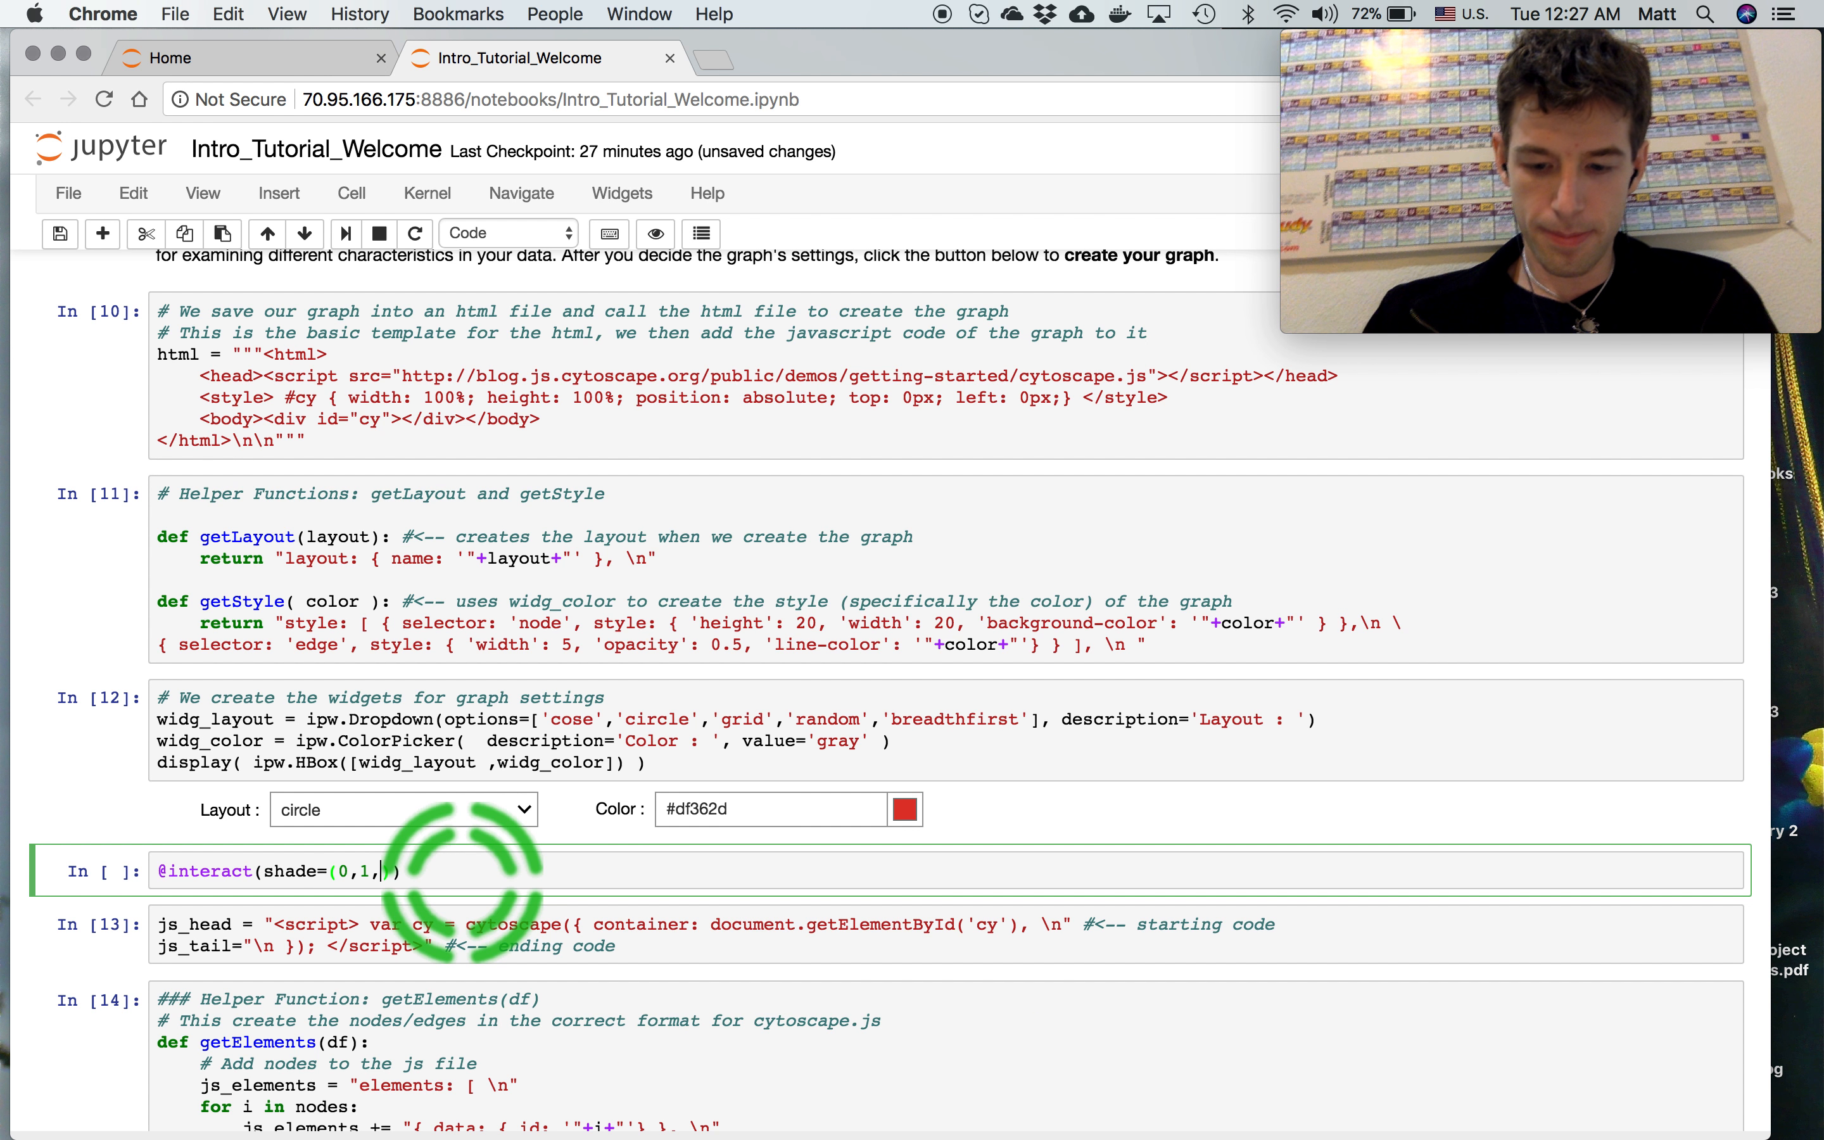
{"action": "type", "text": ")"}
Define changeOpacity(shade): below the decorator, assigning shade to the global variable opacity, and run the cell to produce a slider
{"action": "key", "text": "Return"}
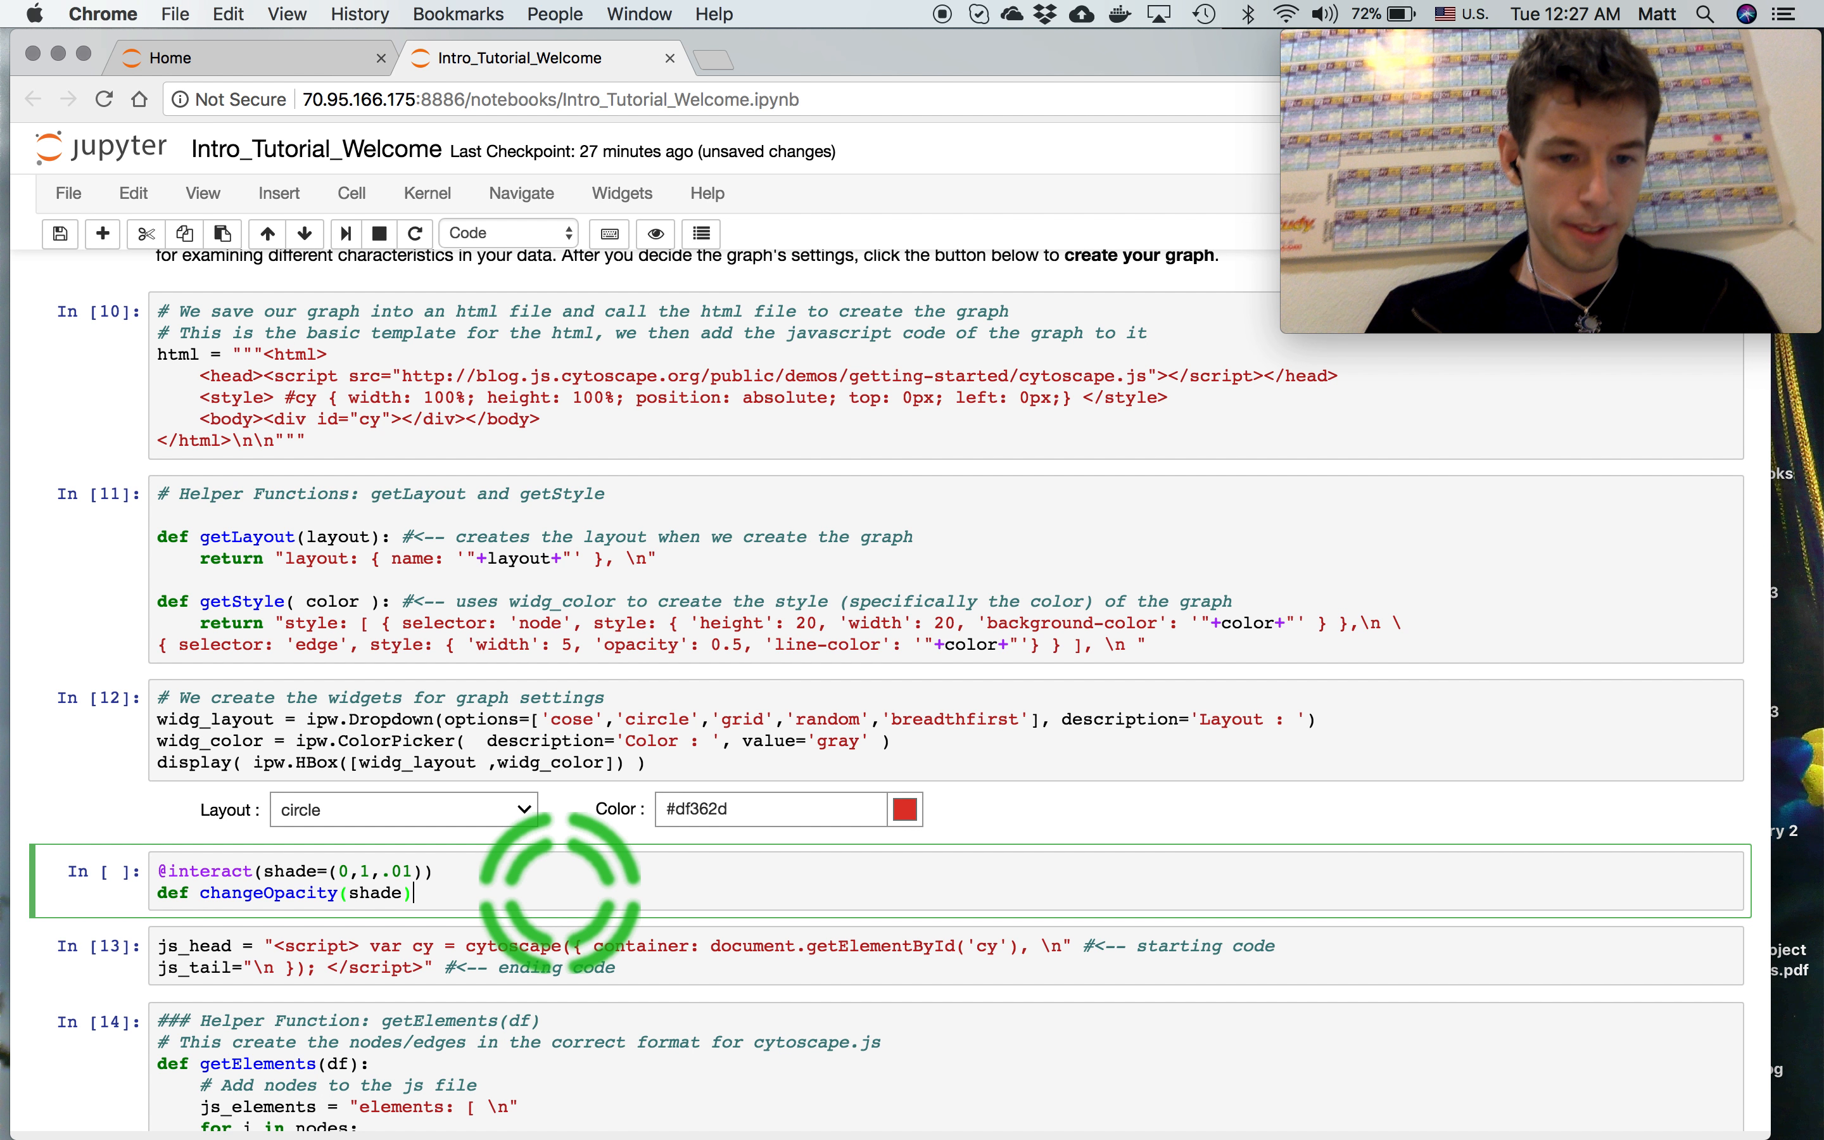
{"action": "key", "text": "Return"}
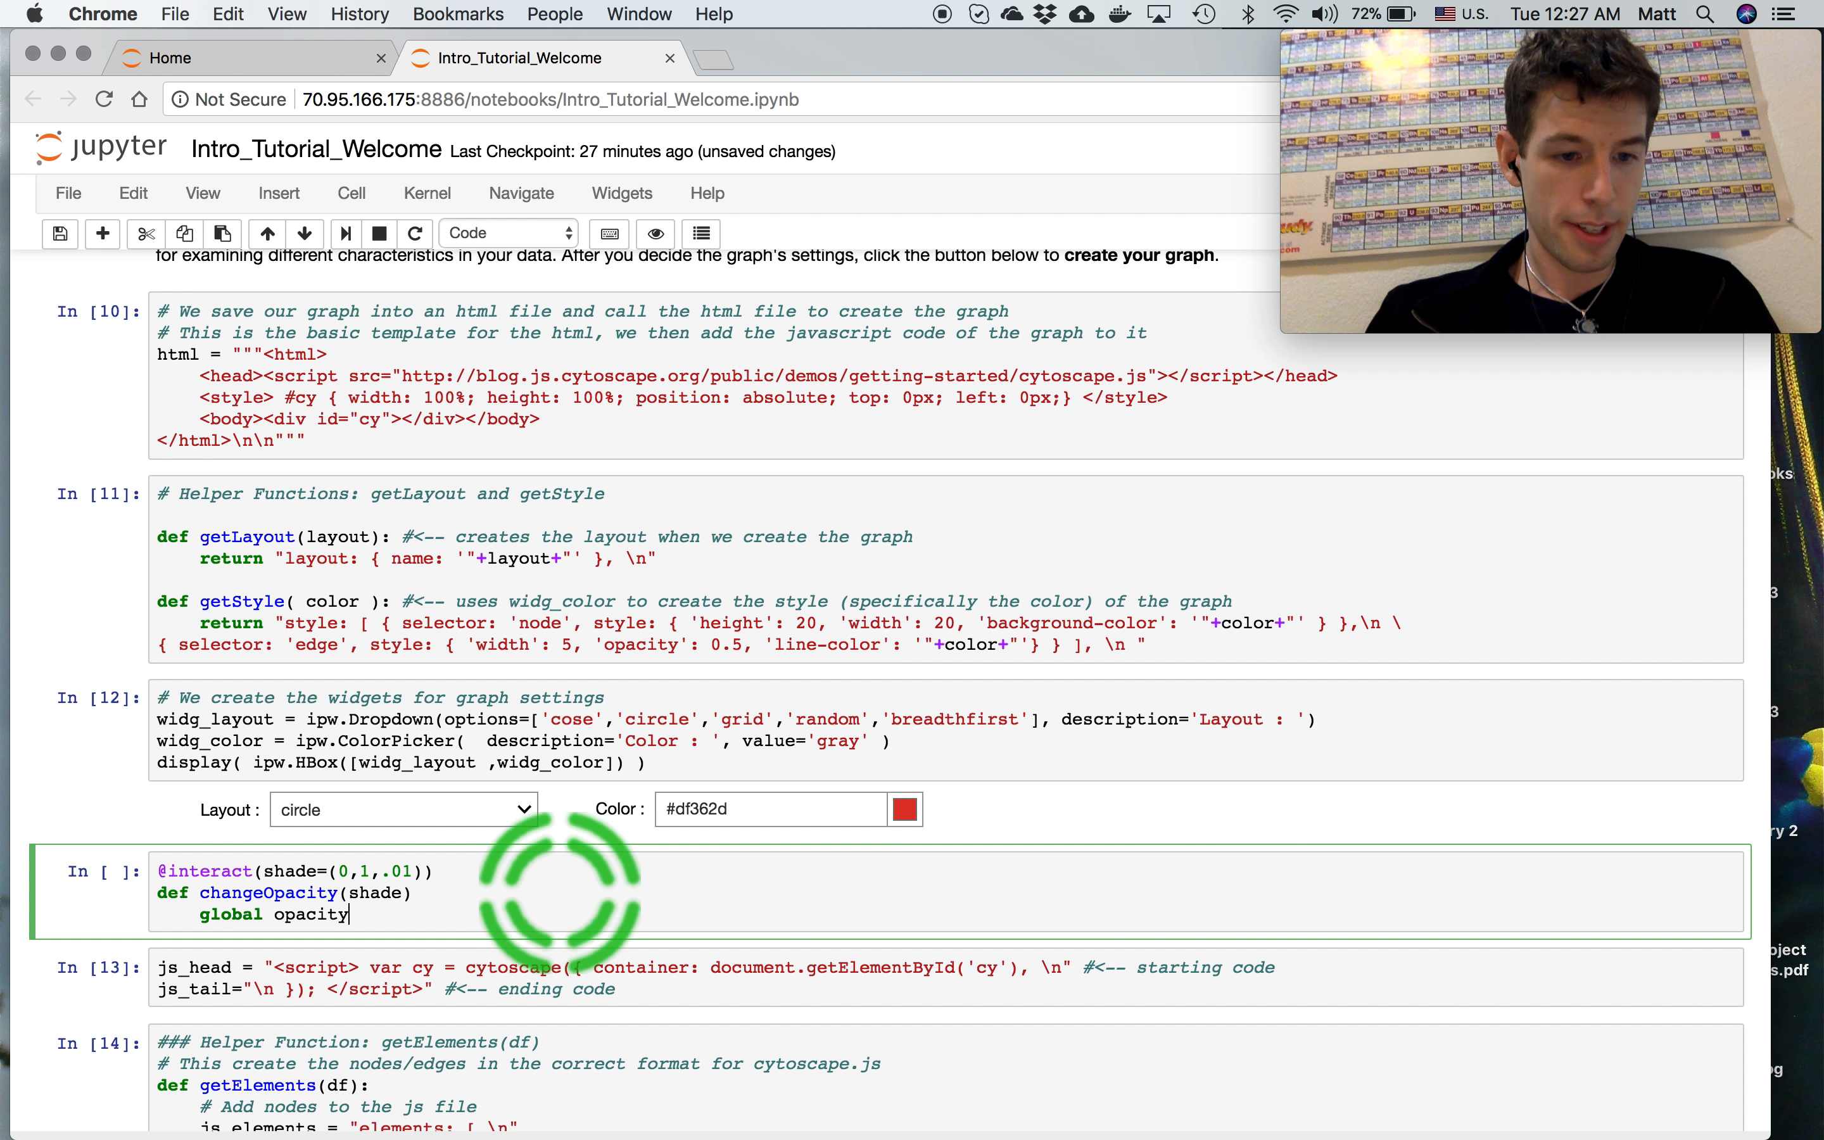
{"action": "key", "text": "Return"}
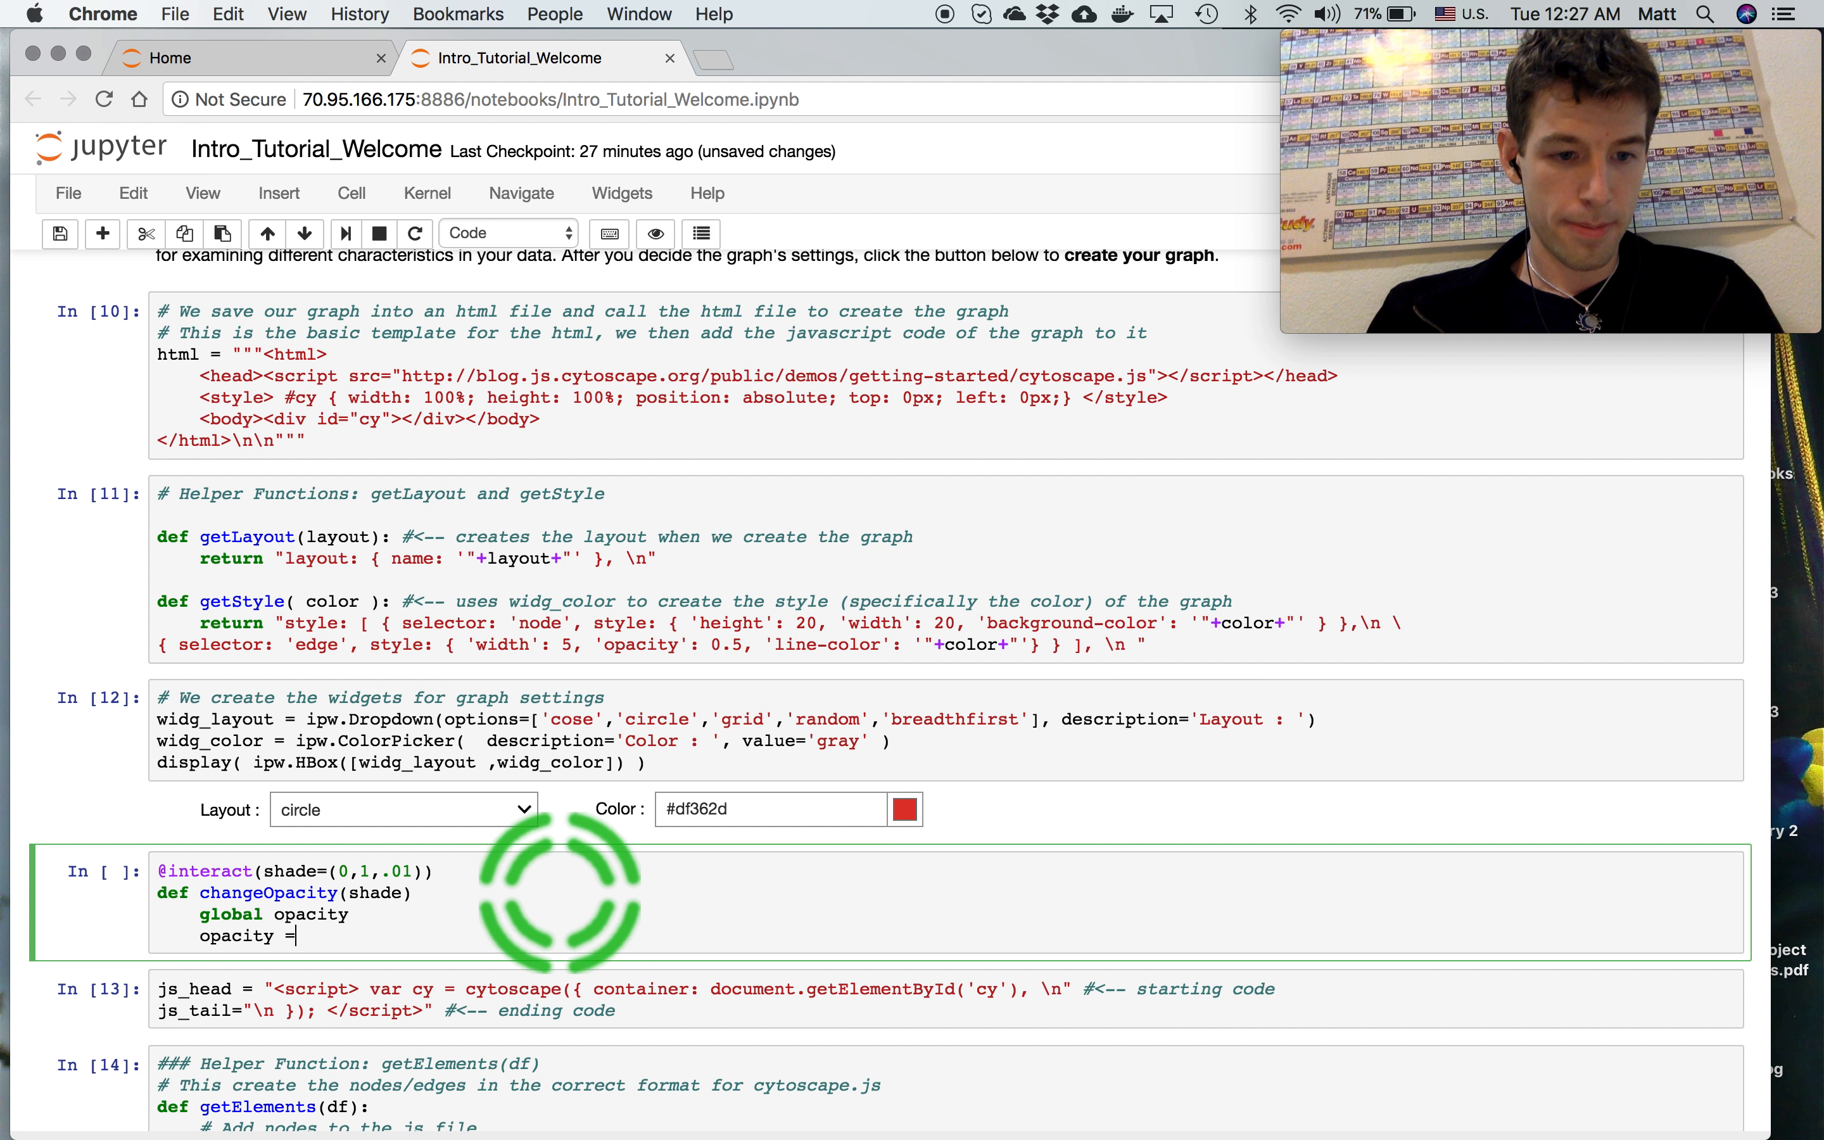
{"action": "key", "text": "shift+Return"}
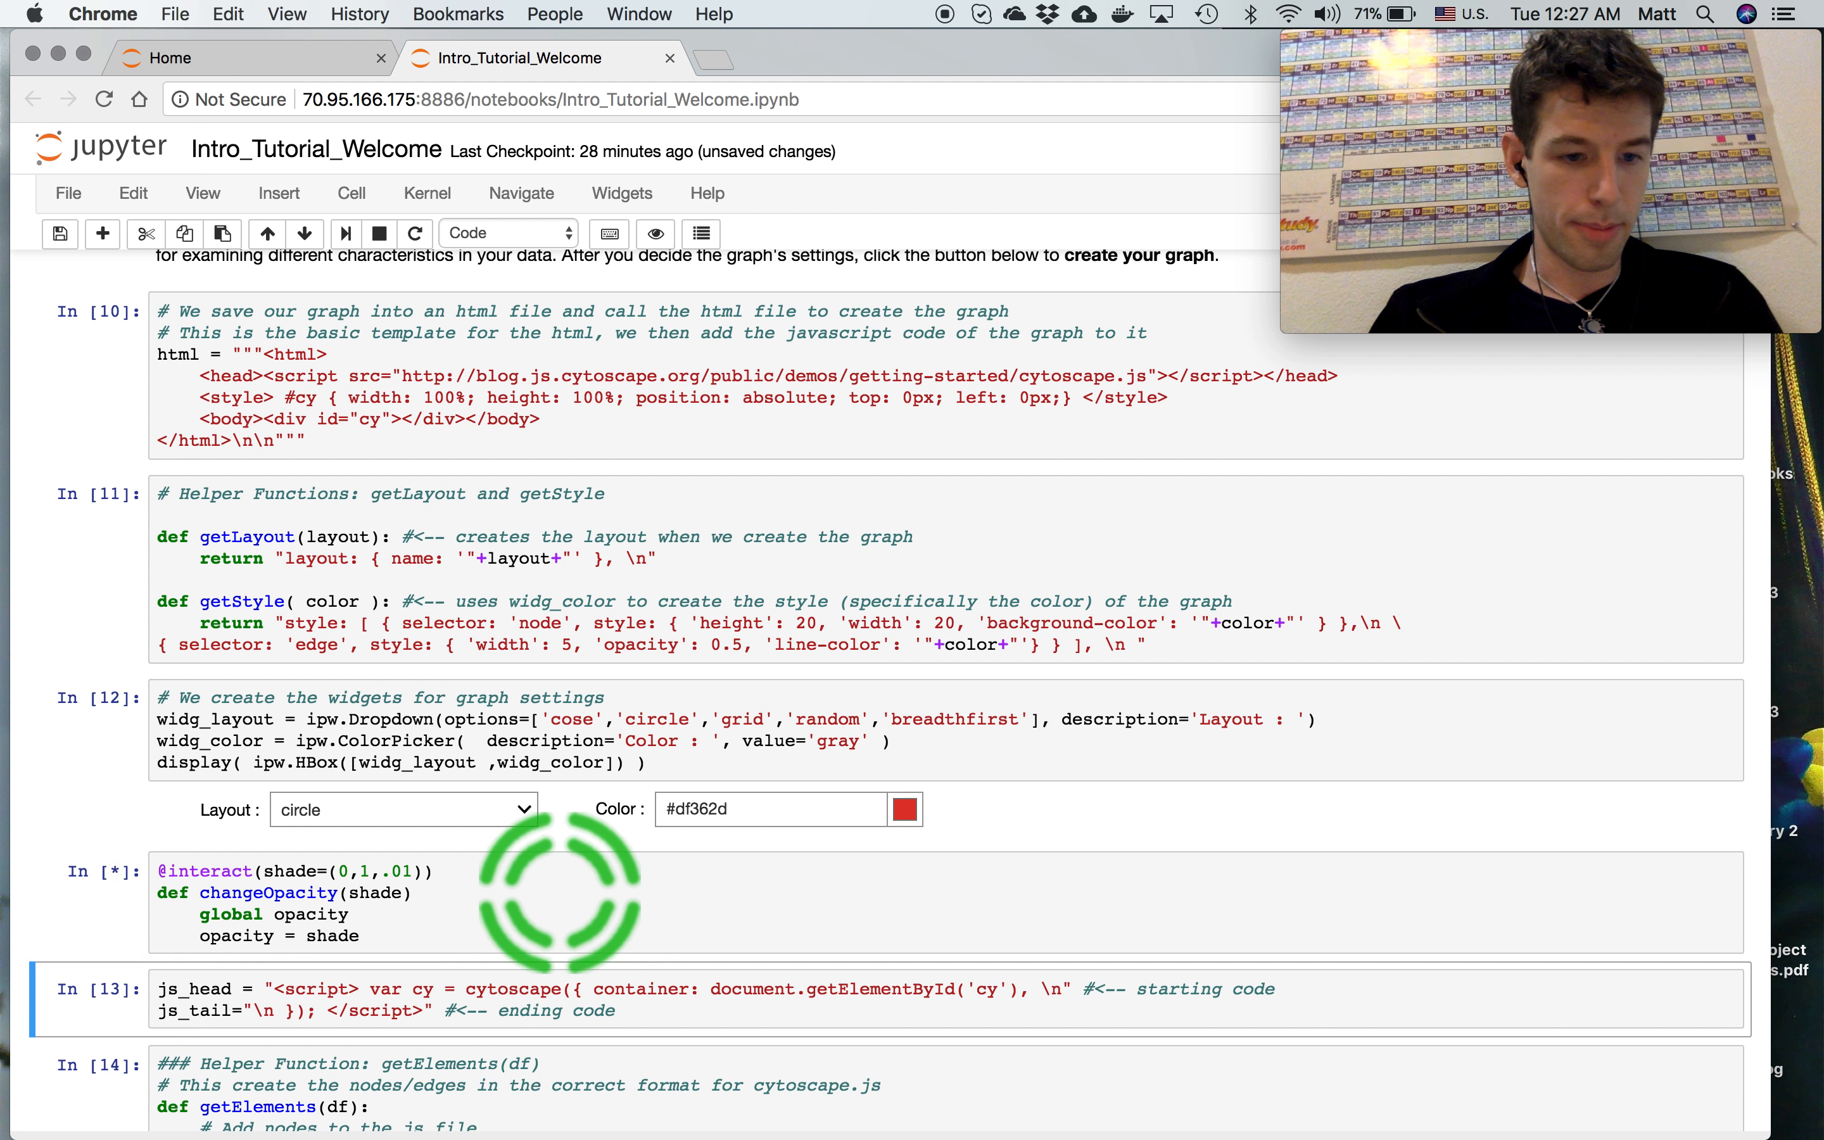
{"action": "left_click", "coordinate": [487, 914]}
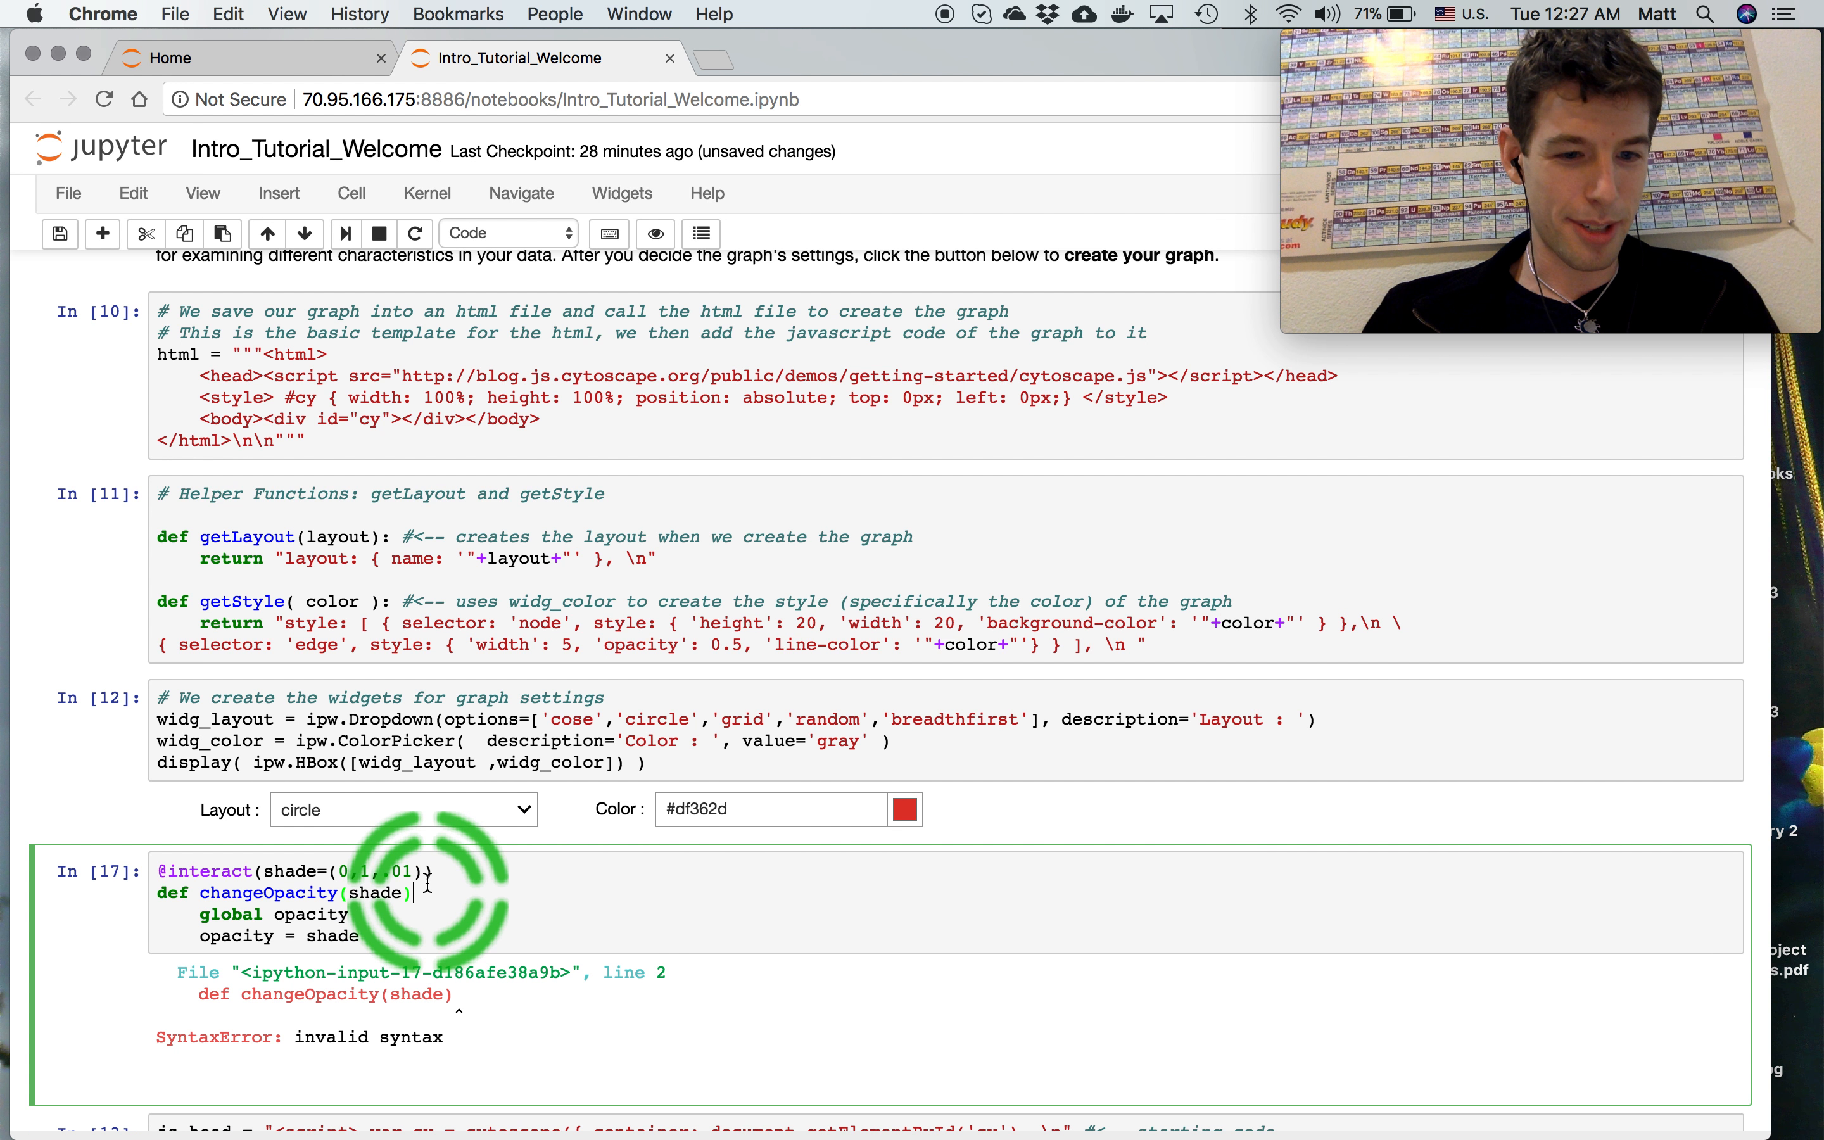
{"action": "key", "text": "shift+Return"}
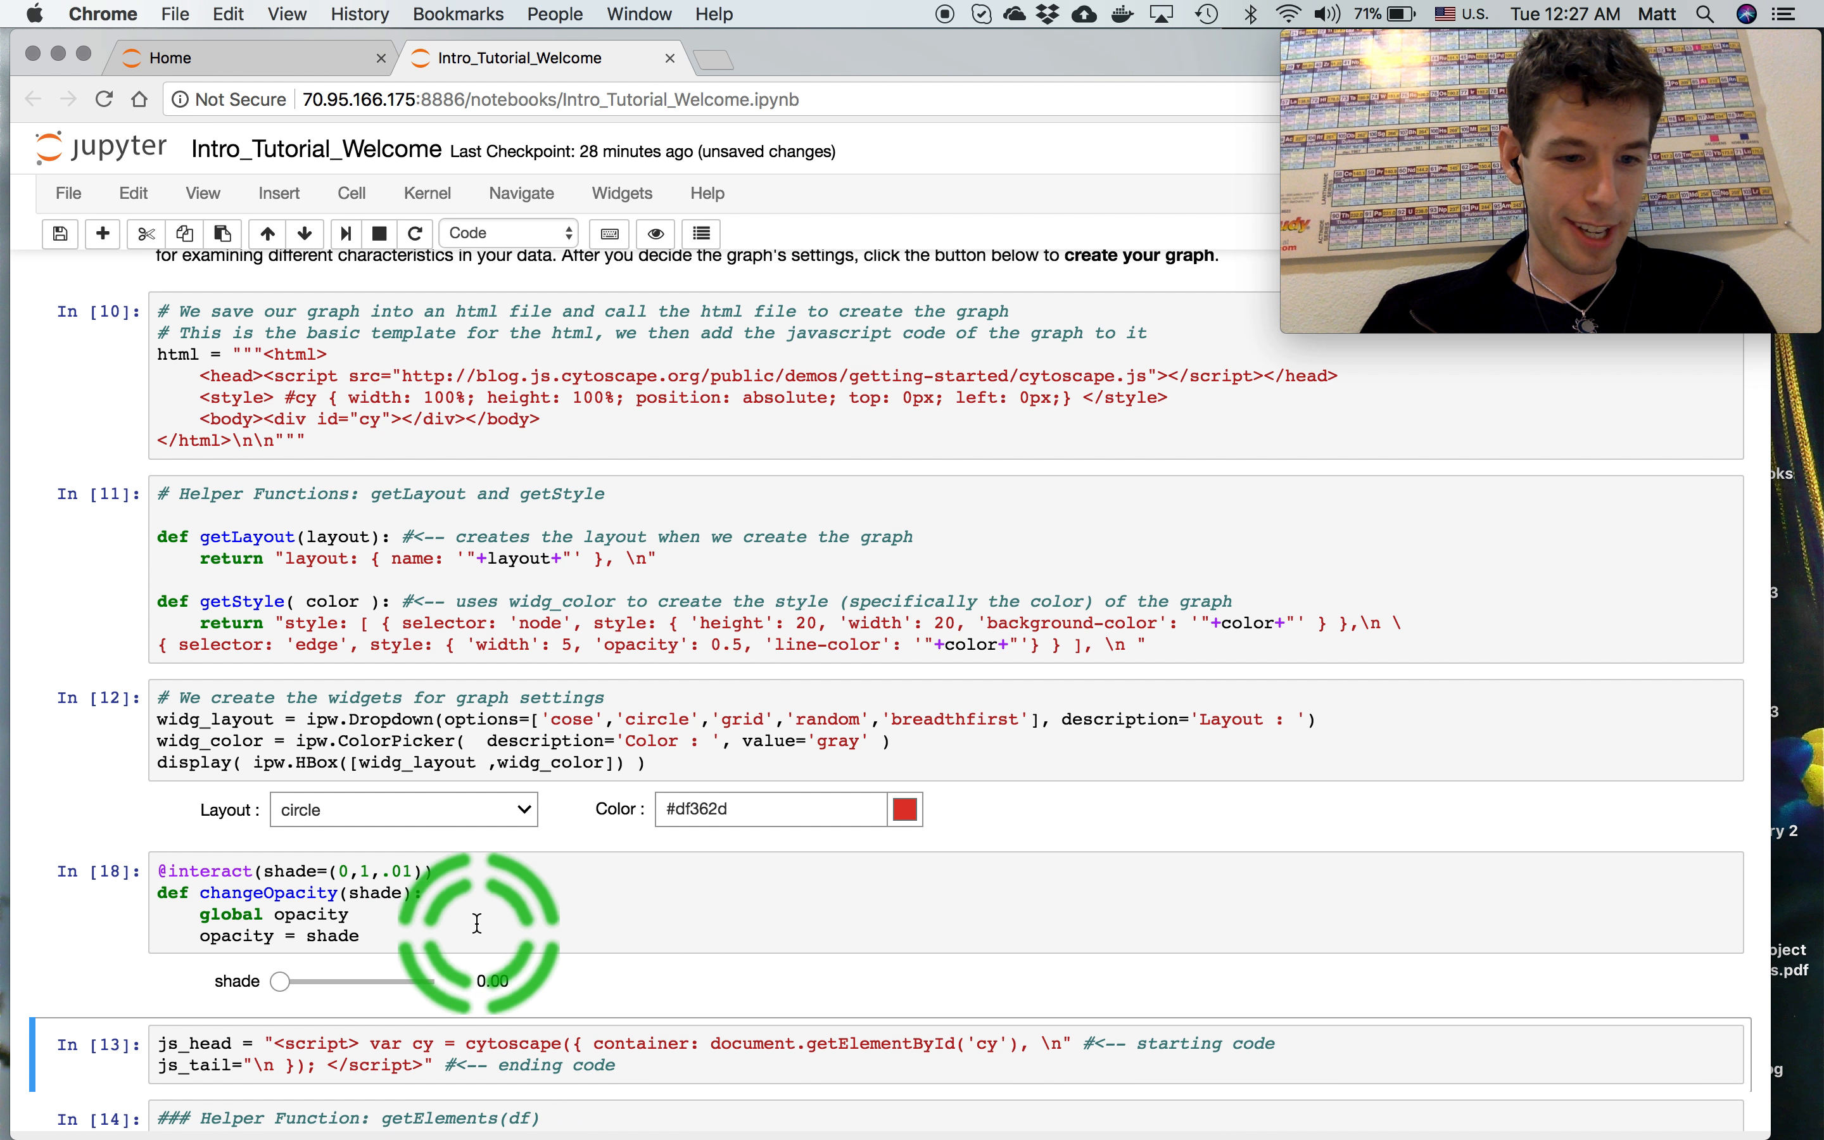
Insert a code cell below the shade slider and run print( opacity ) in it
{"action": "left_click", "coordinate": [476, 929]}
{"action": "left_click", "coordinate": [103, 233]}
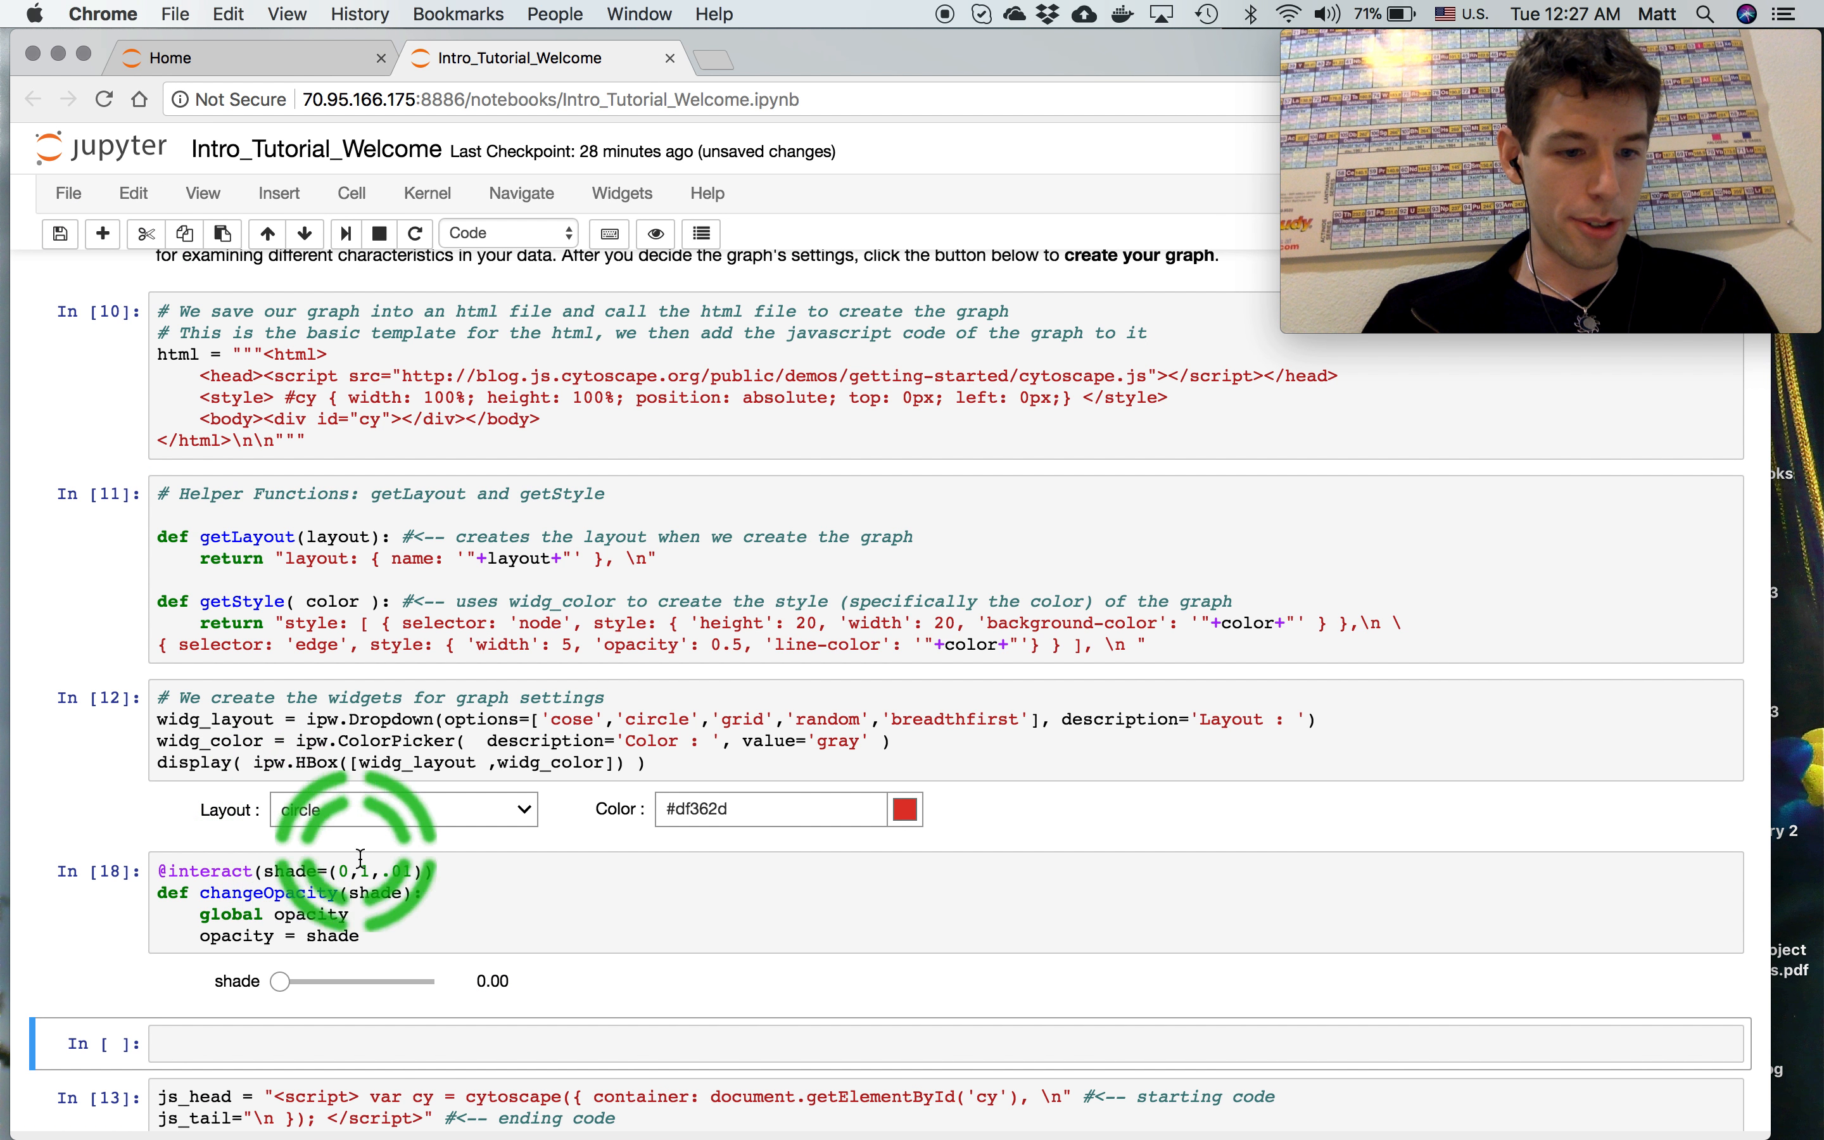
{"action": "scroll", "coordinate": [349, 1044], "scroll_direction": "down", "scroll_amount": 5}
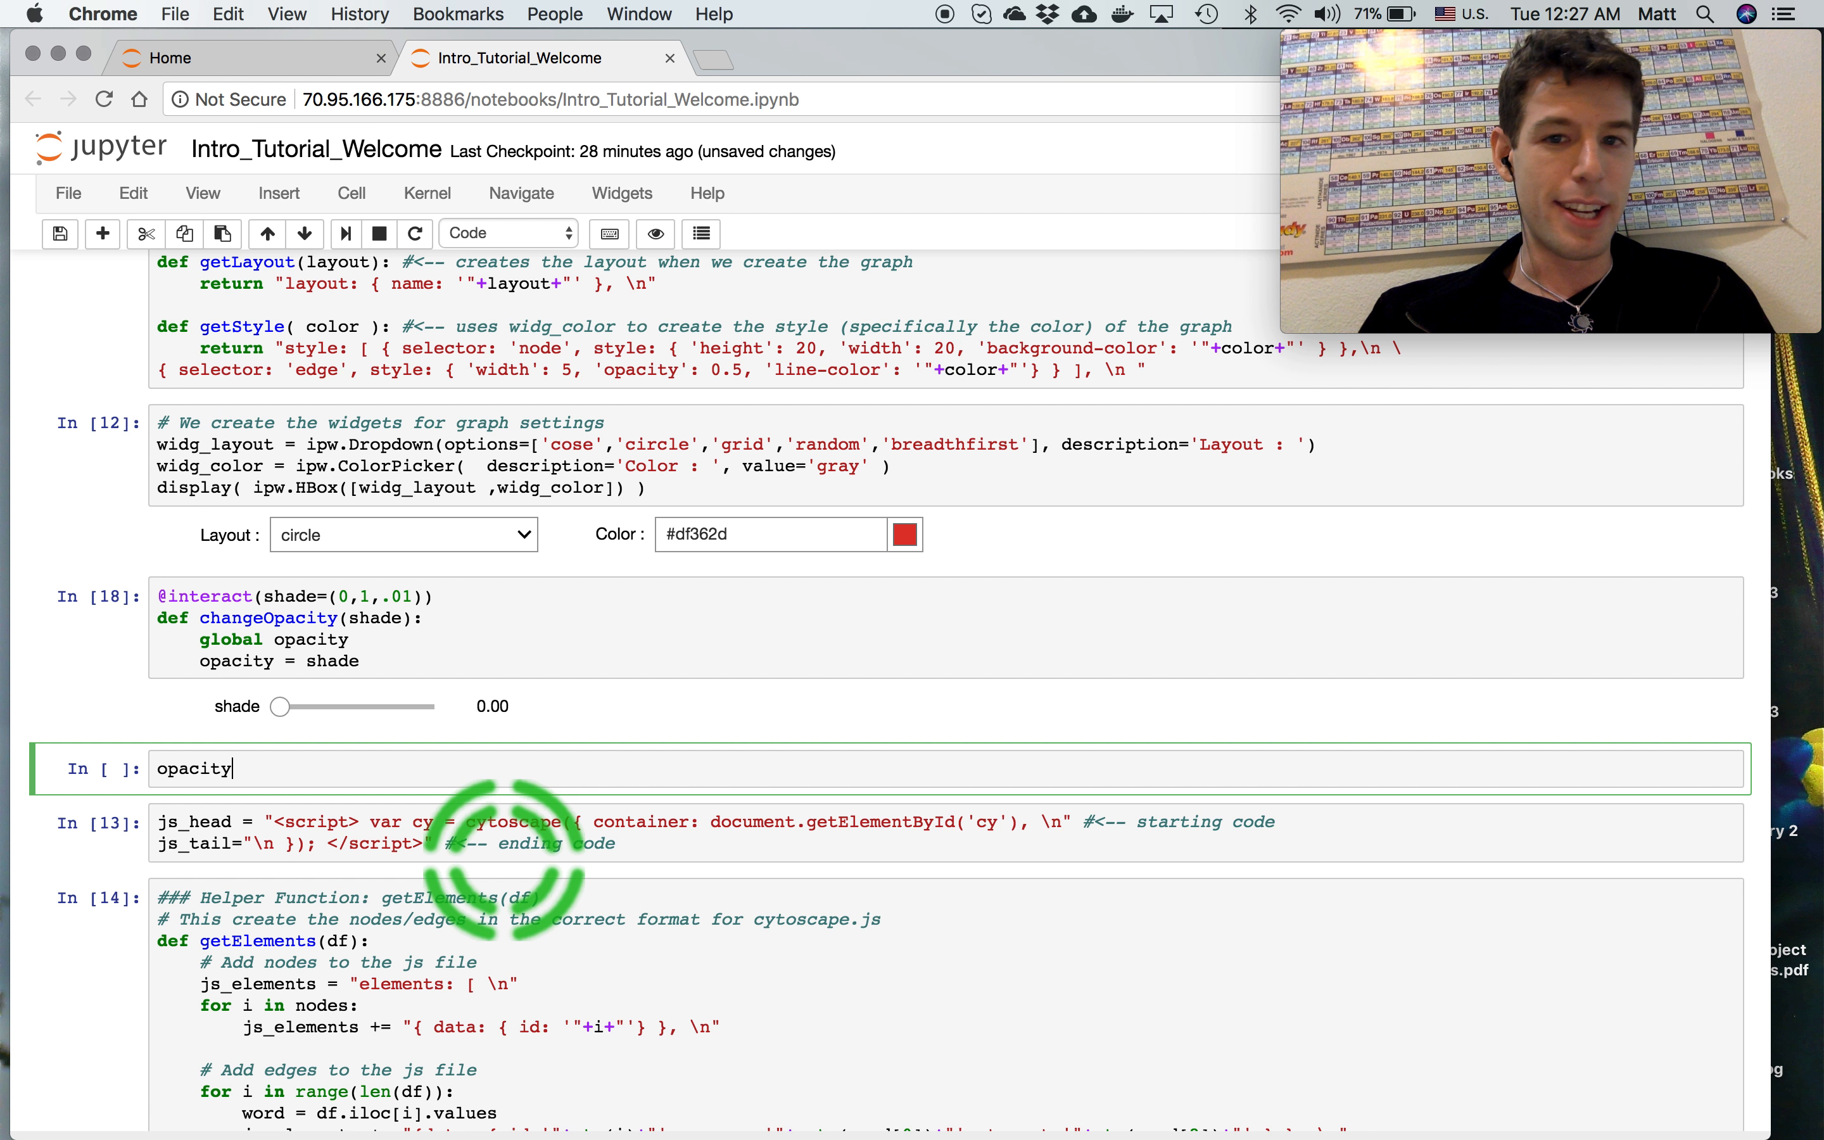
{"action": "scroll", "coordinate": [147, 594], "scroll_direction": "up", "scroll_amount": 2}
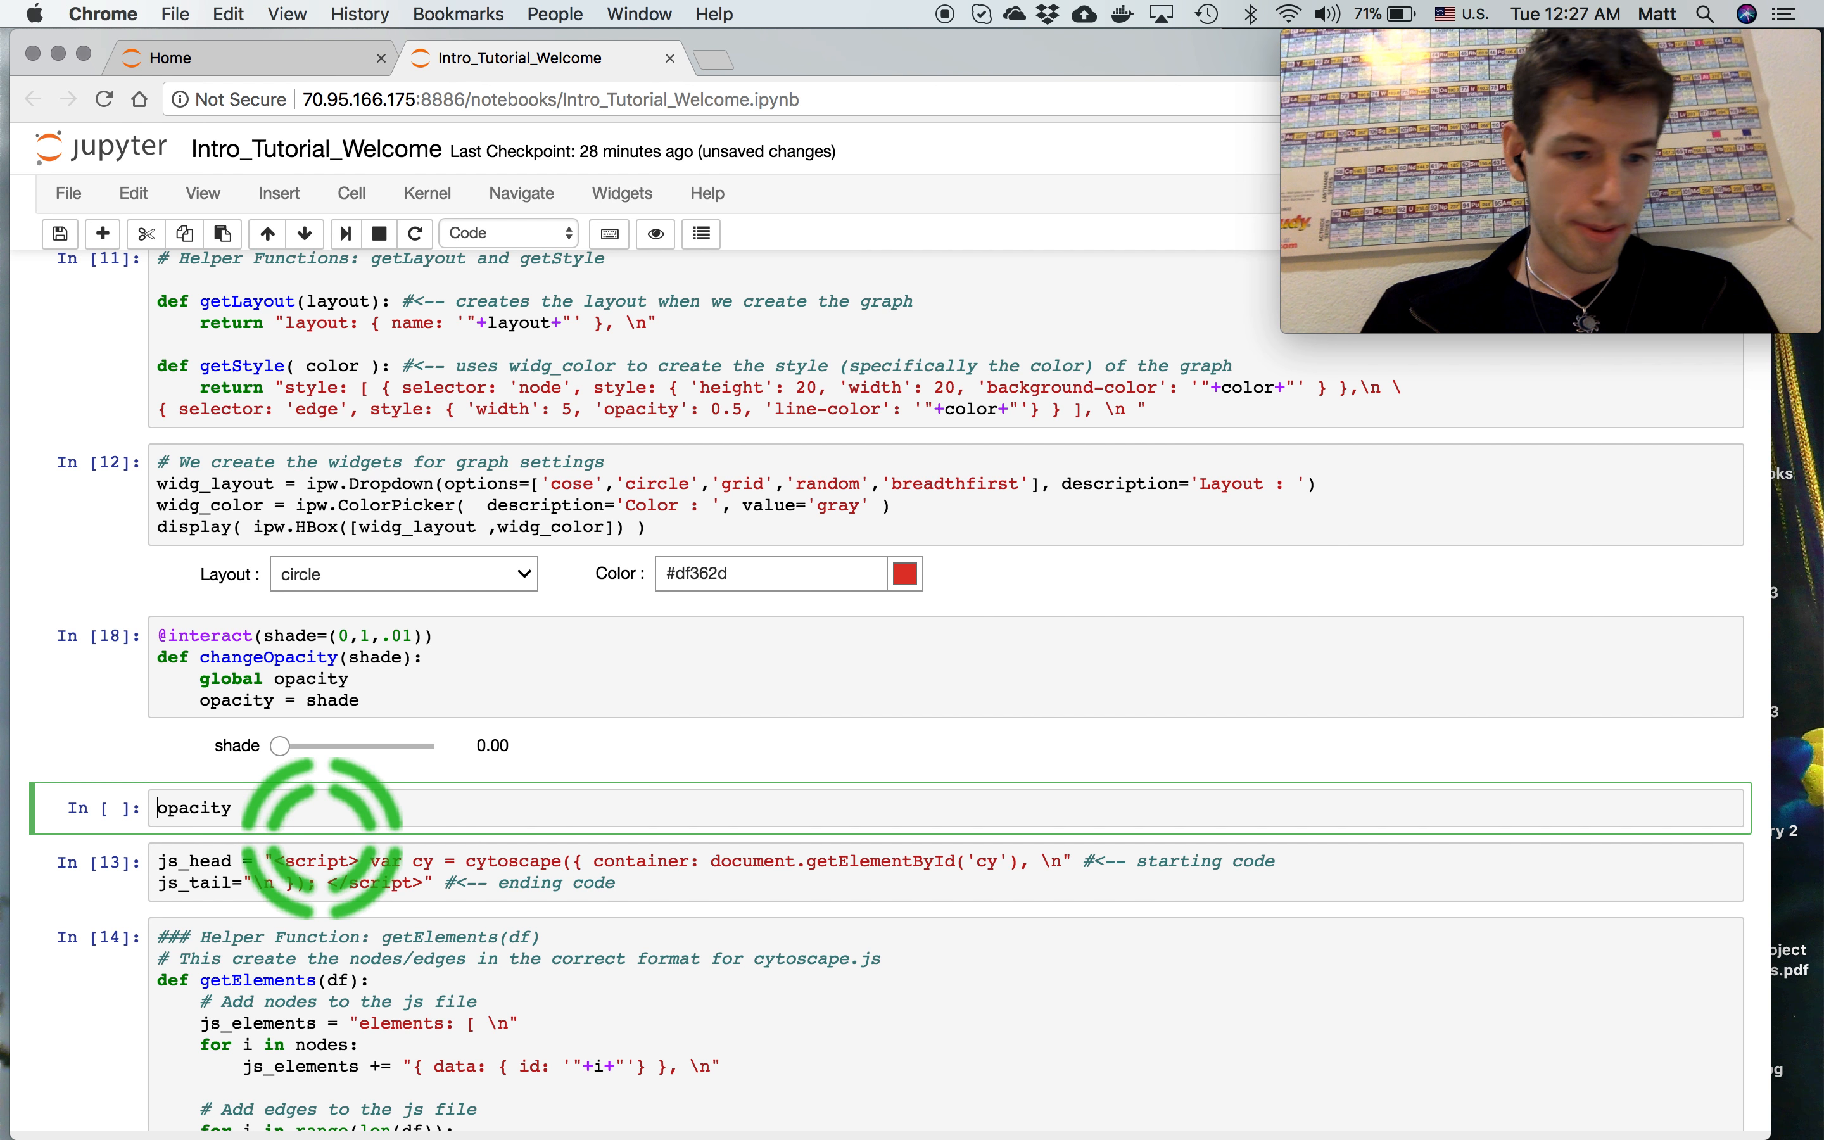
{"action": "type", "text": "rint("}
{"action": "left_click", "coordinate": [390, 811]}
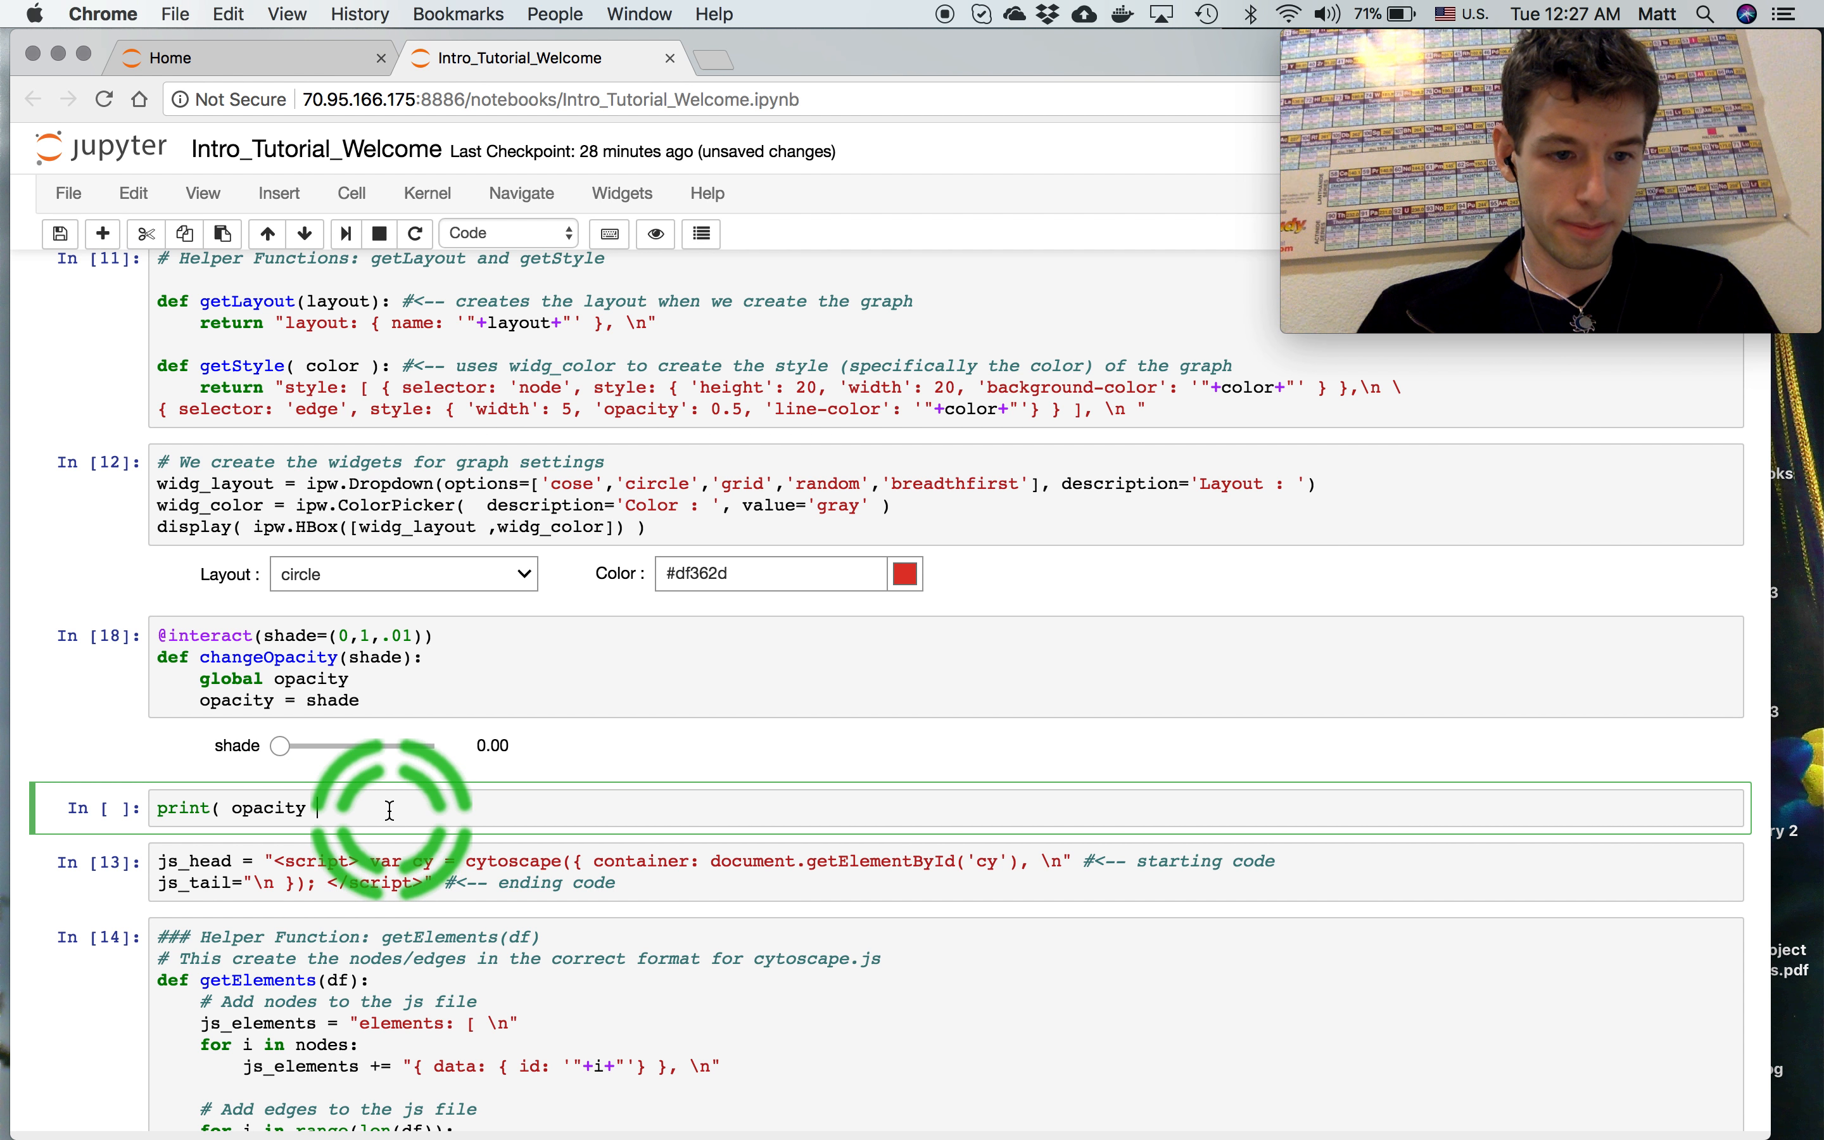
{"action": "type", "text": ")"}
{"action": "key", "text": "shift+Return"}
Rerun the opacity print cell with the shade slider set to 0.79, and delete that cell
{"action": "left_click_drag", "start_coordinate": [282, 746], "coordinate": [404, 746]}
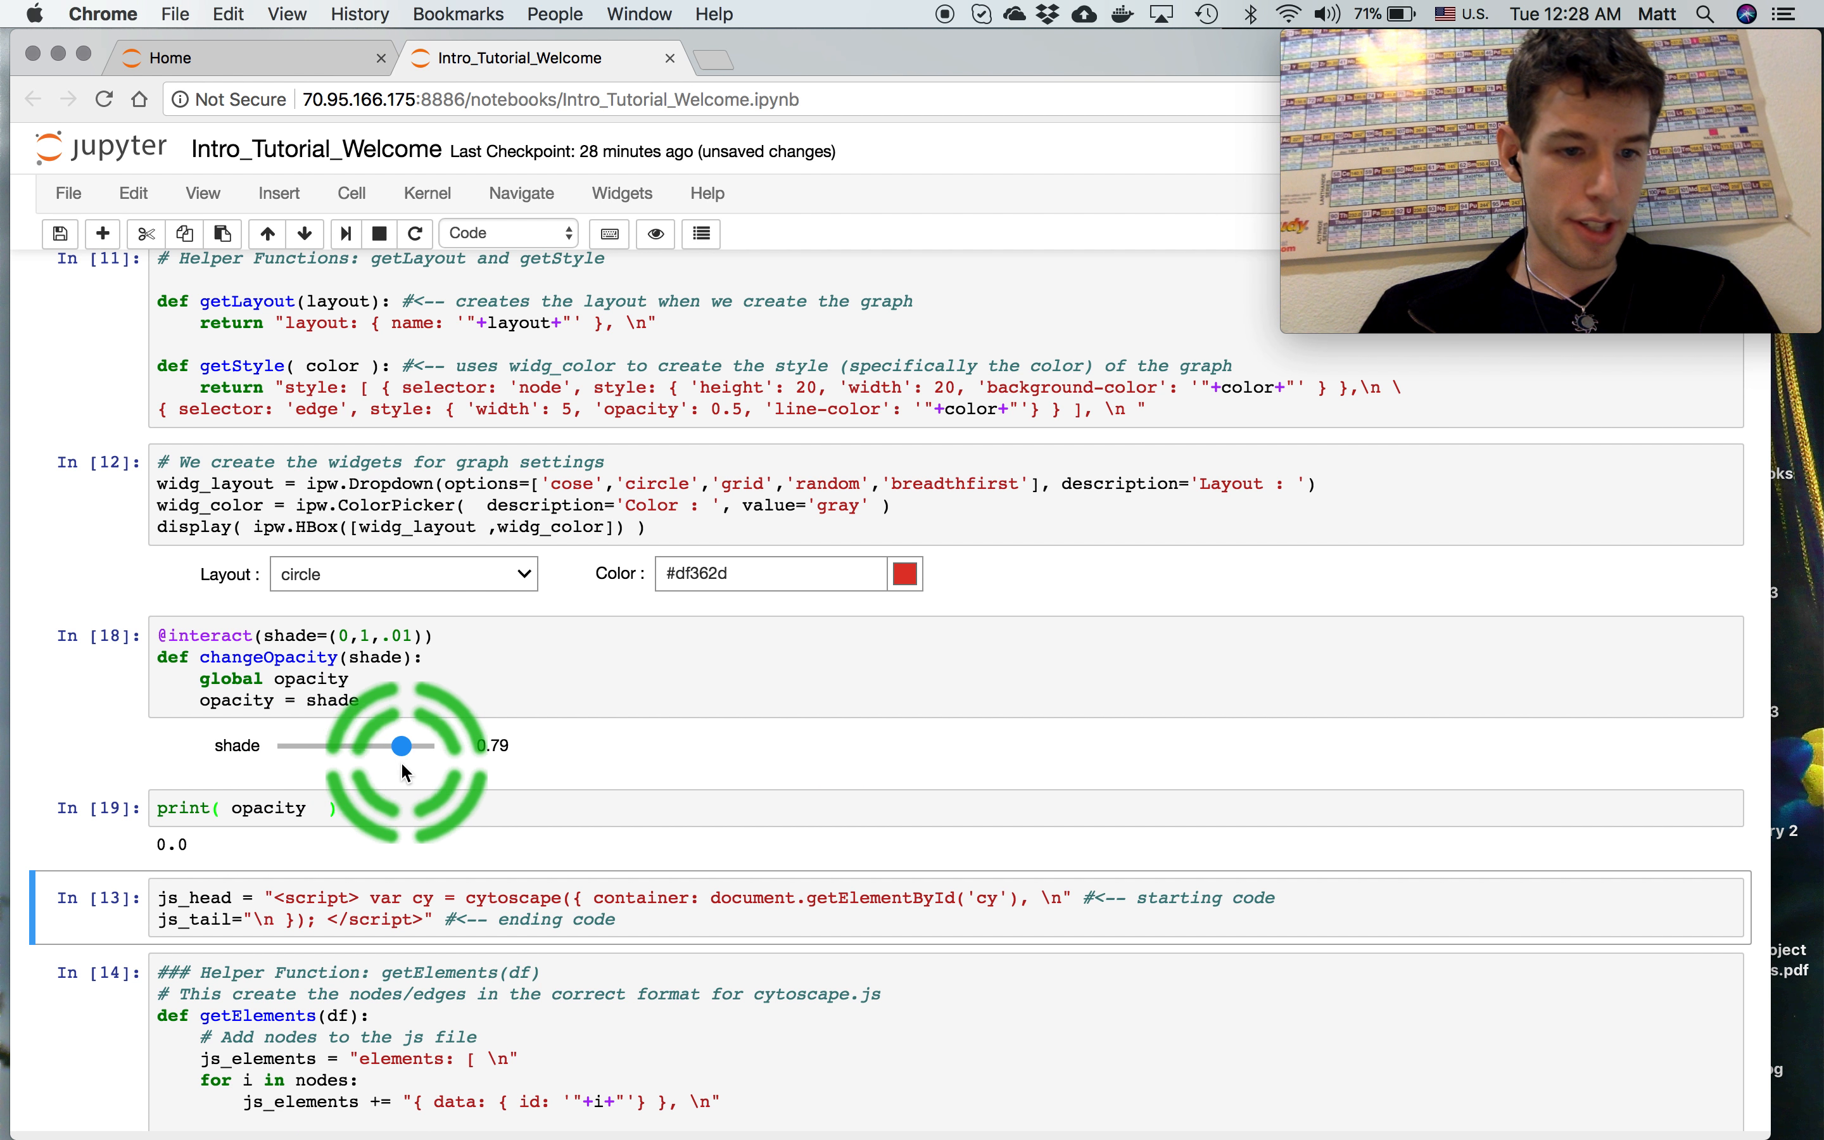
{"action": "left_click", "coordinate": [389, 818]}
{"action": "key", "text": "shift+Return"}
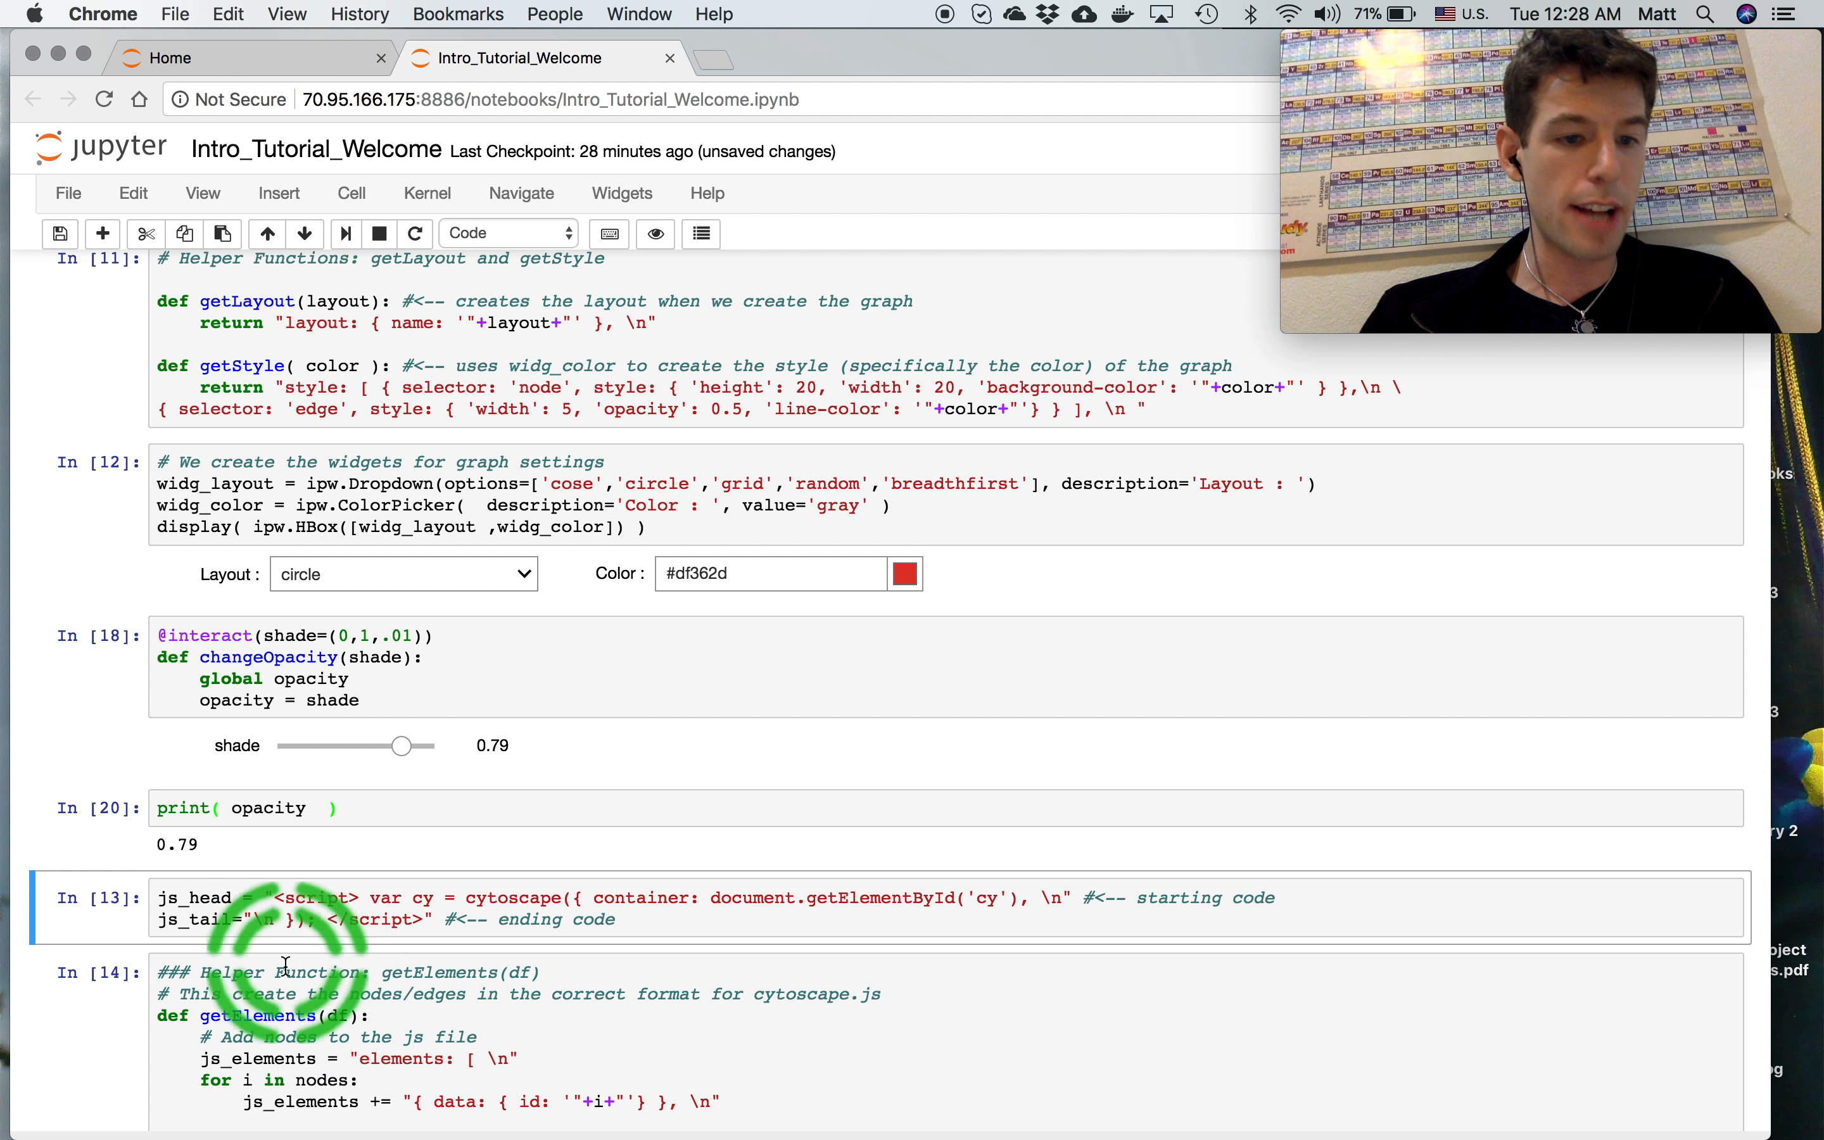
{"action": "left_click", "coordinate": [461, 822]}
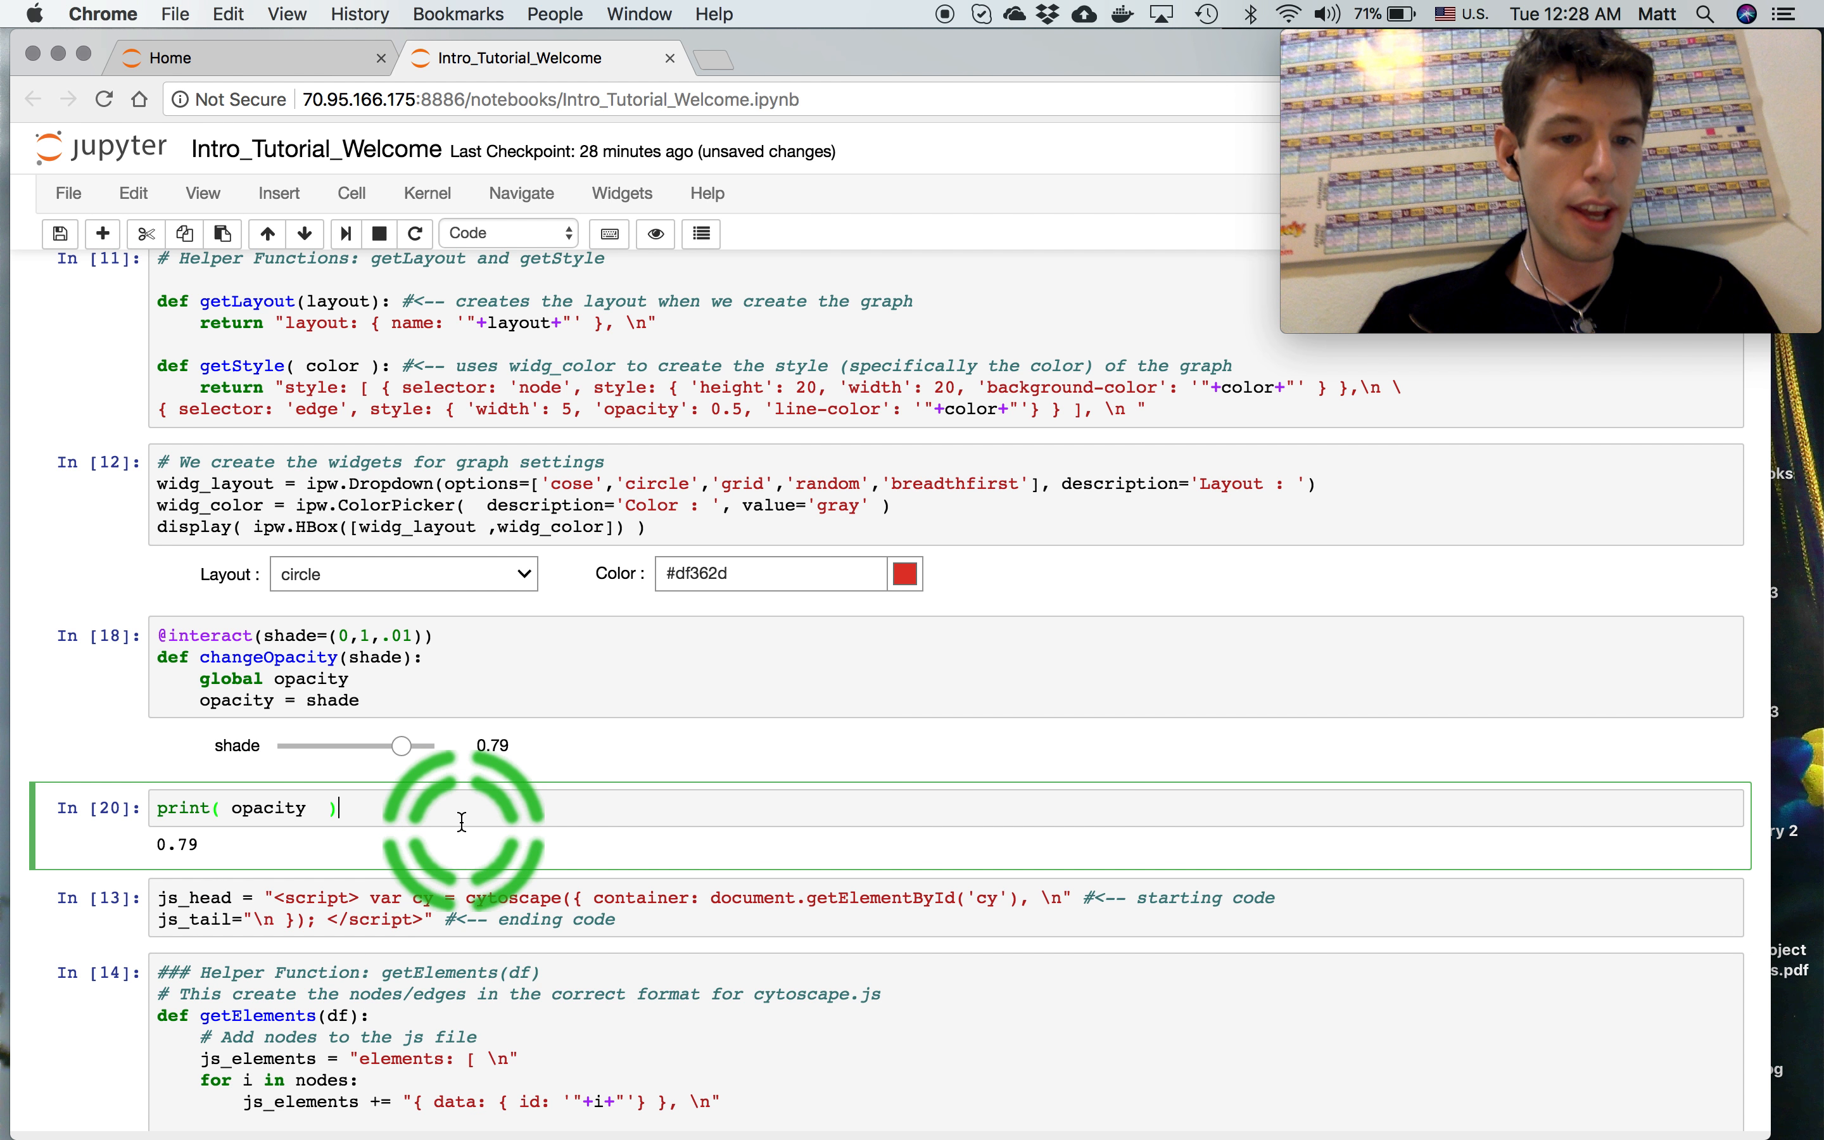
{"action": "left_click", "coordinate": [147, 233]}
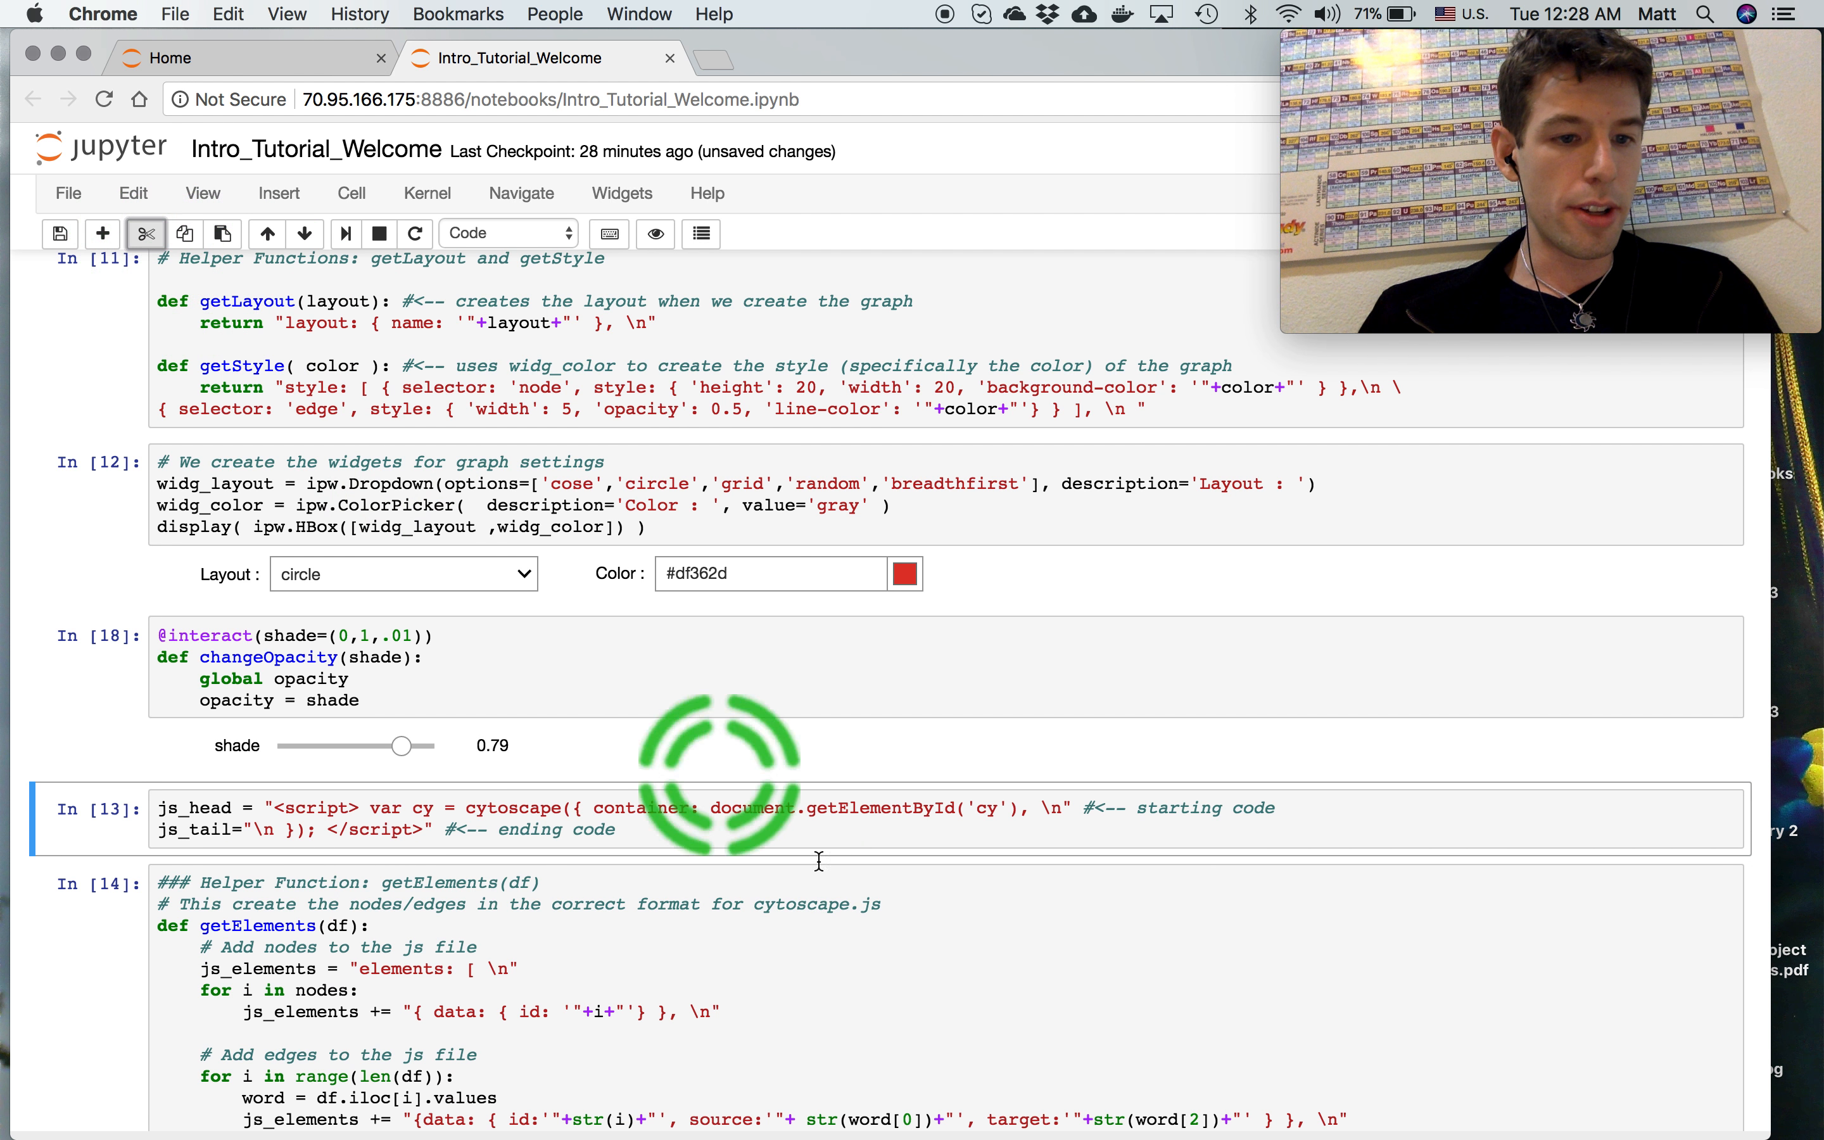
Hide the notebook's code cells and review the page from the Build a Dataset section to the graph controls
{"action": "left_click", "coordinate": [658, 240]}
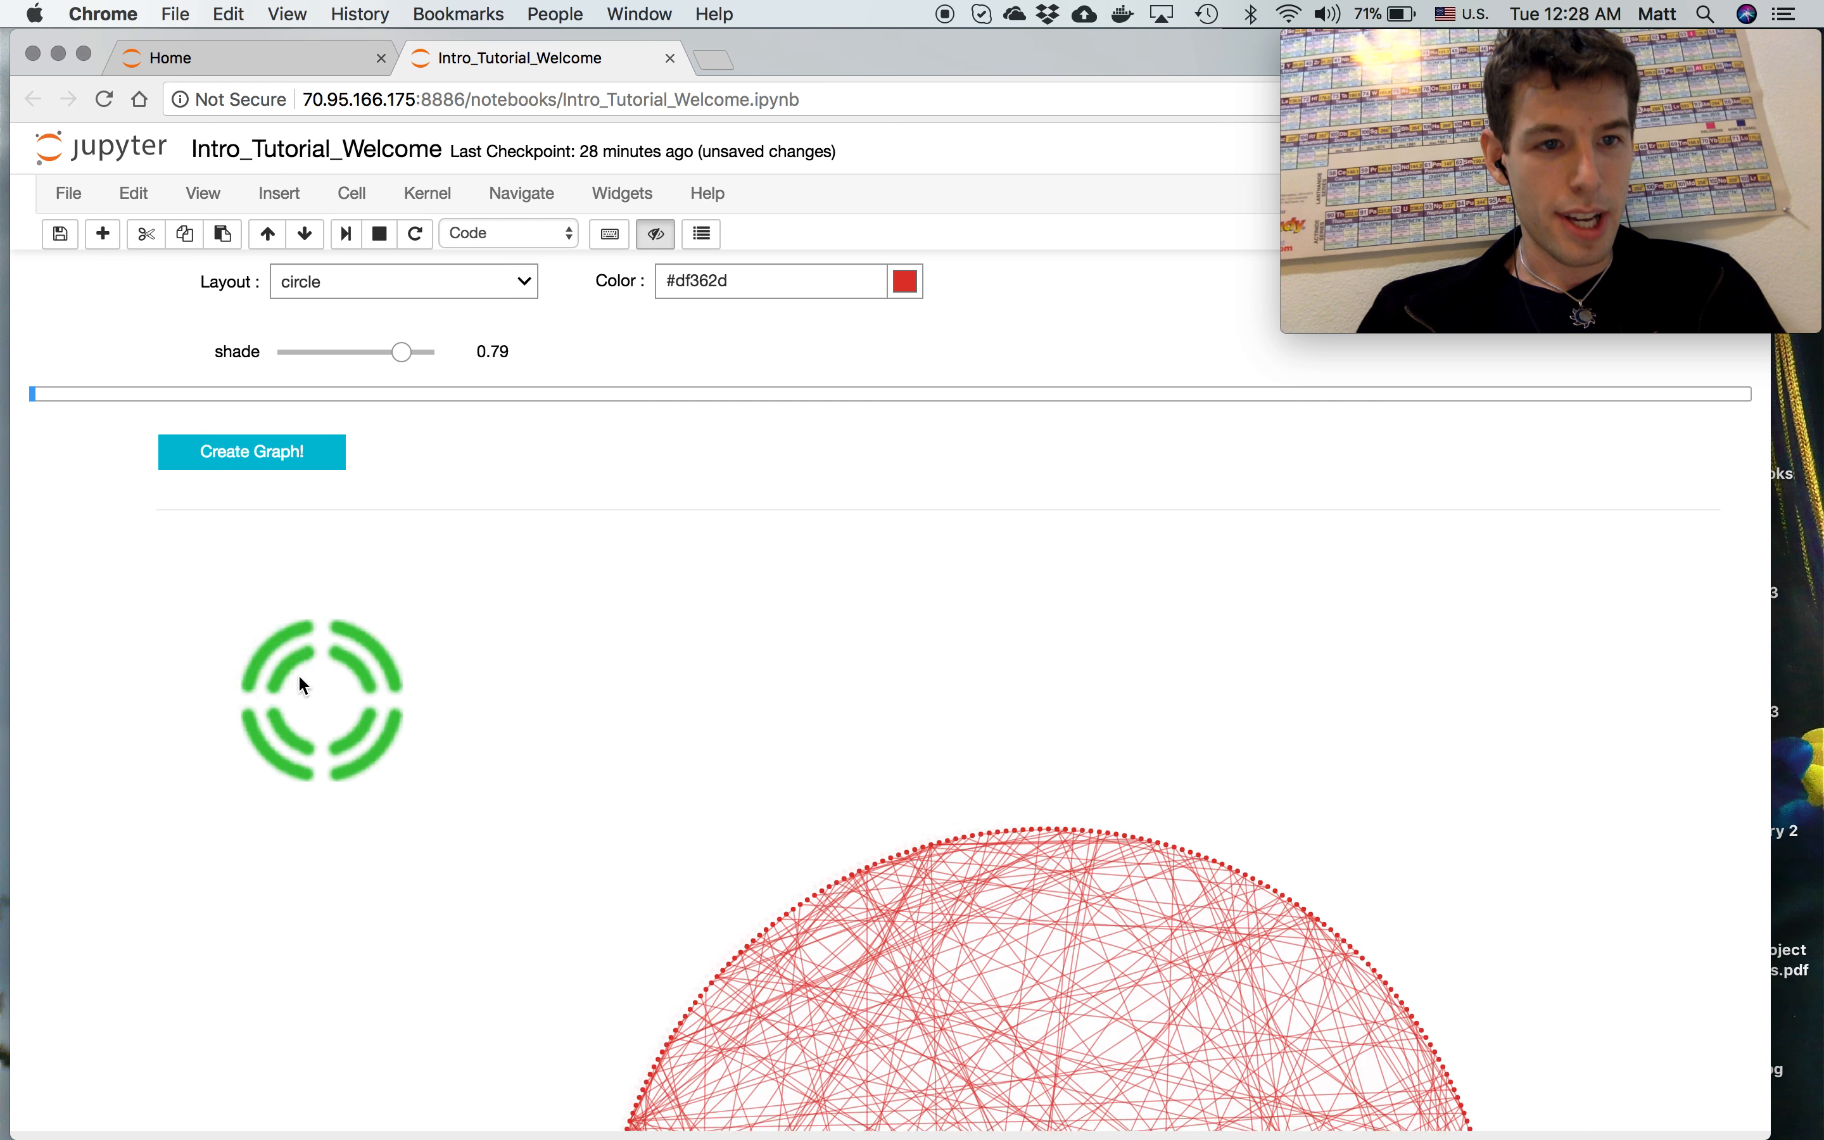
{"action": "scroll", "coordinate": [126, 549], "scroll_direction": "up", "scroll_amount": 5}
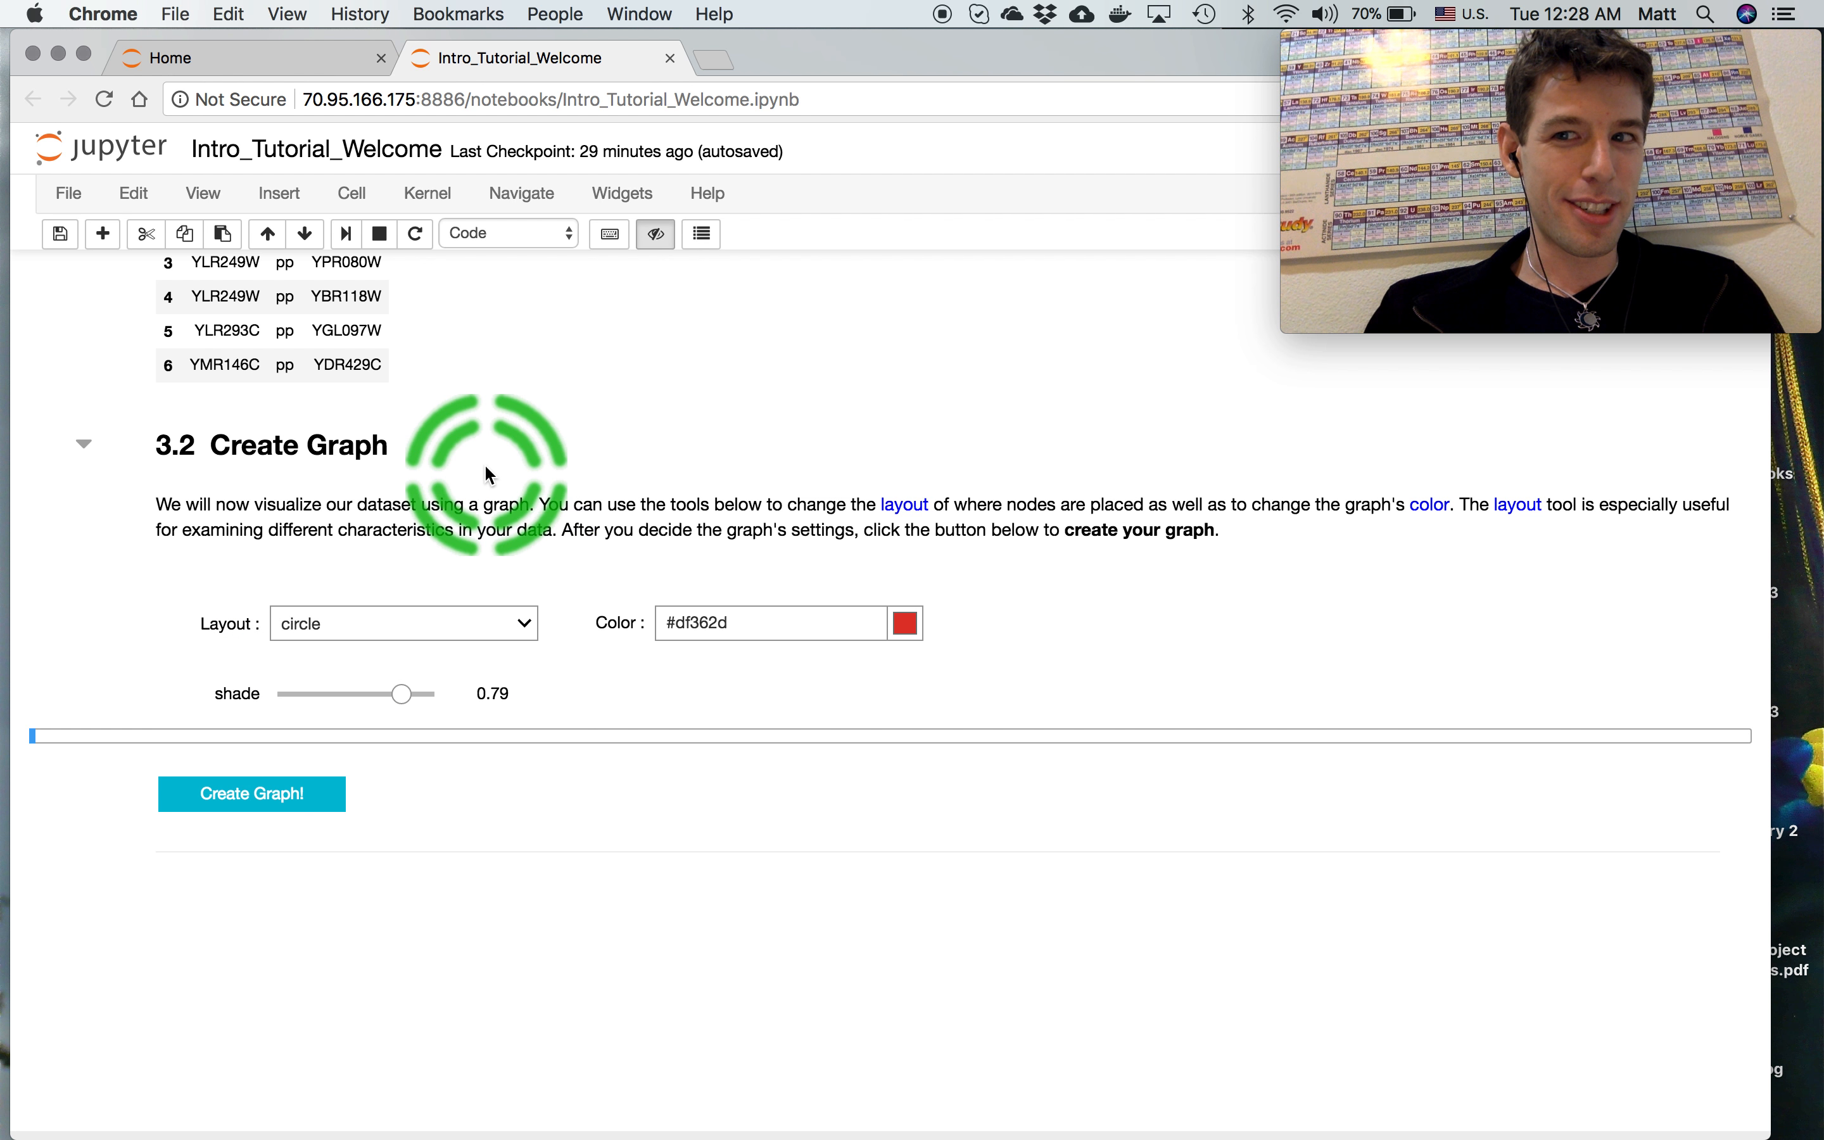
{"action": "scroll", "coordinate": [80, 692], "scroll_direction": "up", "scroll_amount": 1}
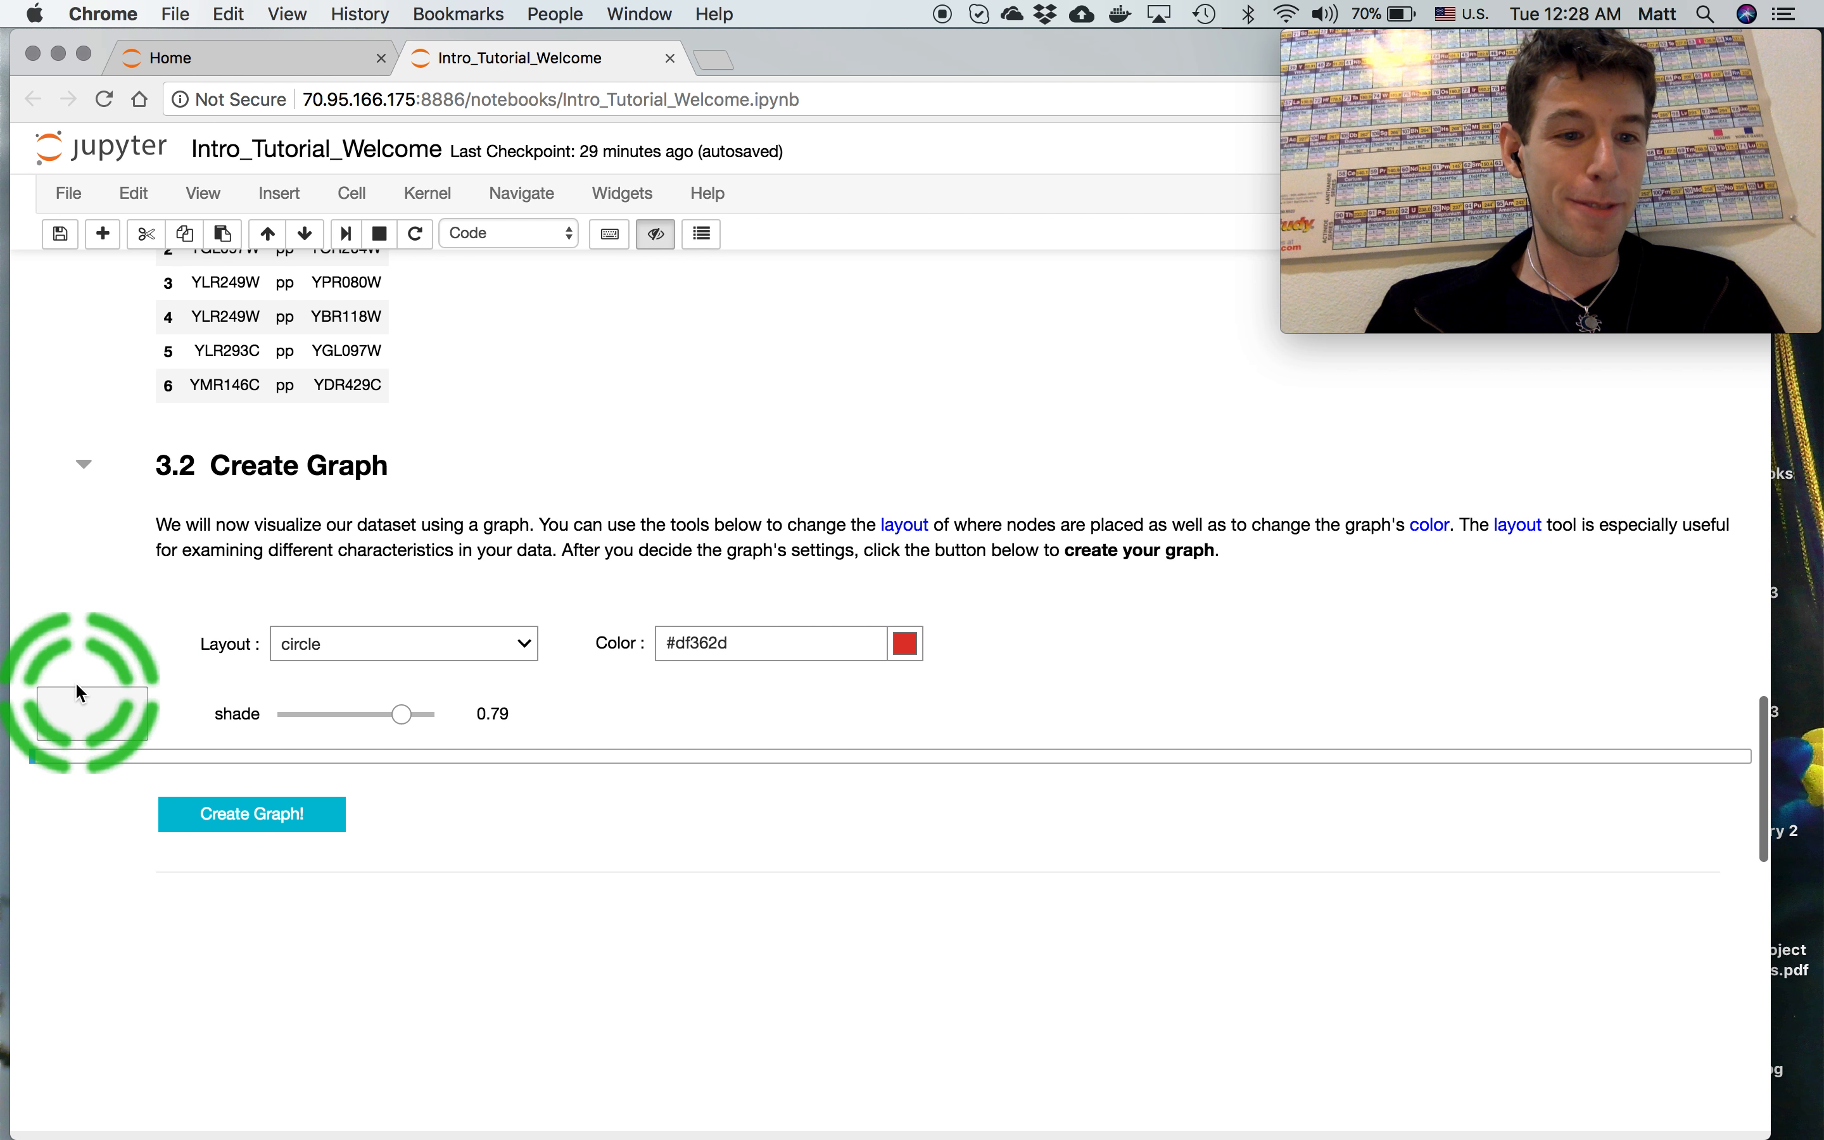
{"action": "scroll", "coordinate": [76, 685], "scroll_direction": "down", "scroll_amount": 2}
{"action": "scroll", "coordinate": [76, 685], "scroll_direction": "up", "scroll_amount": 2}
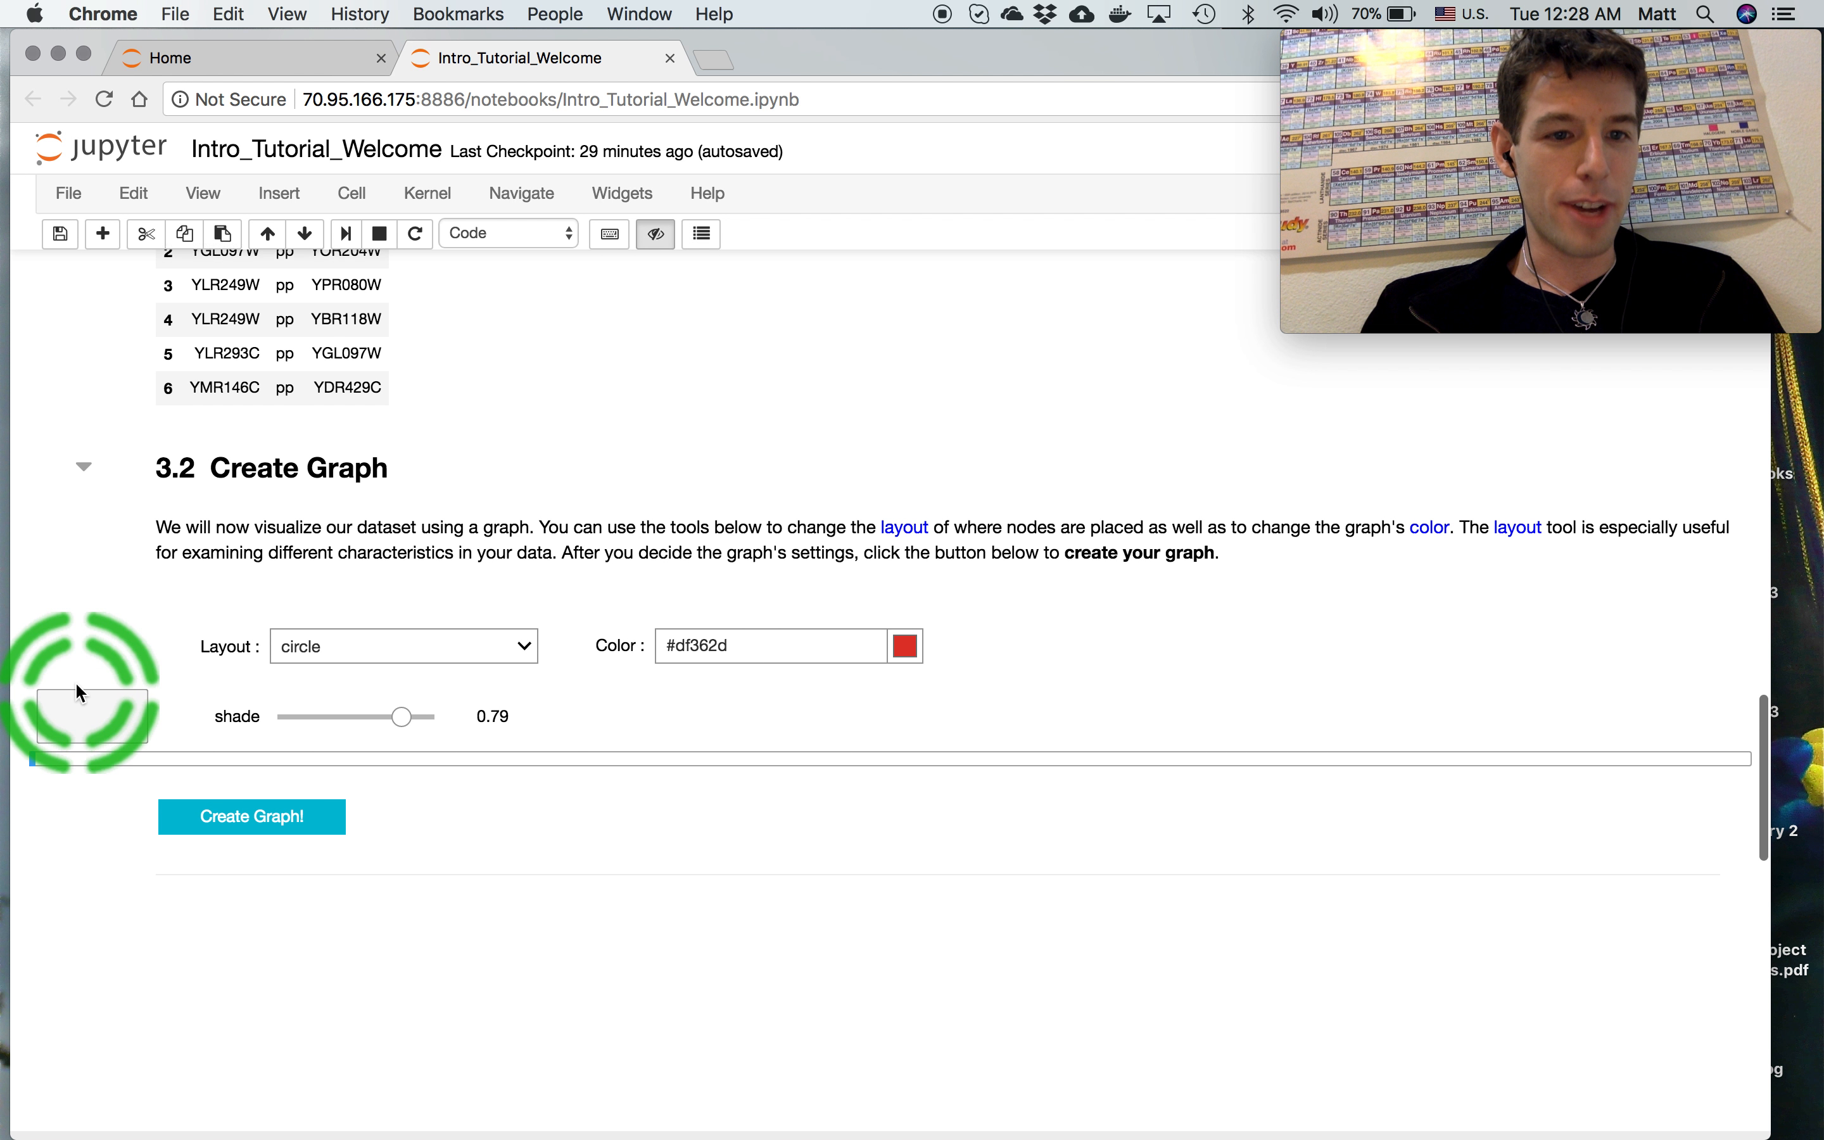
{"action": "scroll", "coordinate": [76, 684], "scroll_direction": "down", "scroll_amount": 1}
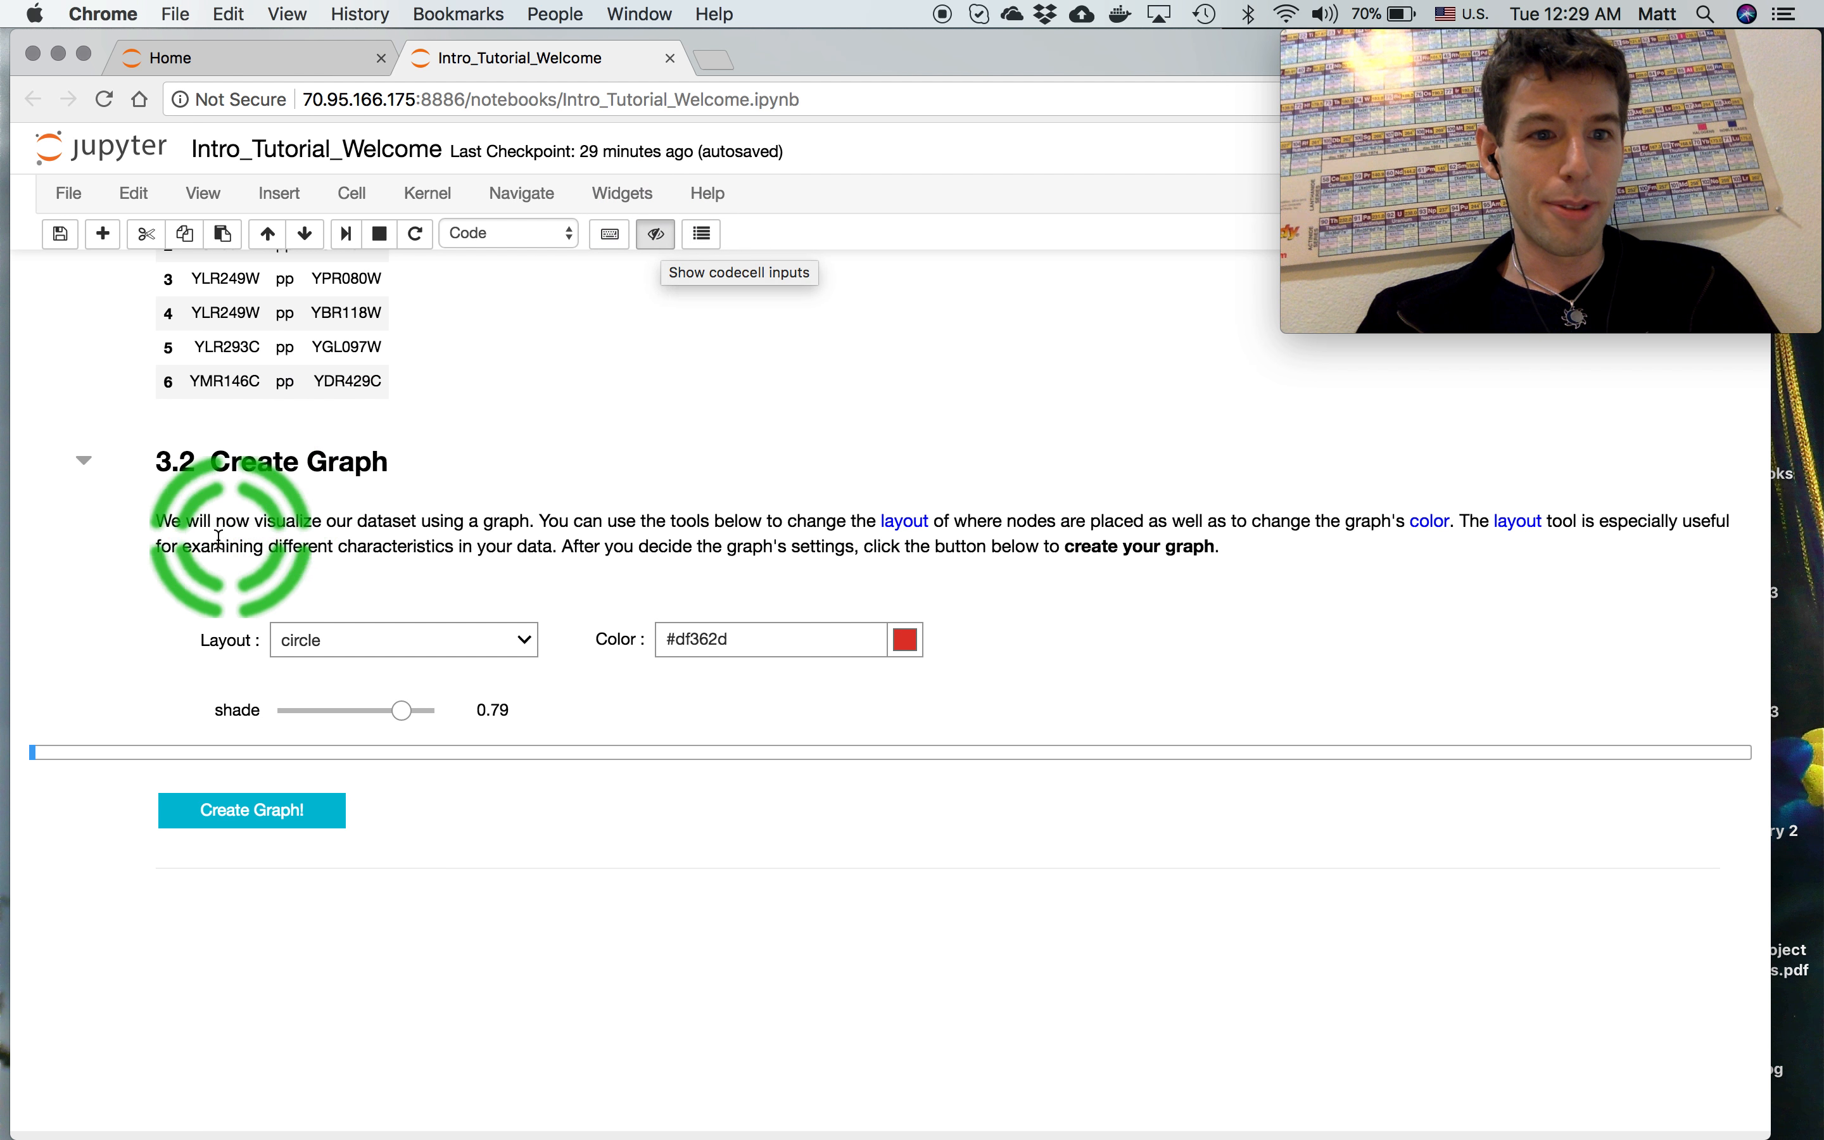
{"action": "scroll", "coordinate": [94, 545], "scroll_direction": "up", "scroll_amount": 10}
{"action": "scroll", "coordinate": [94, 545], "scroll_direction": "up", "scroll_amount": 10}
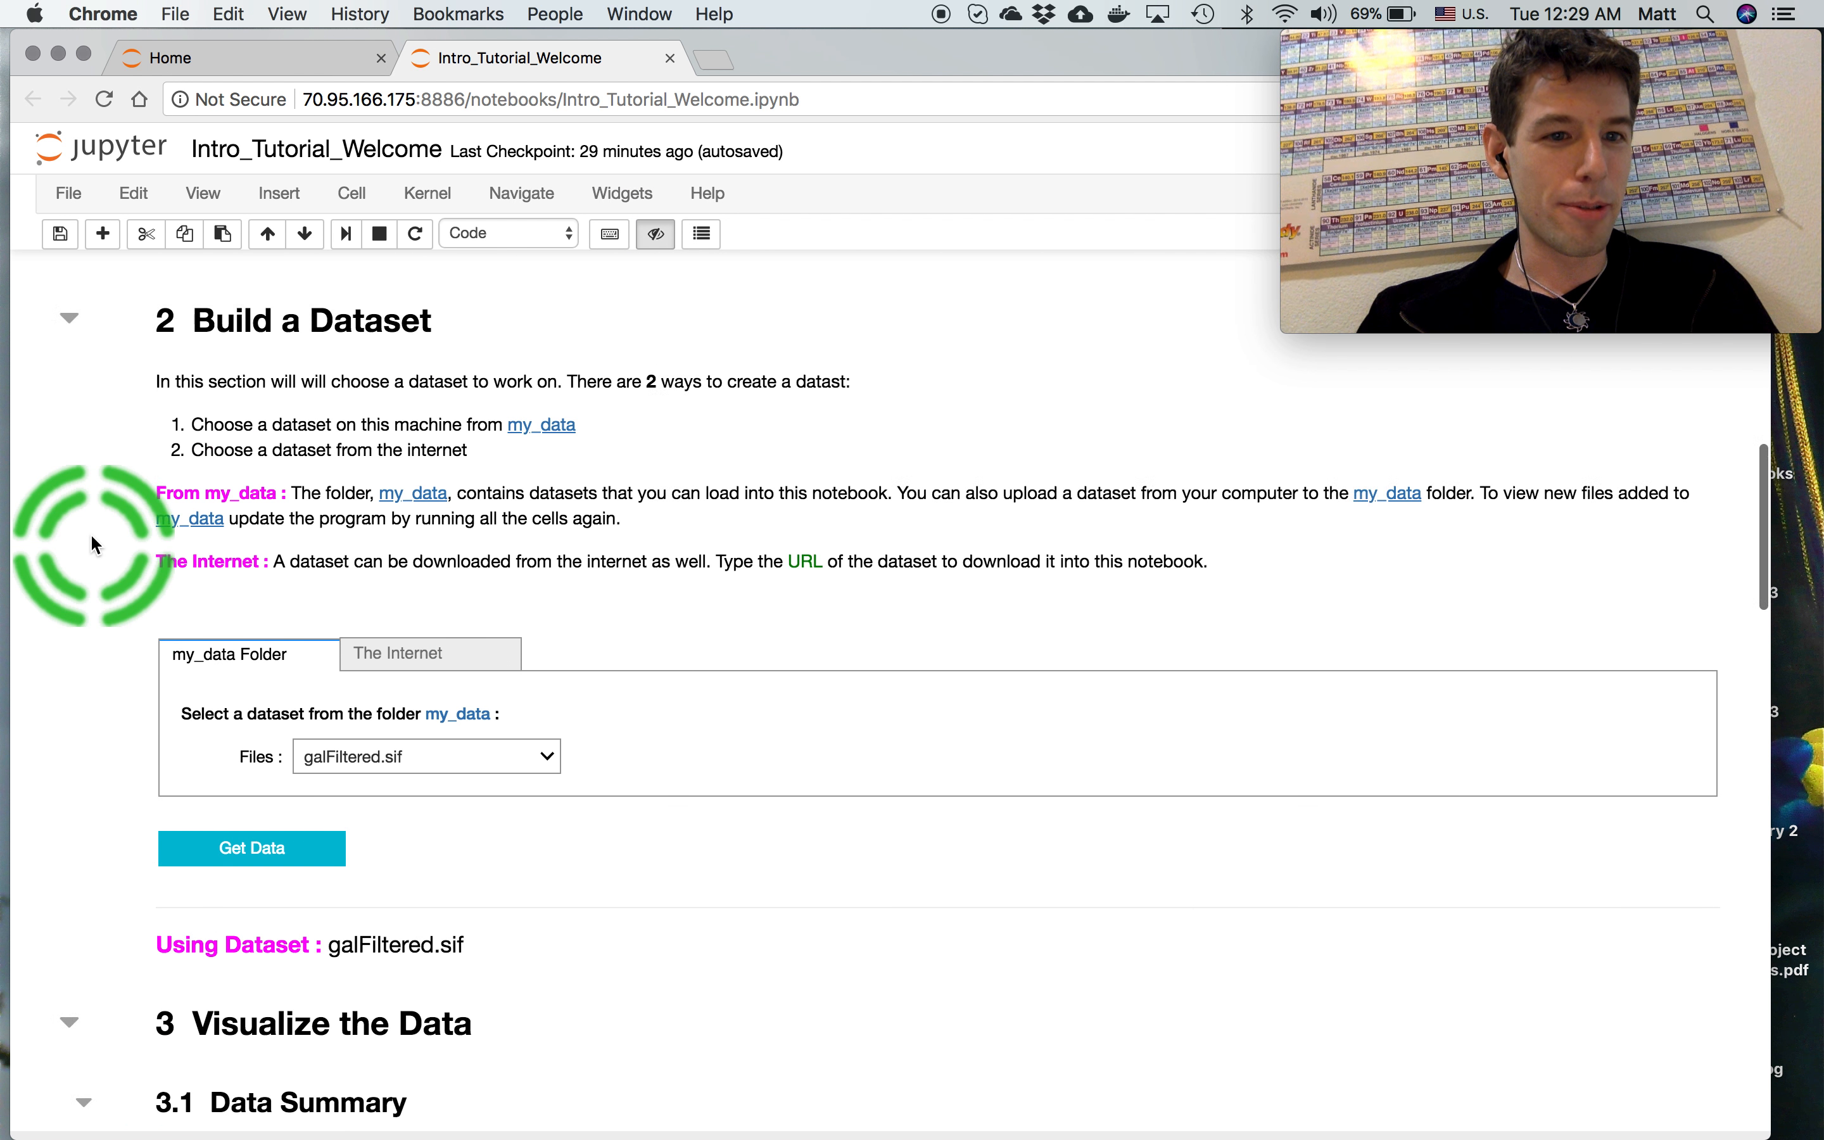
{"action": "scroll", "coordinate": [92, 537], "scroll_direction": "down", "scroll_amount": 15}
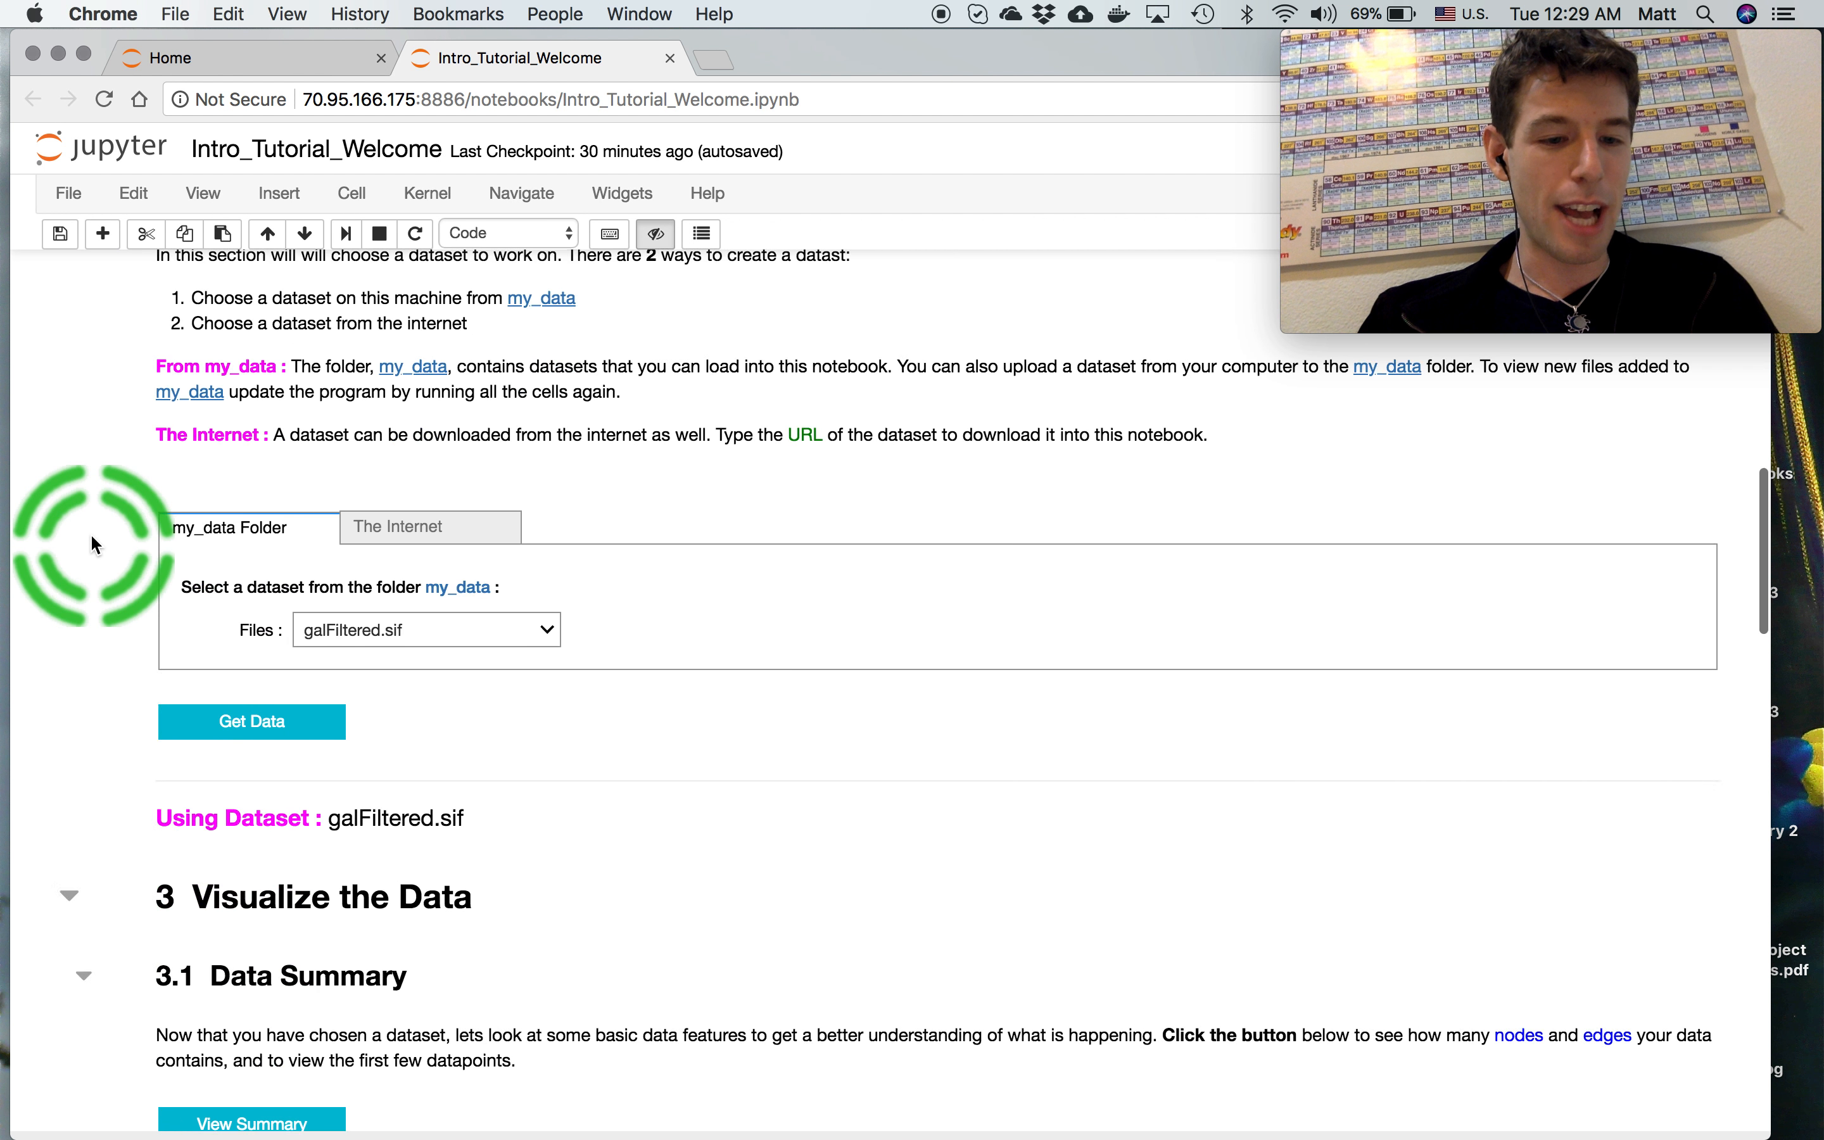
{"action": "scroll", "coordinate": [91, 536], "scroll_direction": "down", "scroll_amount": 2}
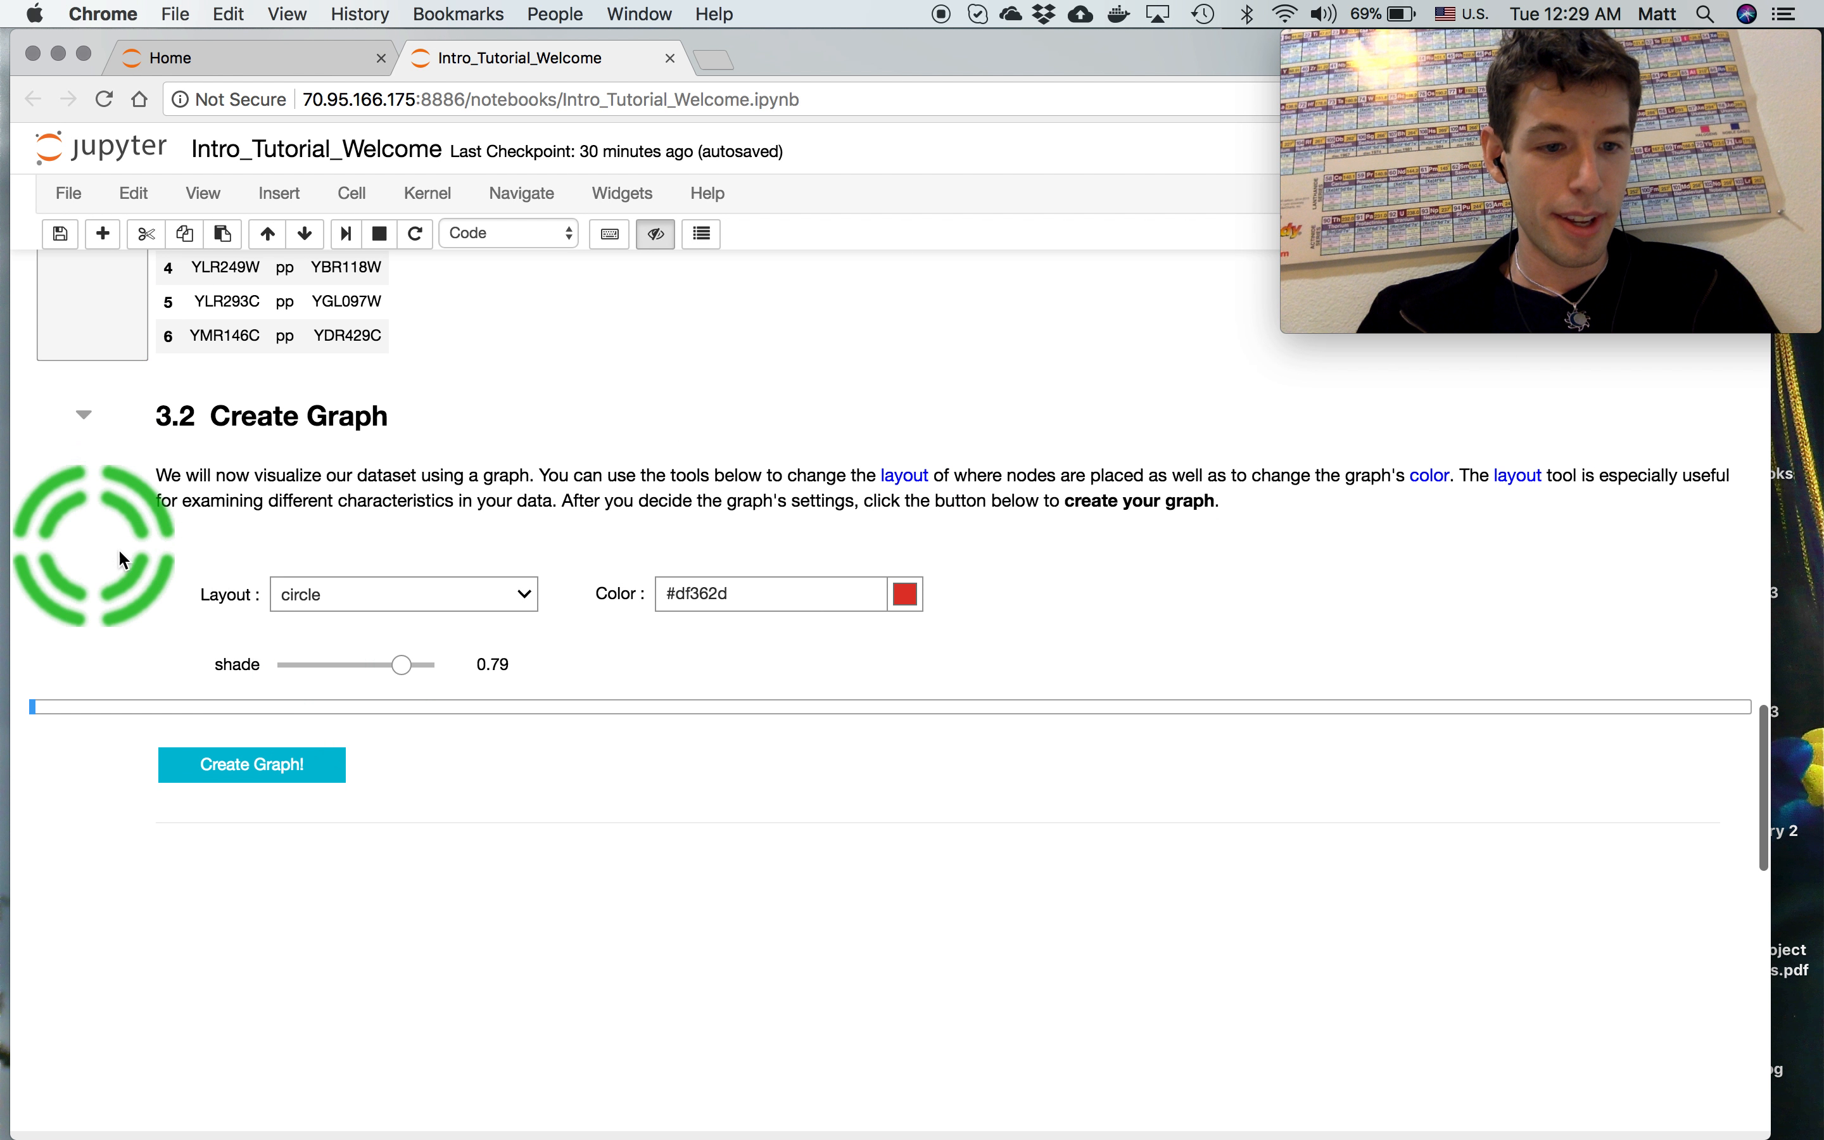
Delete the shade slider cell and show the notebook's hidden code cells
{"action": "left_click", "coordinate": [297, 658]}
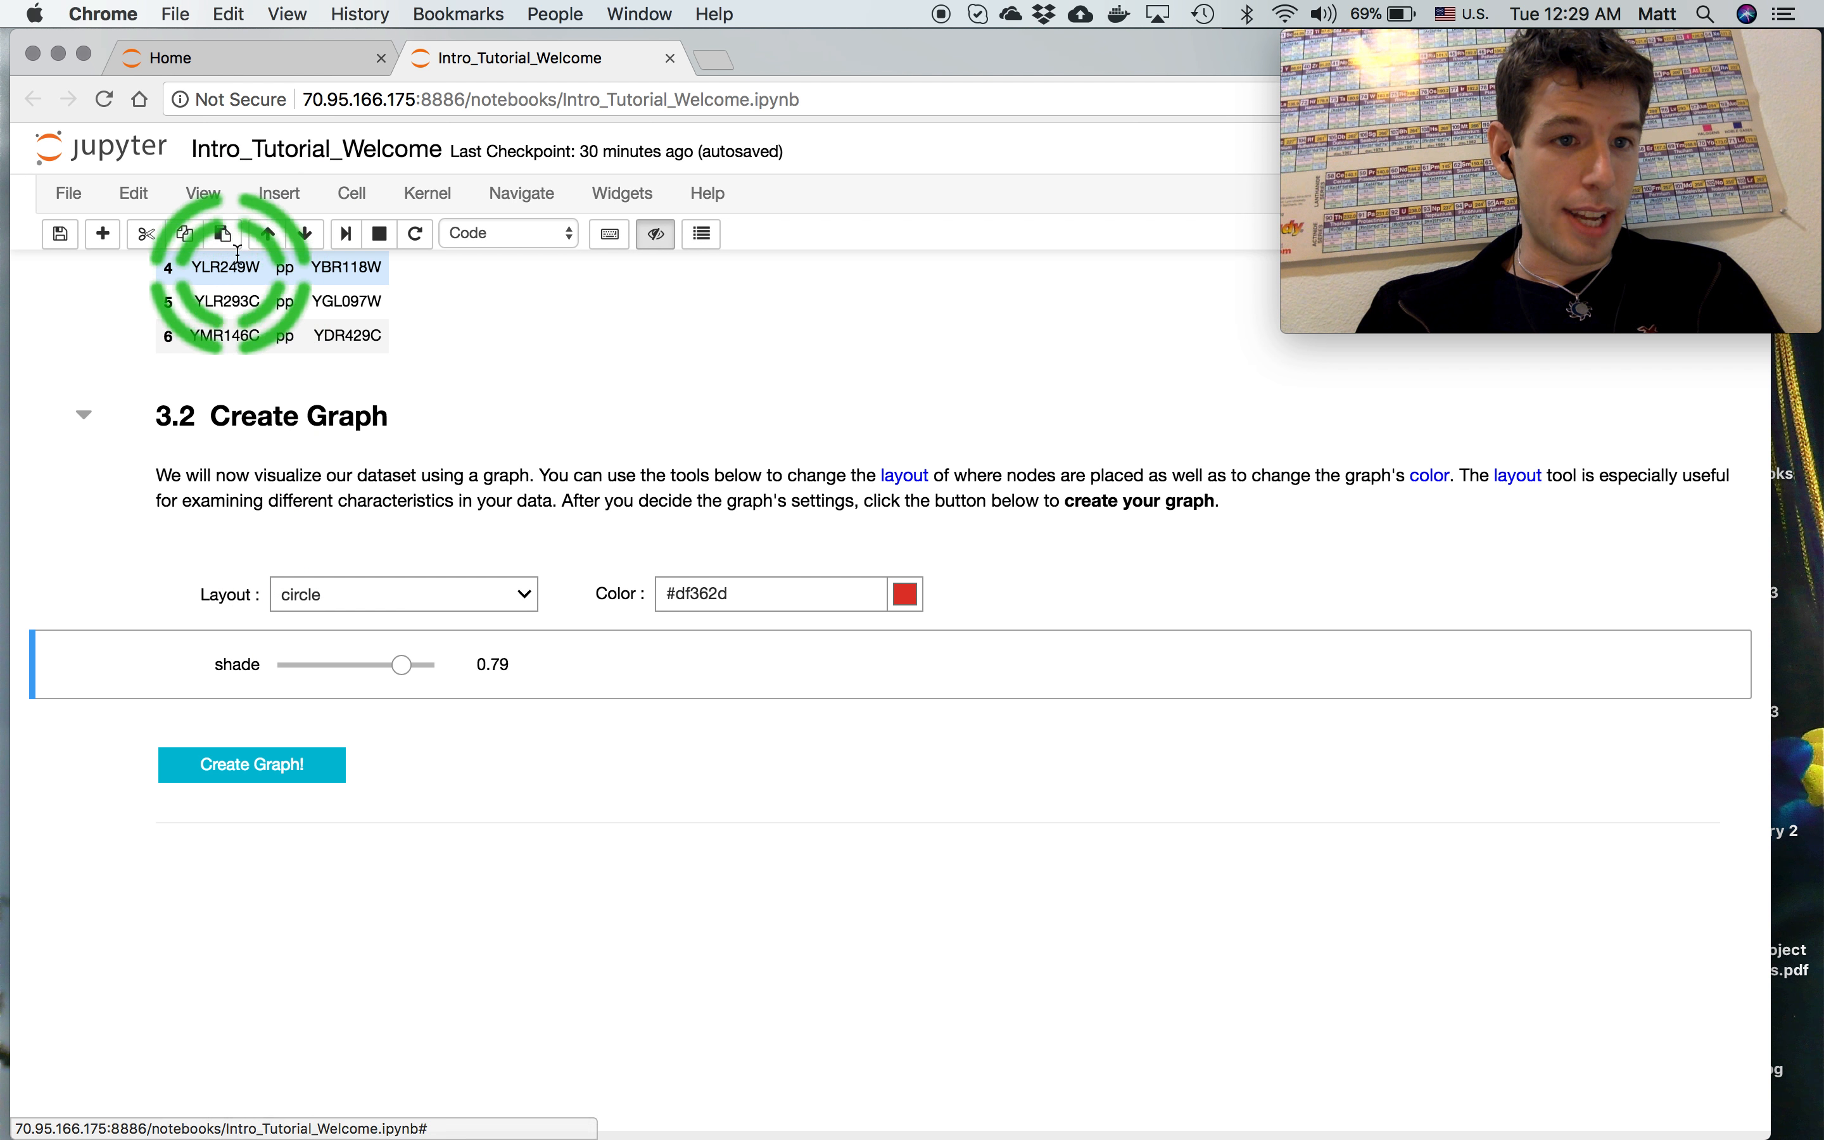
{"action": "left_click", "coordinate": [148, 235]}
{"action": "left_click", "coordinate": [657, 236]}
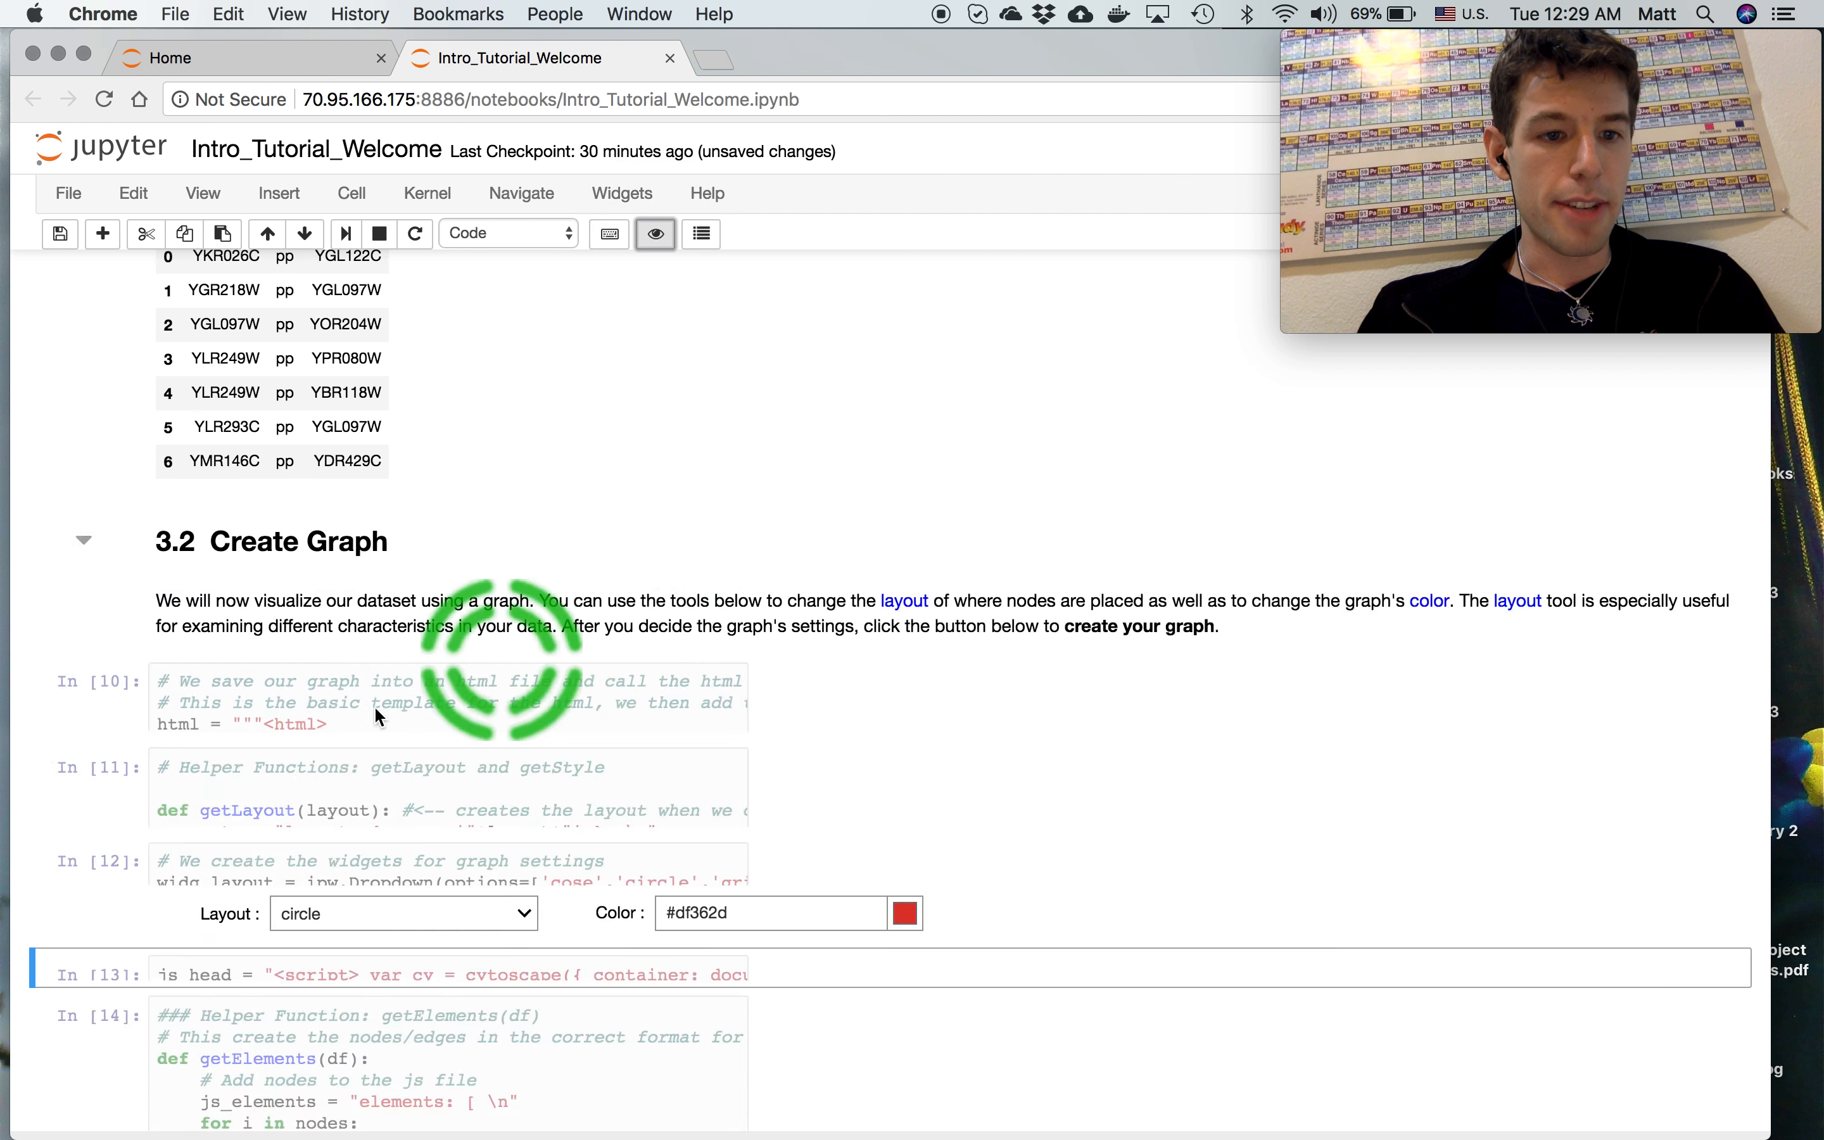
Look through the graph code, circular network, data summary and dataset cells, and hide the notebook's code
{"action": "scroll", "coordinate": [119, 797], "scroll_direction": "down", "scroll_amount": 5}
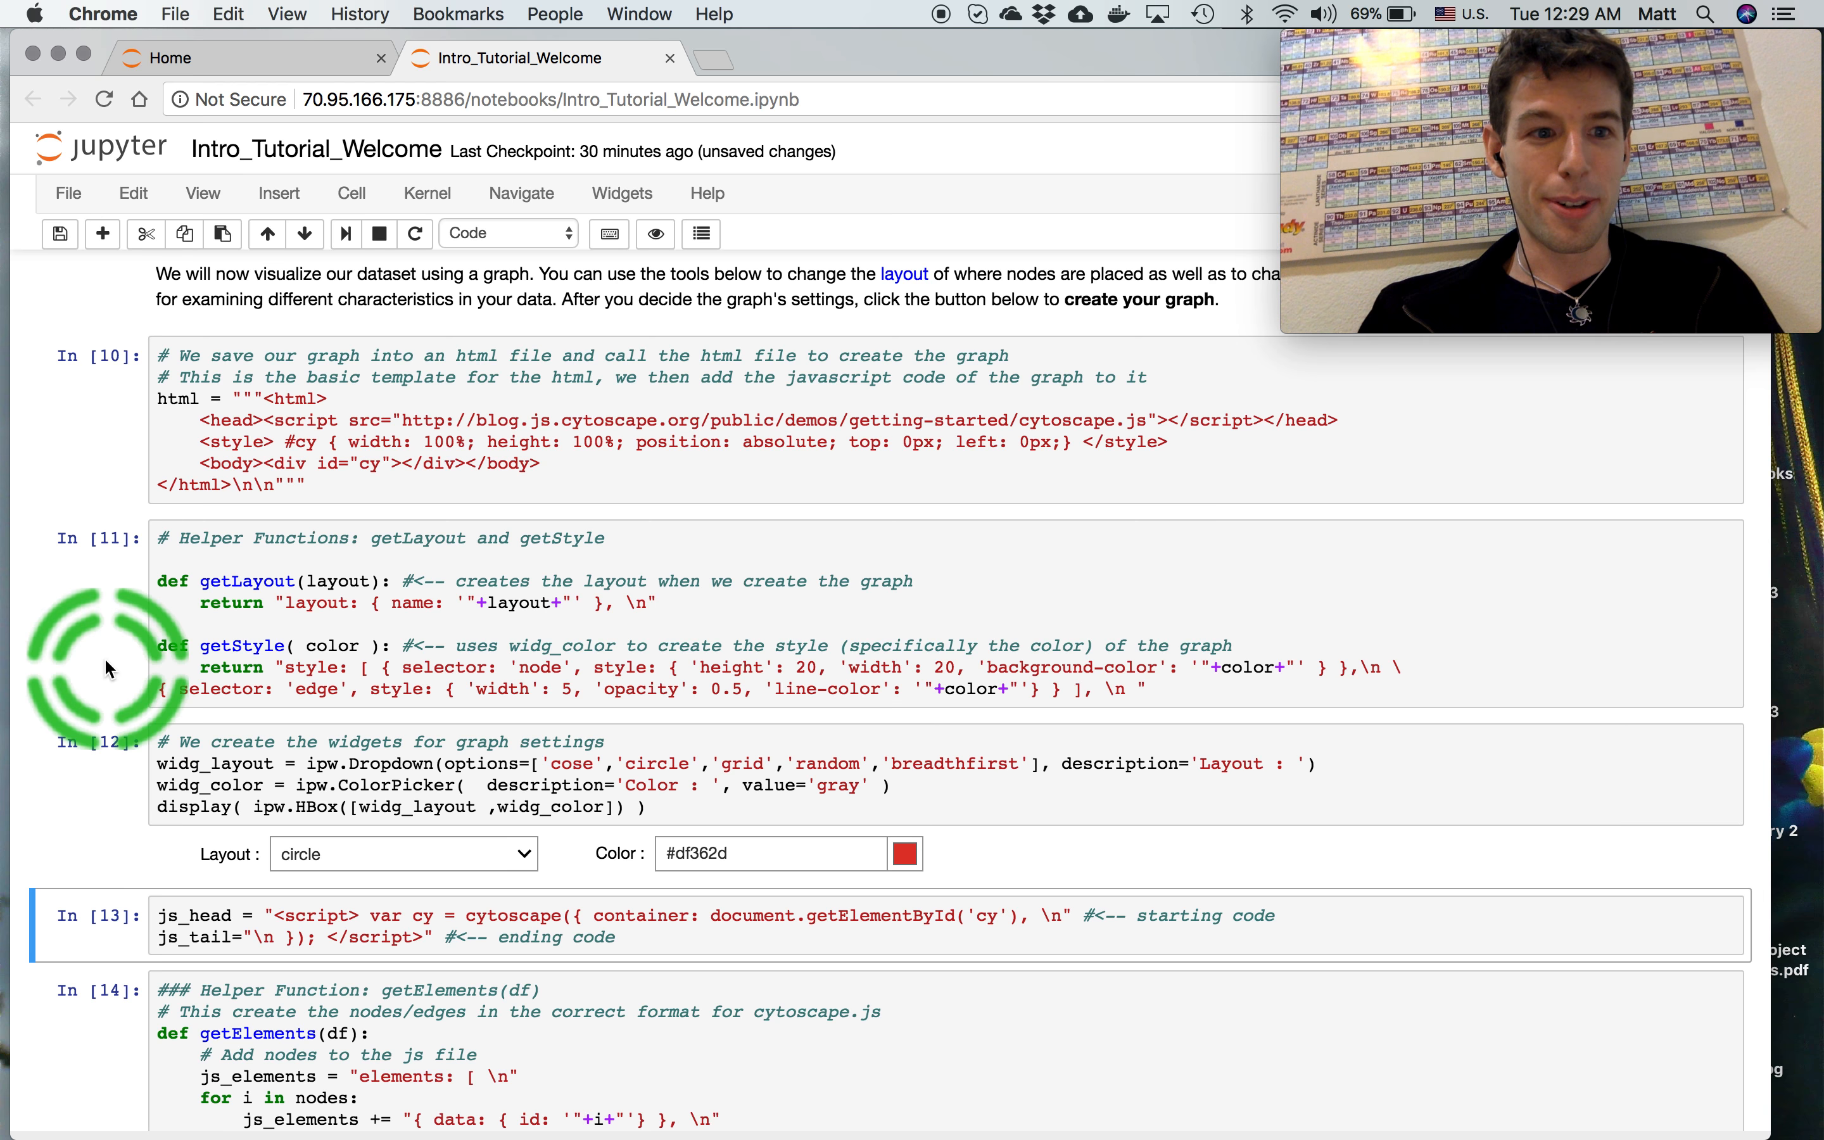
{"action": "scroll", "coordinate": [105, 667], "scroll_direction": "down", "scroll_amount": 2}
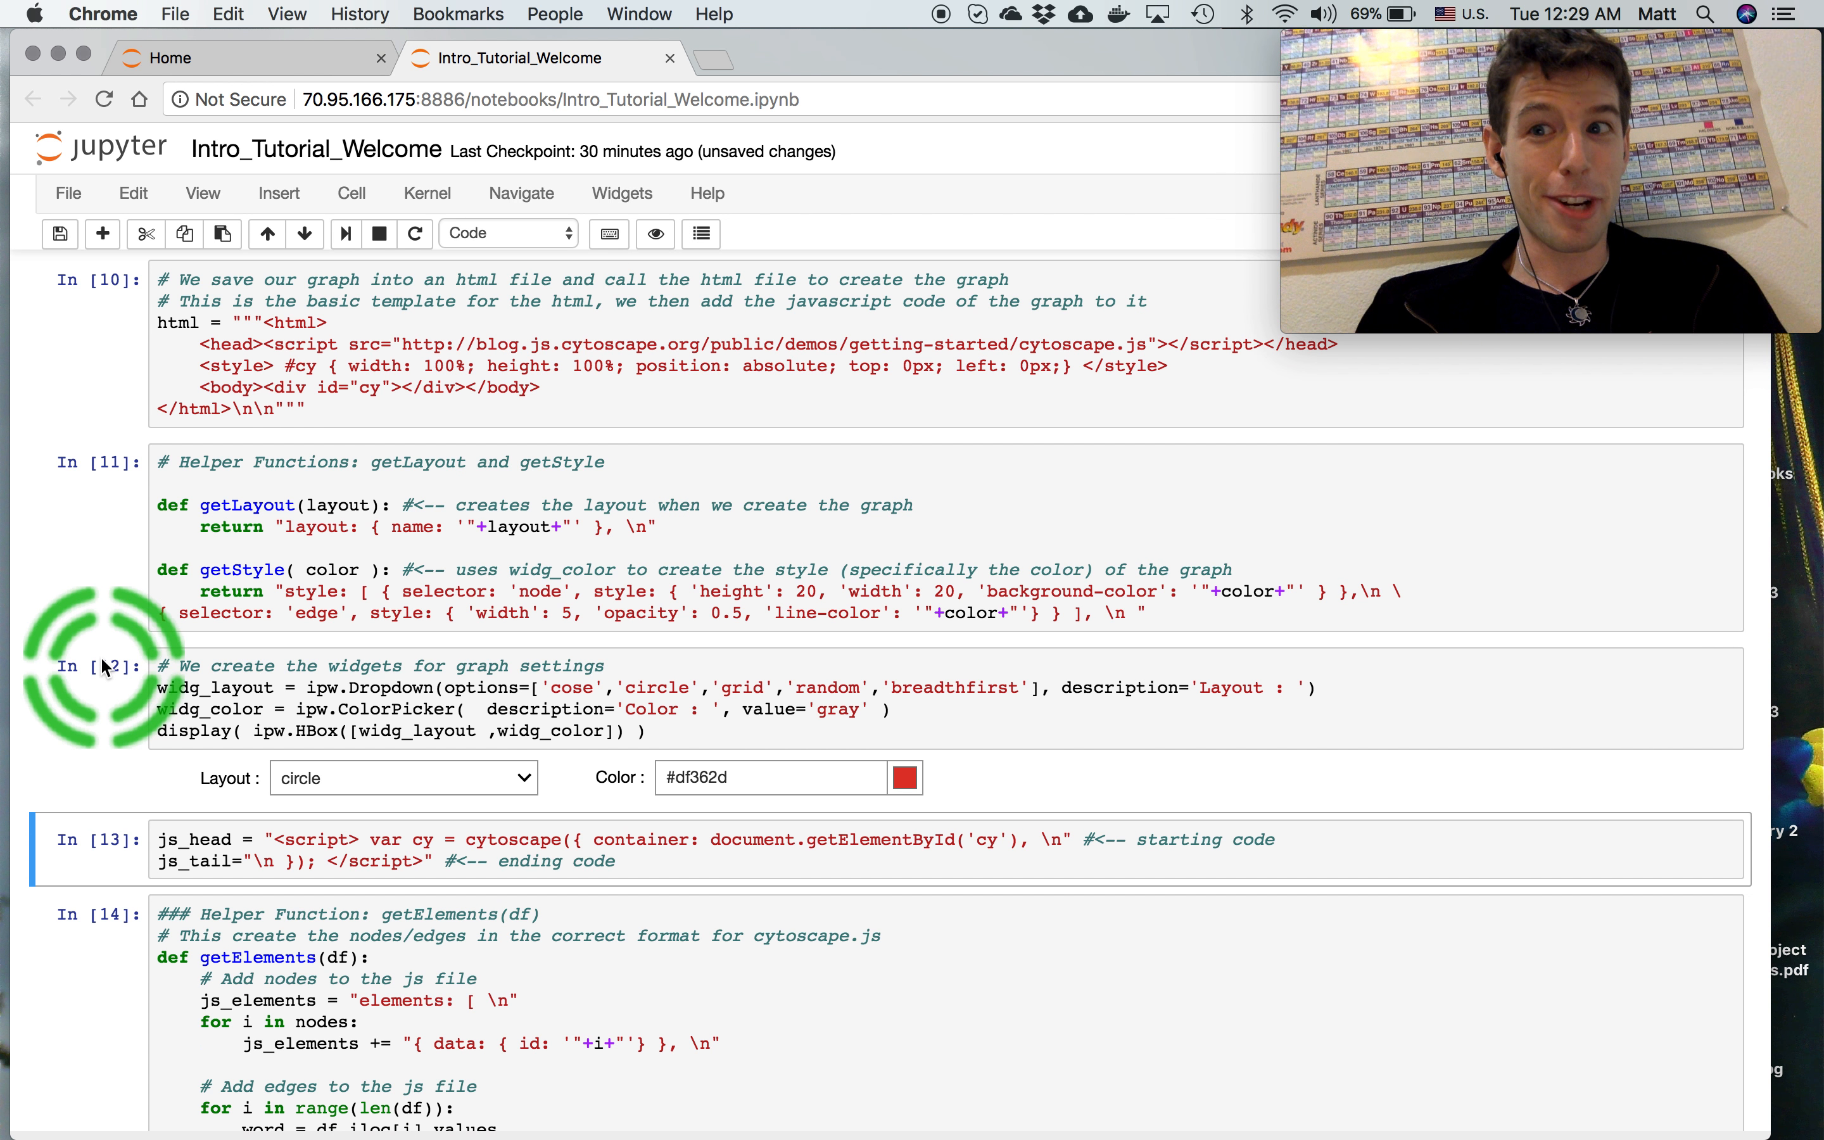
{"action": "scroll", "coordinate": [104, 668], "scroll_direction": "down", "scroll_amount": 20}
{"action": "scroll", "coordinate": [104, 664], "scroll_direction": "down", "scroll_amount": 15}
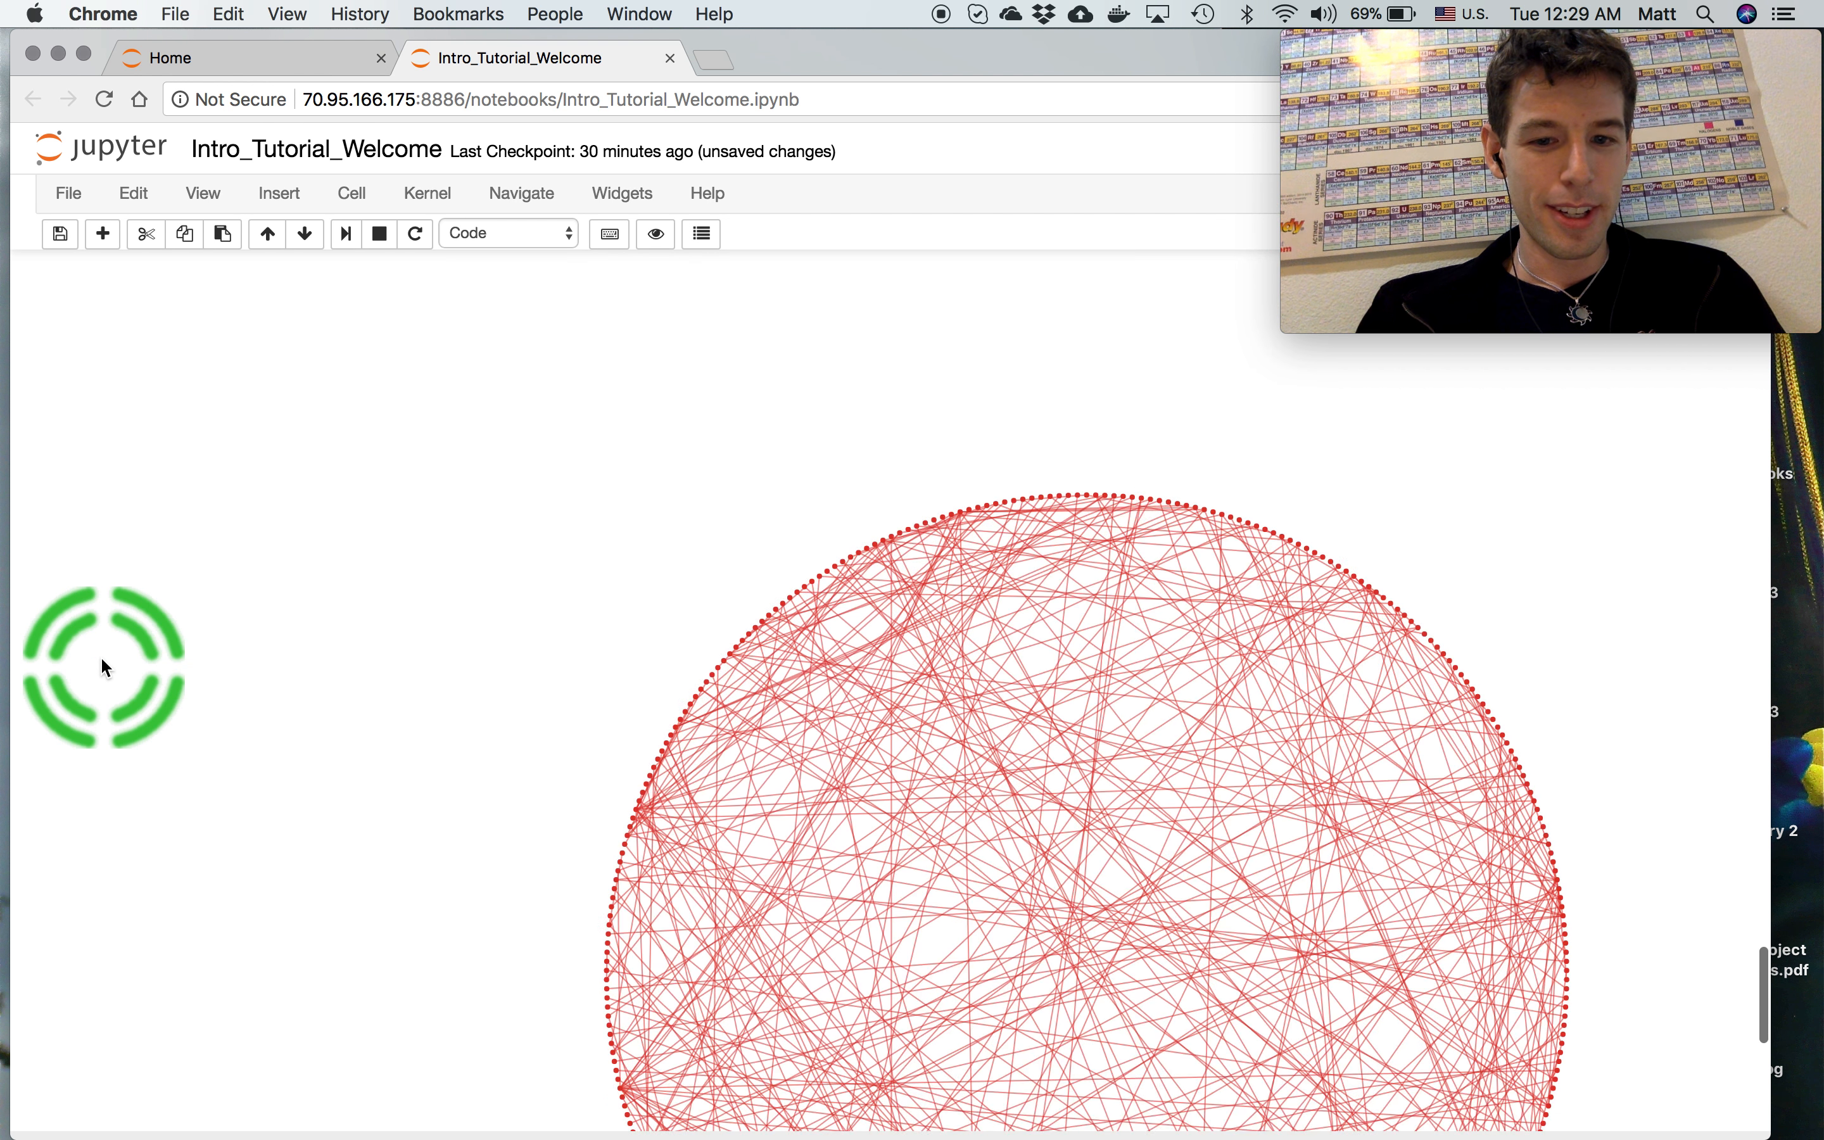
{"action": "scroll", "coordinate": [102, 660], "scroll_direction": "up", "scroll_amount": 20}
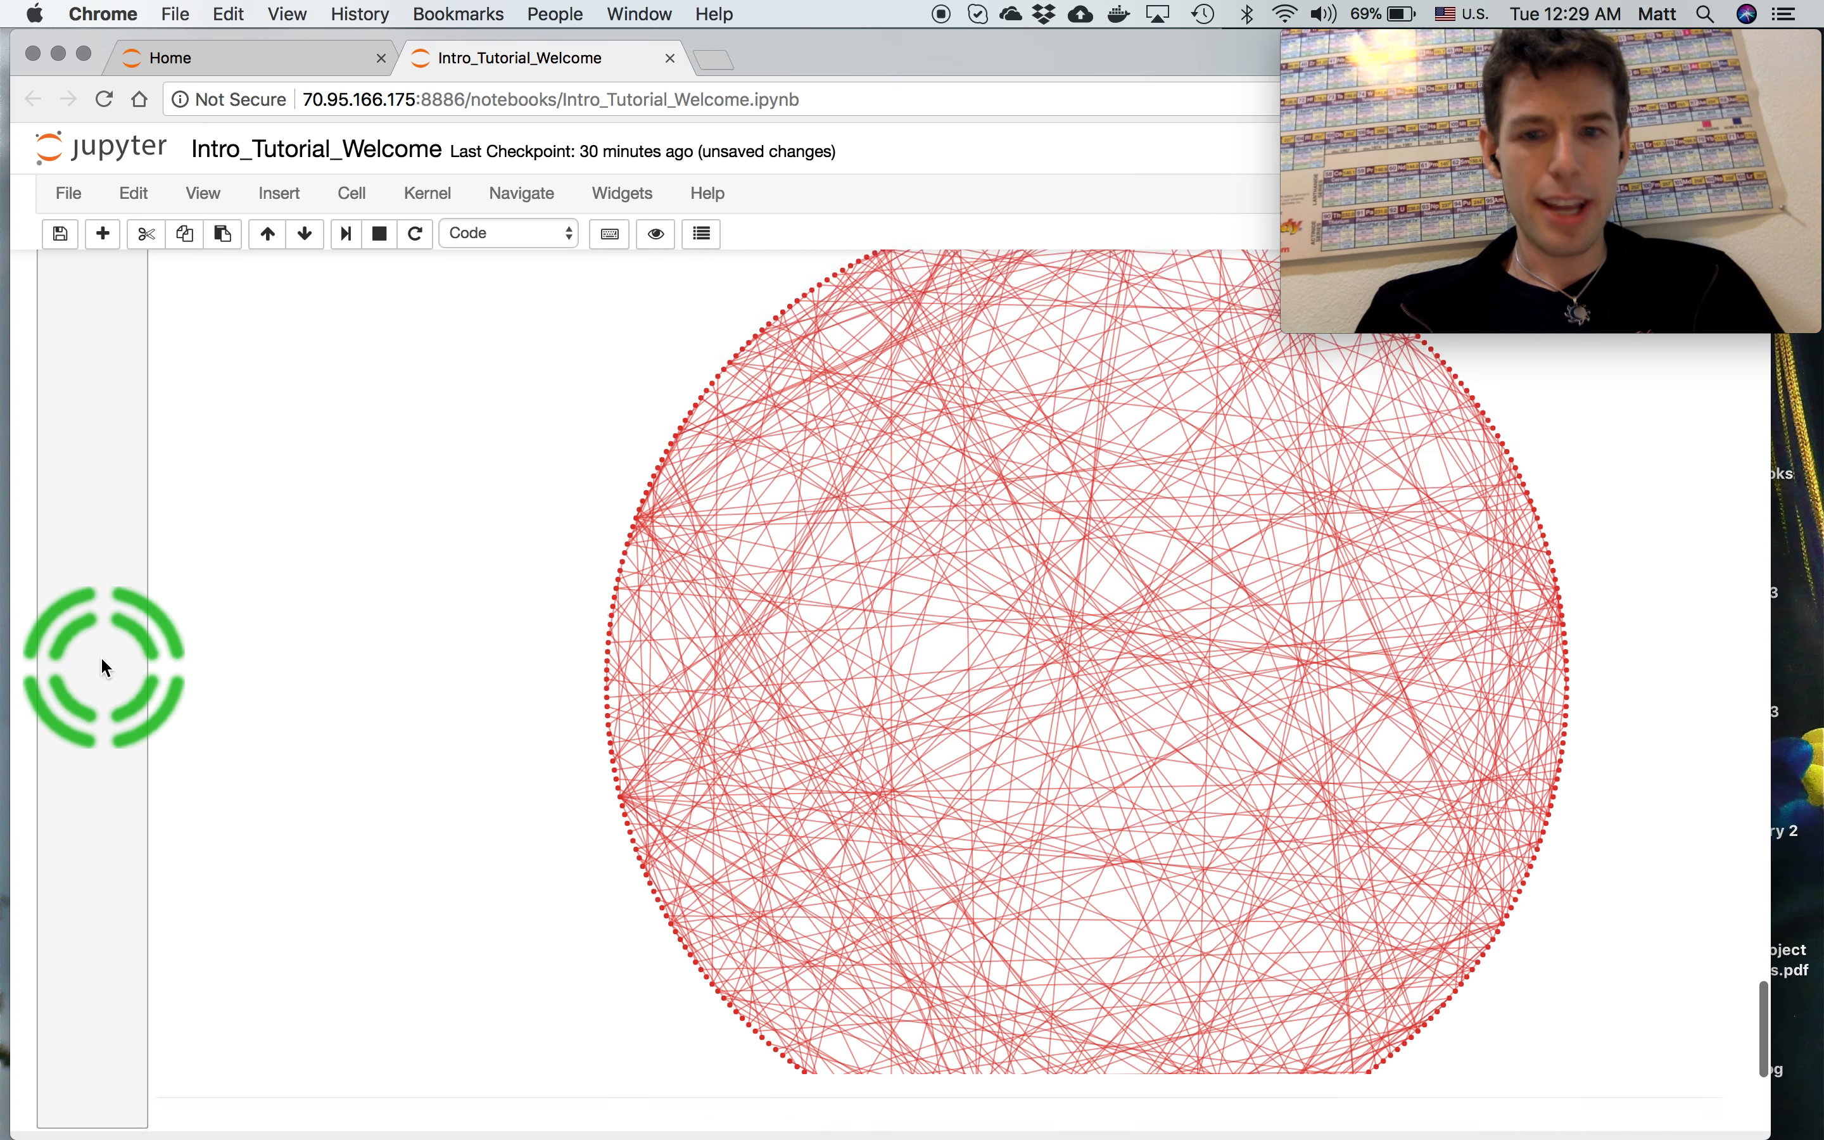
{"action": "scroll", "coordinate": [106, 667], "scroll_direction": "up", "scroll_amount": 20}
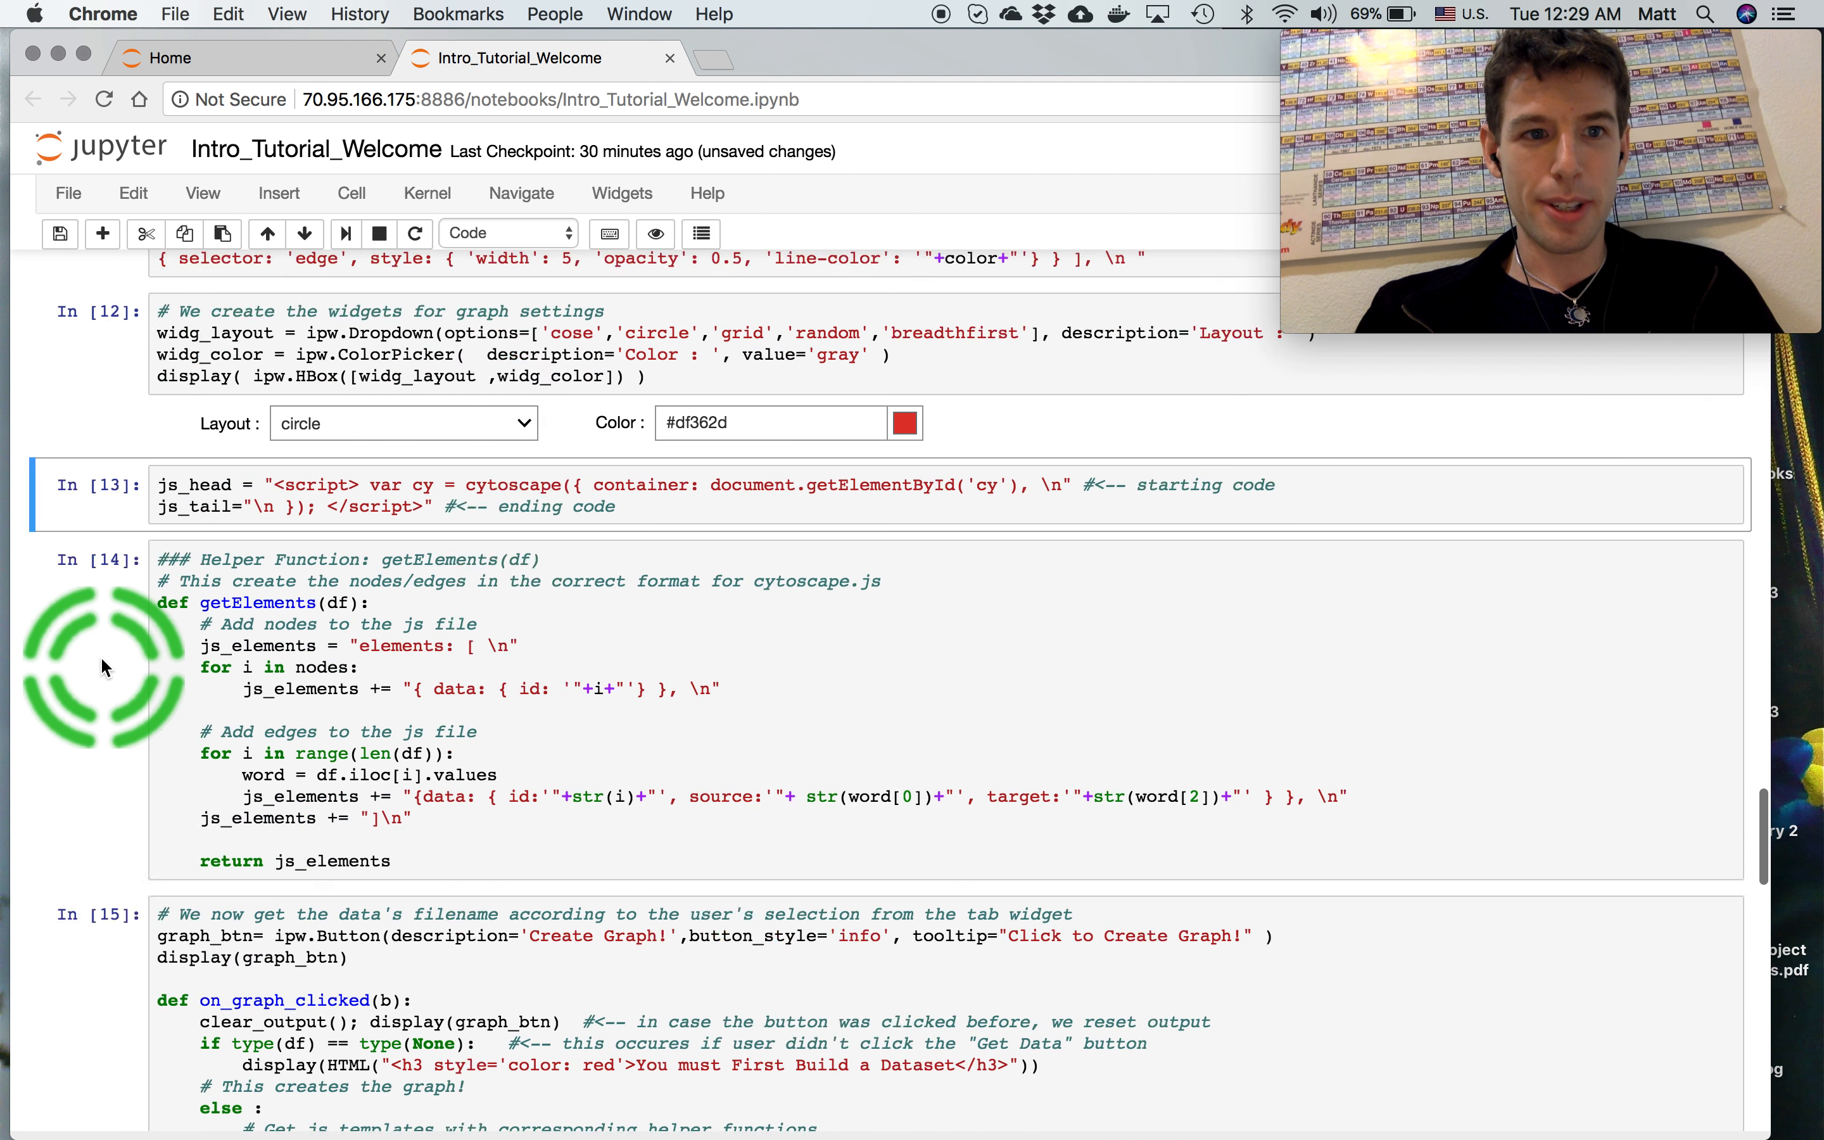
{"action": "scroll", "coordinate": [79, 633], "scroll_direction": "up", "scroll_amount": 20}
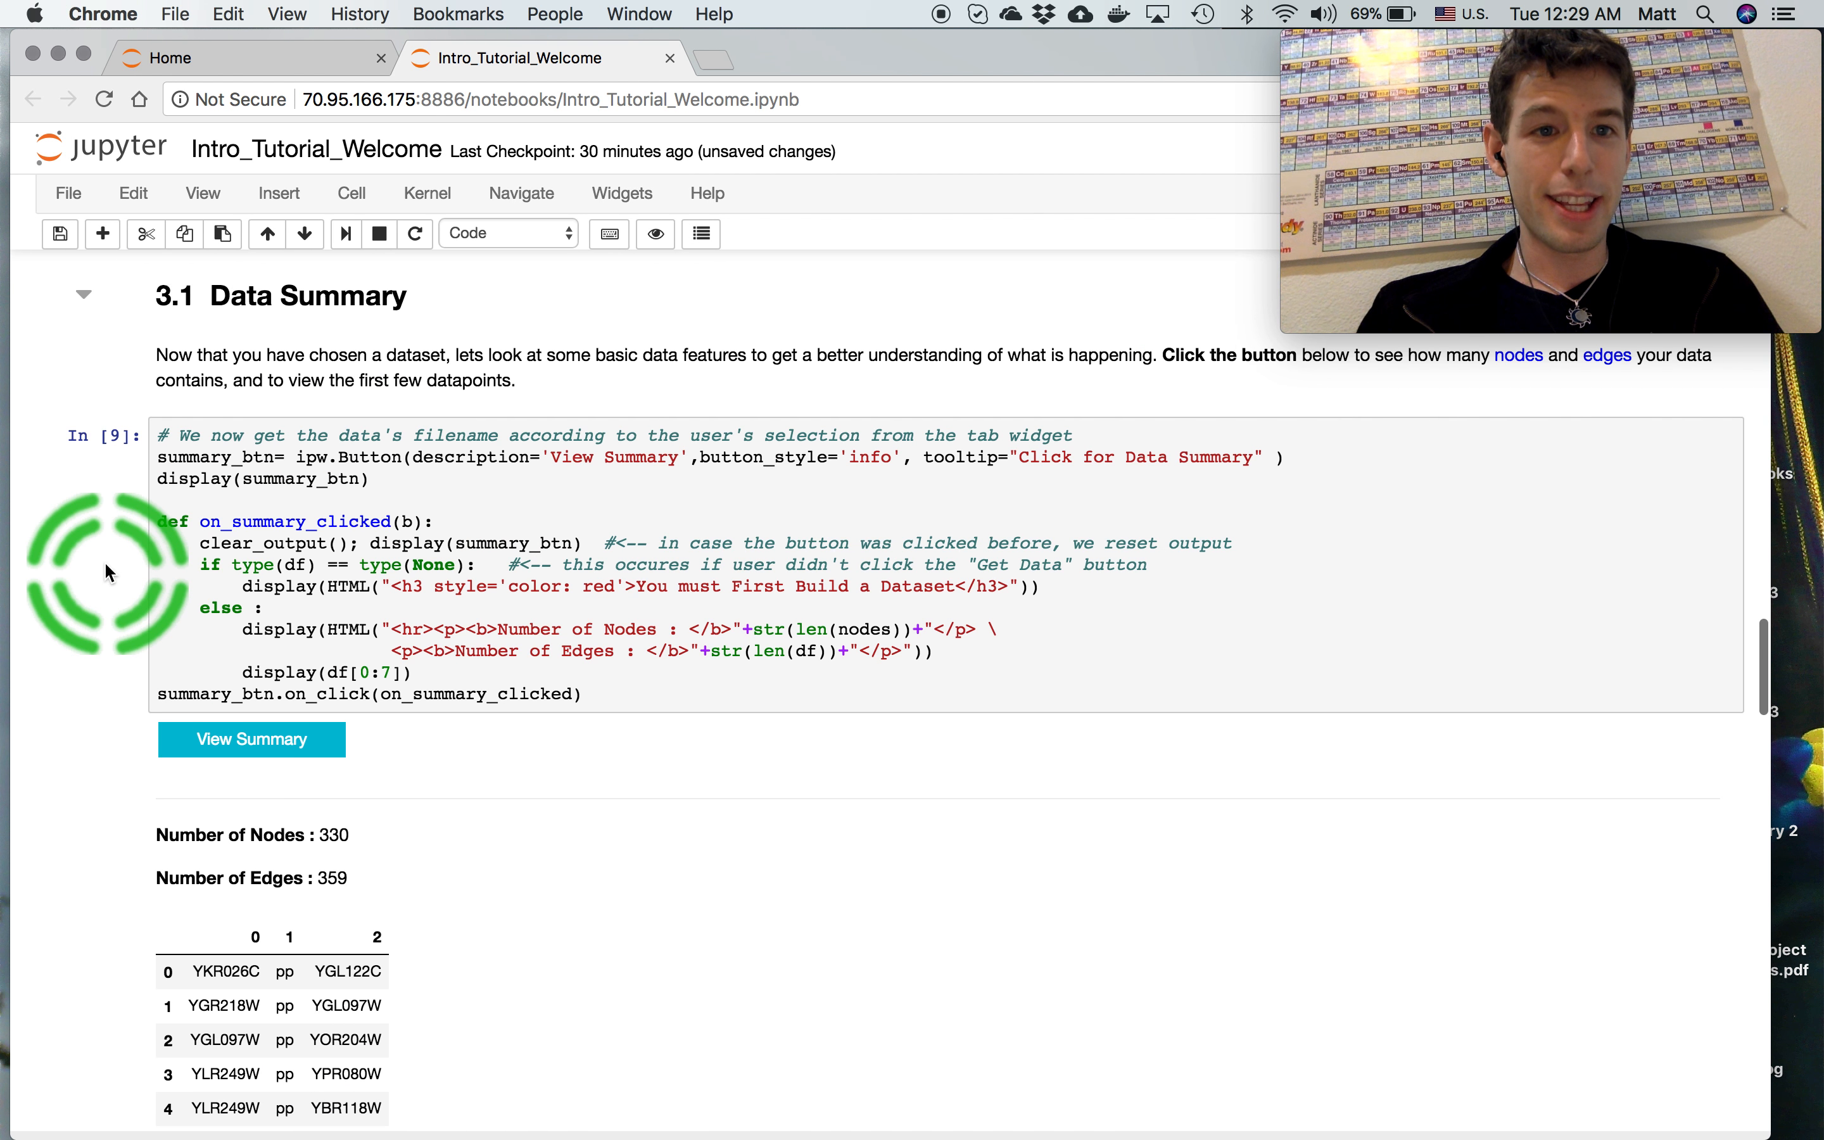
{"action": "scroll", "coordinate": [104, 560], "scroll_direction": "up", "scroll_amount": 10}
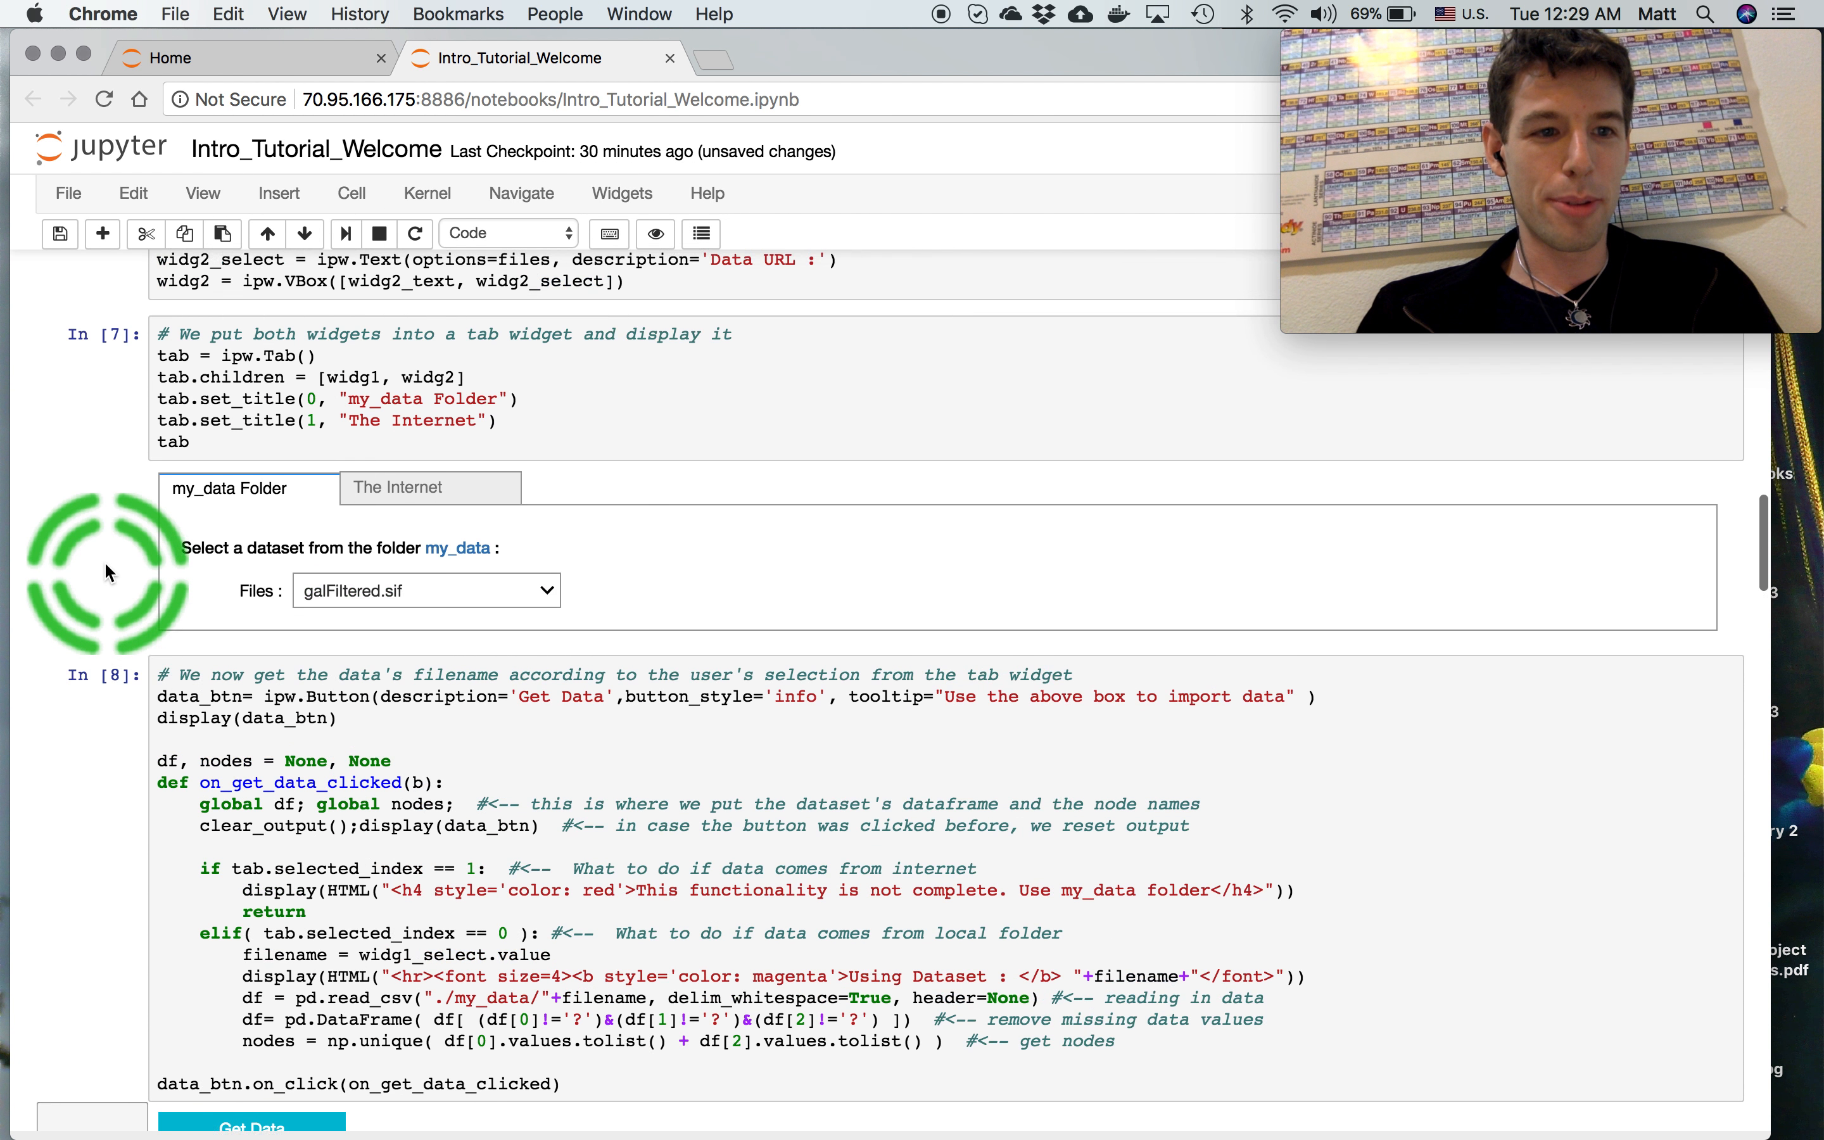
{"action": "left_click", "coordinate": [654, 235]}
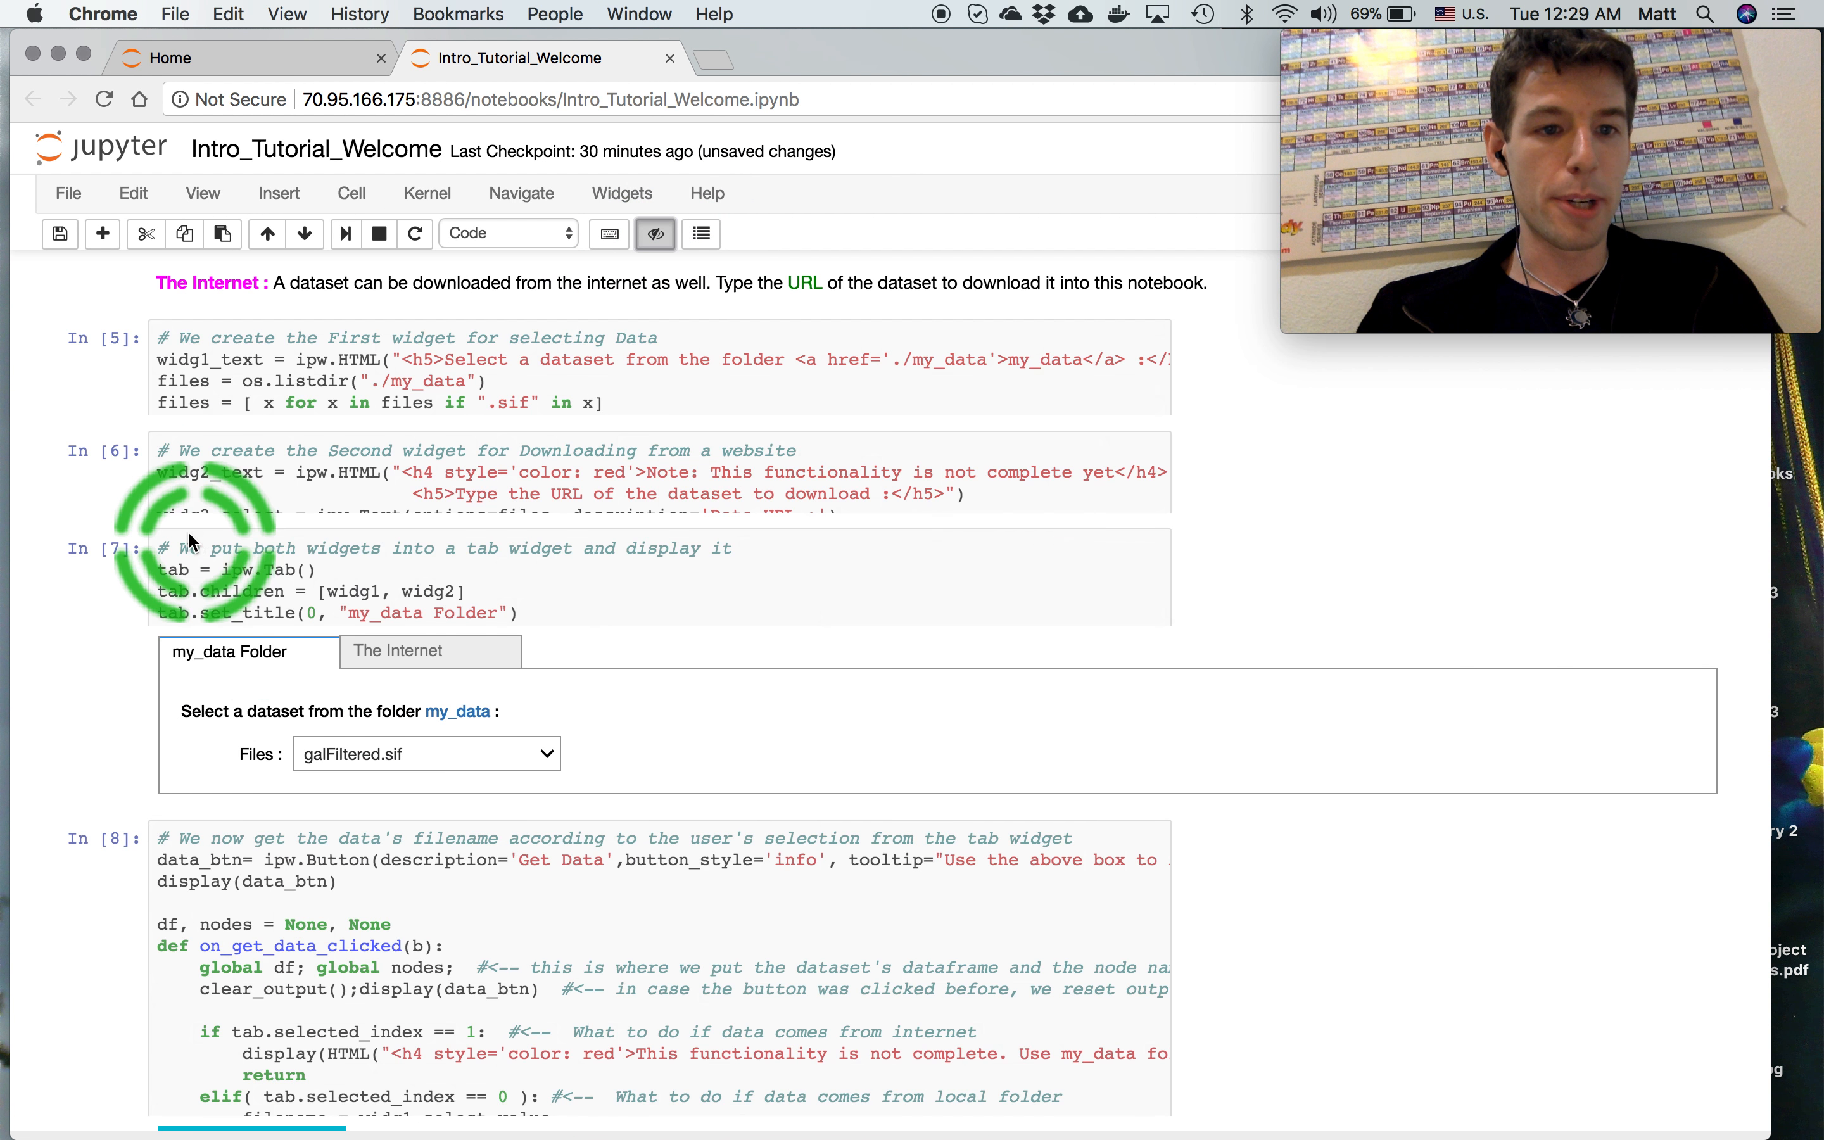